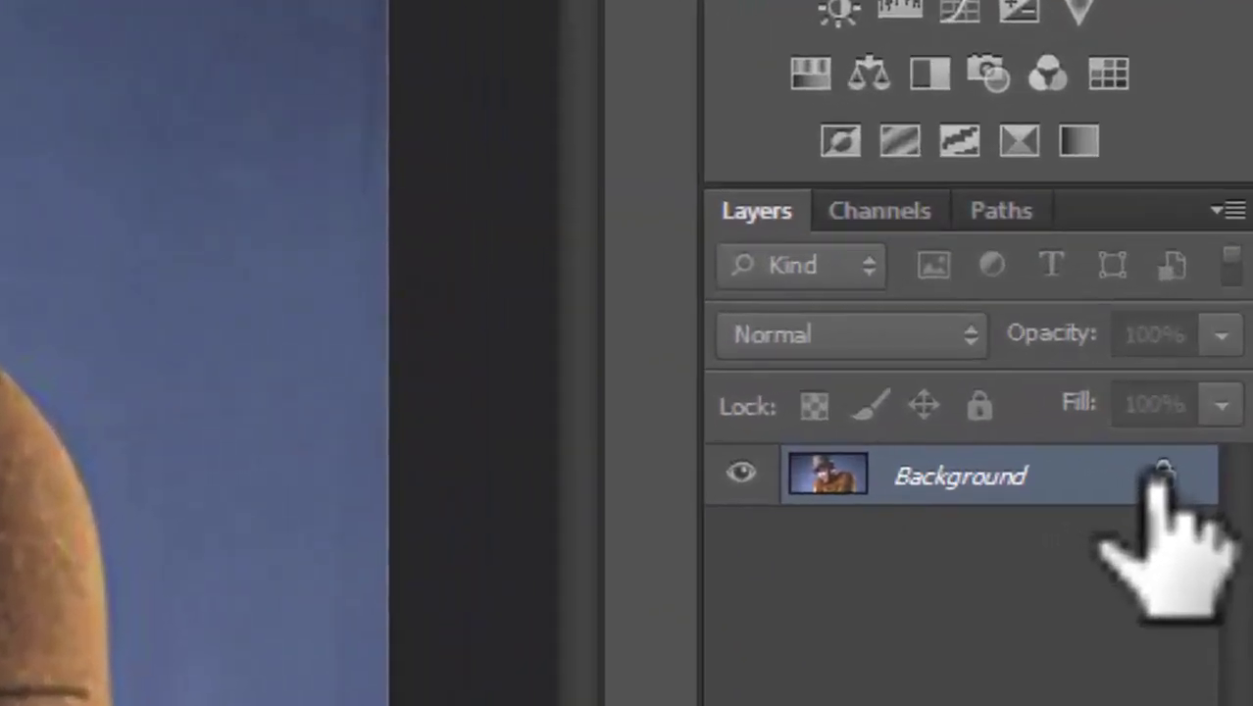
- Mask a portrait copy to a rectangle around the man and hide the original Background
right_click(20, 145)
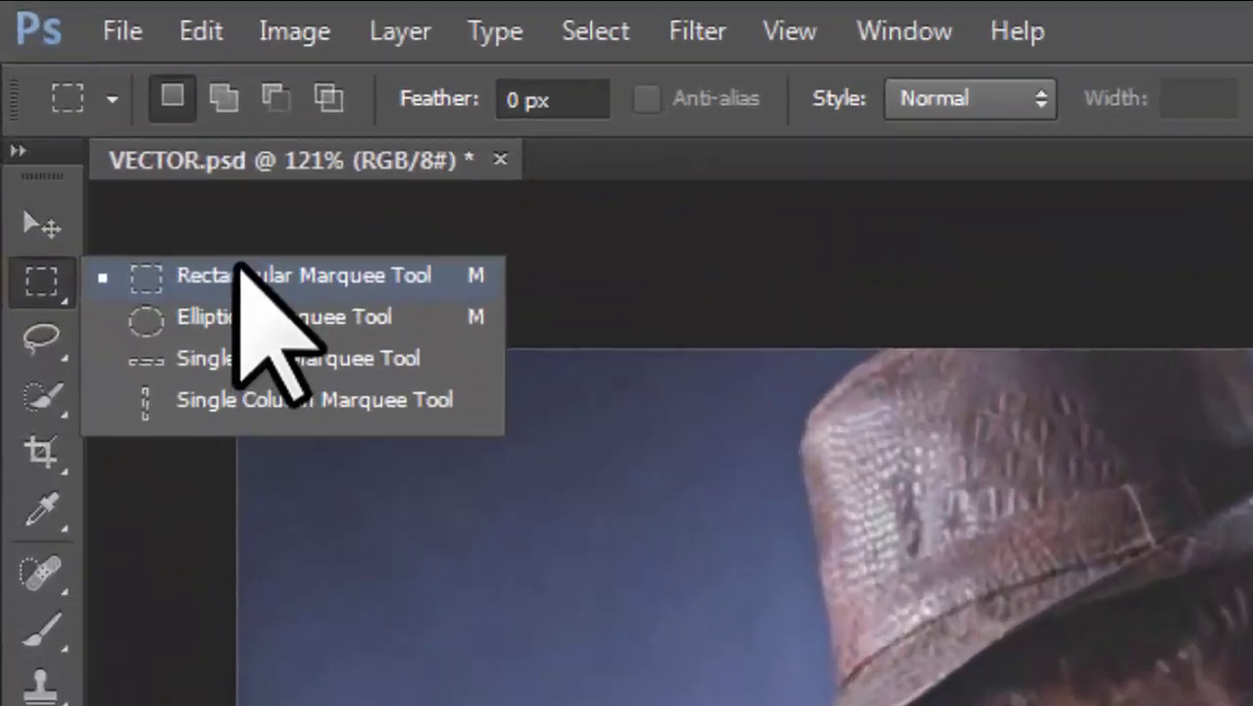
left_click(240, 275)
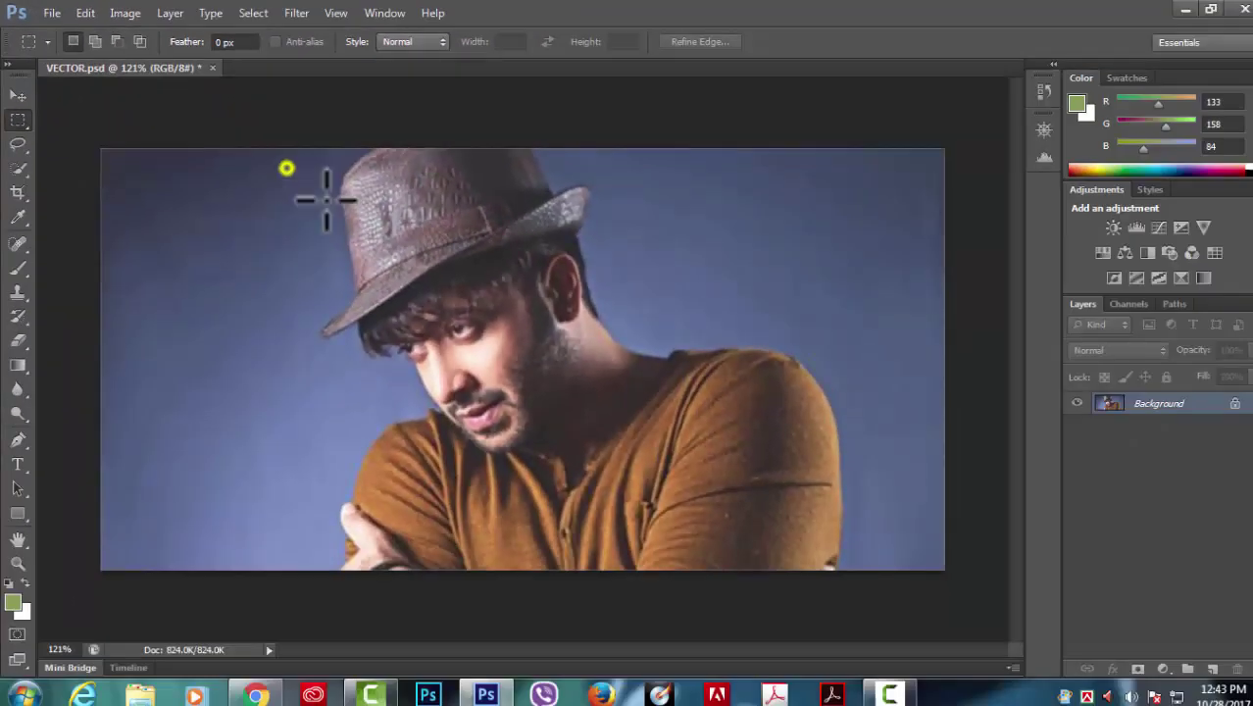
left_click_drag(326, 200, 765, 538)
left_click_drag(1159, 403, 1212, 669)
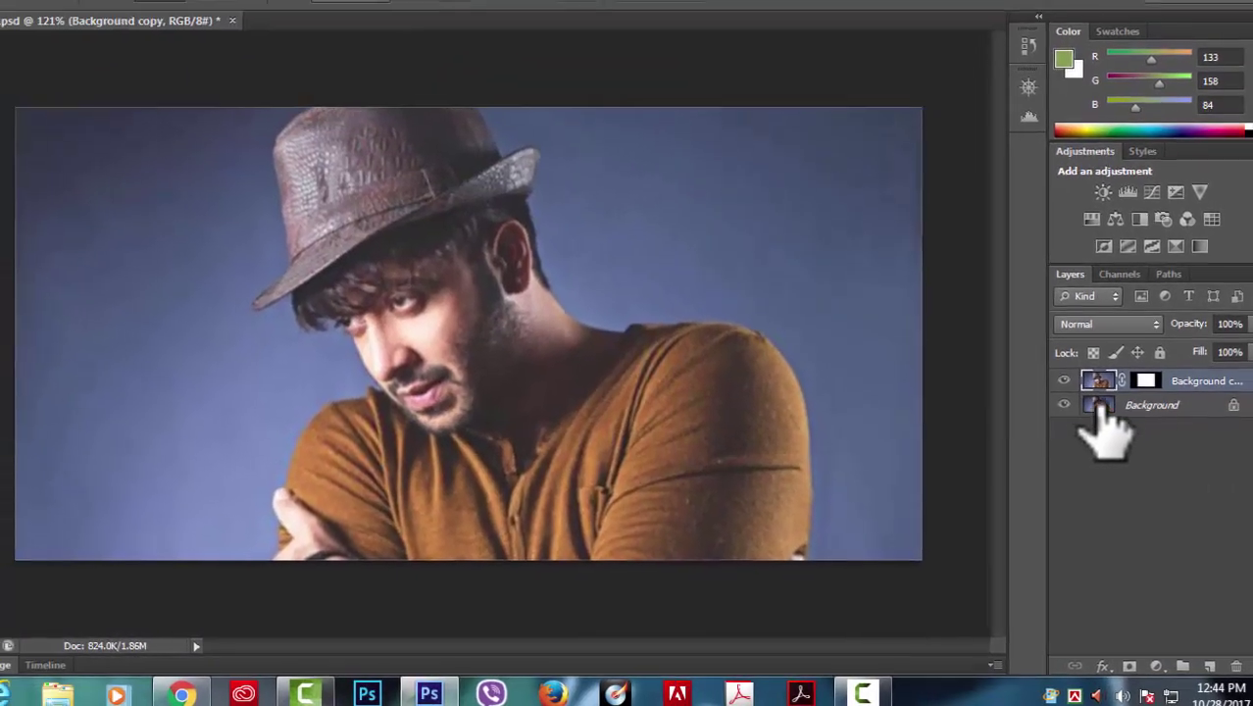
left_click(1067, 409)
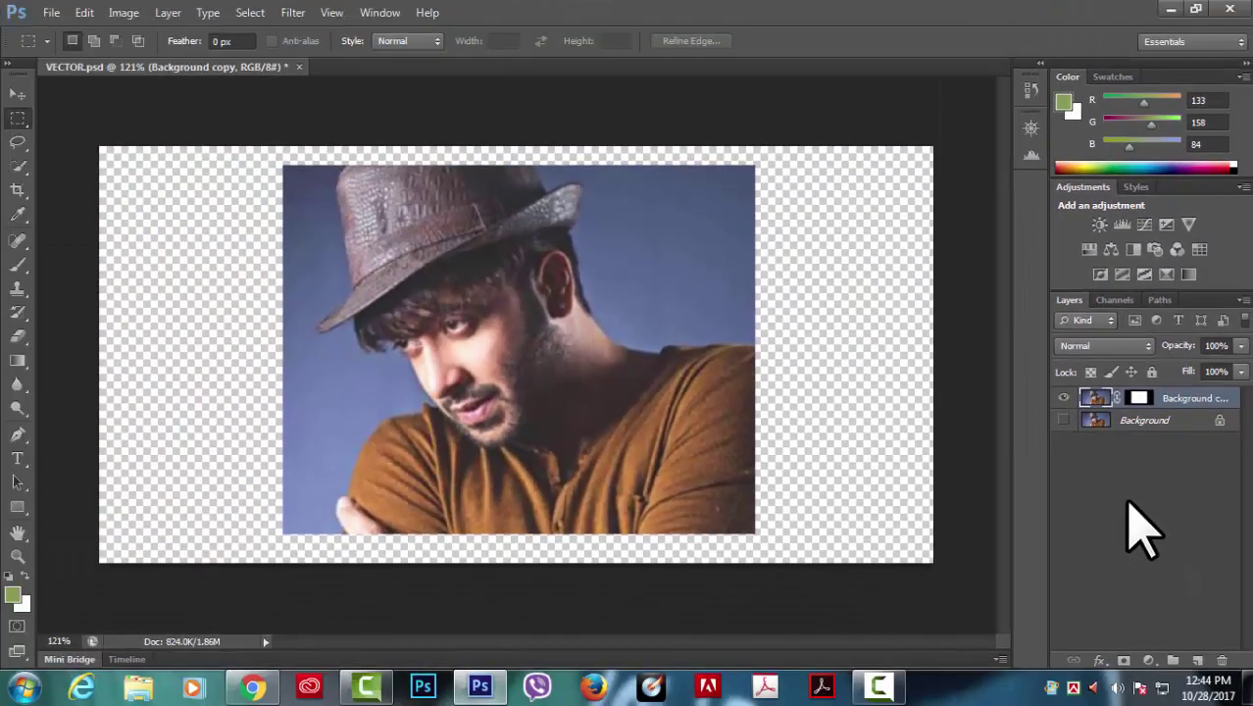
- Add Layer 1 above Background, fill it with magenta #ef09b6, and clear the selection
left_click(1186, 420)
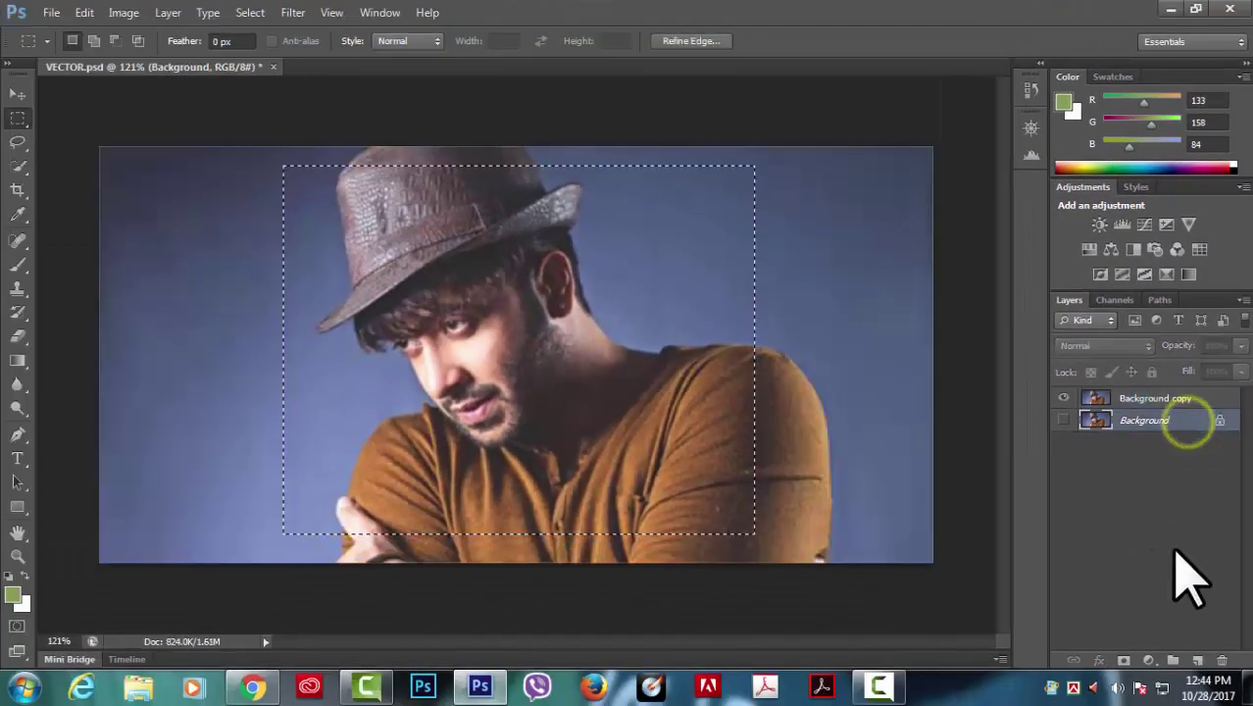
left_click(1200, 660)
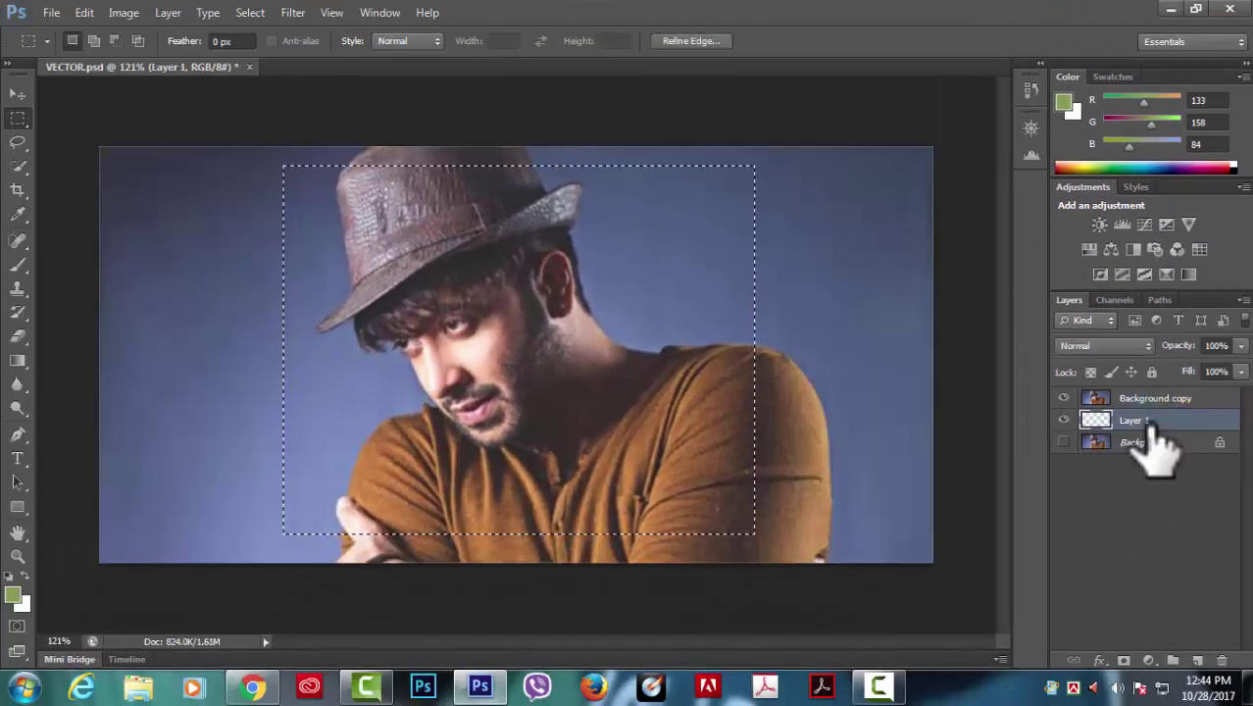
left_click(13, 596)
left_click_drag(637, 280, 638, 195)
left_click(606, 179)
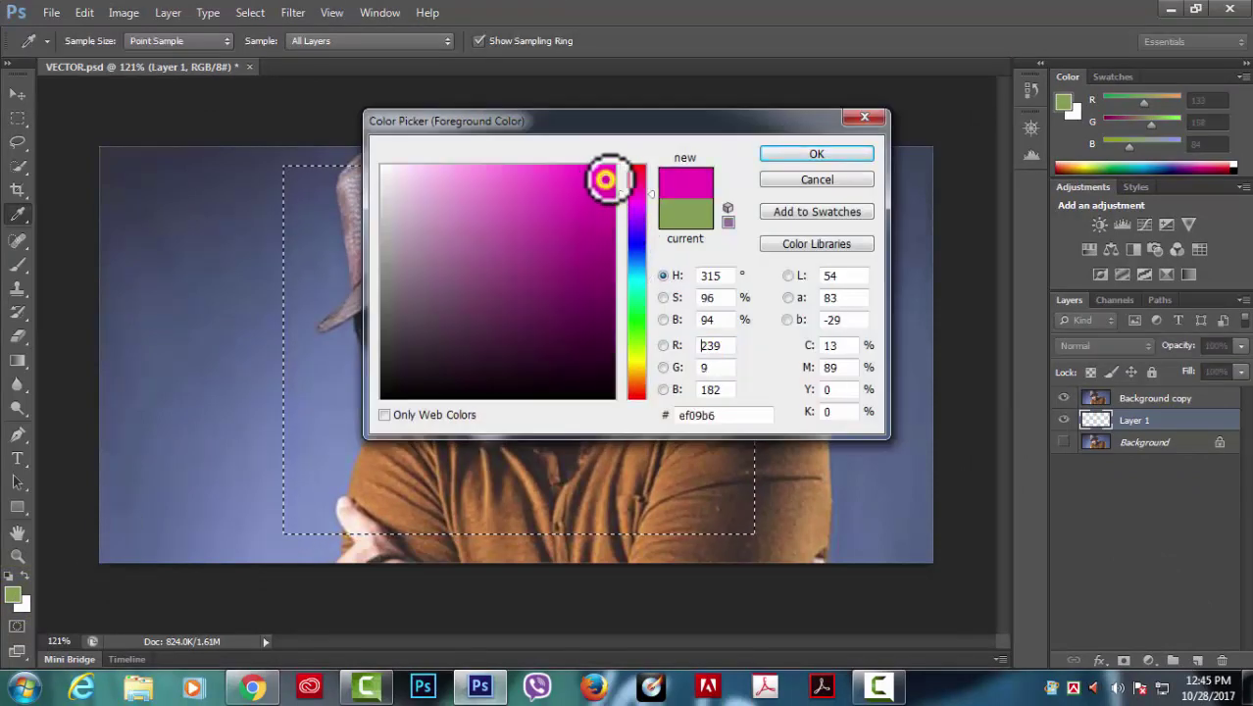
left_click(785, 155)
left_click(250, 12)
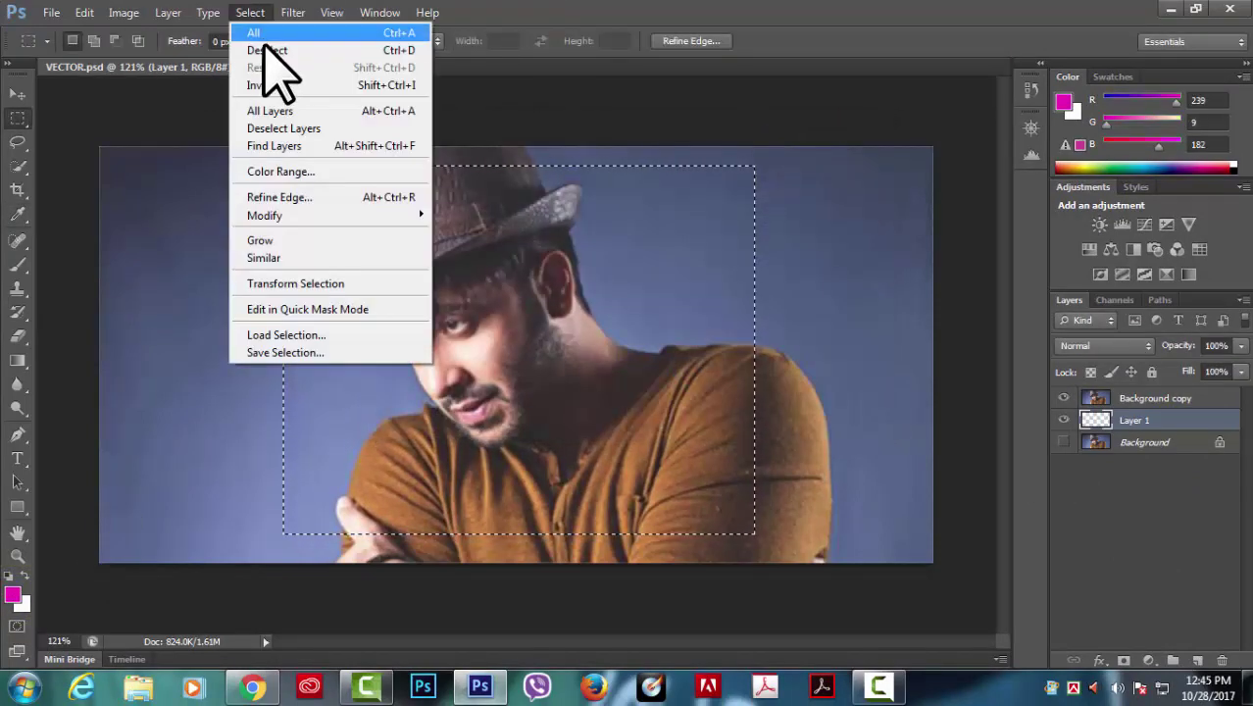
left_click(272, 50)
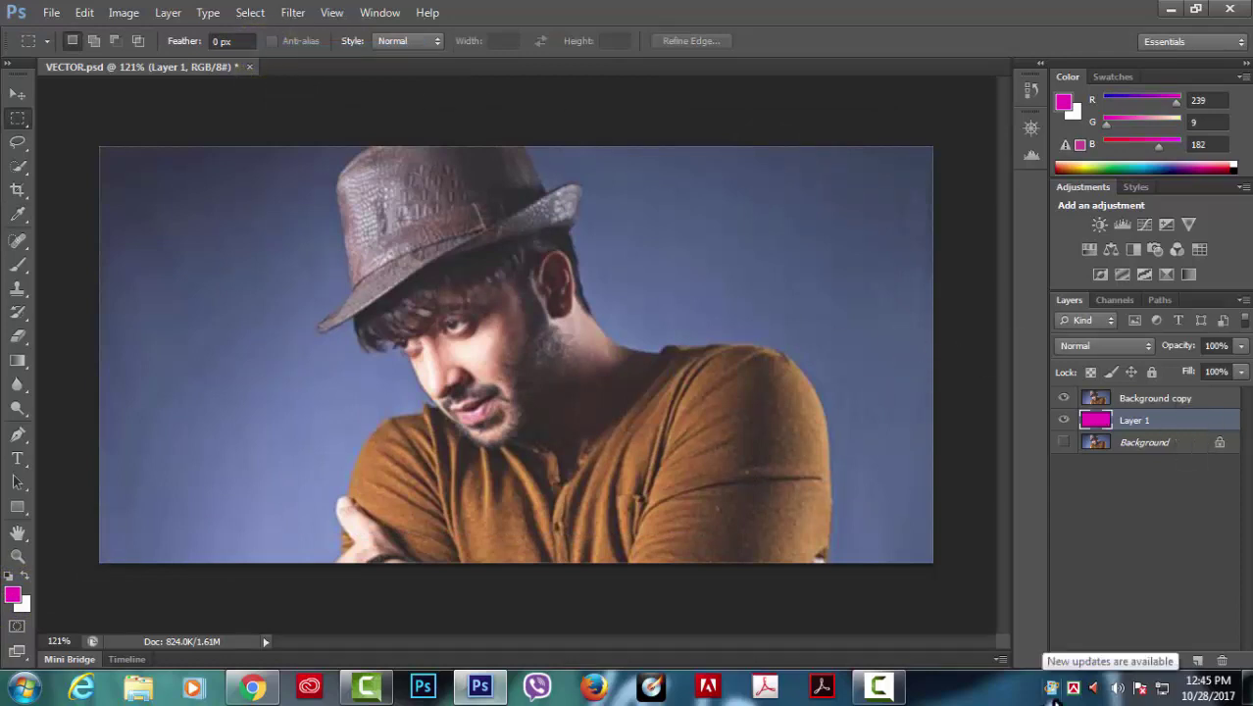
- Draw an elliptical selection around the man's head and shoulders on Background copy
left_click(1155, 398)
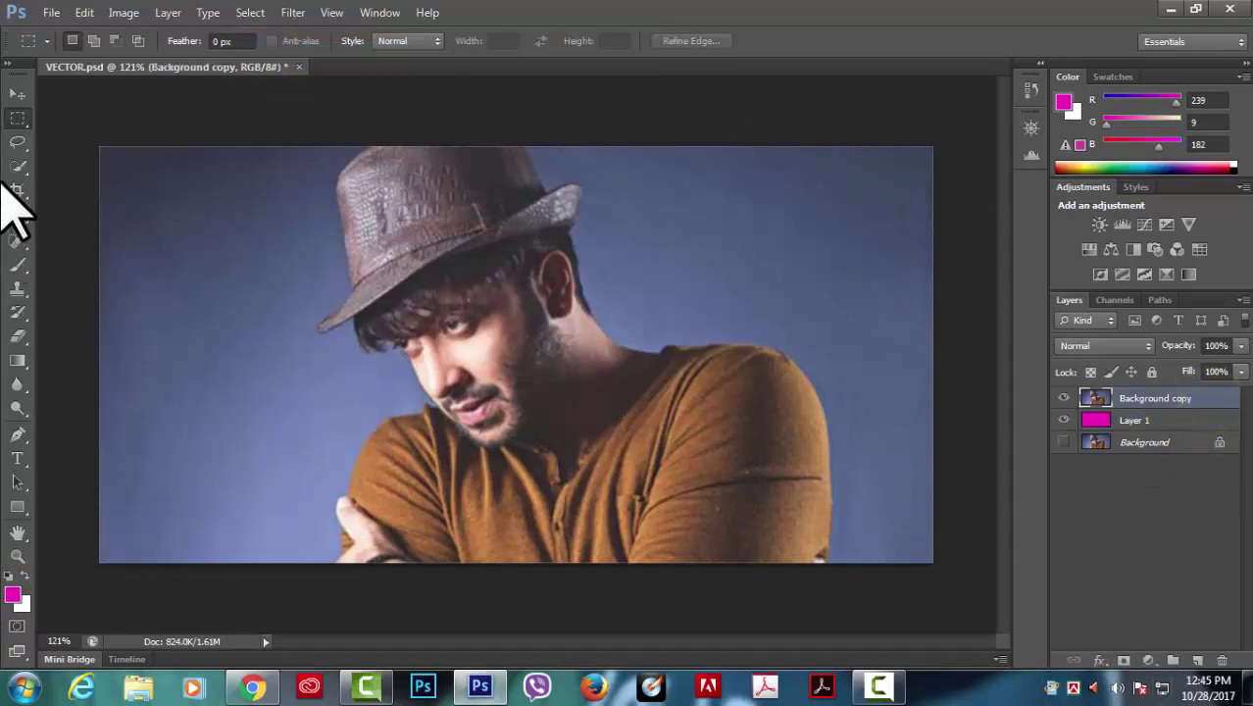
right_click(18, 118)
left_click(73, 139)
left_click_drag(273, 160, 781, 542)
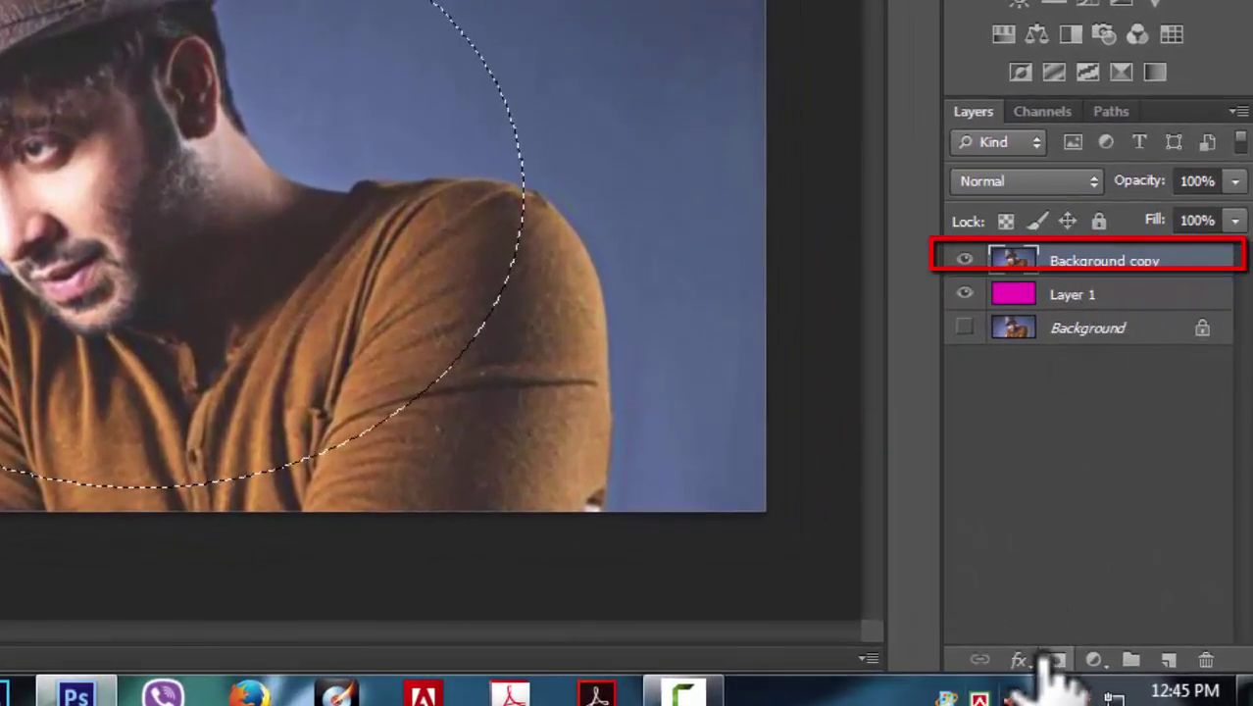
- Try an oval layer mask on the portrait copy, then undo it, keeping only the selection
left_click(1057, 660)
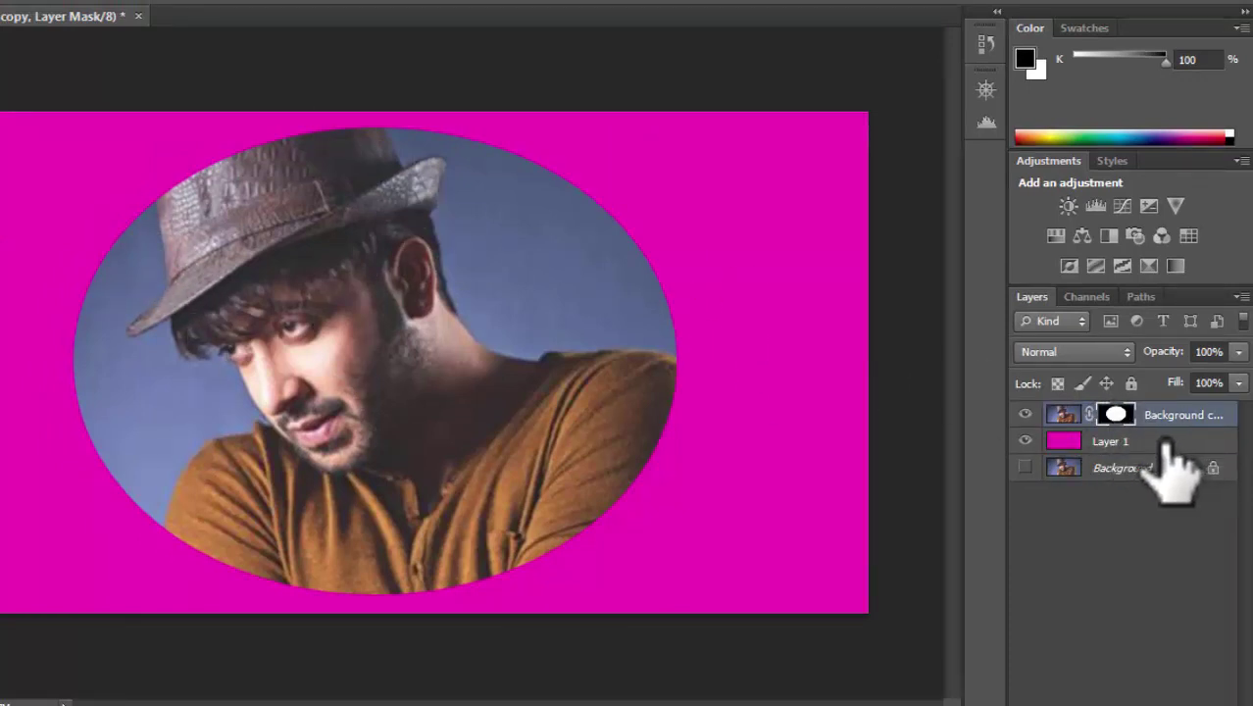
left_click(1147, 440)
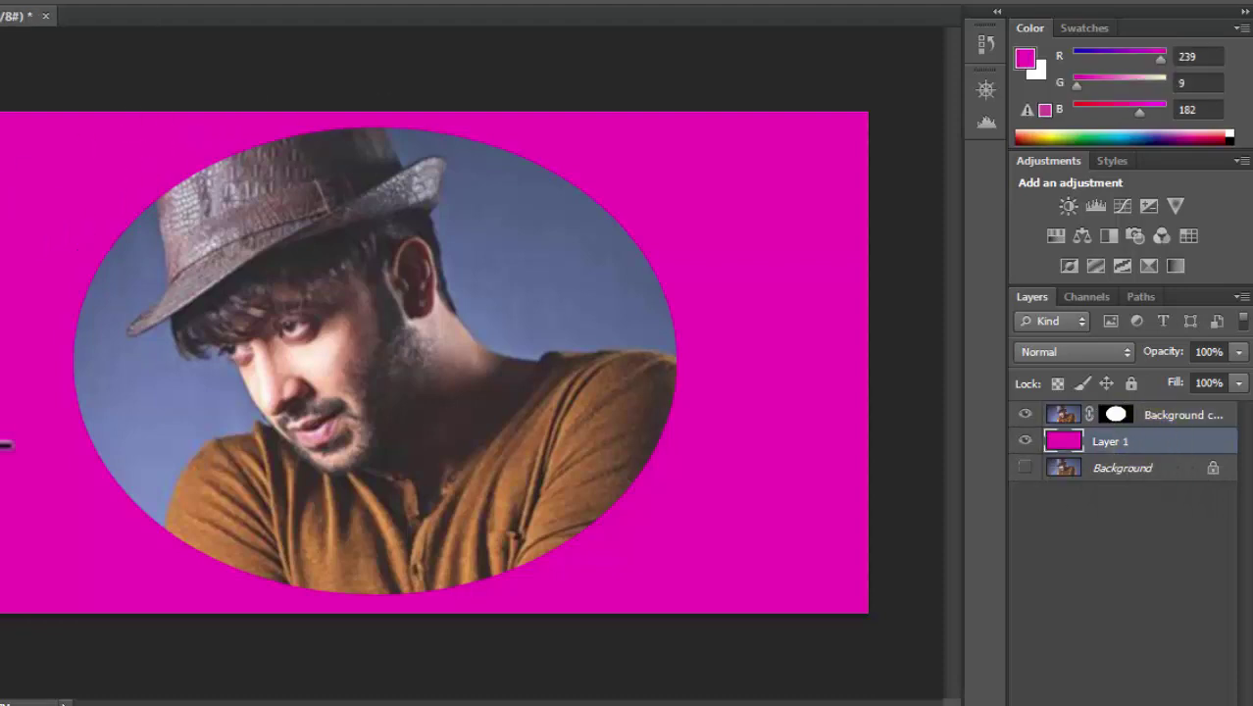
left_click(1187, 416)
key("ctrl+z")
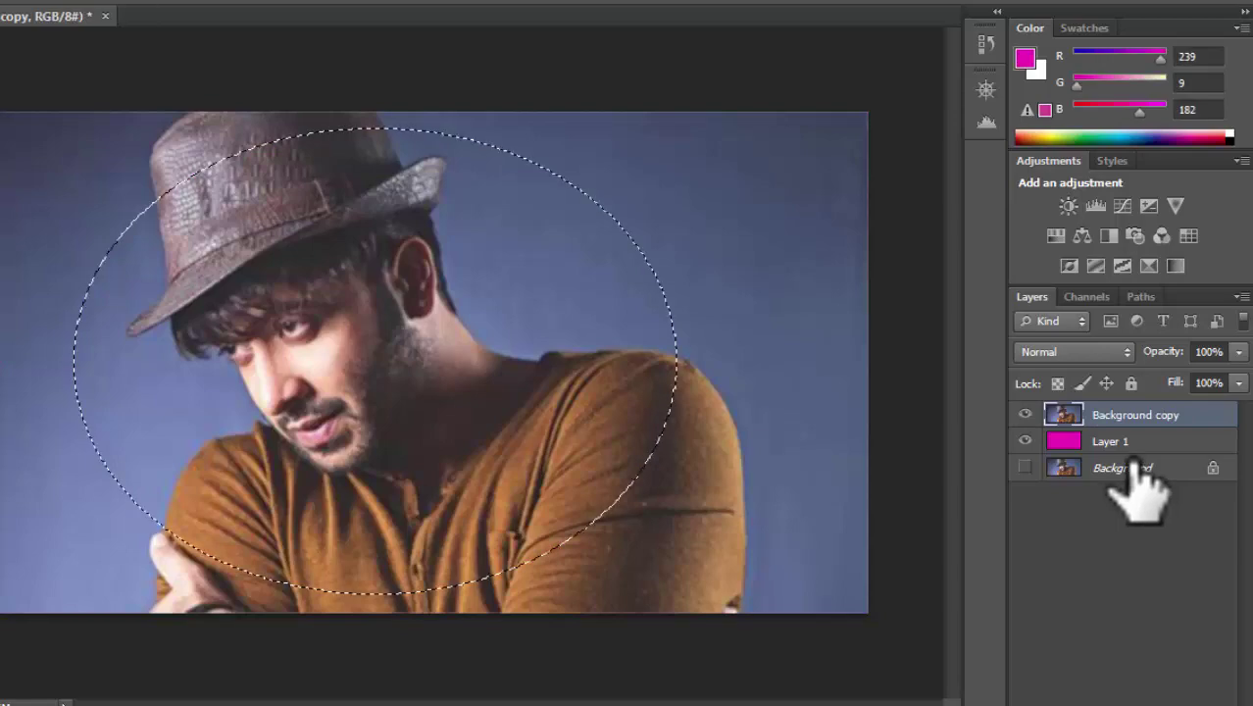
key("alt")
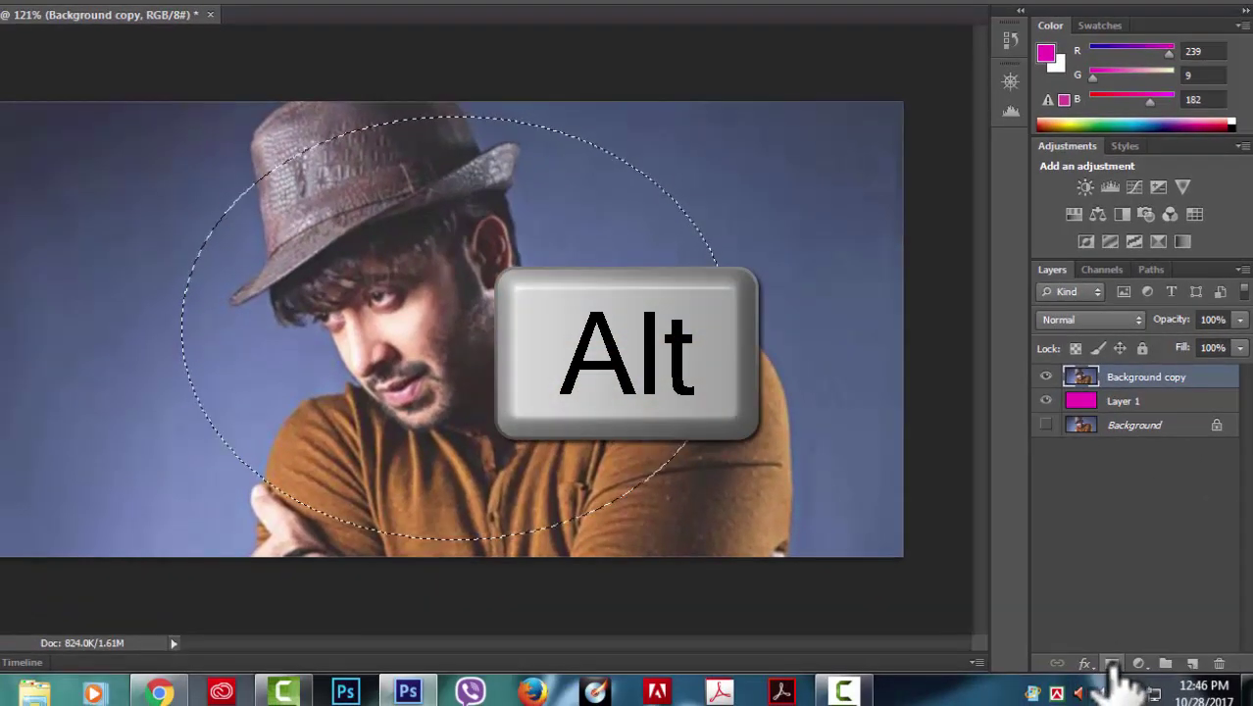
- Alt-add a layer mask hiding the oval so magenta covers the man's head and shoulders
left_click(1112, 665, "alt")
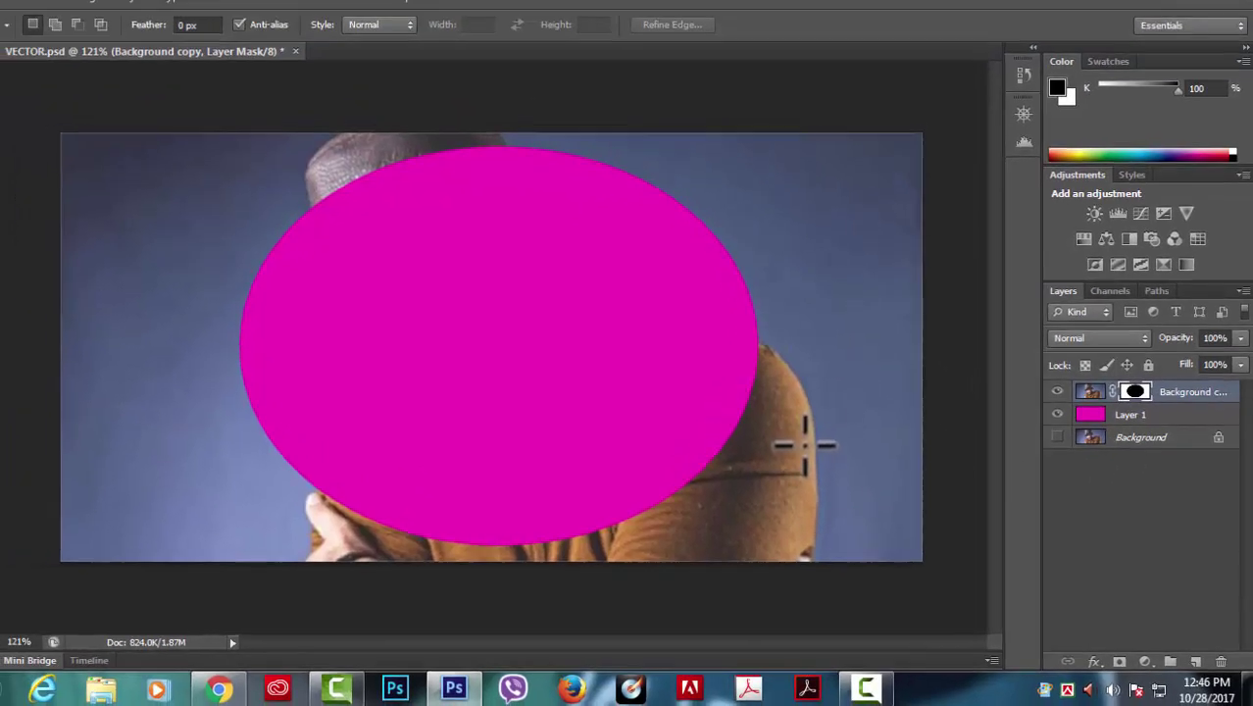
- Paint the portrait copy's mask black with a hard round brush at 100% opacity
left_click(4, 265)
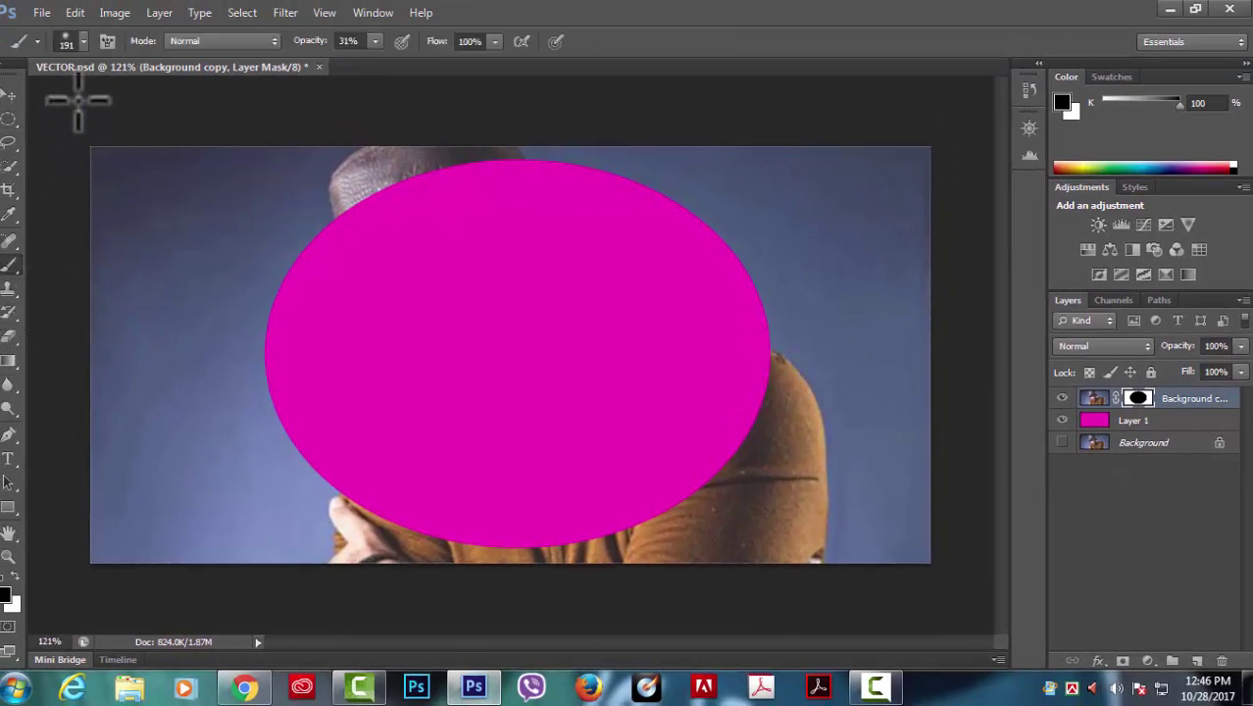
left_click(82, 42)
left_click(57, 185)
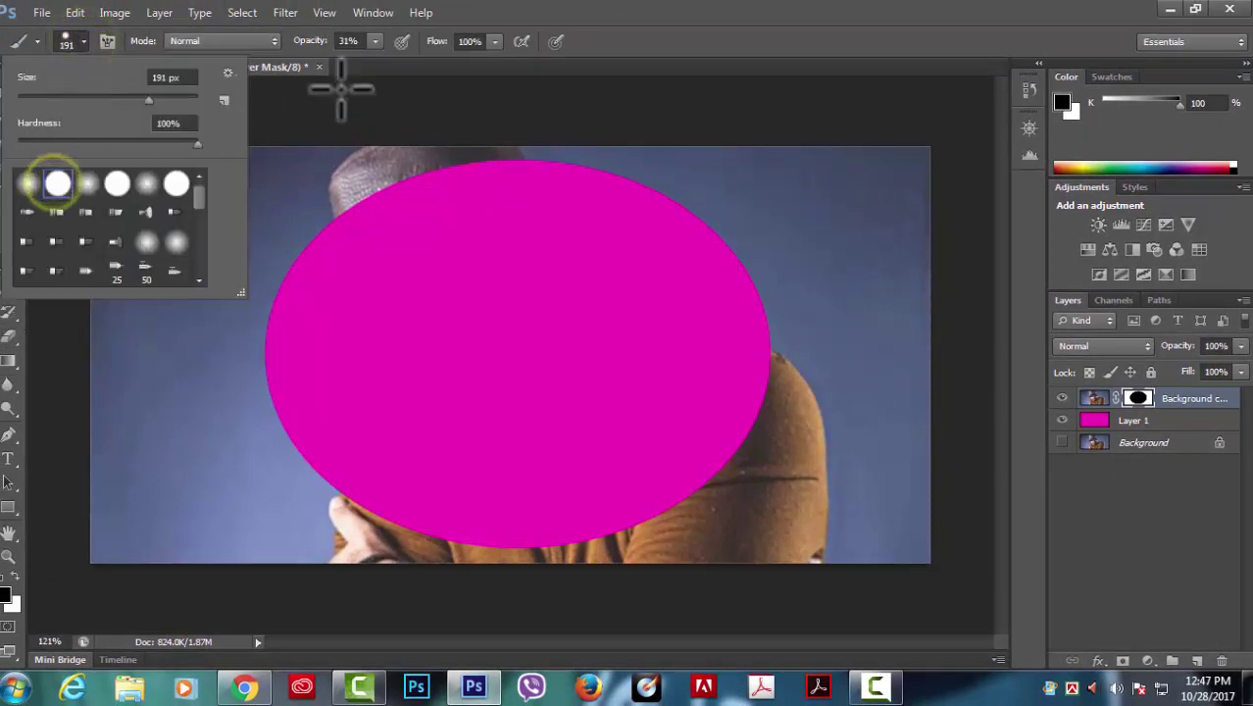
left_click(699, 22)
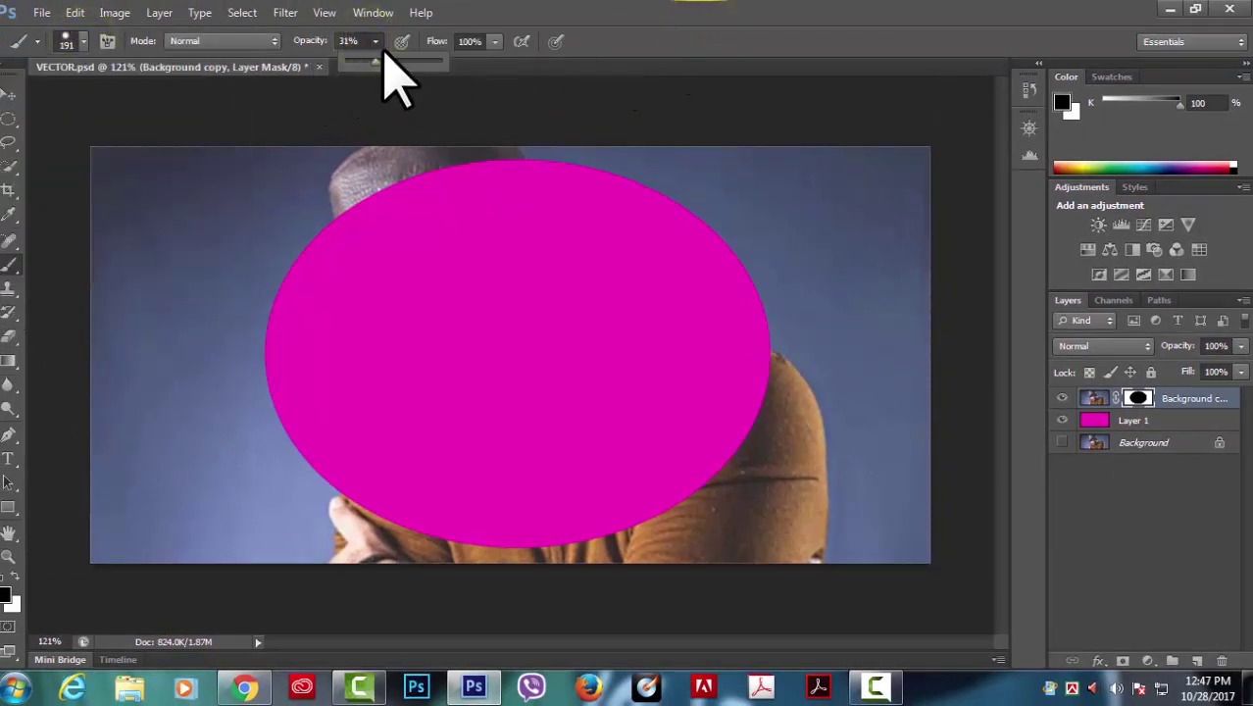
left_click_drag(378, 61, 732, 56)
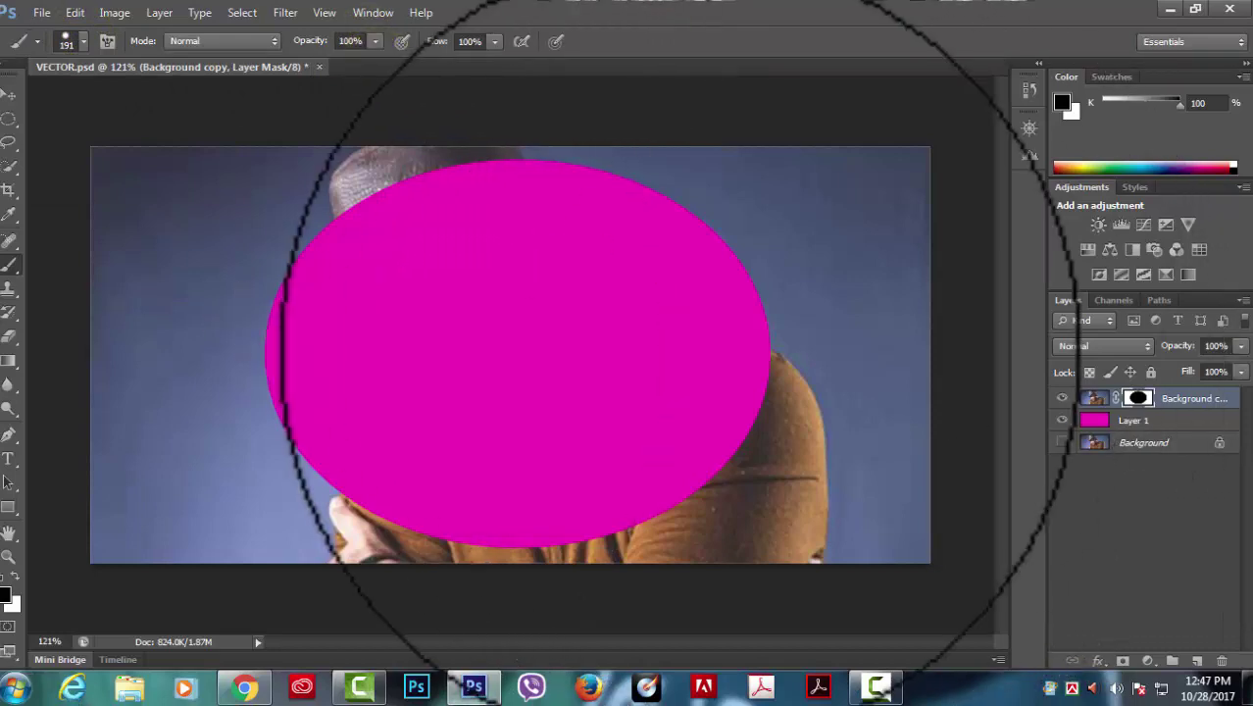
mouse_move(700, 308)
left_mouse_down()
mouse_move(265, 323)
mouse_move(922, 363)
left_mouse_up()
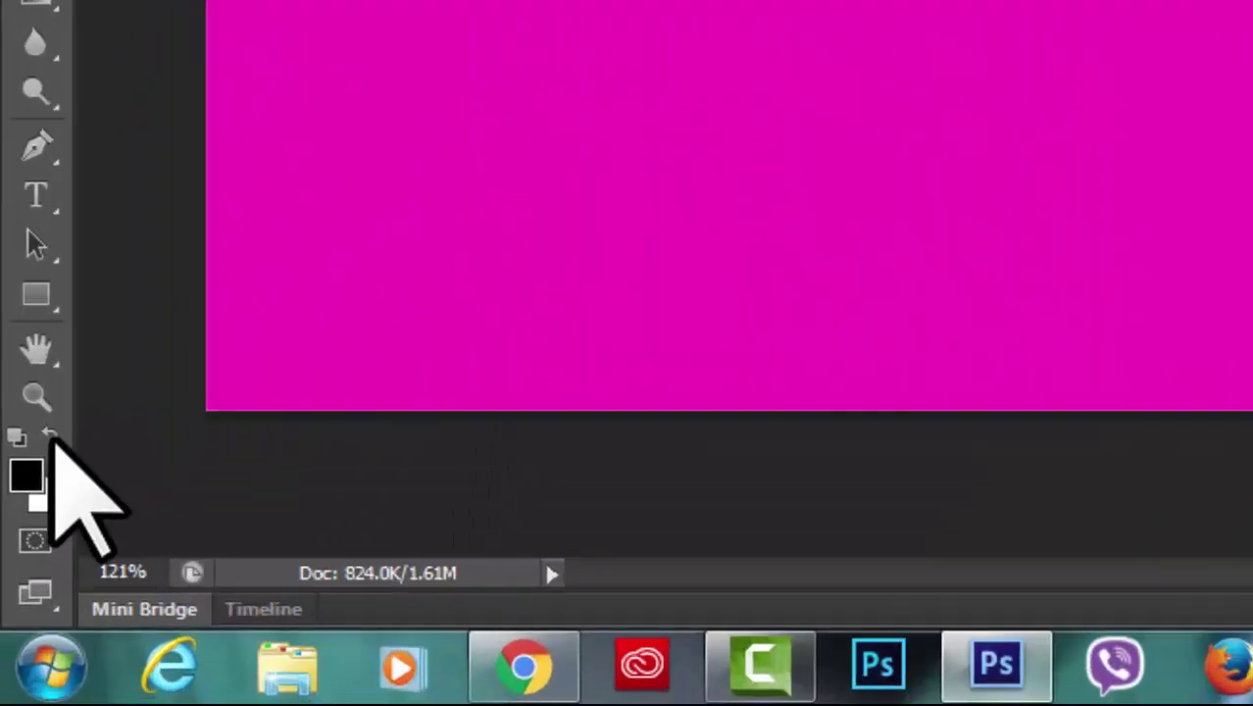
- Paint the mask white to reveal the portrait, then black over the head area
left_click(49, 435)
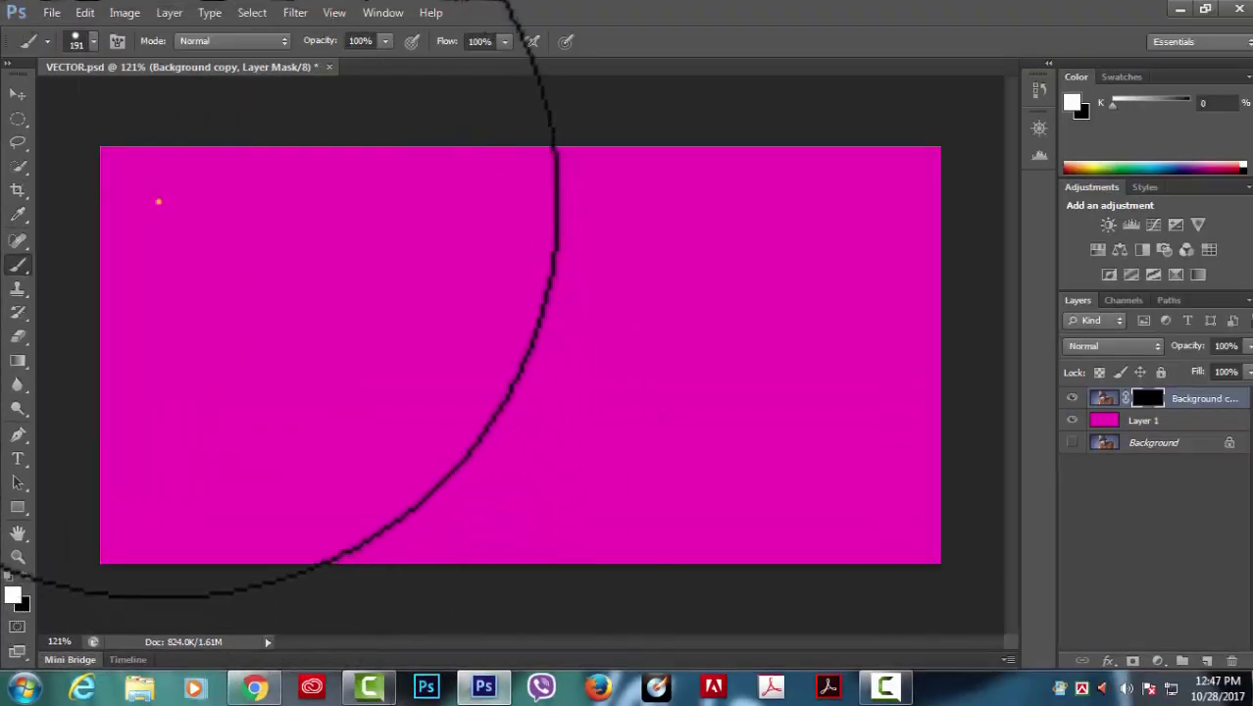
mouse_move(147, 186)
left_mouse_down()
mouse_move(524, 559)
mouse_move(432, 481)
left_mouse_up()
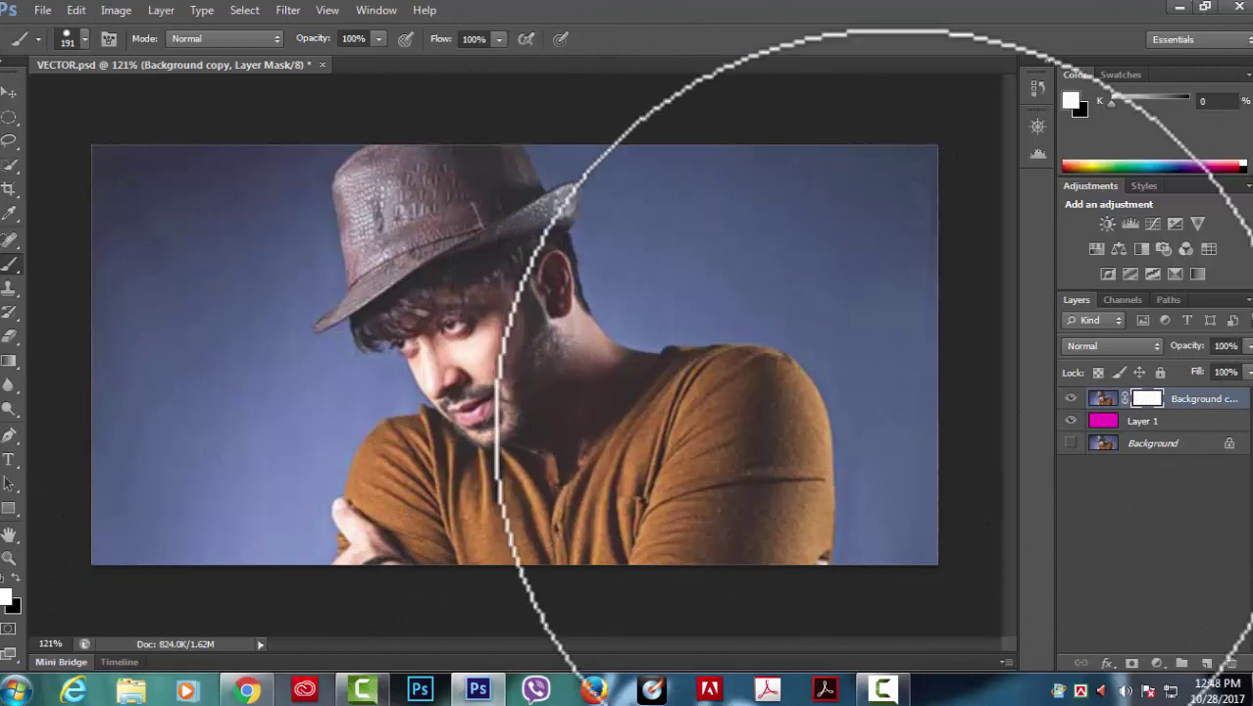
left_click(14, 578)
mouse_move(546, 210)
left_mouse_down()
mouse_move(353, 422)
mouse_move(686, 266)
mouse_move(682, 353)
mouse_move(615, 449)
left_mouse_up()
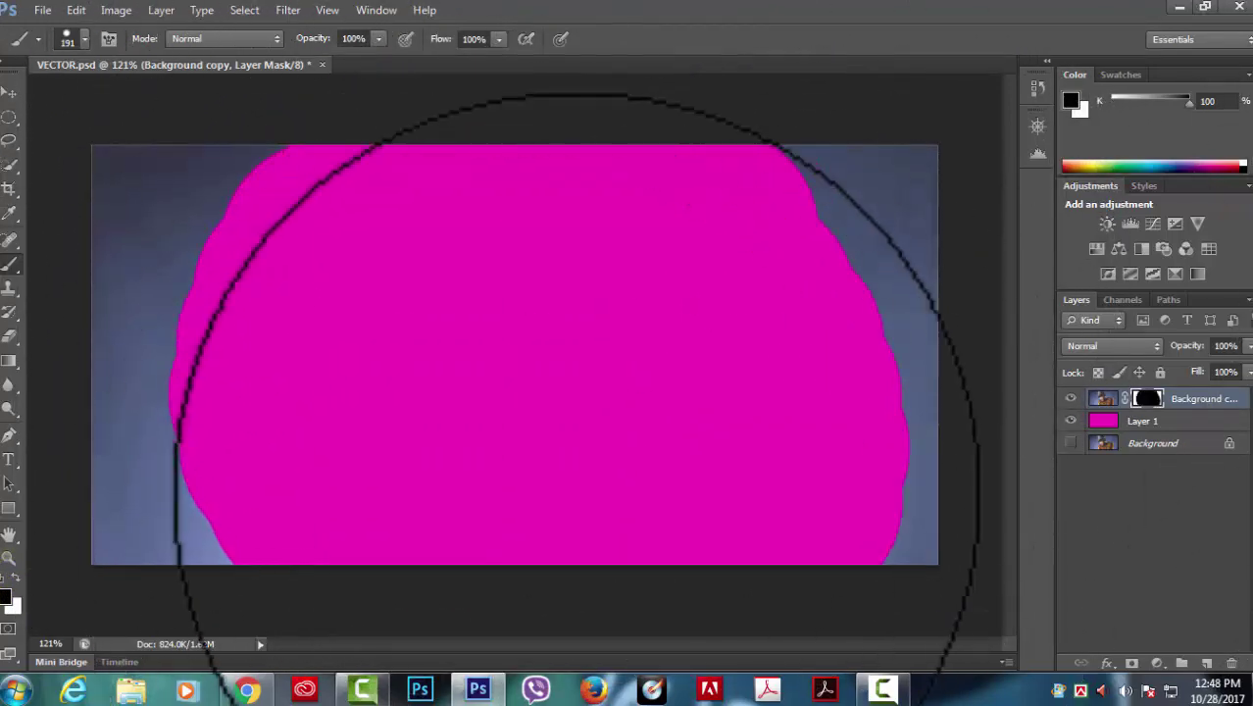
left_click(1162, 422)
left_click(1148, 399)
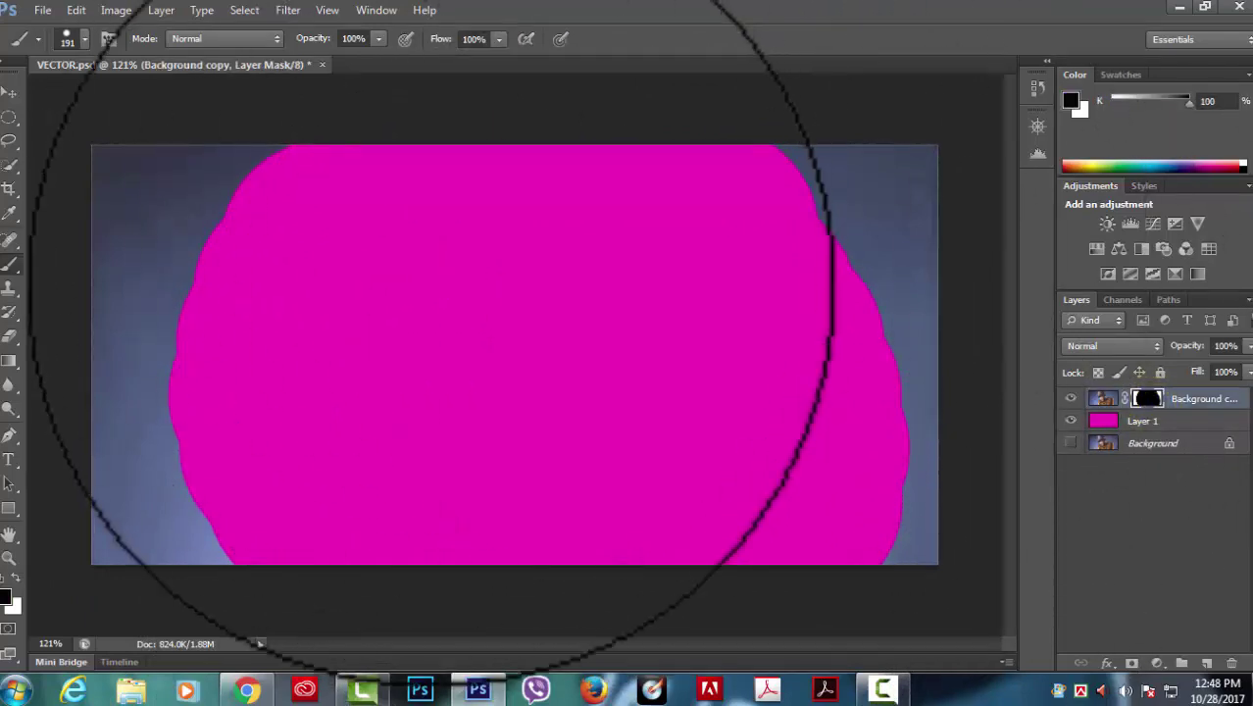
left_click(431, 294)
- Fill the mask white, then drag it to the trash and delete it without applying
key("ctrl+BackSpace")
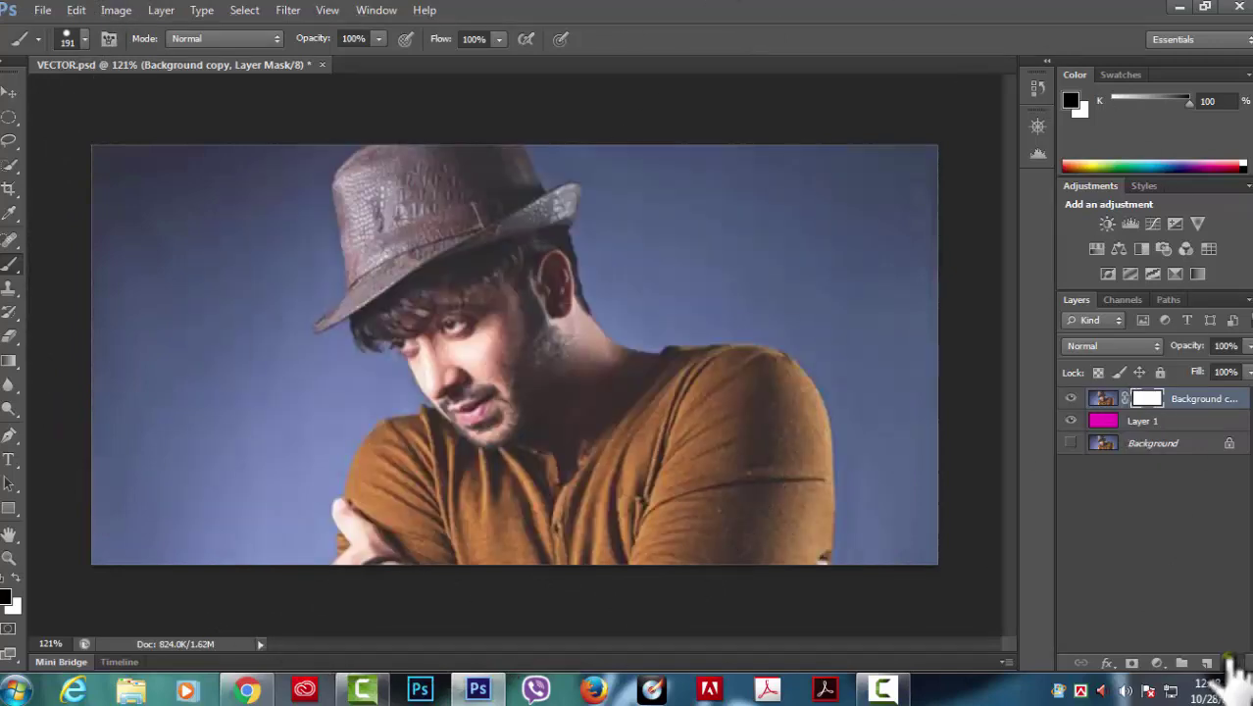
left_click_drag(1142, 407, 1232, 663)
left_click(724, 265)
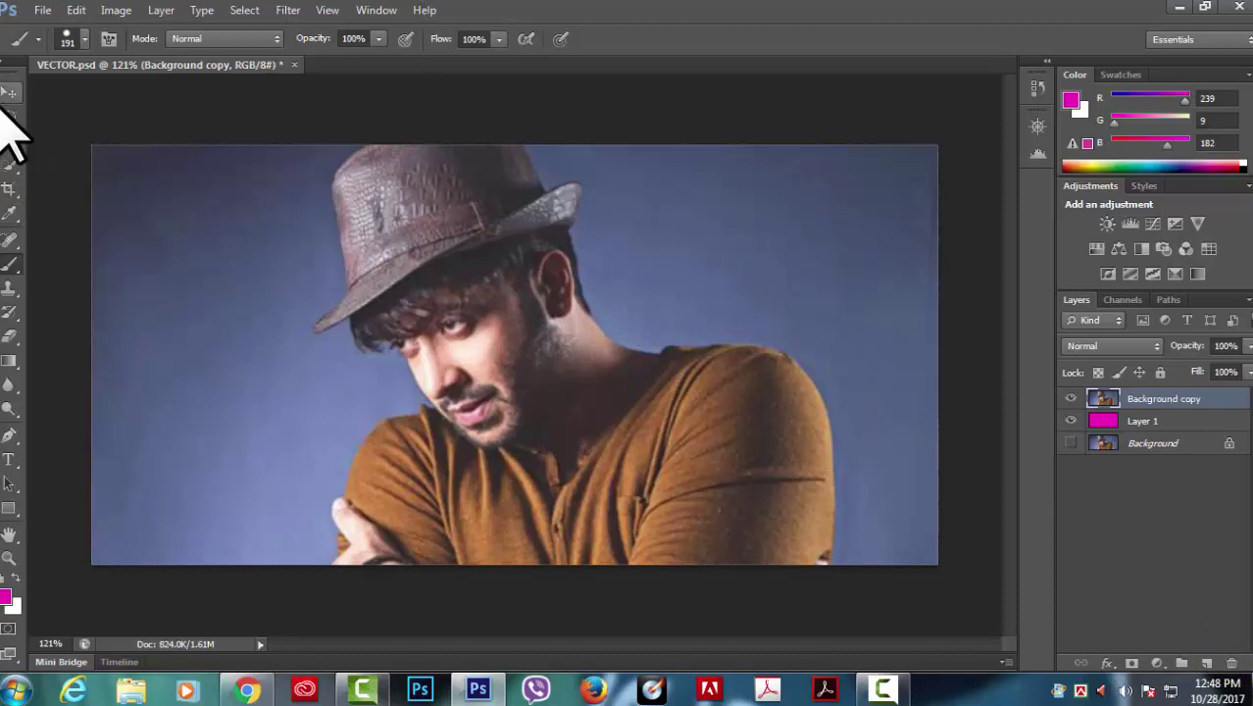
- Select an oval around the man's head and chest, trying a layer mask and undoing it
left_click(9, 116)
mouse_move(315, 165)
left_mouse_down()
mouse_move(470, 260)
mouse_move(649, 485)
mouse_move(750, 531)
mouse_move(743, 545)
left_mouse_up()
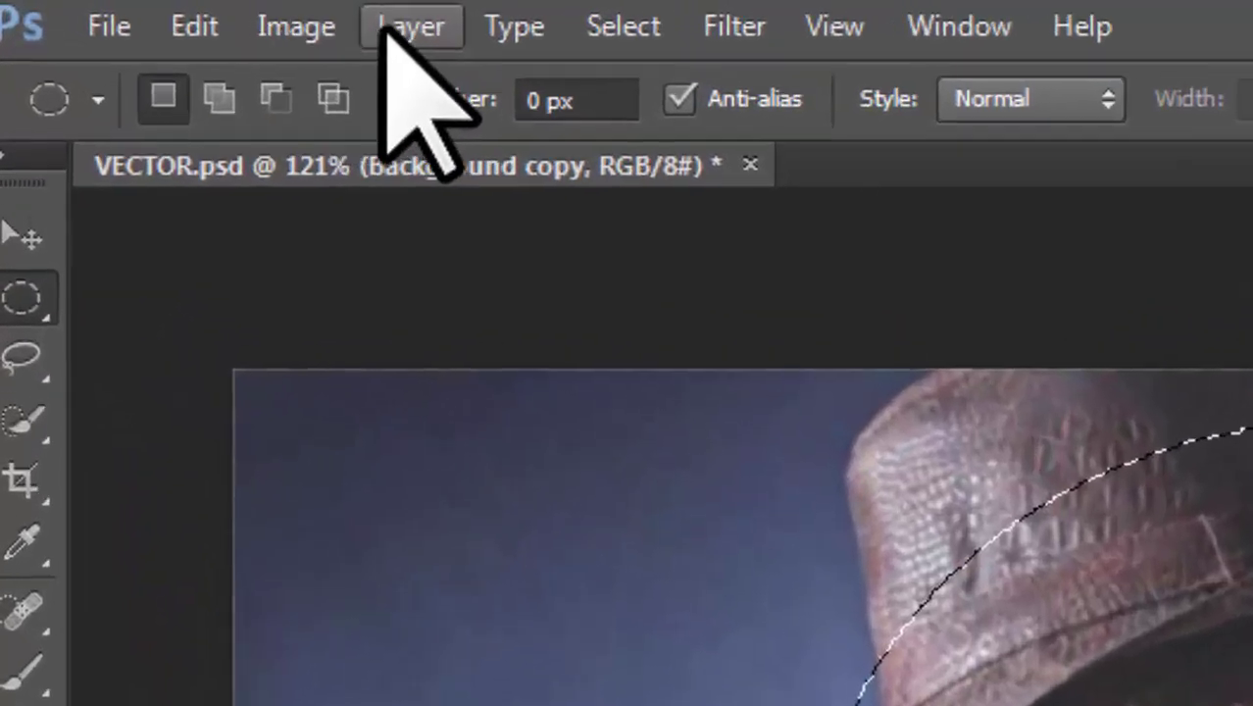
left_click(175, 11)
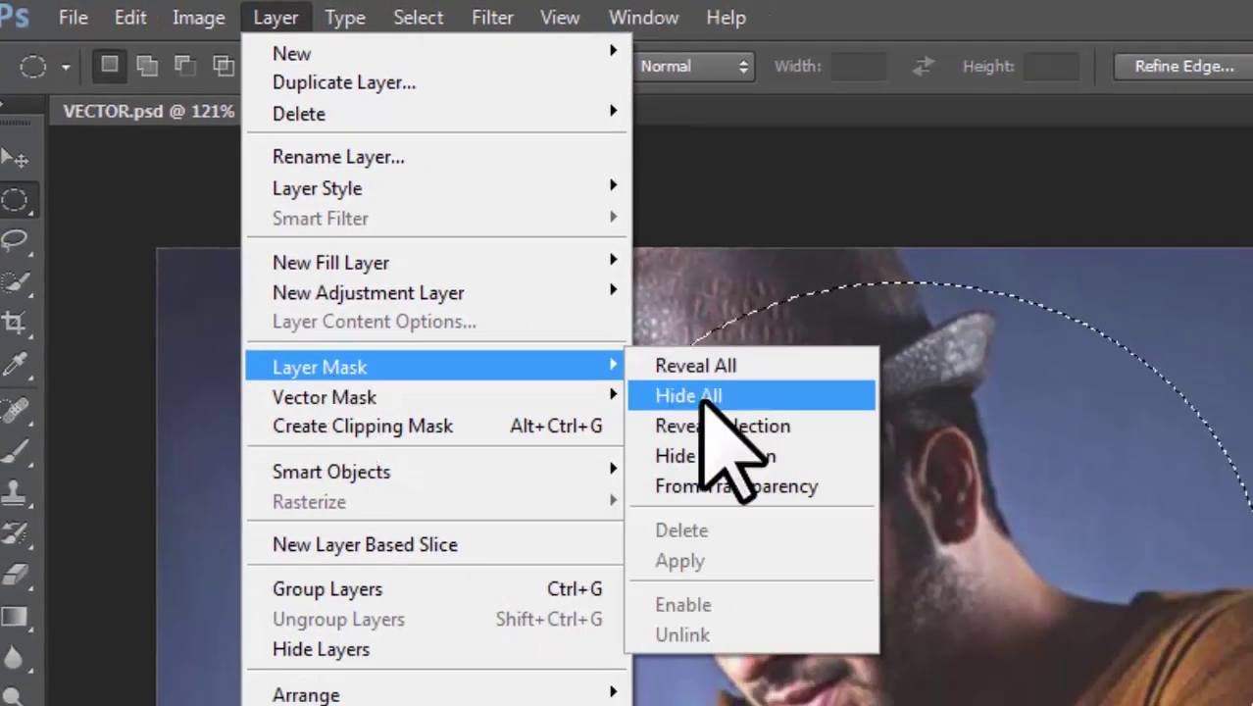
mouse_move(319, 367)
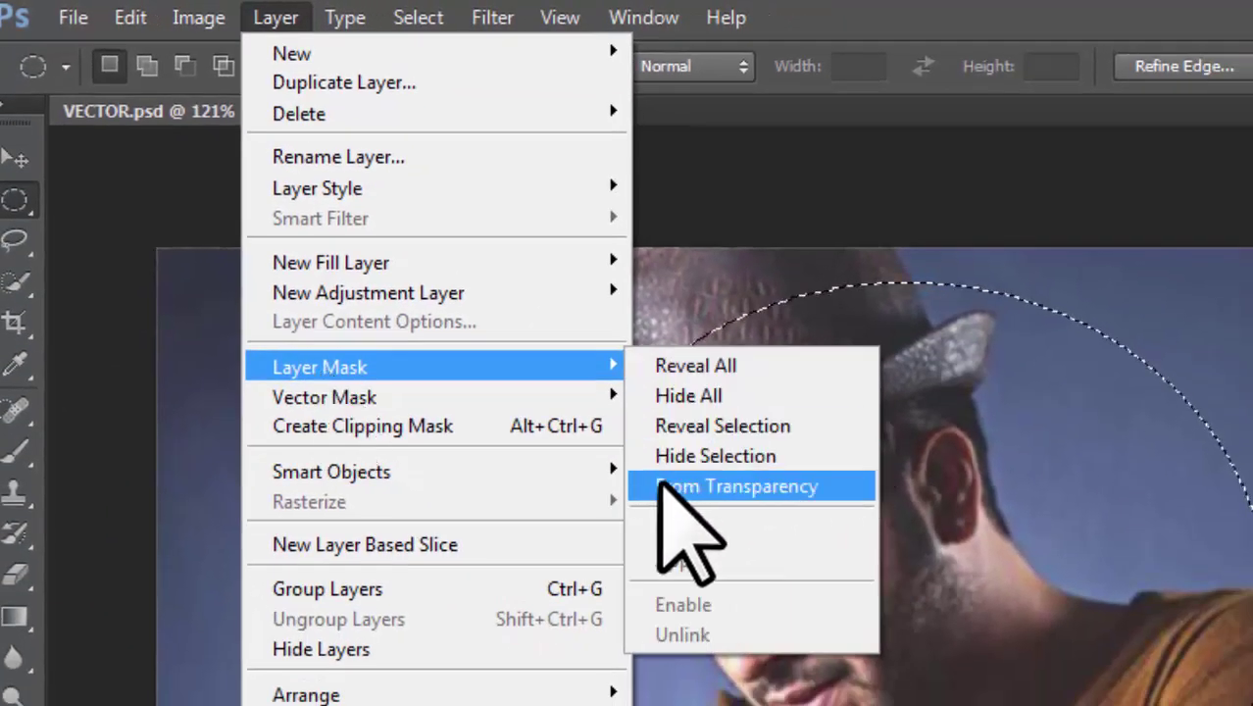
left_click(686, 456)
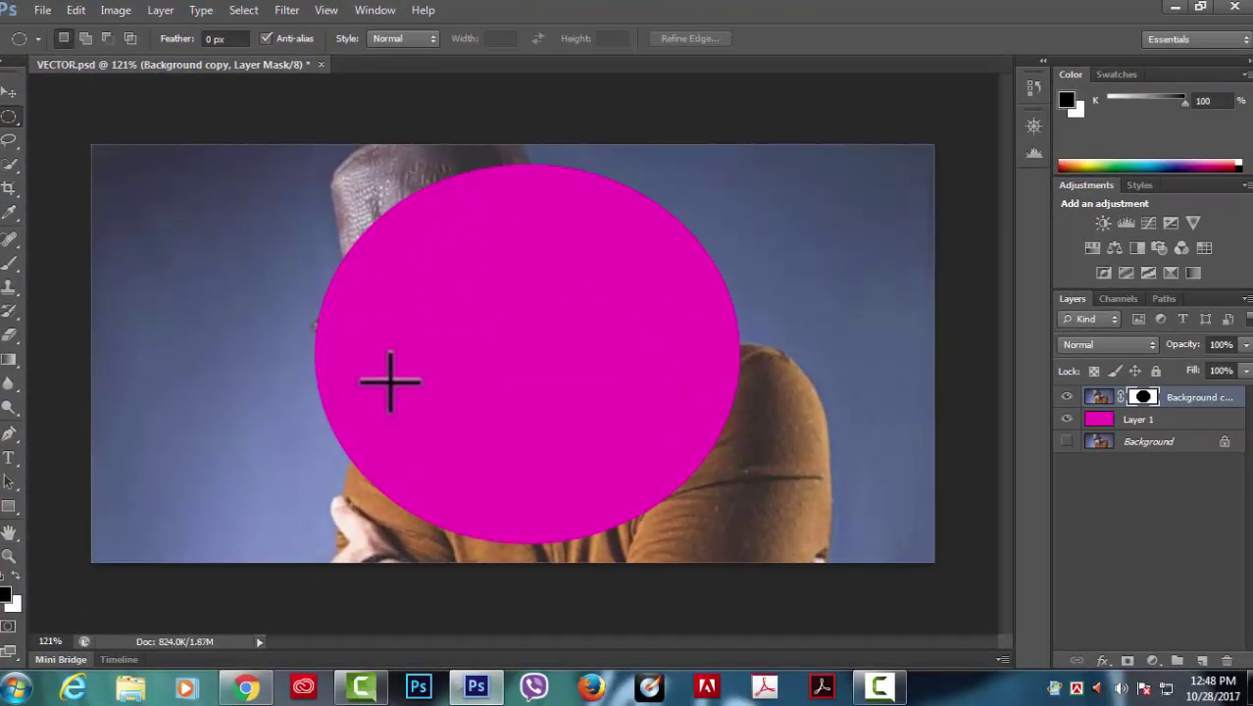
key("ctrl+z")
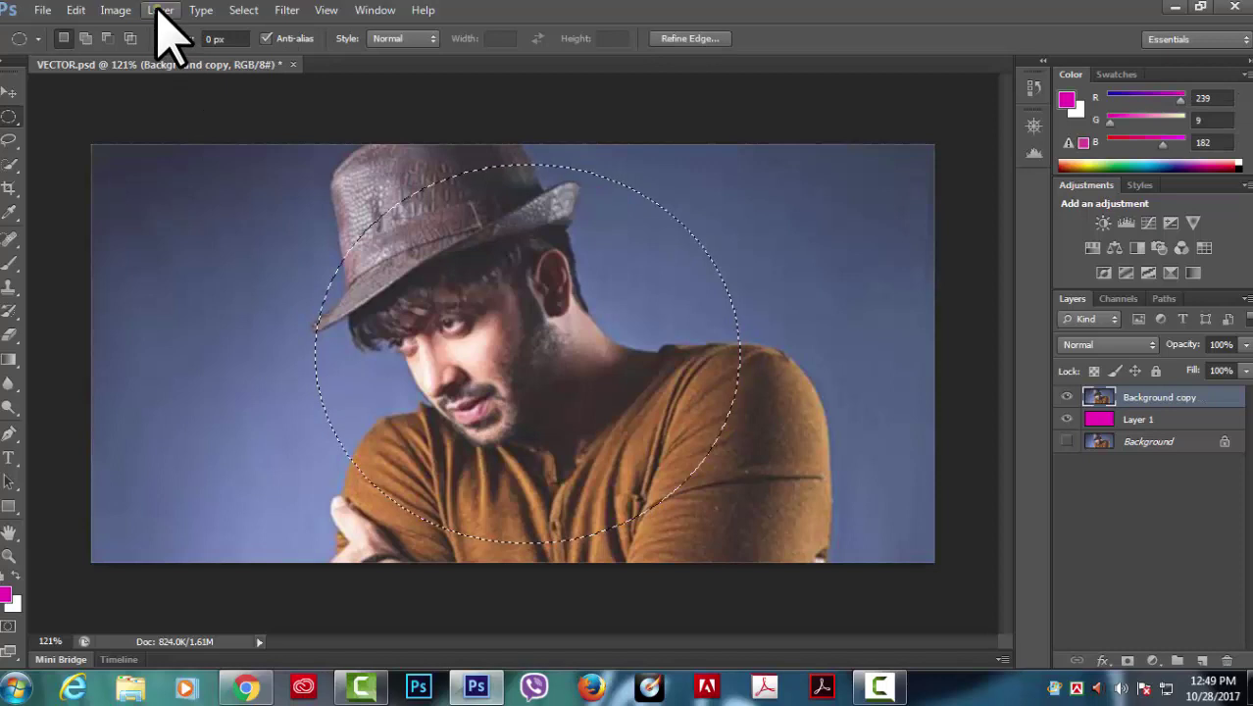
- Preview Hide Selection and Reveal Selection masks on the oval, undoing each one
left_click(160, 10)
mouse_move(186, 214)
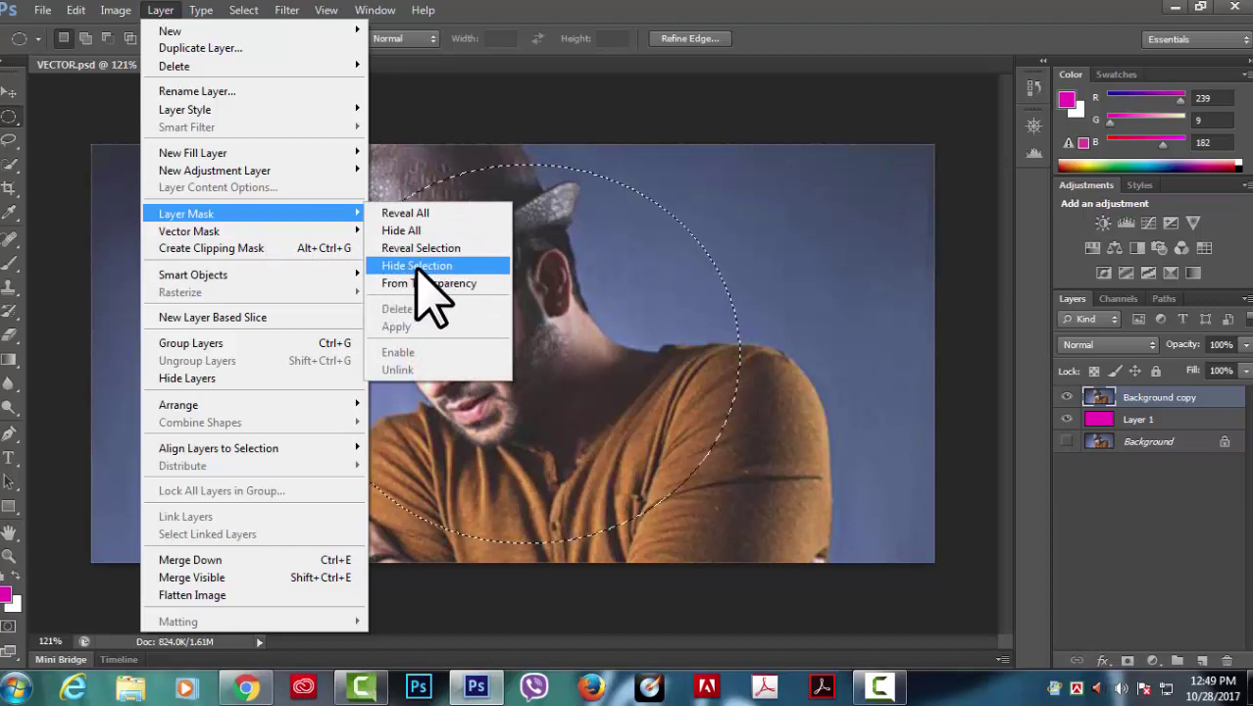
left_click(417, 266)
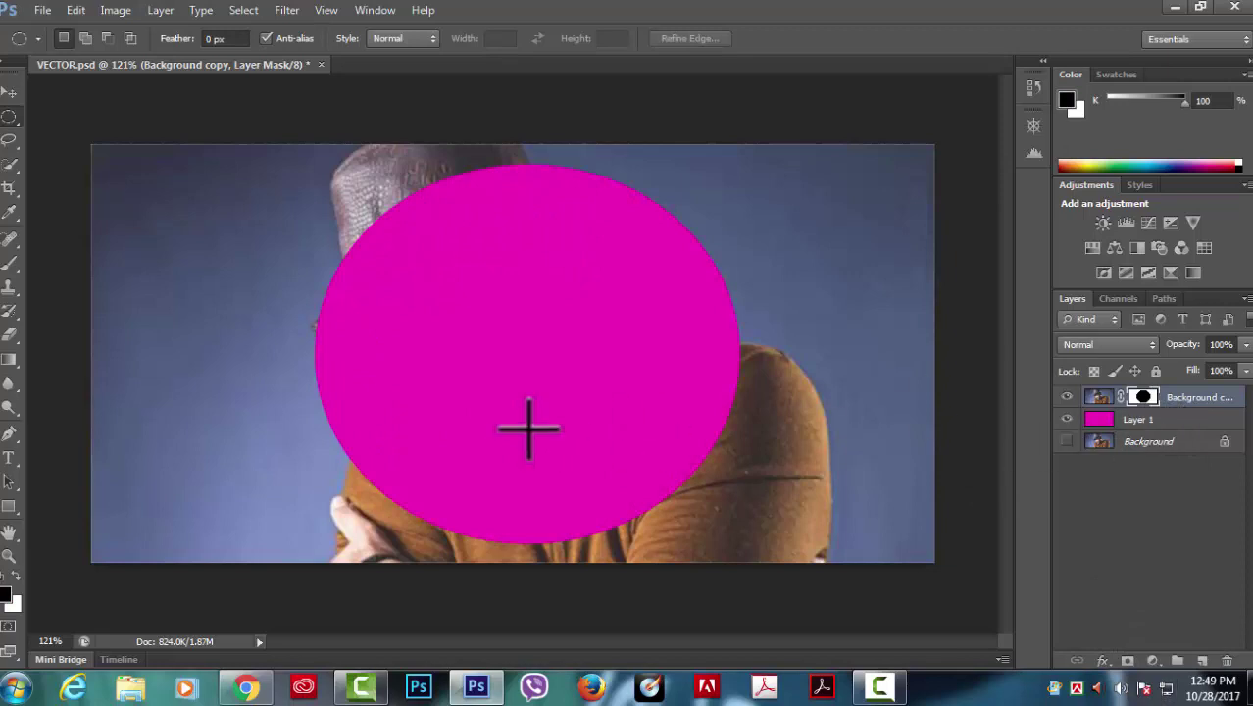
key("ctrl+z")
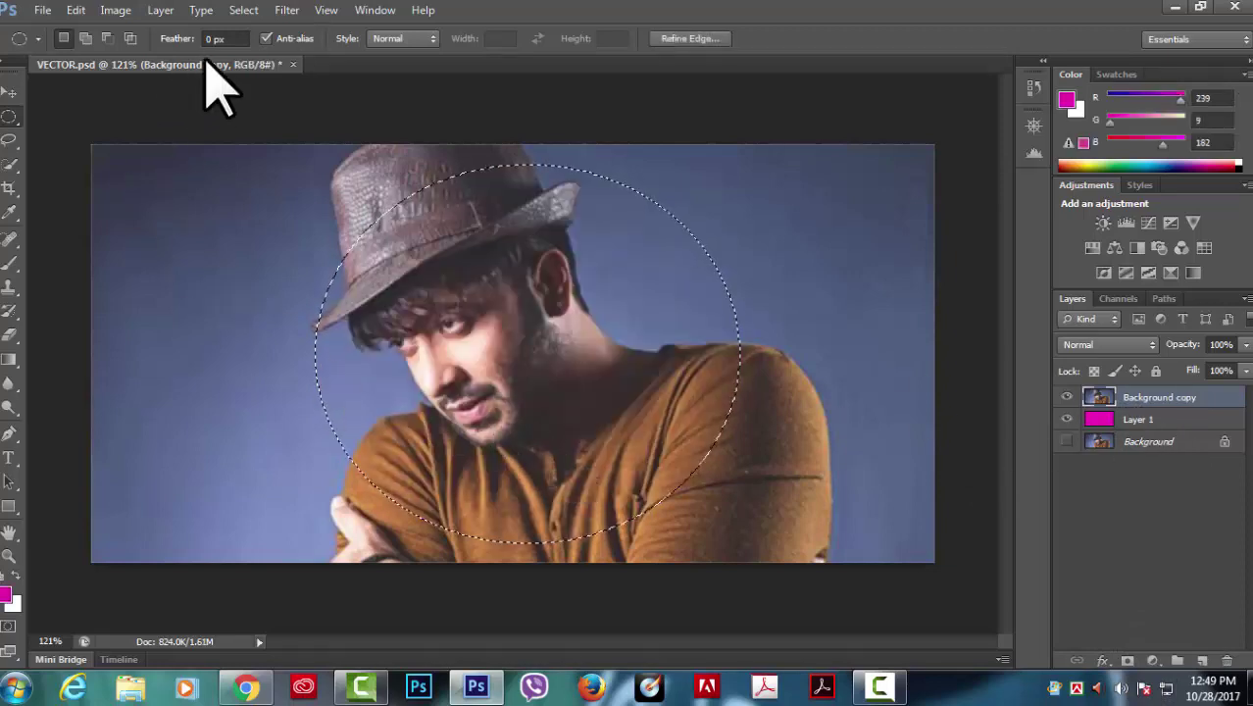
left_click(160, 12)
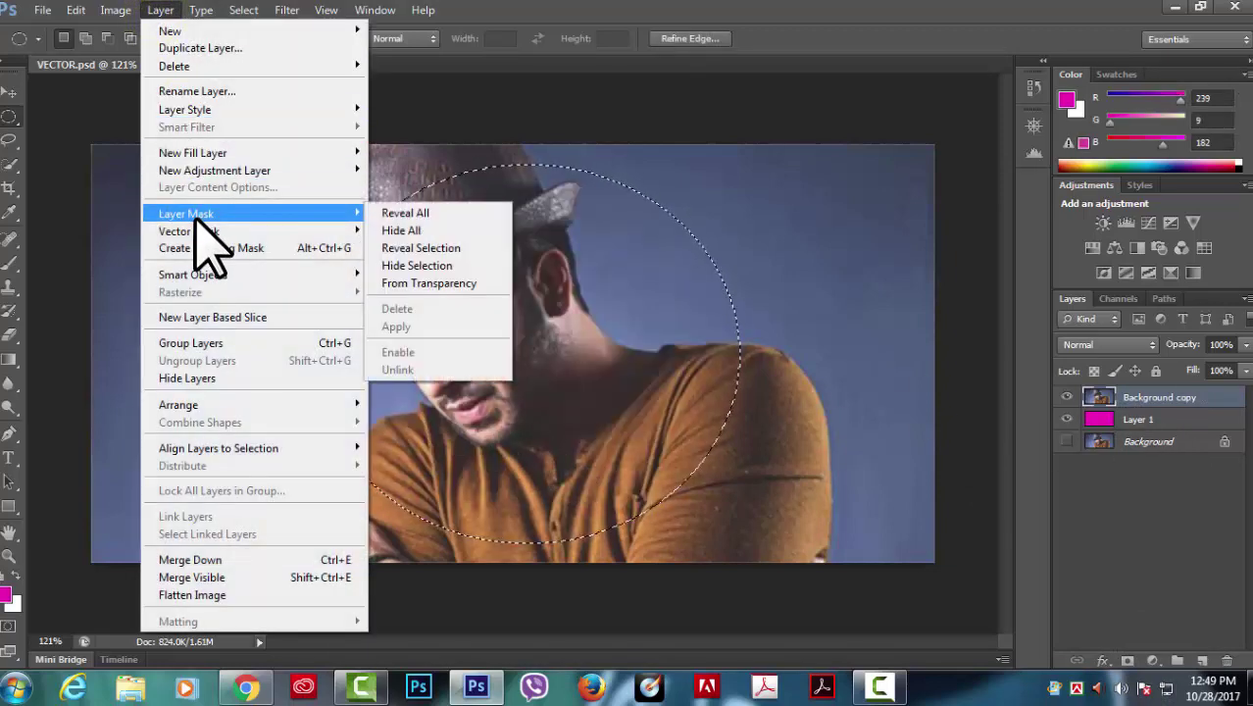
left_click(447, 251)
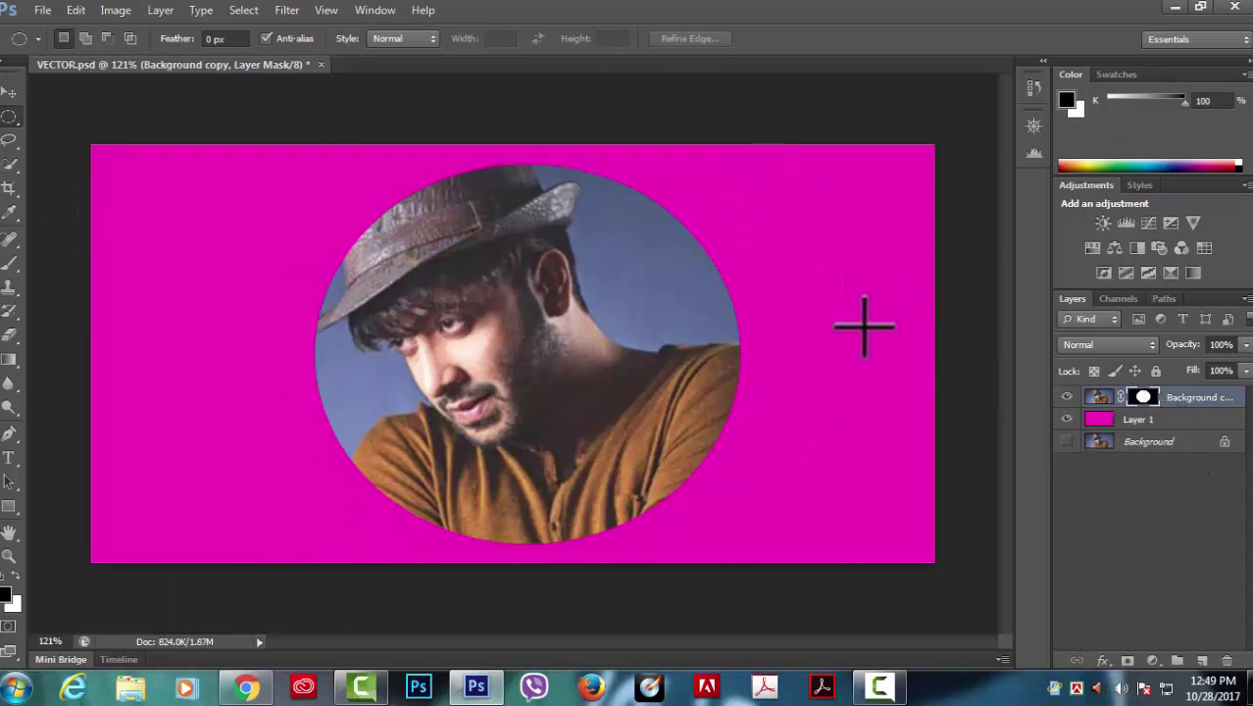
key("ctrl+z")
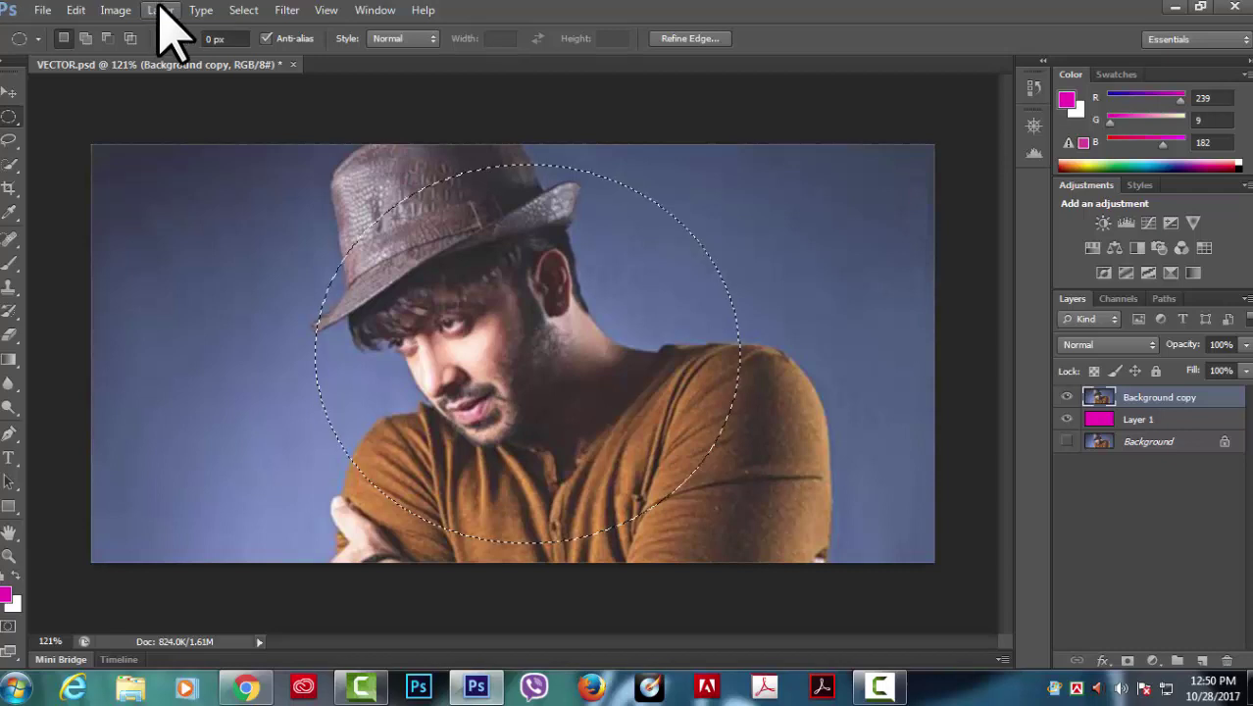
- Try a Reveal All layer mask, undo it, then apply Hide All to the portrait copy
left_click(160, 10)
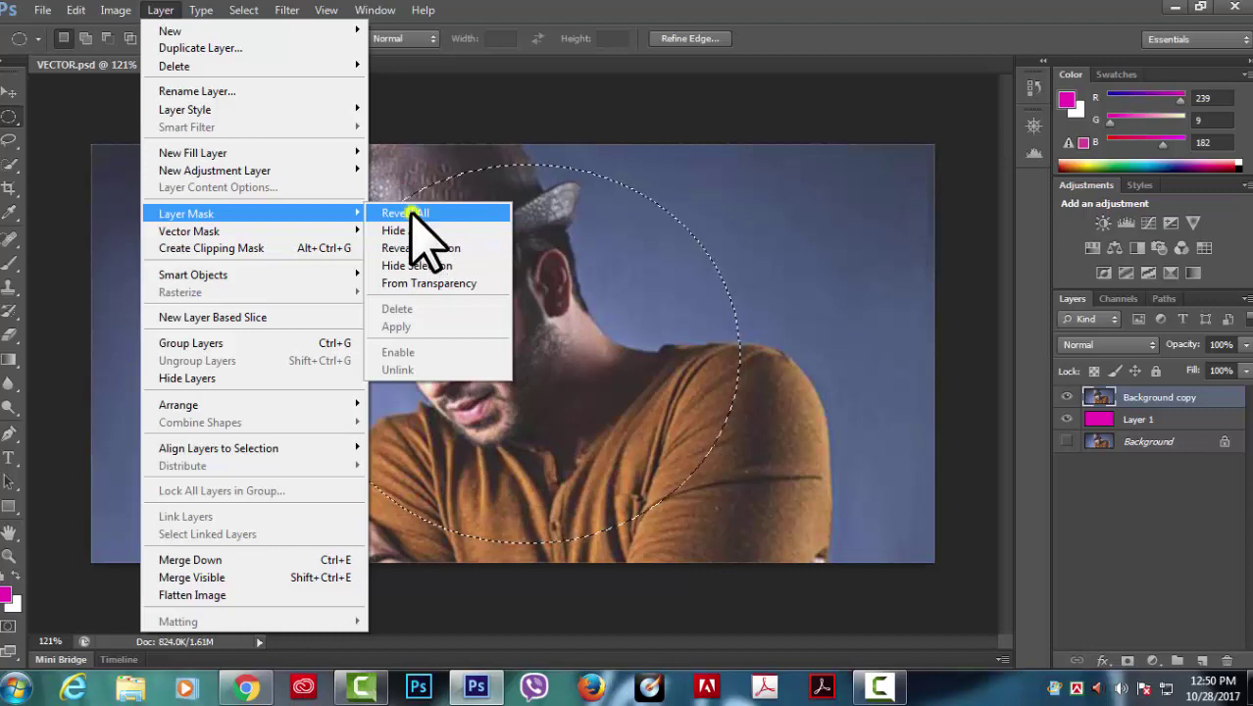
left_click(420, 232)
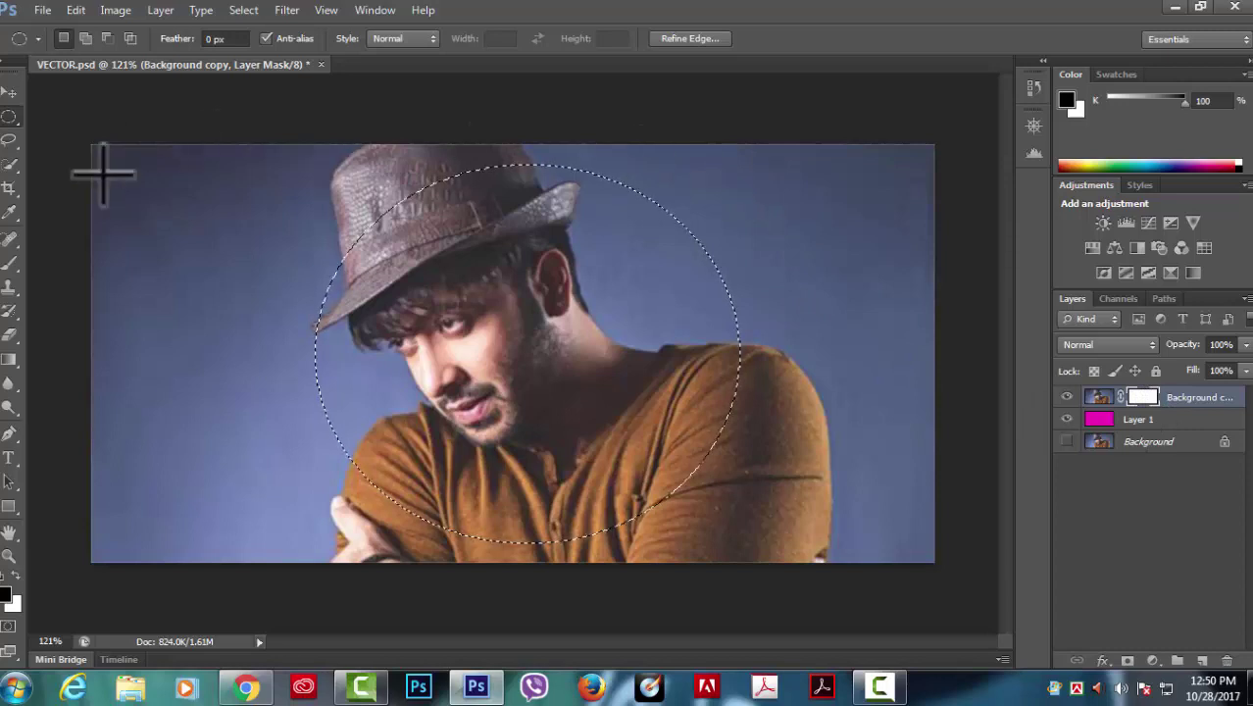
key("ctrl+z")
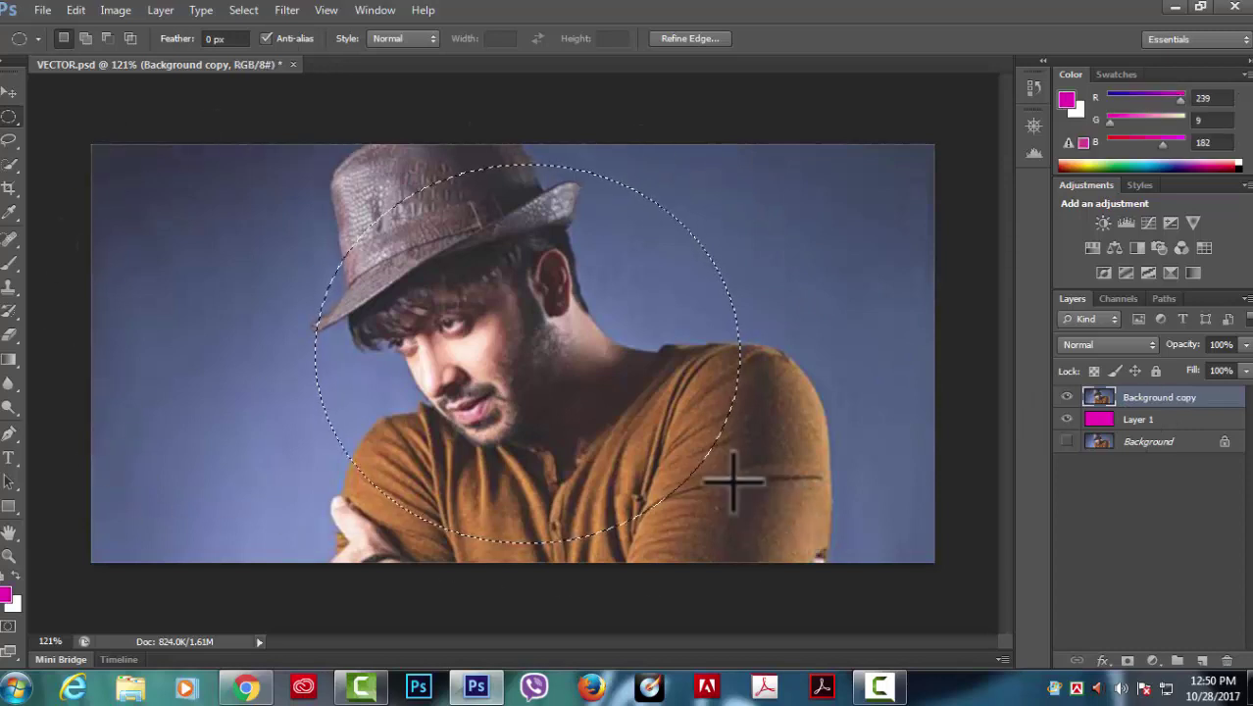
left_click(159, 10)
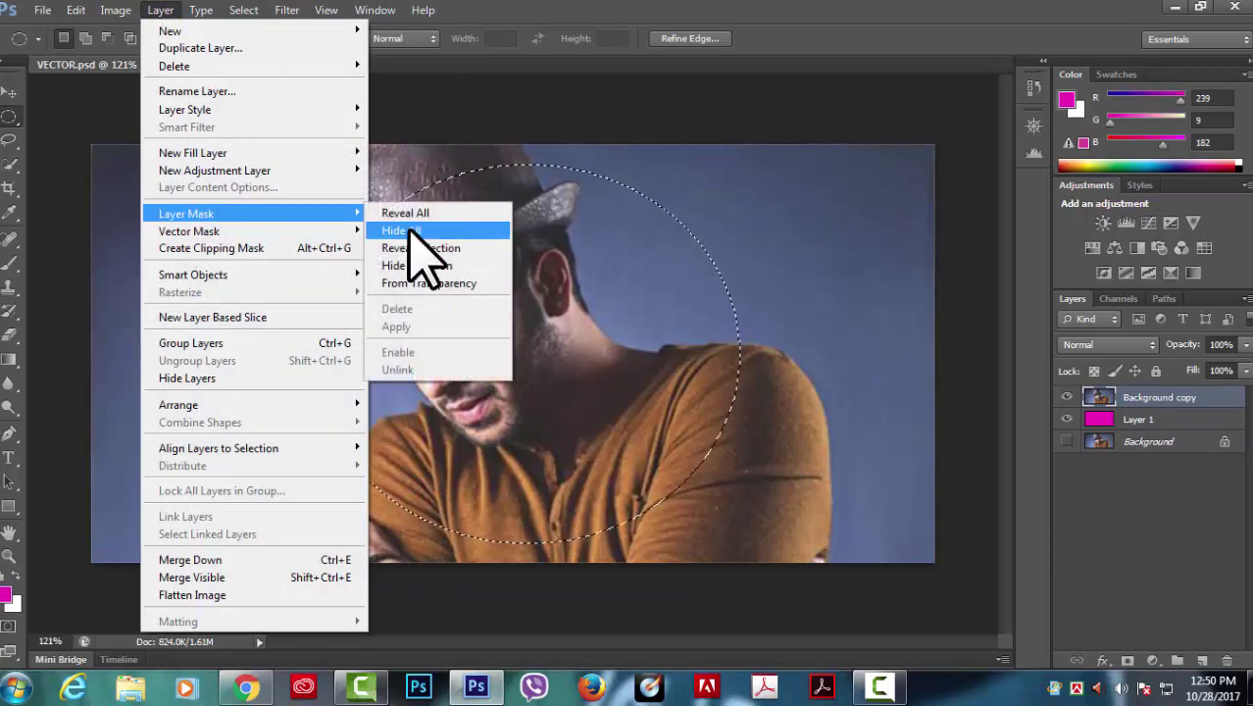
left_click(408, 231)
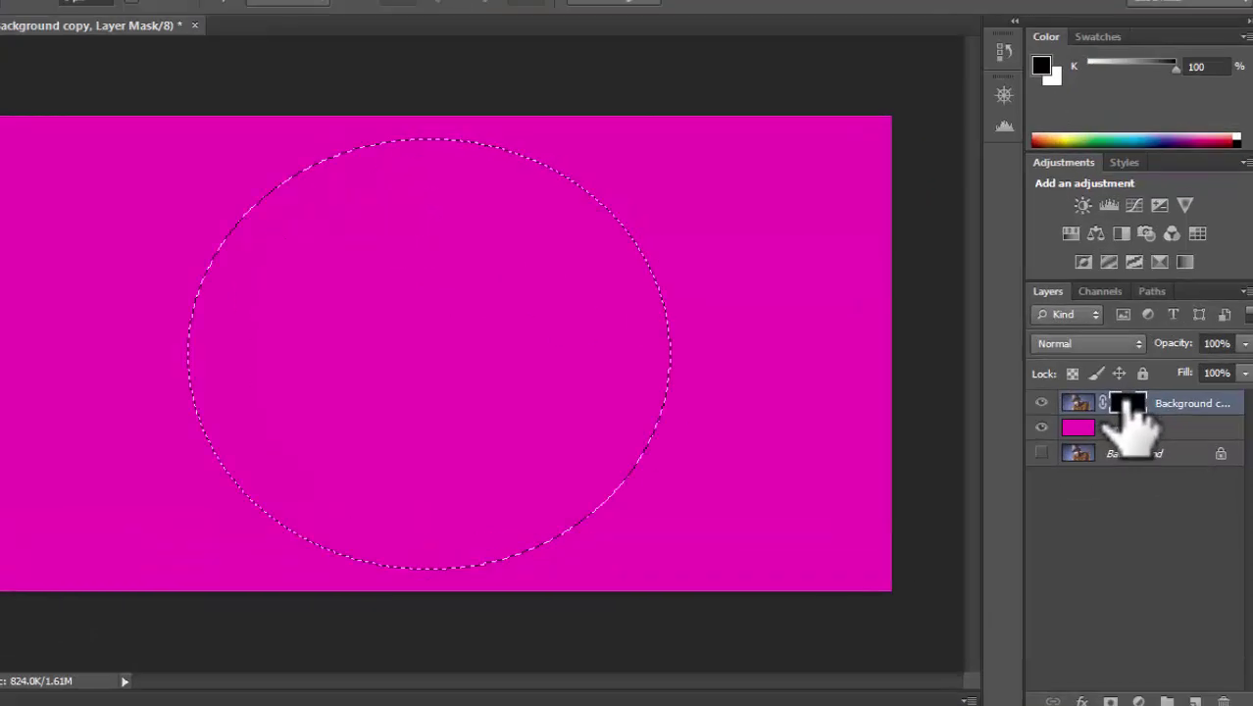
- Fill the mask white and toggle between the layer and mask thumbnails
key("ctrl+BackSpace")
left_click(920, 485)
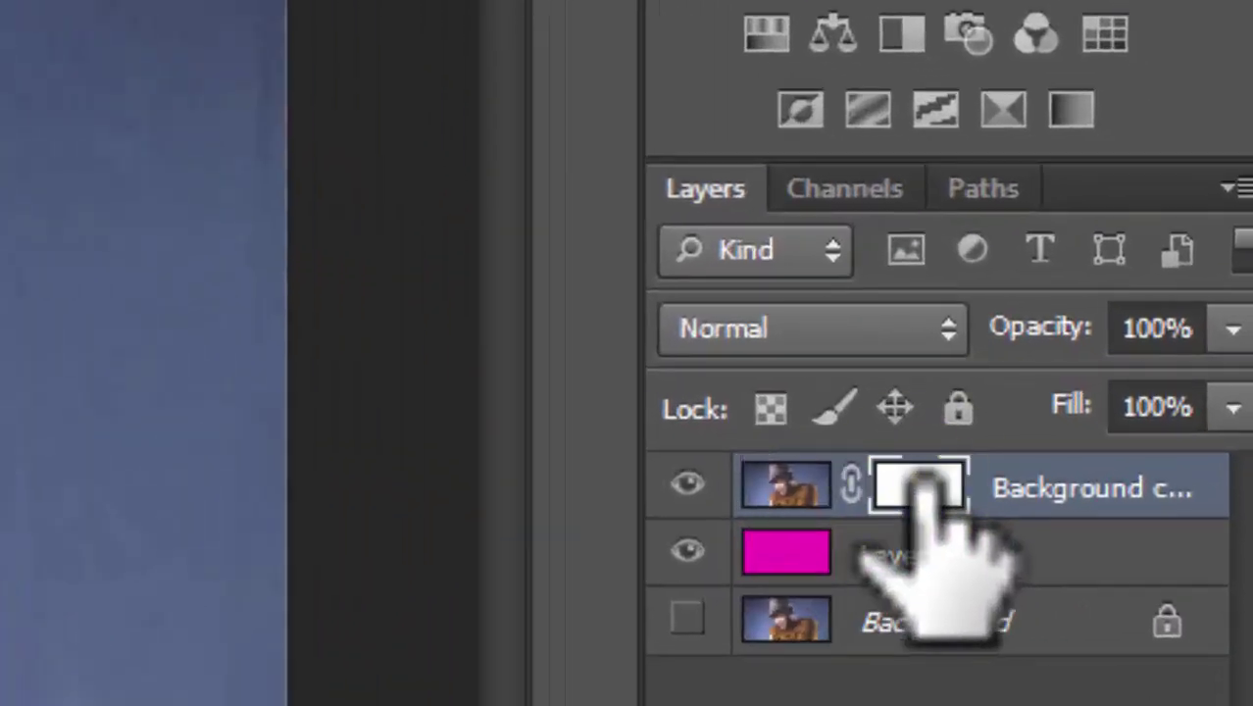
left_click(803, 481)
left_click(922, 487)
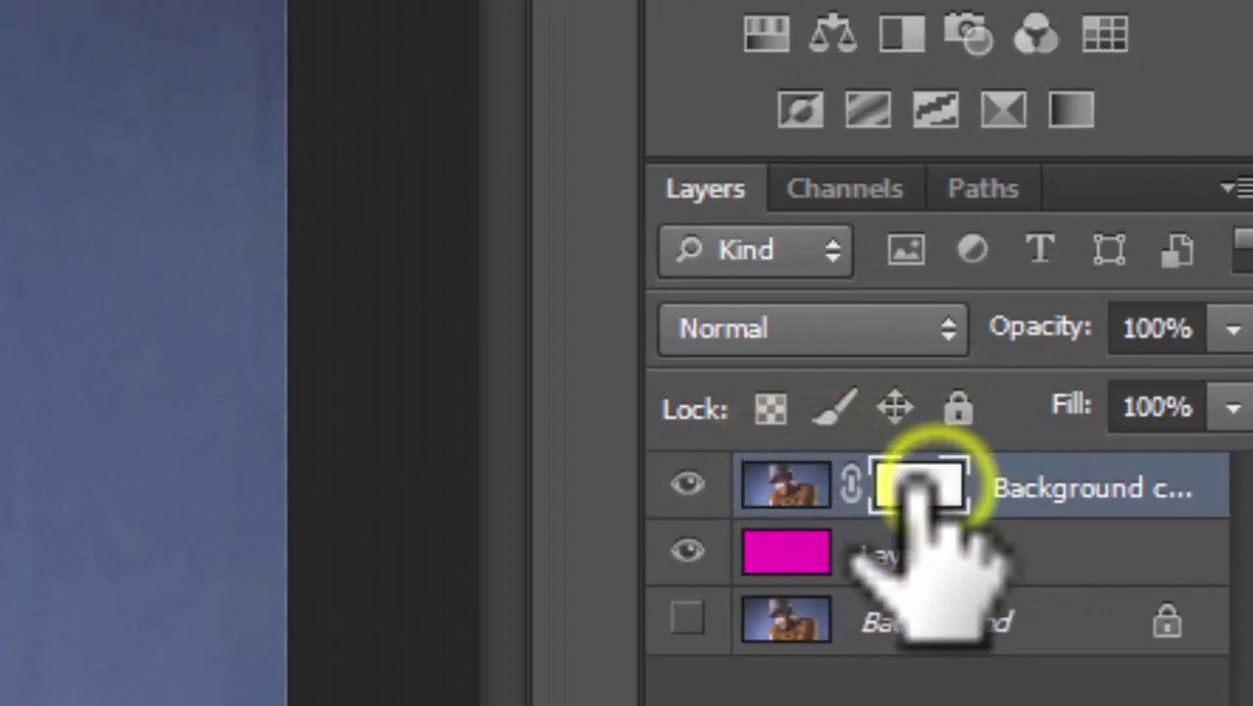
left_click(789, 480)
left_click(922, 482)
left_click(804, 470)
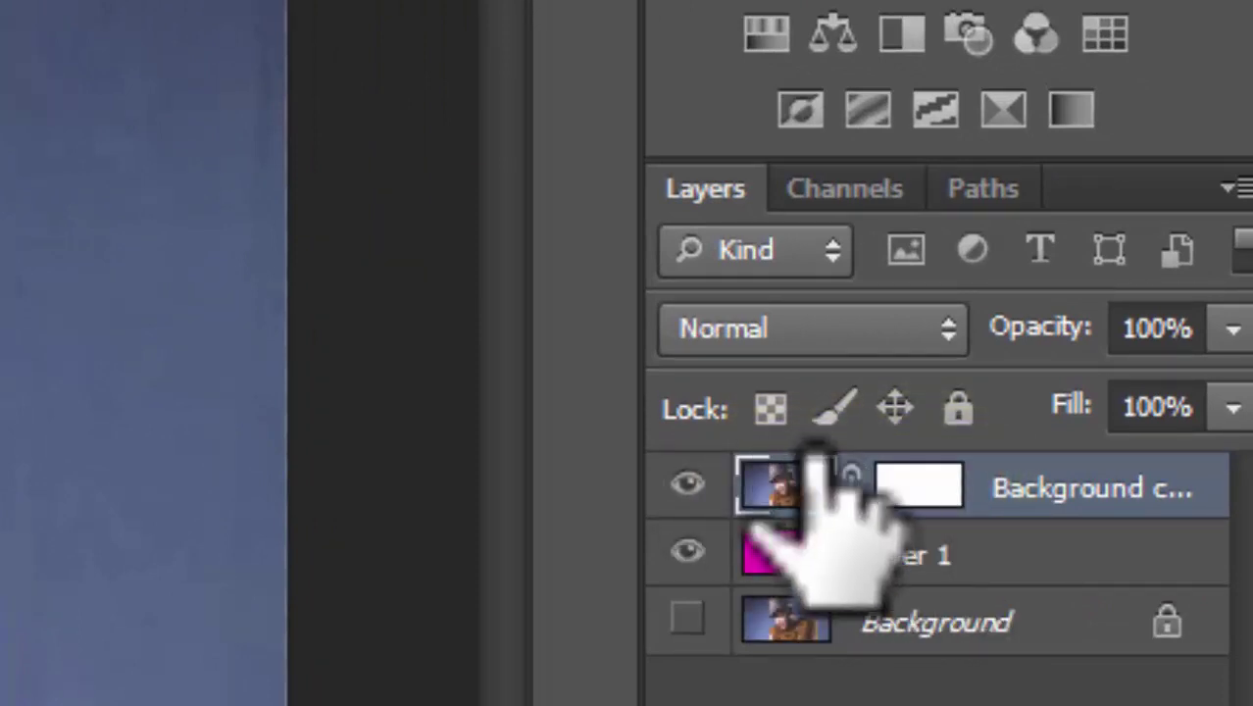
- Target the layer mask for painting and set a 191 px hard brush
left_click(922, 484)
left_click(780, 476)
left_click(867, 480)
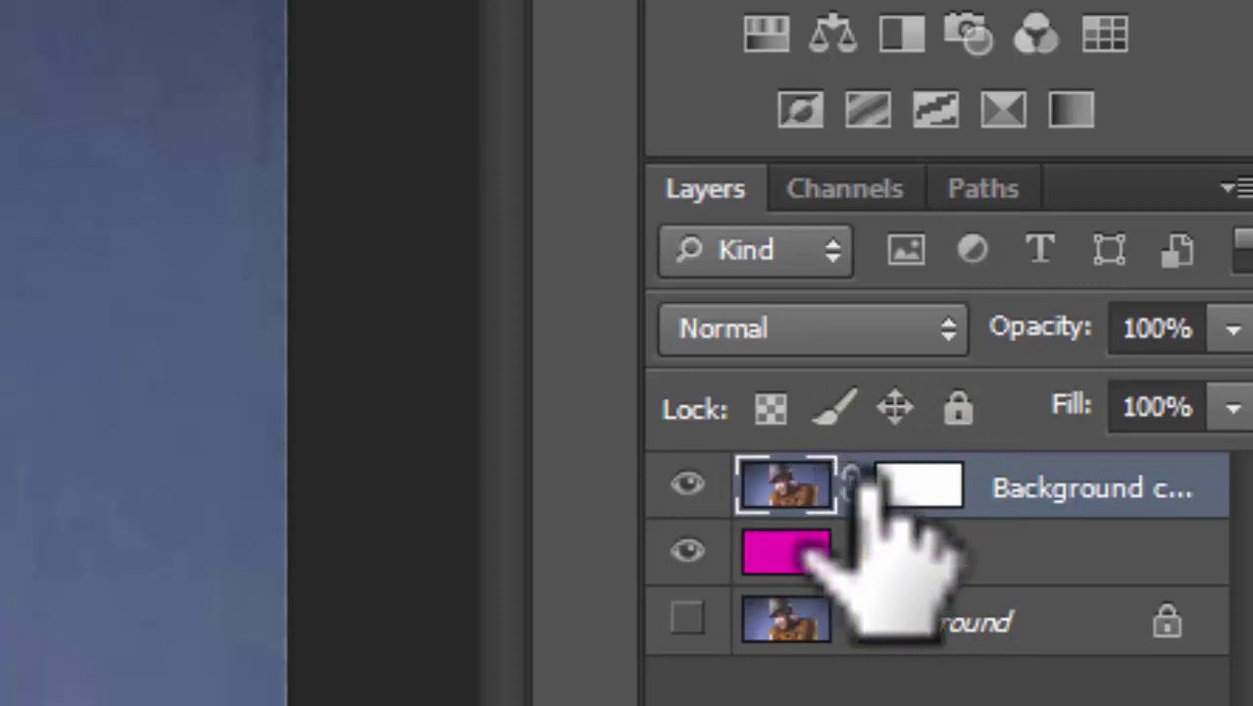
left_click(797, 480)
left_click(922, 482)
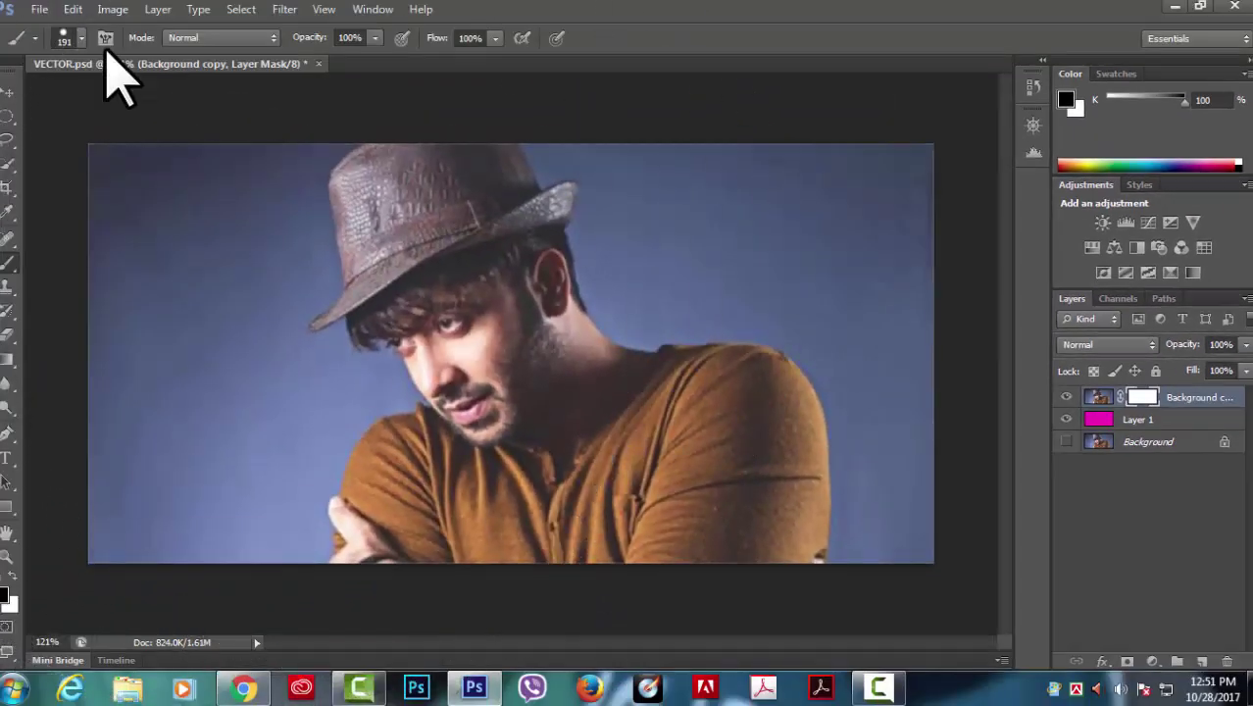
left_click(74, 37)
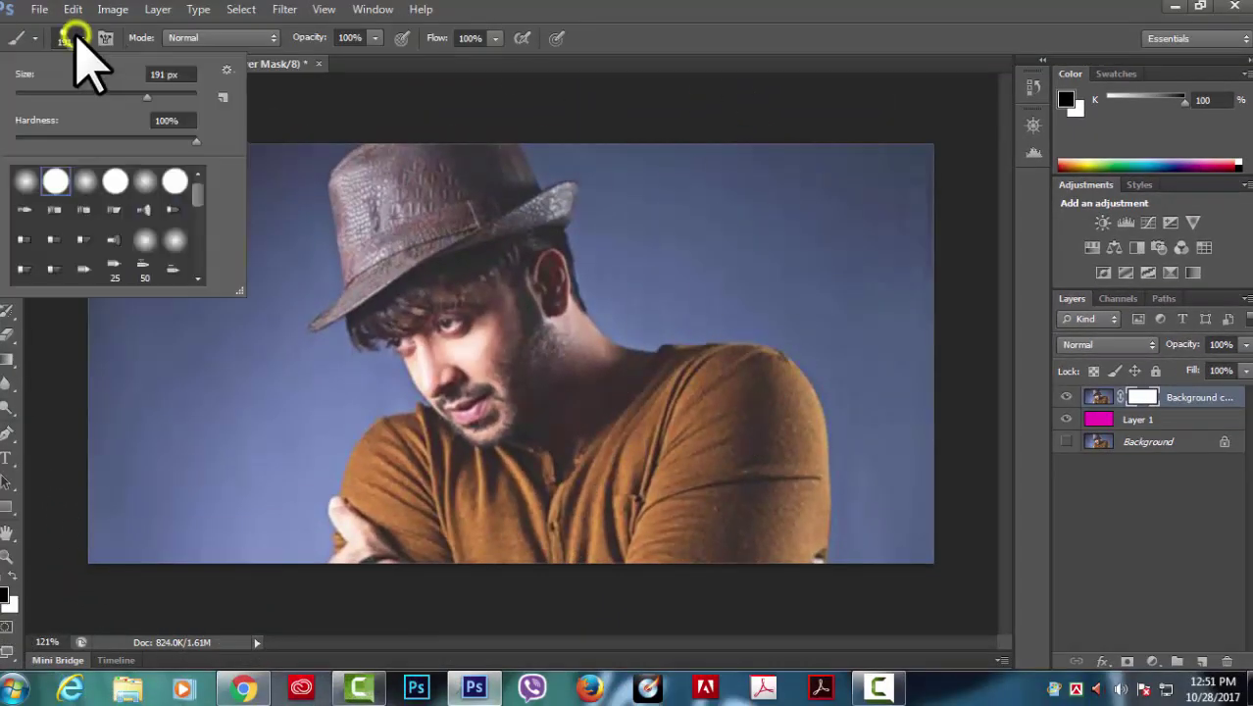
left_click(611, 29)
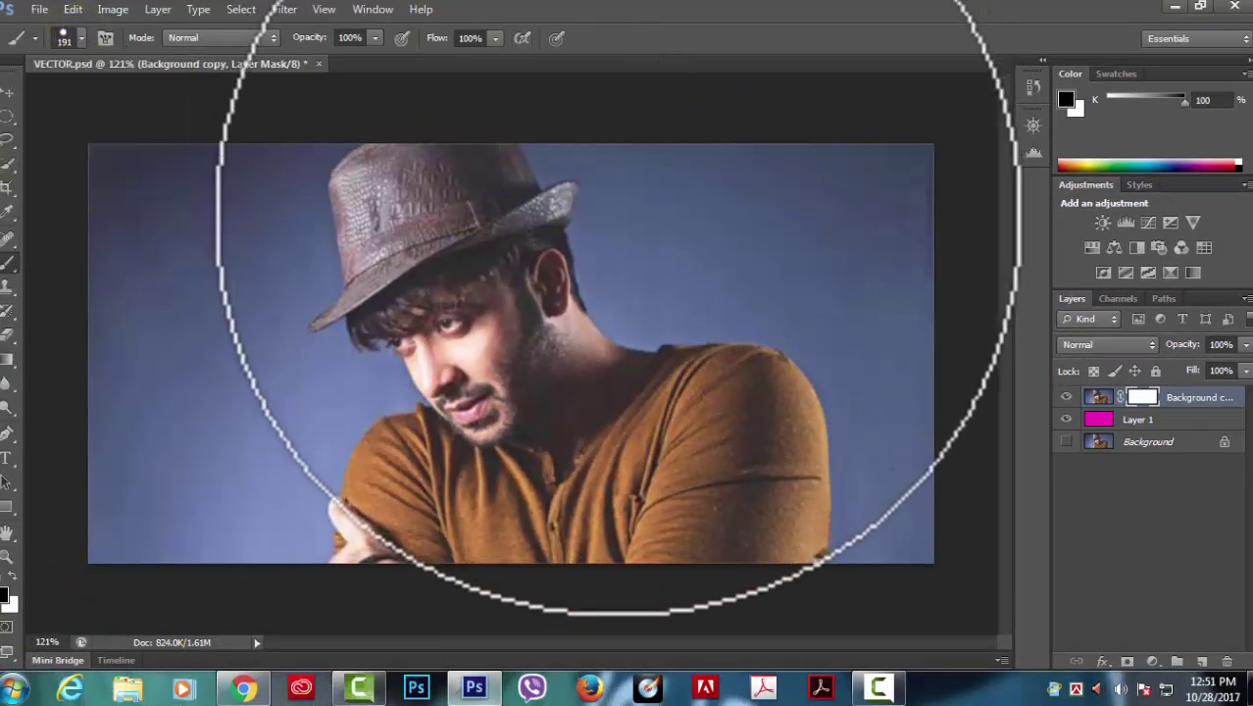
key("bracketleft")
key("bracketleft")
key("bracketleft")
key("bracketleft")
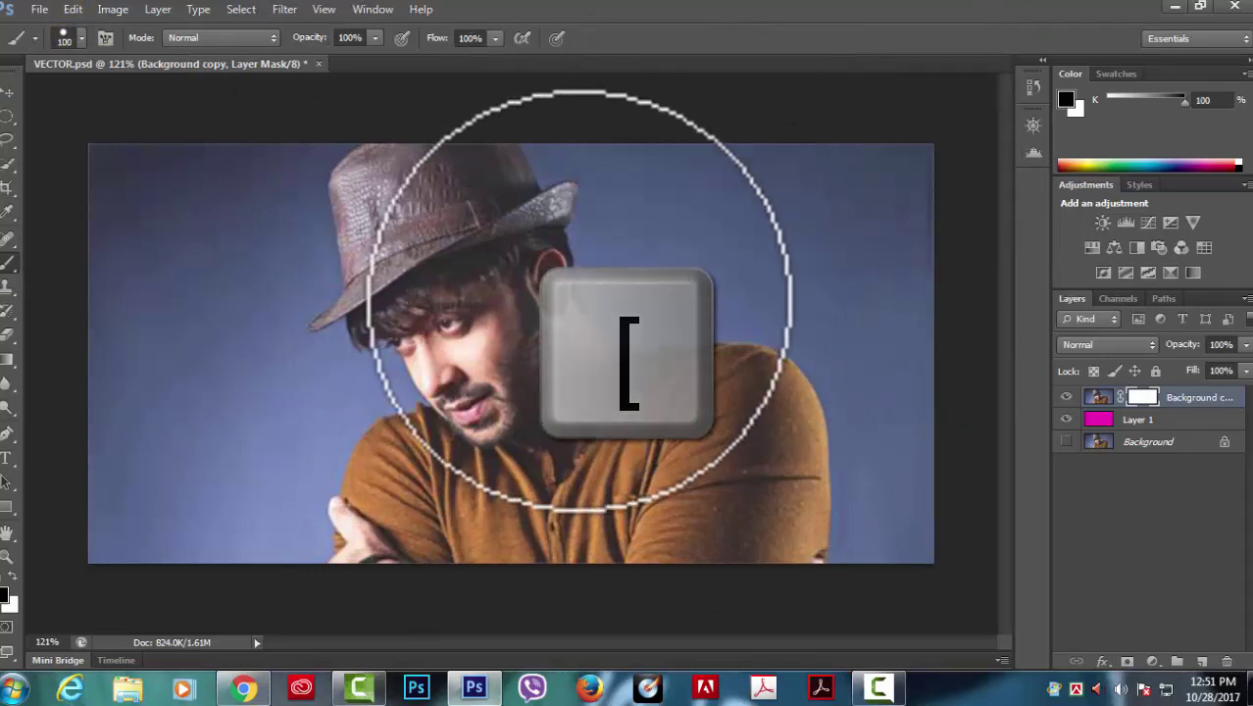
left_click(523, 346)
left_click_drag(502, 354, 574, 419)
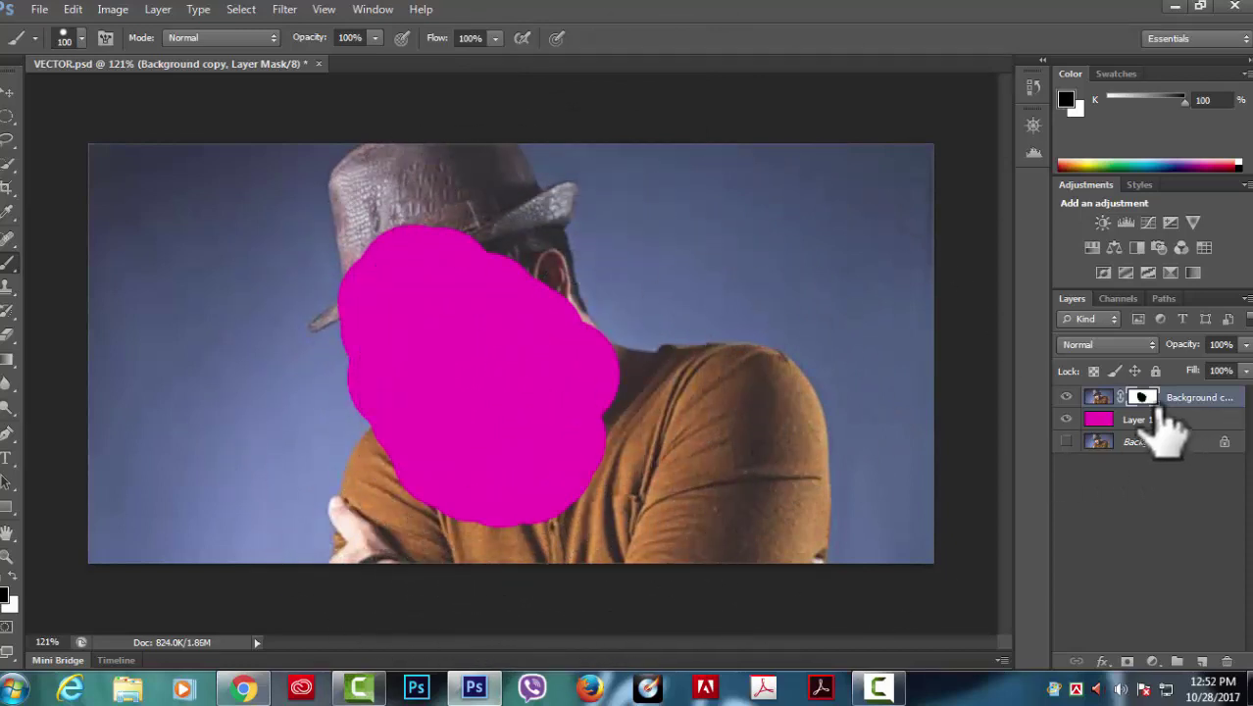
key("ctrl+z")
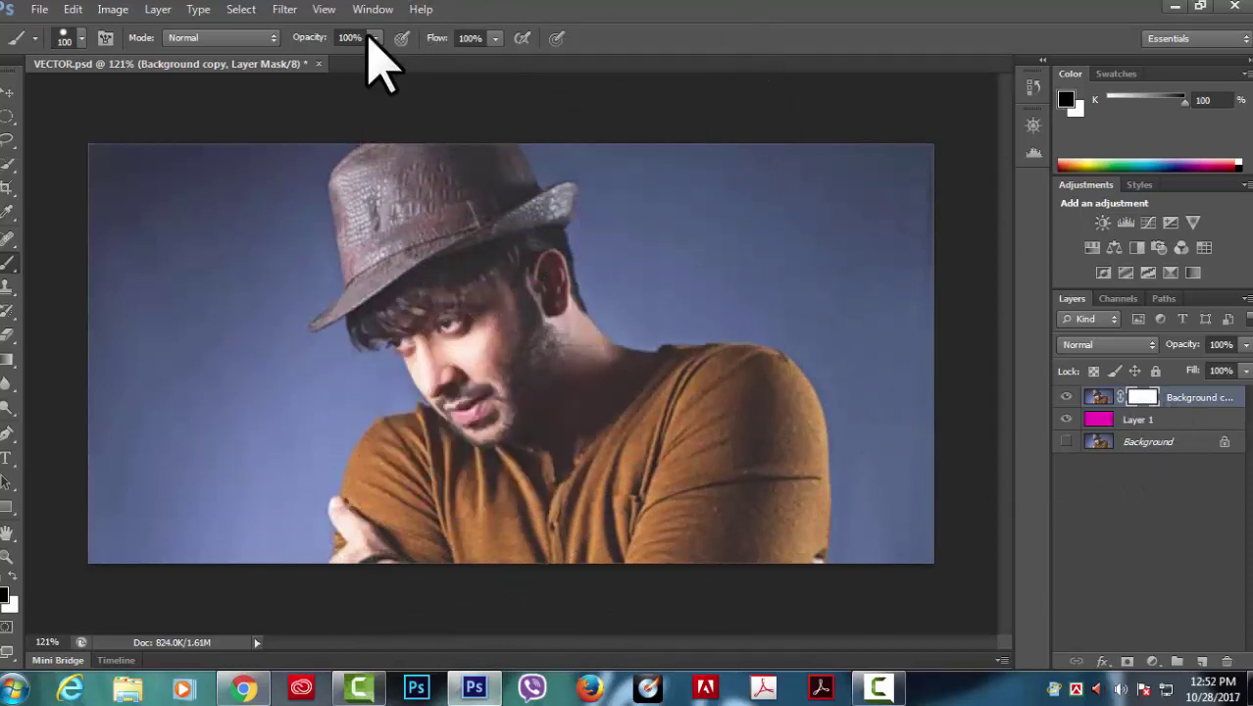
key("bracketleft")
key("bracketleft")
key("bracketleft")
mouse_move(580, 228)
left_mouse_down()
mouse_move(806, 347)
mouse_move(836, 440)
mouse_move(847, 537)
mouse_move(834, 552)
mouse_move(840, 512)
mouse_move(637, 288)
mouse_move(618, 218)
mouse_move(605, 218)
left_mouse_up()
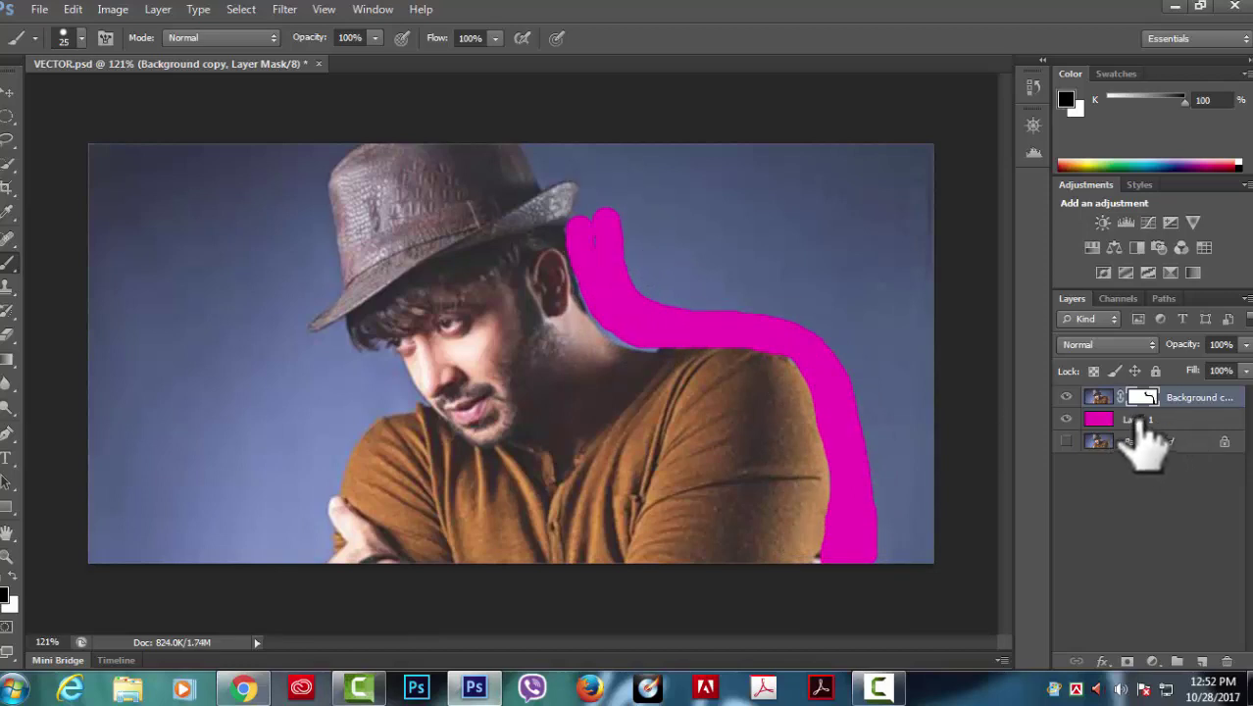
left_click_drag(545, 149, 637, 267)
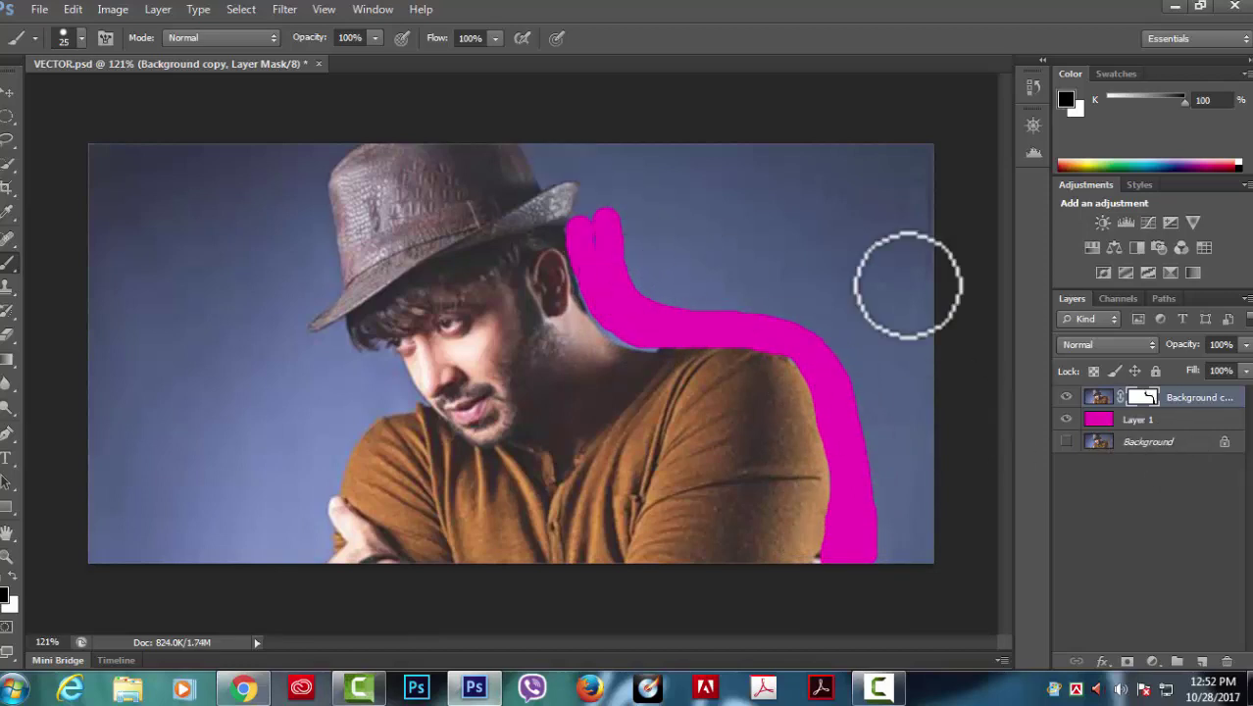
left_click(15, 586)
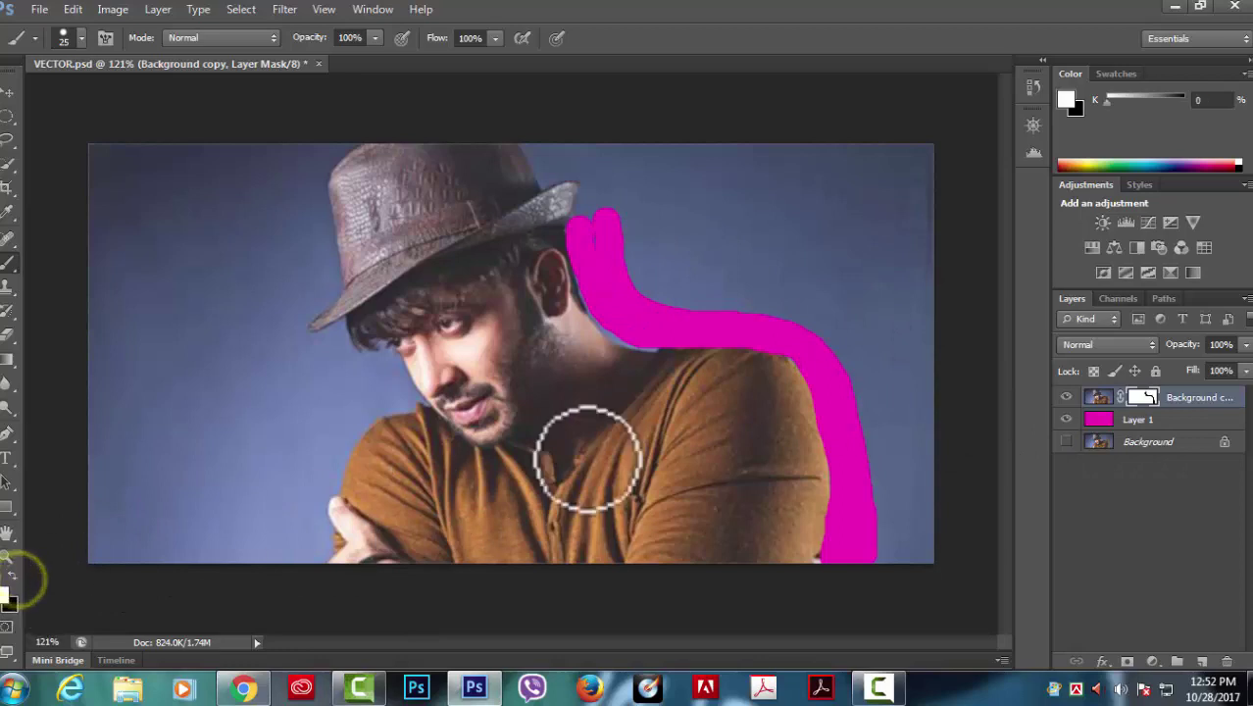
mouse_move(617, 180)
left_mouse_down()
mouse_move(614, 269)
mouse_move(648, 296)
left_mouse_up()
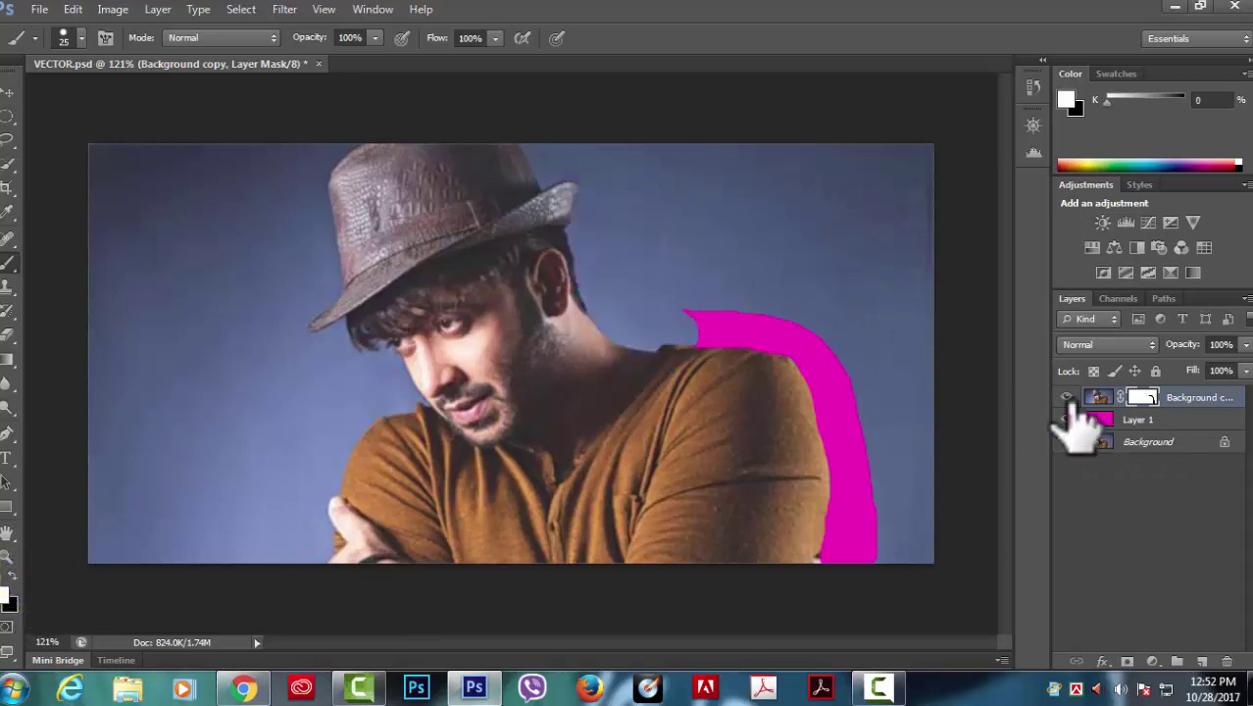
left_click(14, 578)
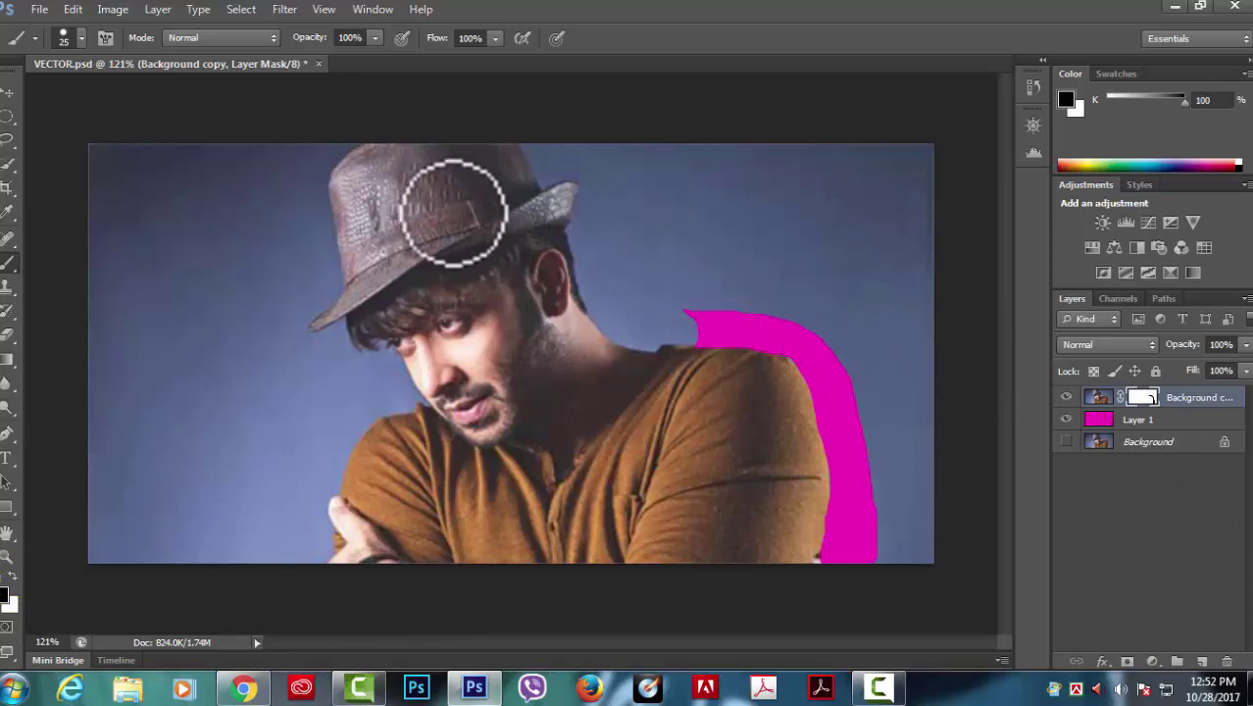
left_click(569, 270)
left_click_drag(569, 208, 591, 410)
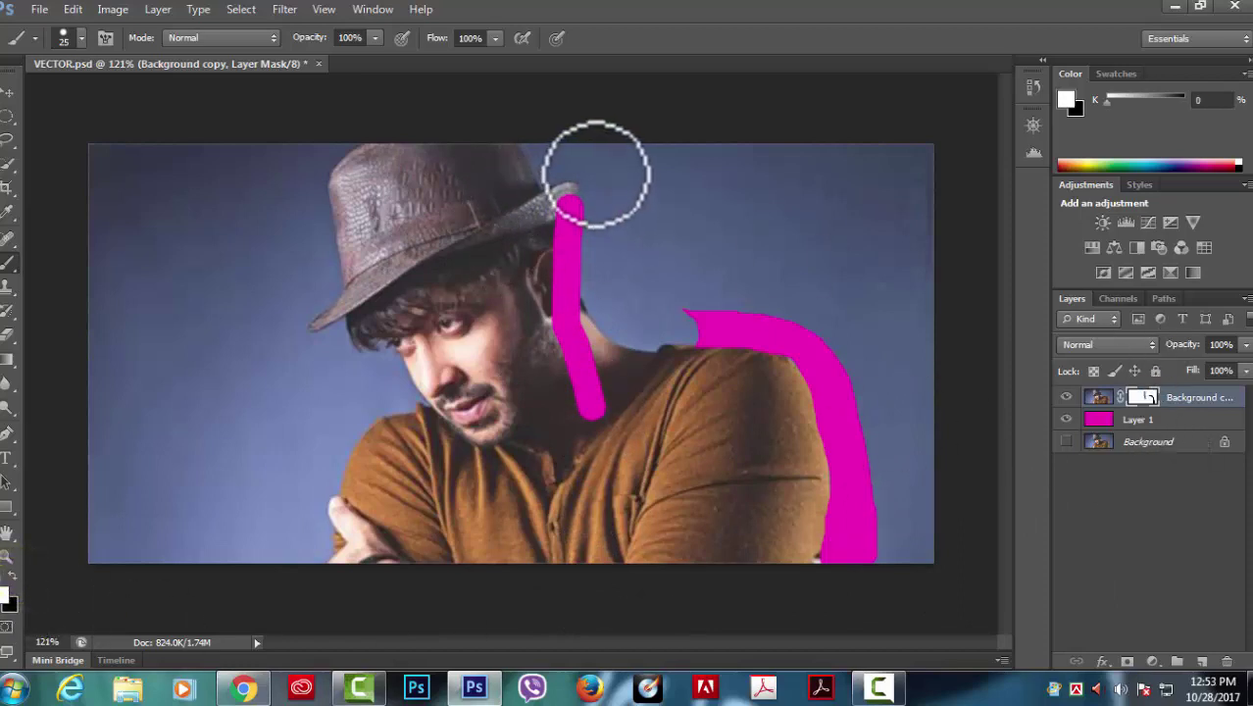
mouse_move(573, 196)
left_mouse_down()
mouse_move(564, 216)
mouse_move(626, 340)
left_mouse_up()
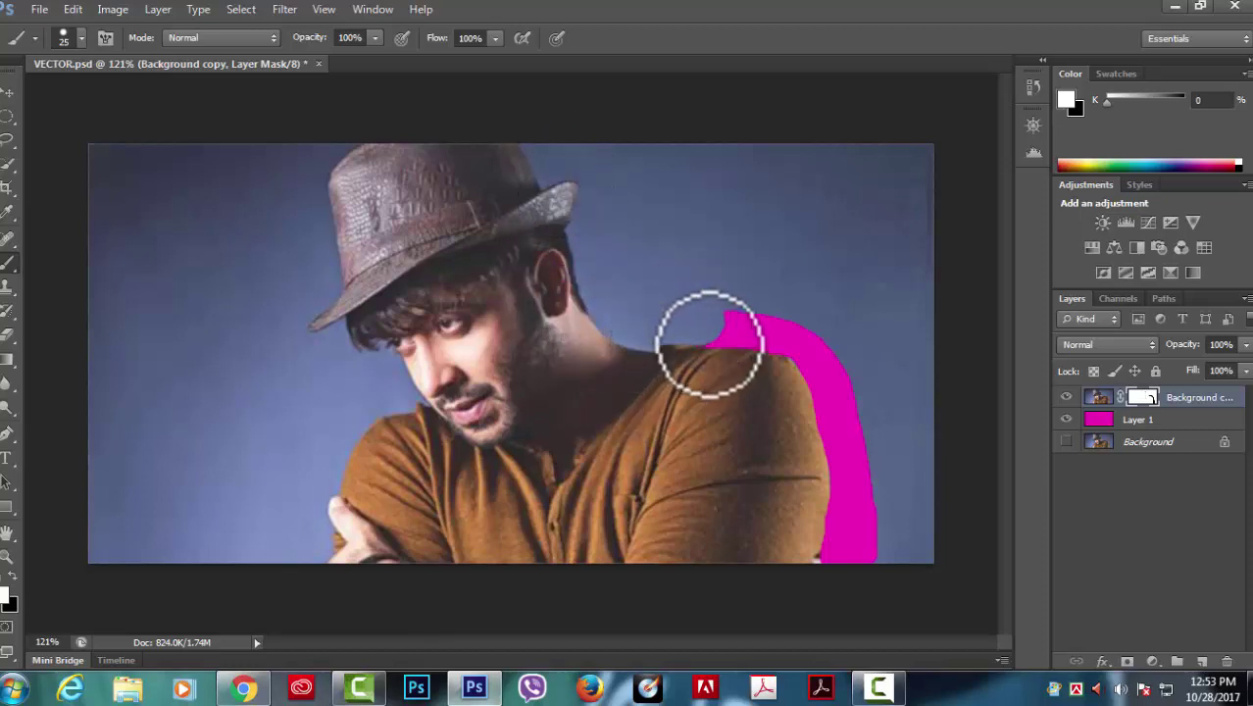
left_click_drag(626, 340, 820, 560)
mouse_move(861, 398)
left_mouse_down()
mouse_move(862, 532)
mouse_move(922, 524)
left_mouse_up()
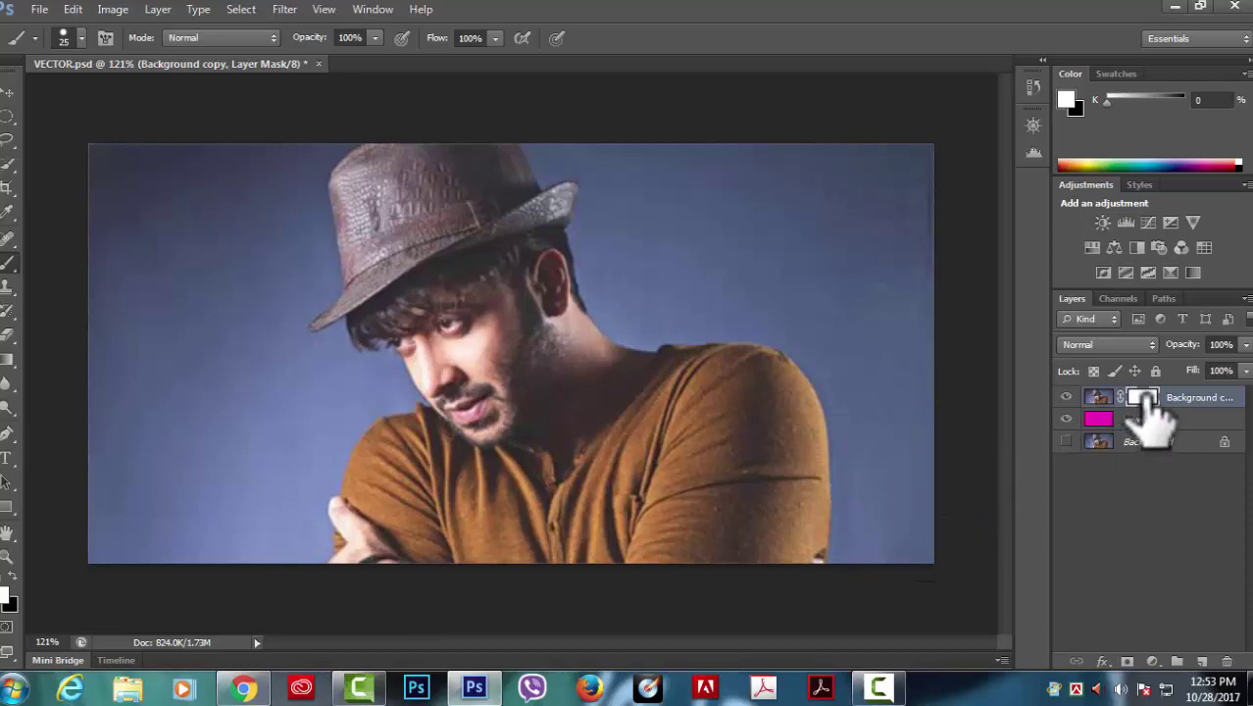
left_click_drag(1143, 397, 1107, 662)
left_click(1128, 662)
- Remove the trial mask, try and undo an Alt hide-all mask, then show Layer Mask options
key("ctrl+z")
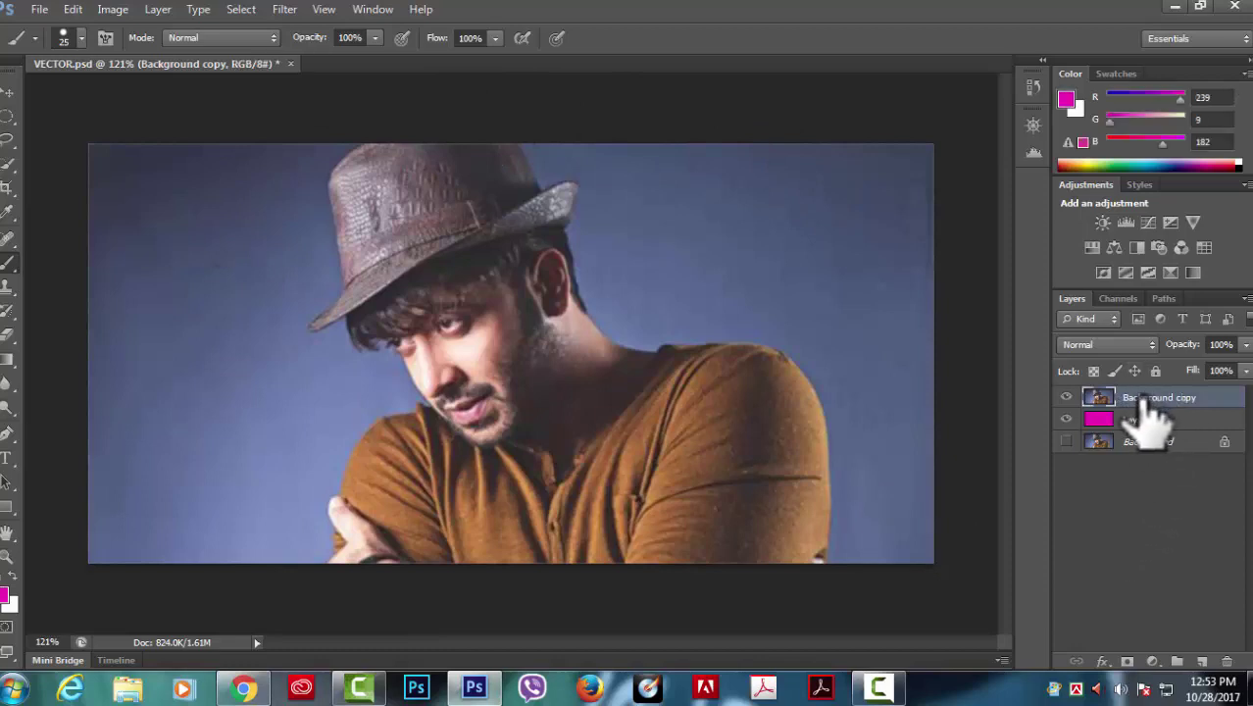
key("alt")
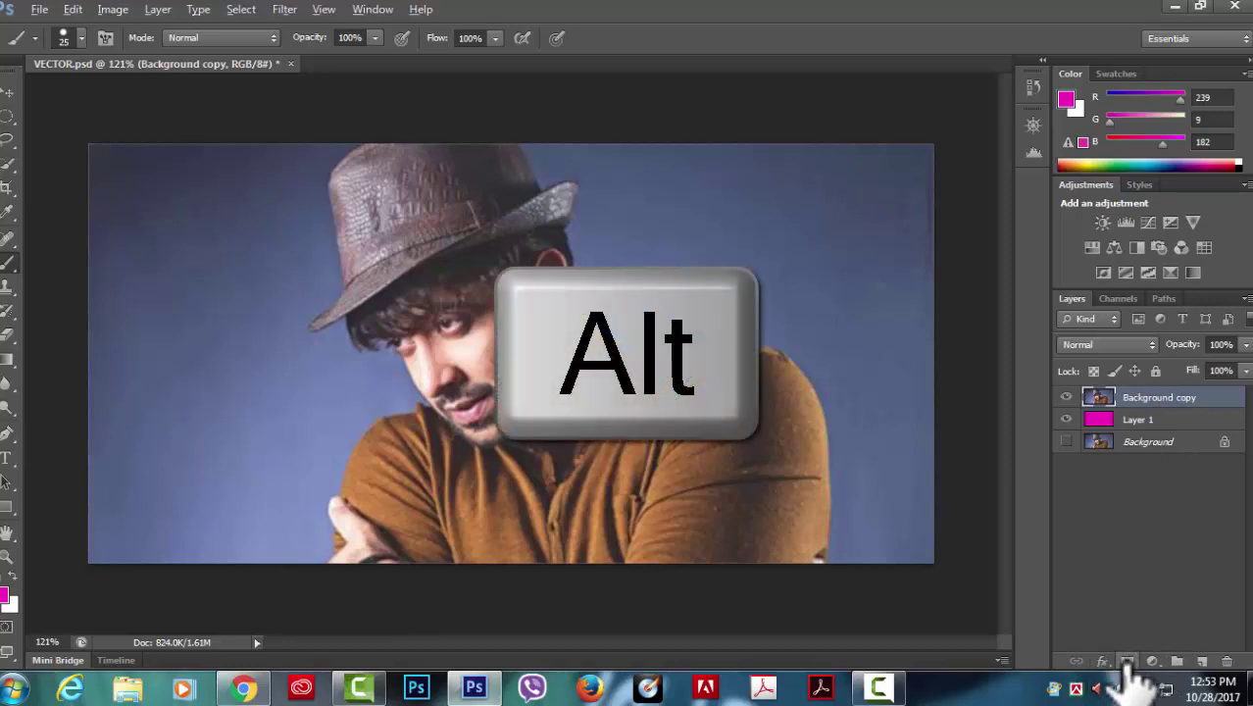
left_click(1129, 663, "alt")
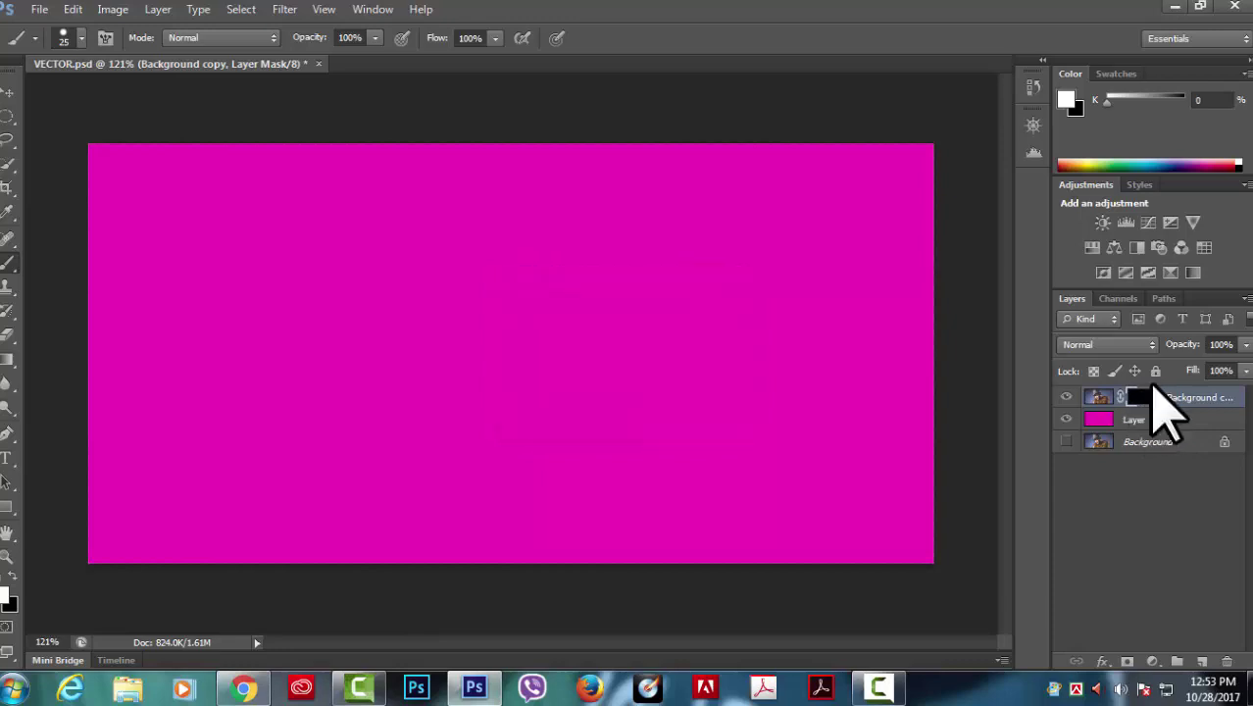
key("ctrl+z")
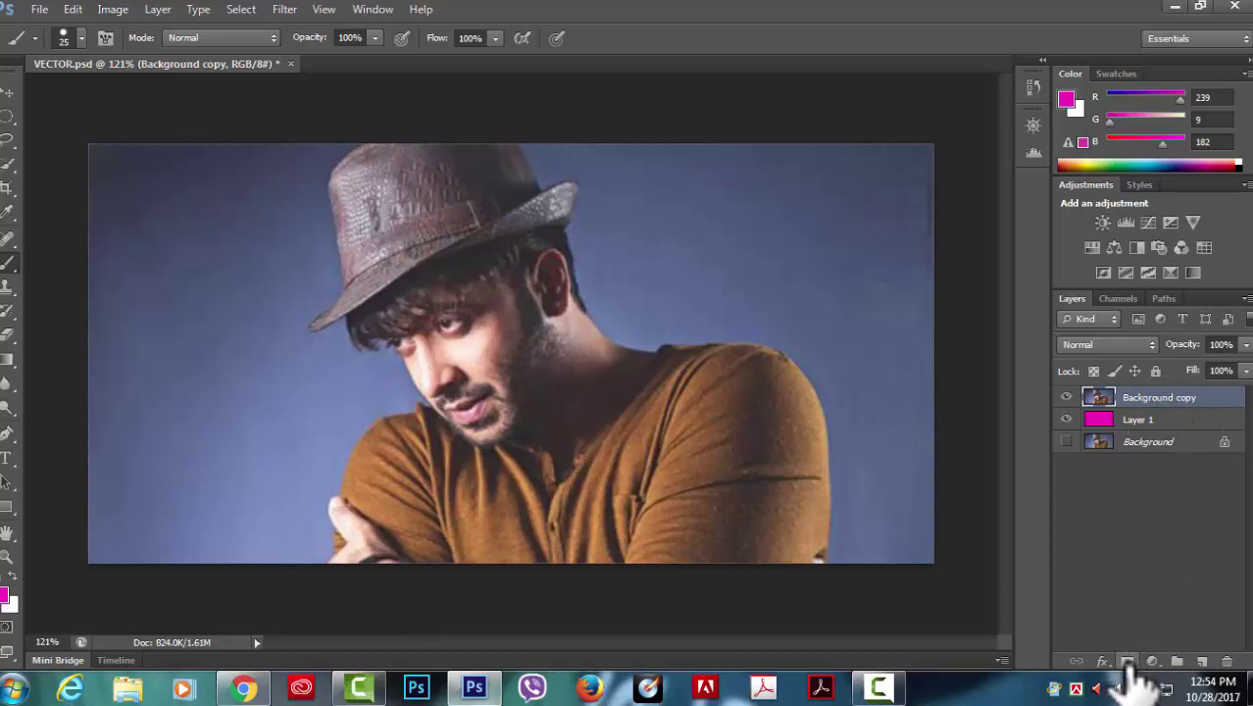
left_click(158, 9)
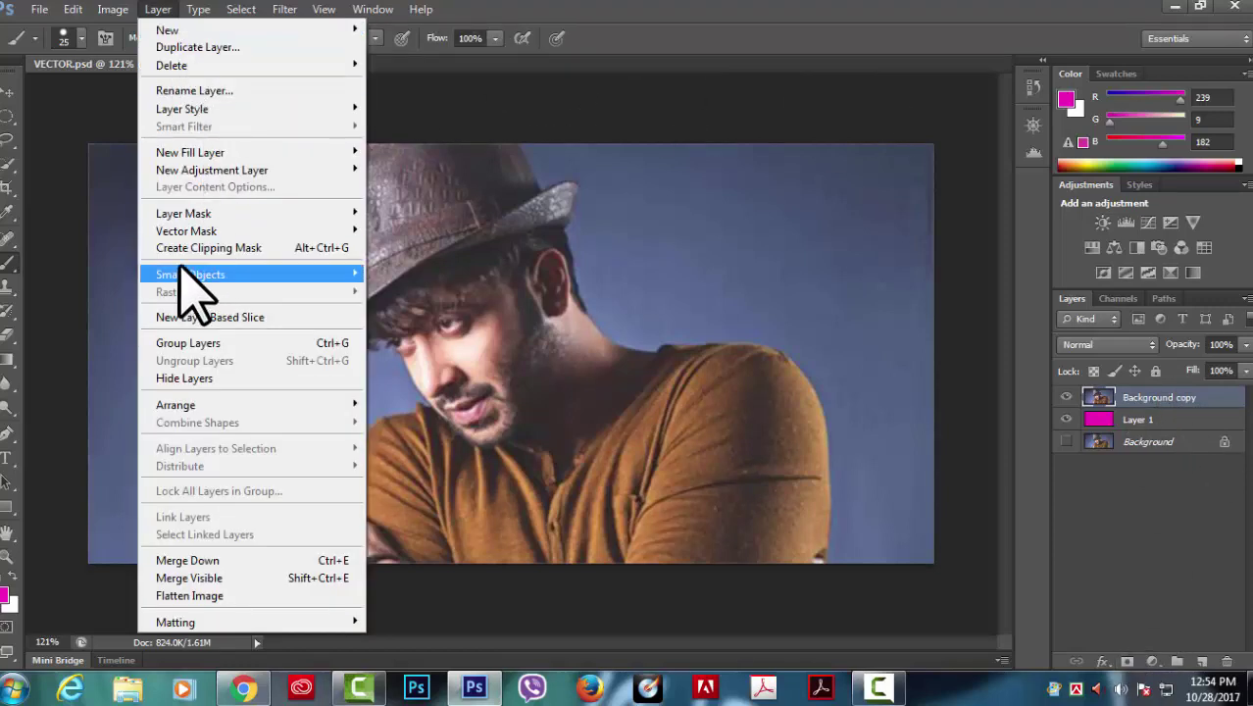
mouse_move(183, 212)
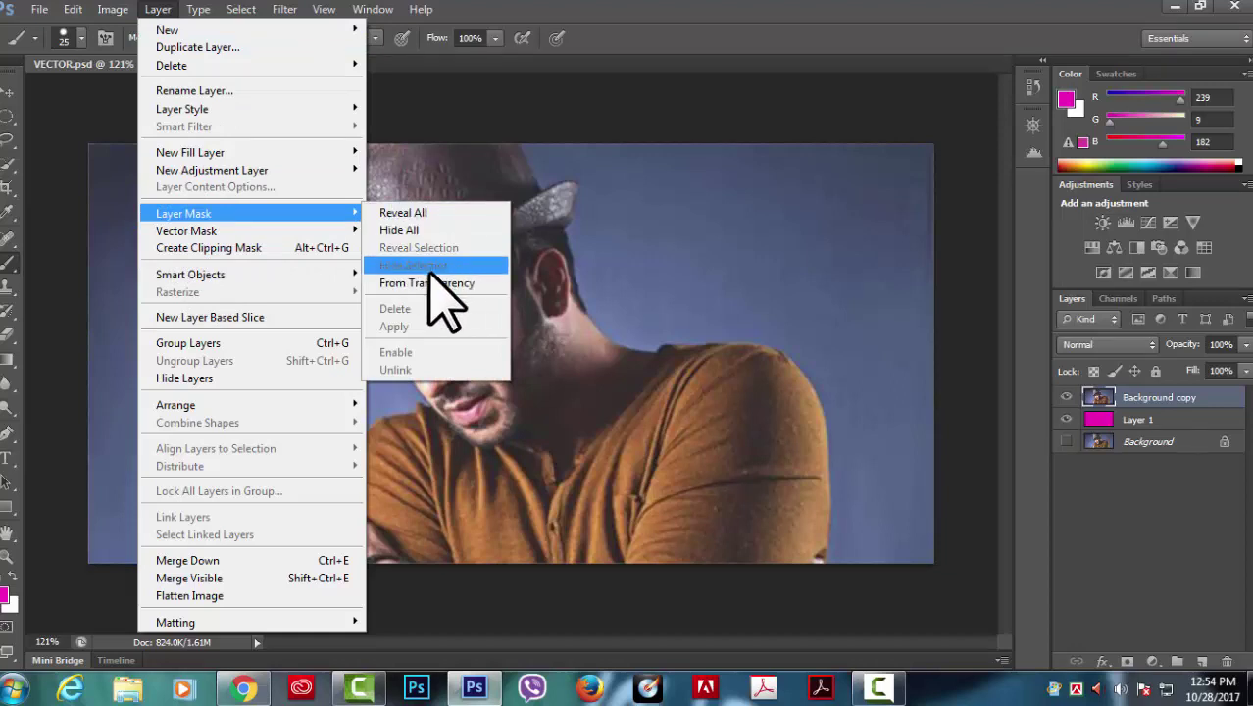
- Mask Background copy to a circle around the man's head and torso, then target the photo thumbnail
left_click(836, 60)
key("m")
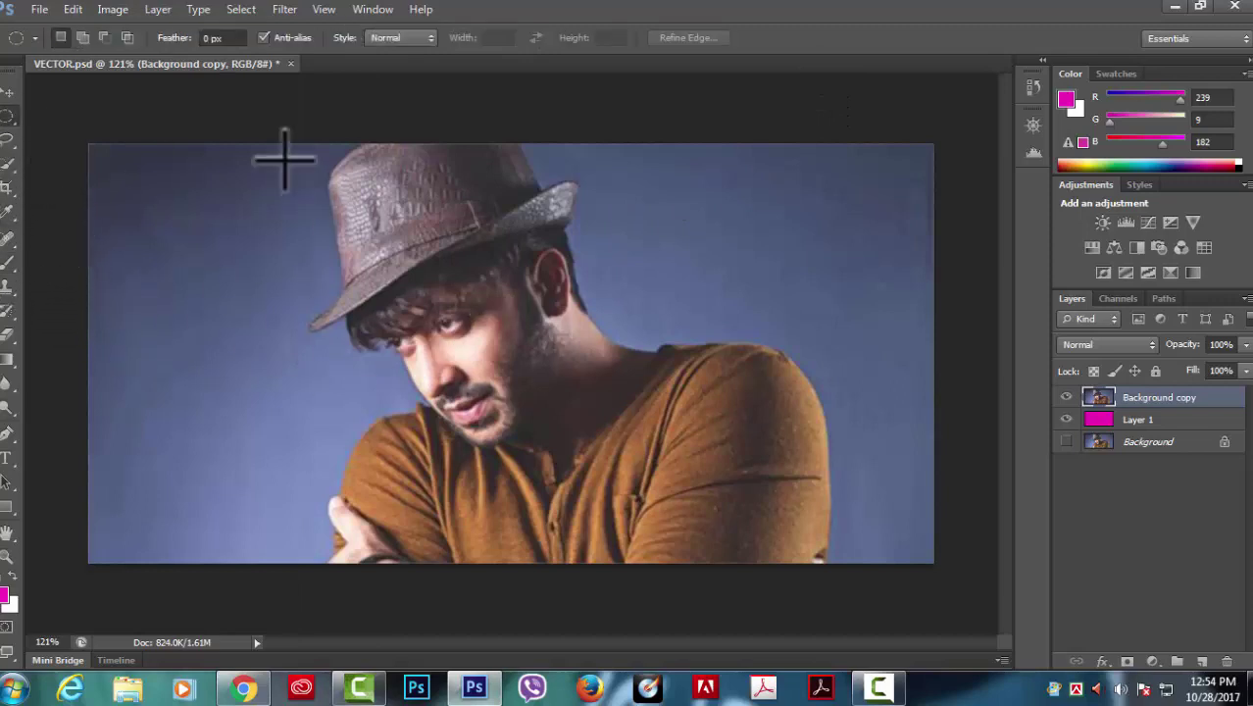
left_click_drag(304, 157, 689, 542)
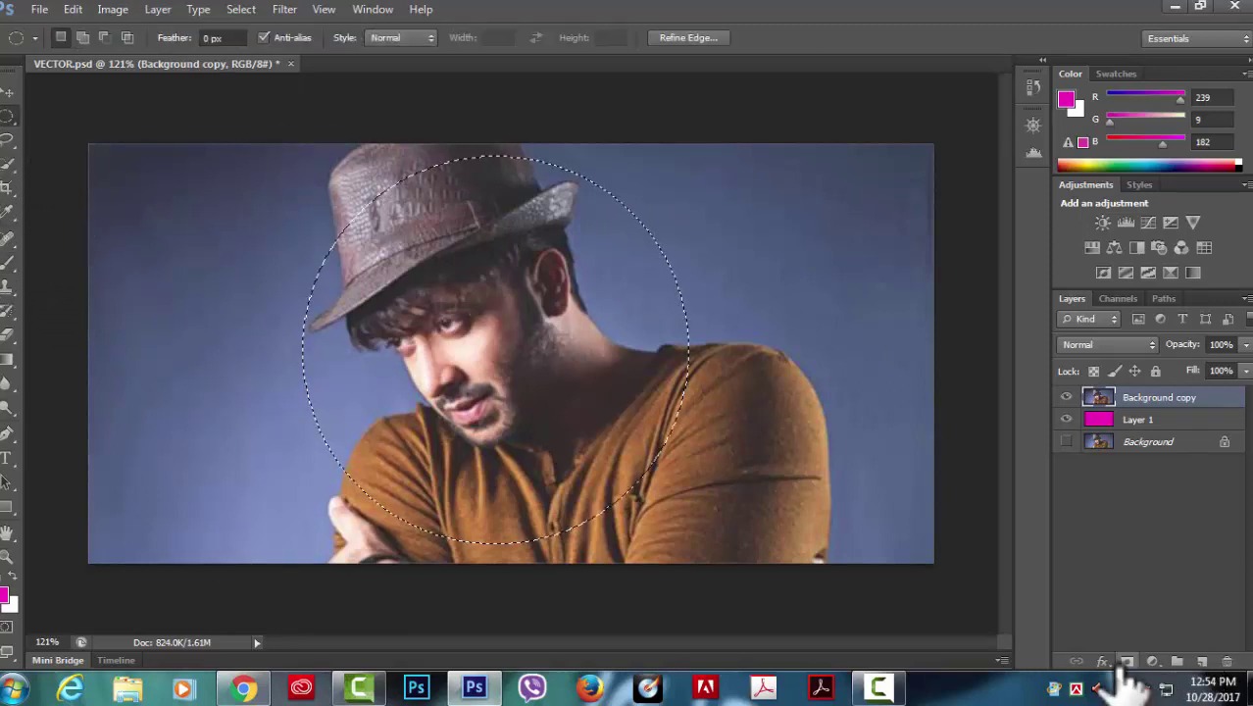
left_click(1127, 662)
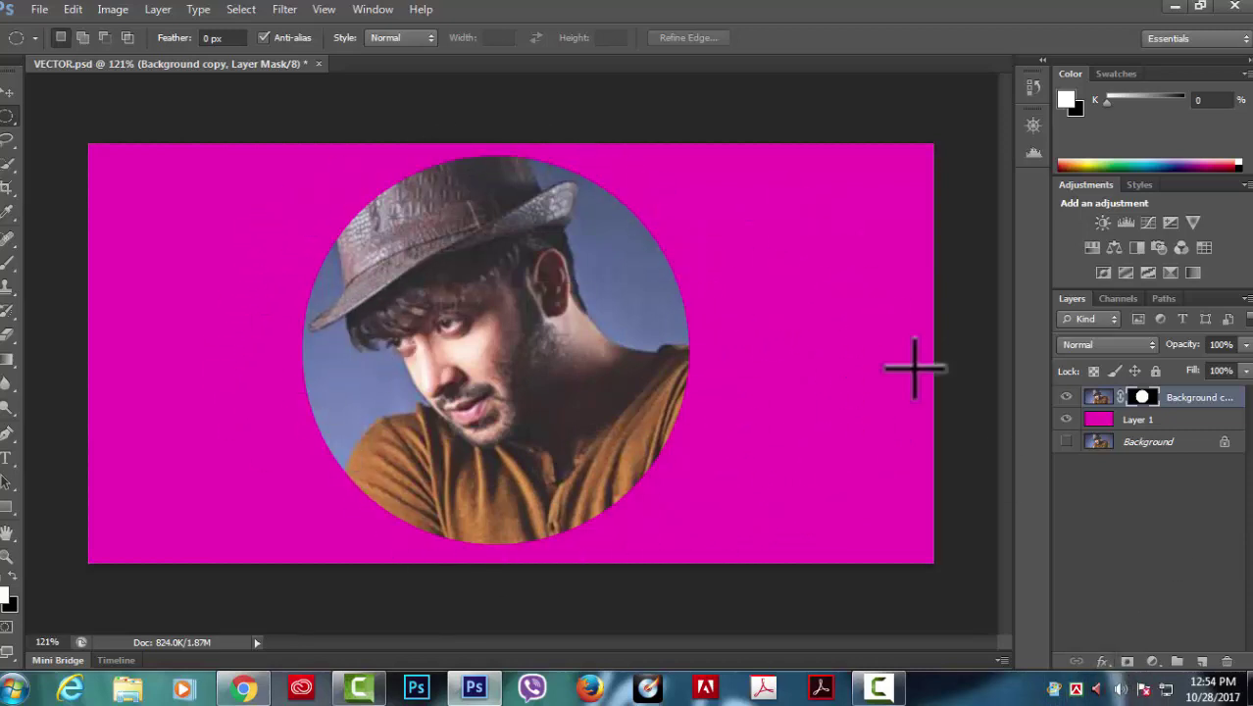
left_click(1108, 403)
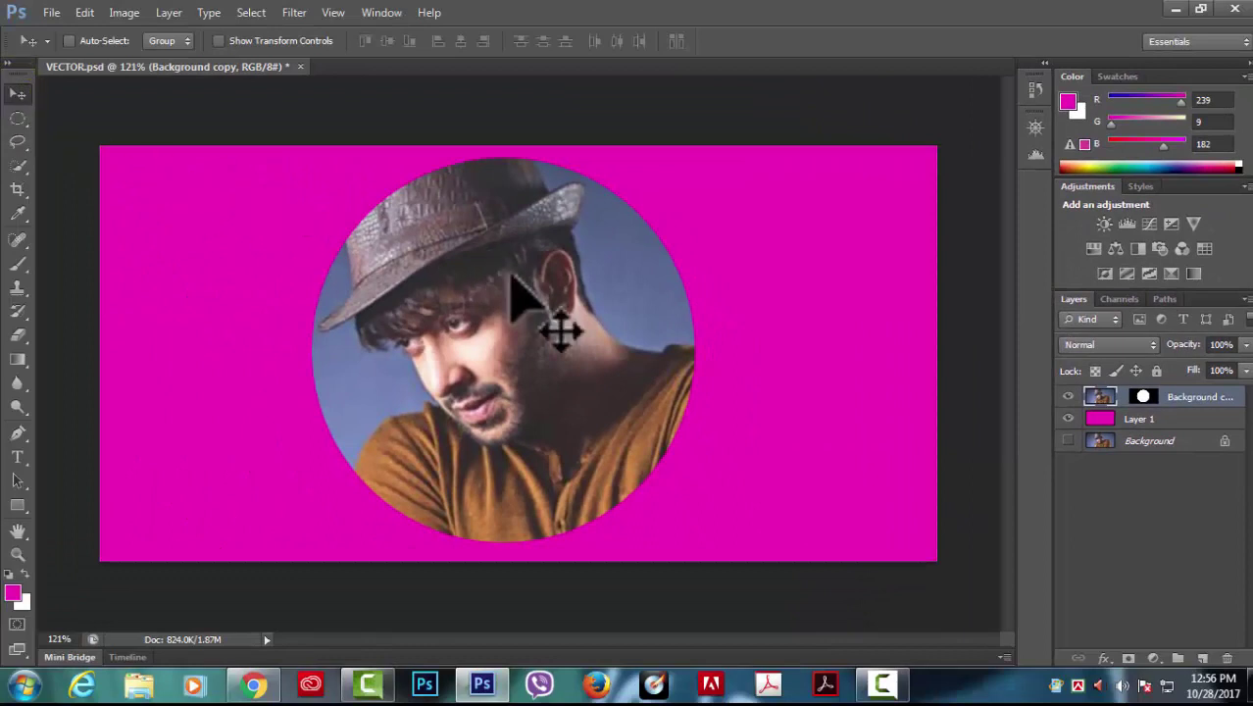
- Recentre the face inside the circular mask, then link the photo to its mask
mouse_move(495, 372)
left_mouse_down()
mouse_move(549, 377)
mouse_move(587, 364)
left_mouse_up()
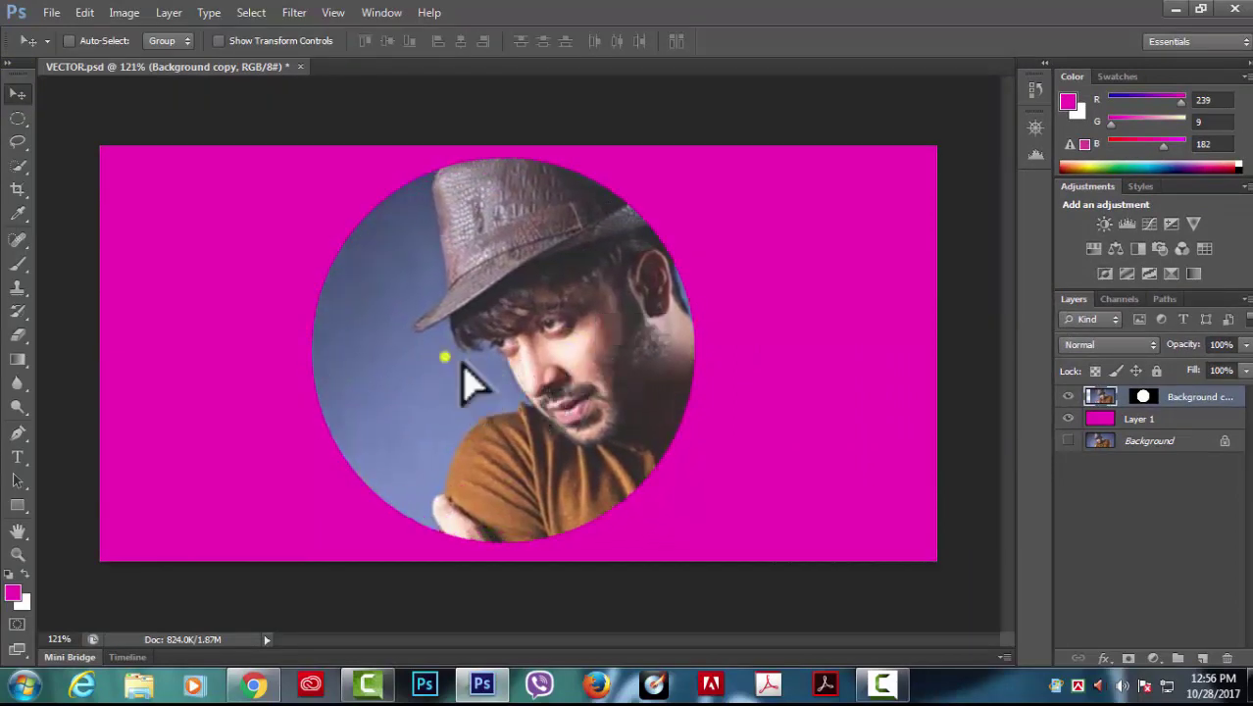
left_click_drag(442, 358, 638, 384)
mouse_move(463, 342)
left_mouse_down()
mouse_move(610, 364)
mouse_move(616, 400)
mouse_move(671, 355)
mouse_move(512, 420)
mouse_move(518, 364)
mouse_move(543, 353)
mouse_move(518, 345)
mouse_move(520, 369)
left_mouse_up()
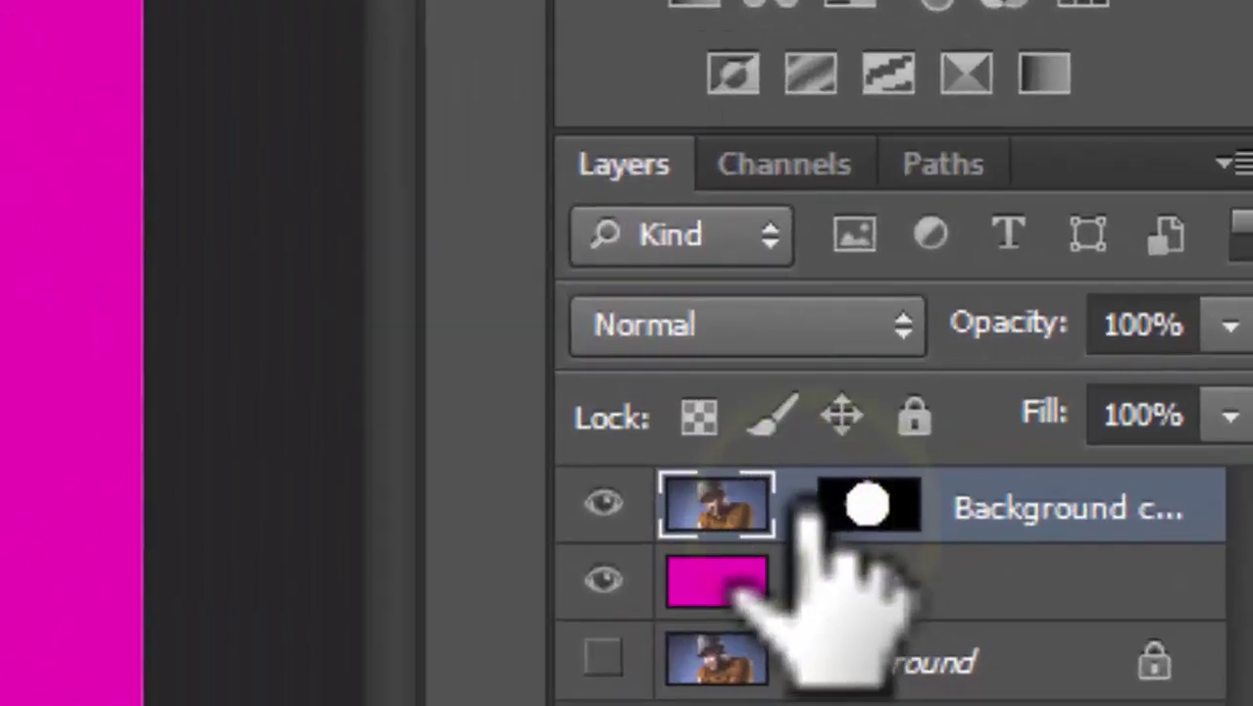
left_click(796, 507)
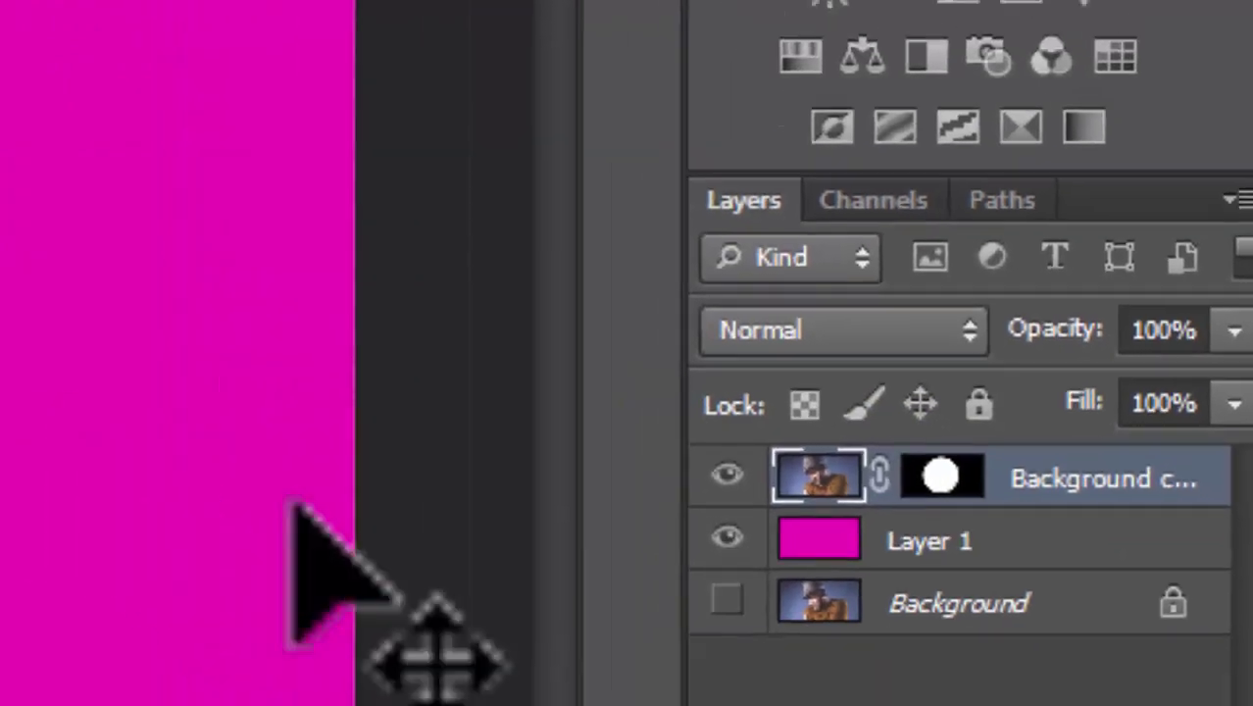
- Move the circular portrait to the middle of the magenta canvas and relink photo and mask
left_click_drag(293, 505, 530, 361)
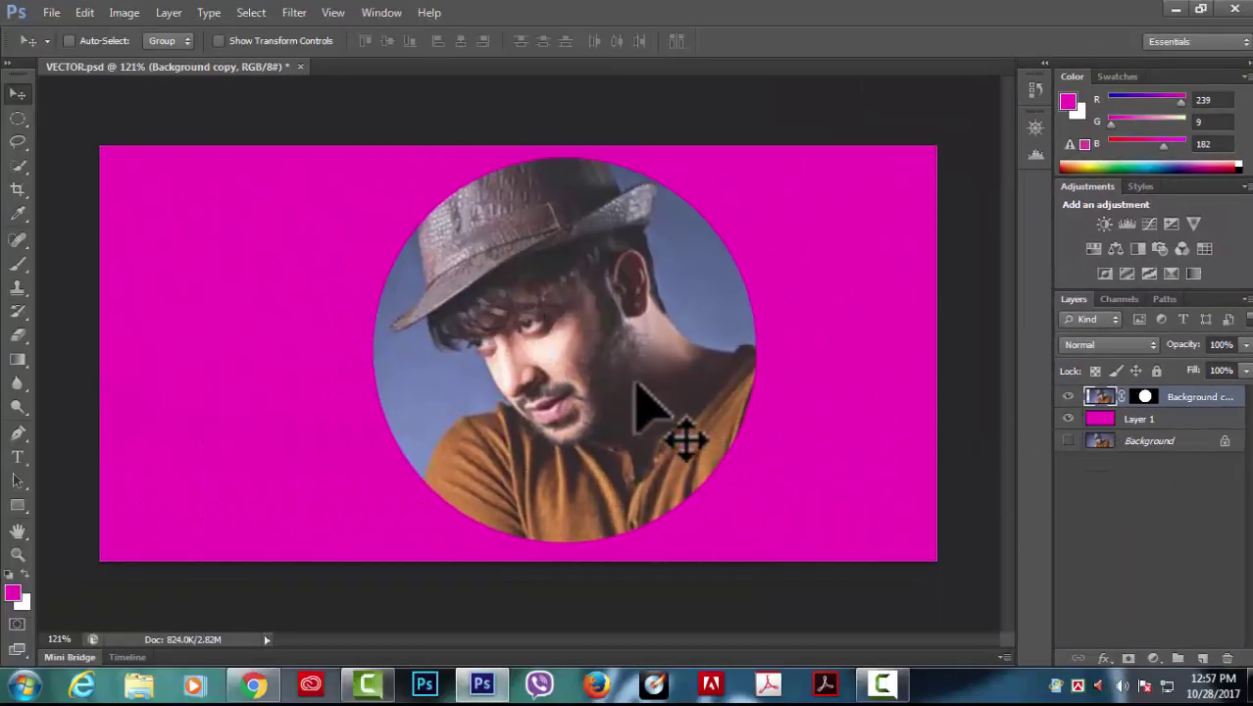
left_click_drag(711, 407, 655, 402)
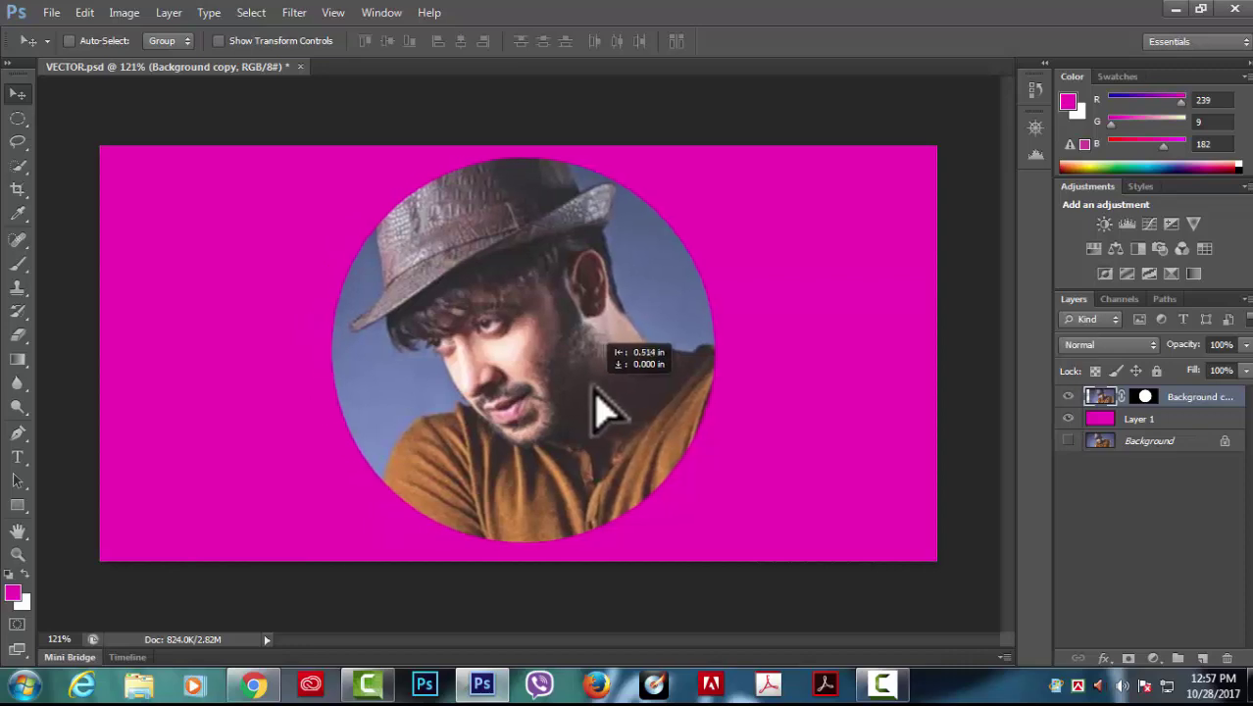
left_click_drag(579, 412, 606, 410)
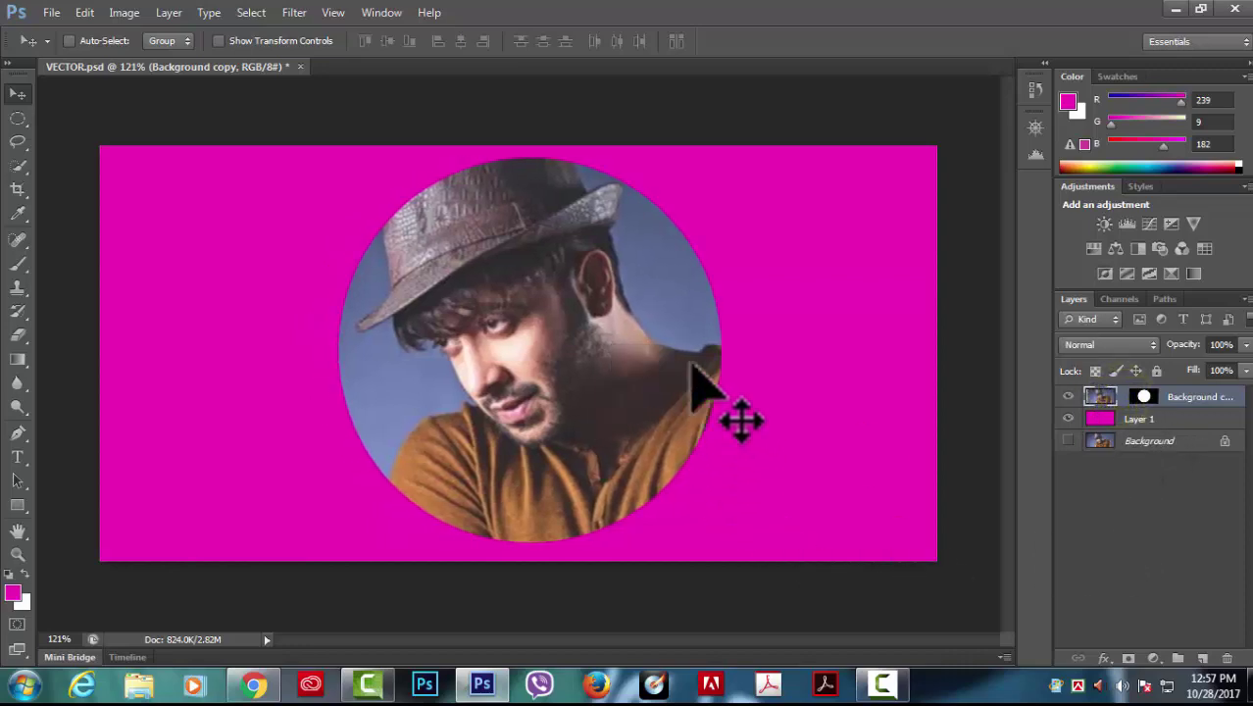
left_click_drag(688, 363, 660, 368)
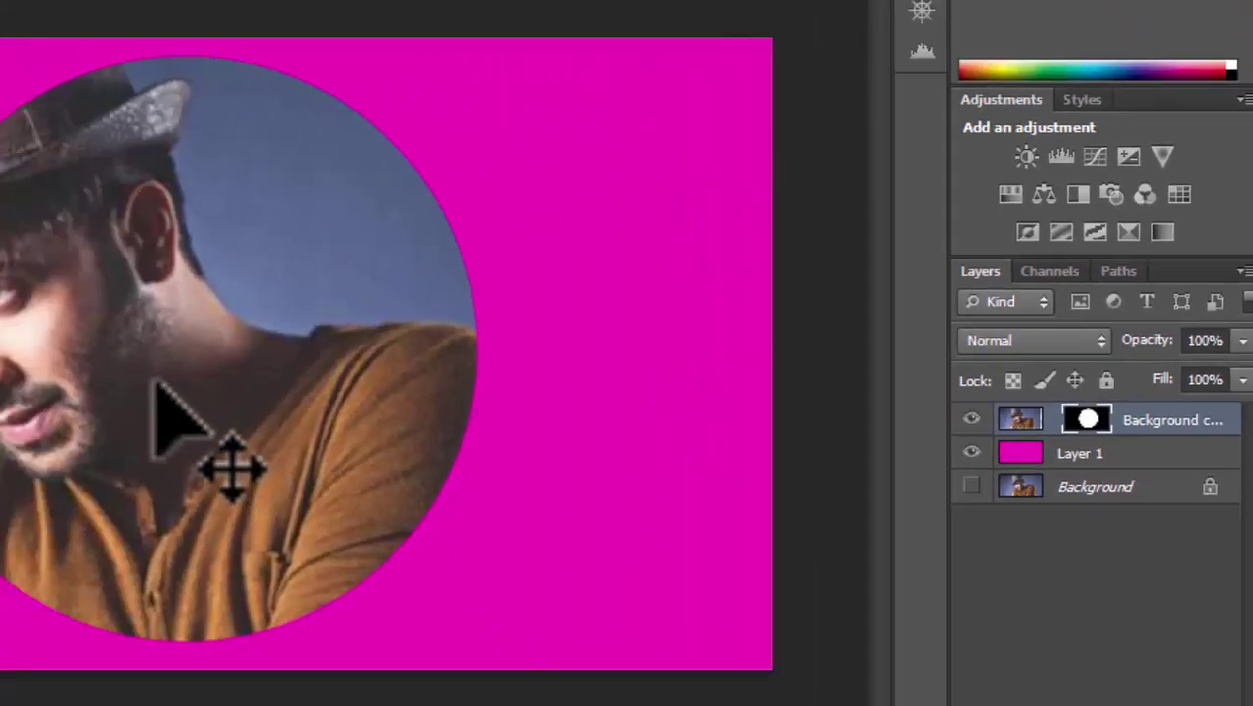
mouse_move(177, 422)
left_mouse_down()
mouse_move(500, 402)
mouse_move(530, 412)
left_mouse_up()
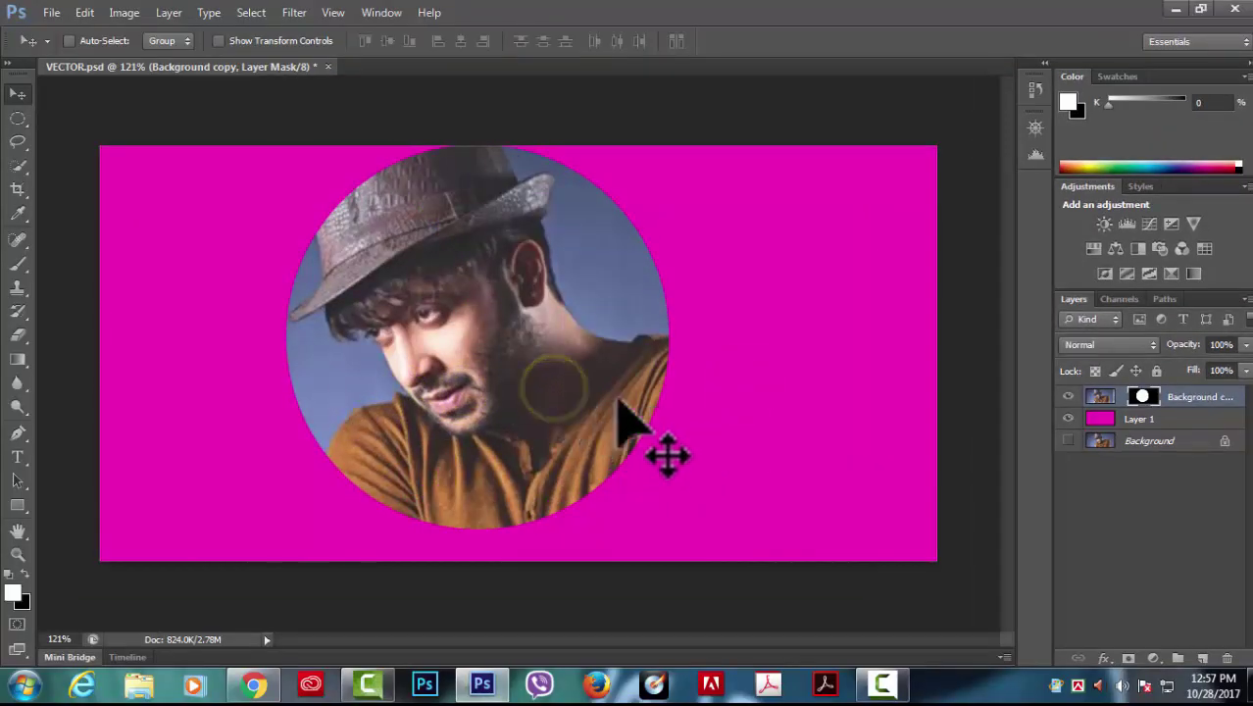
left_click_drag(620, 404, 544, 365)
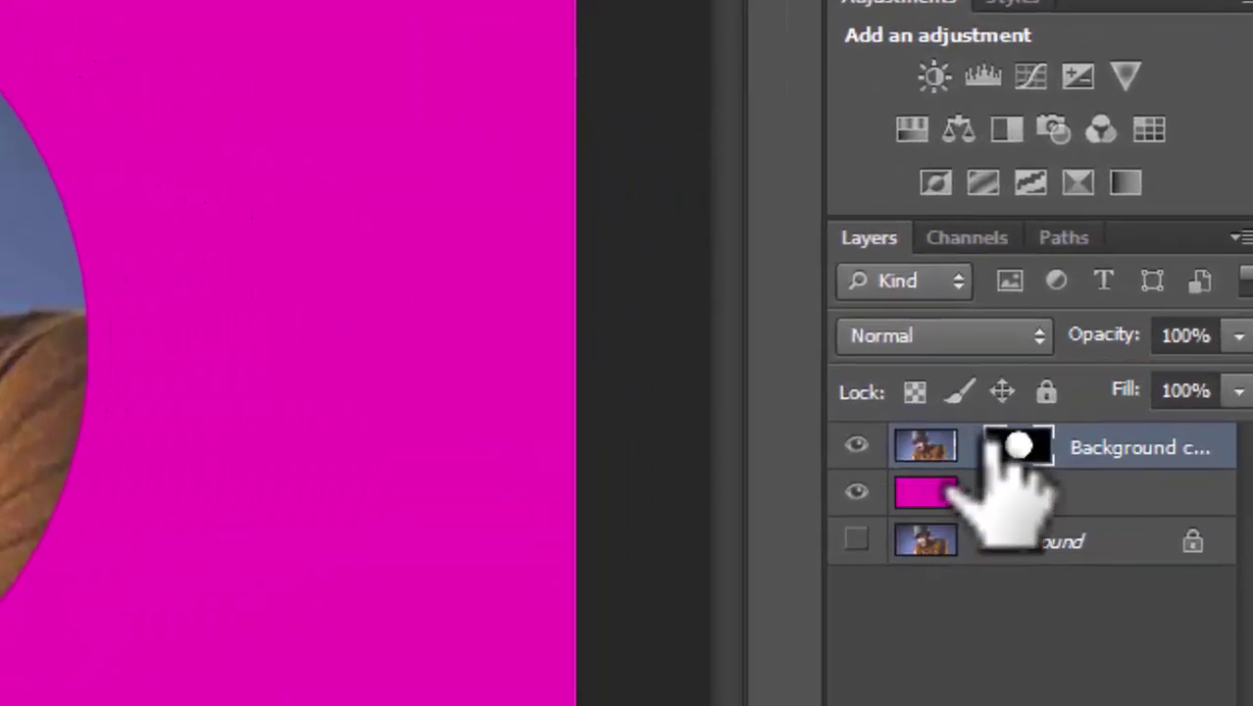
left_click(971, 446)
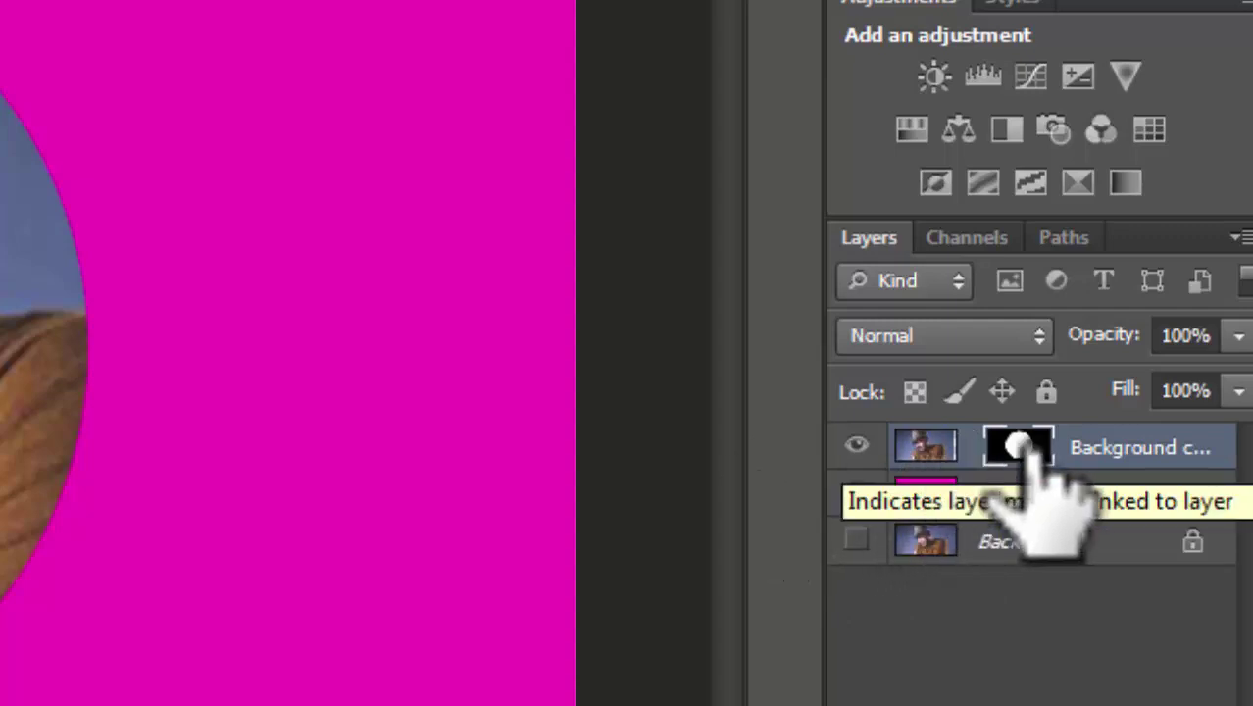
left_click(1020, 446)
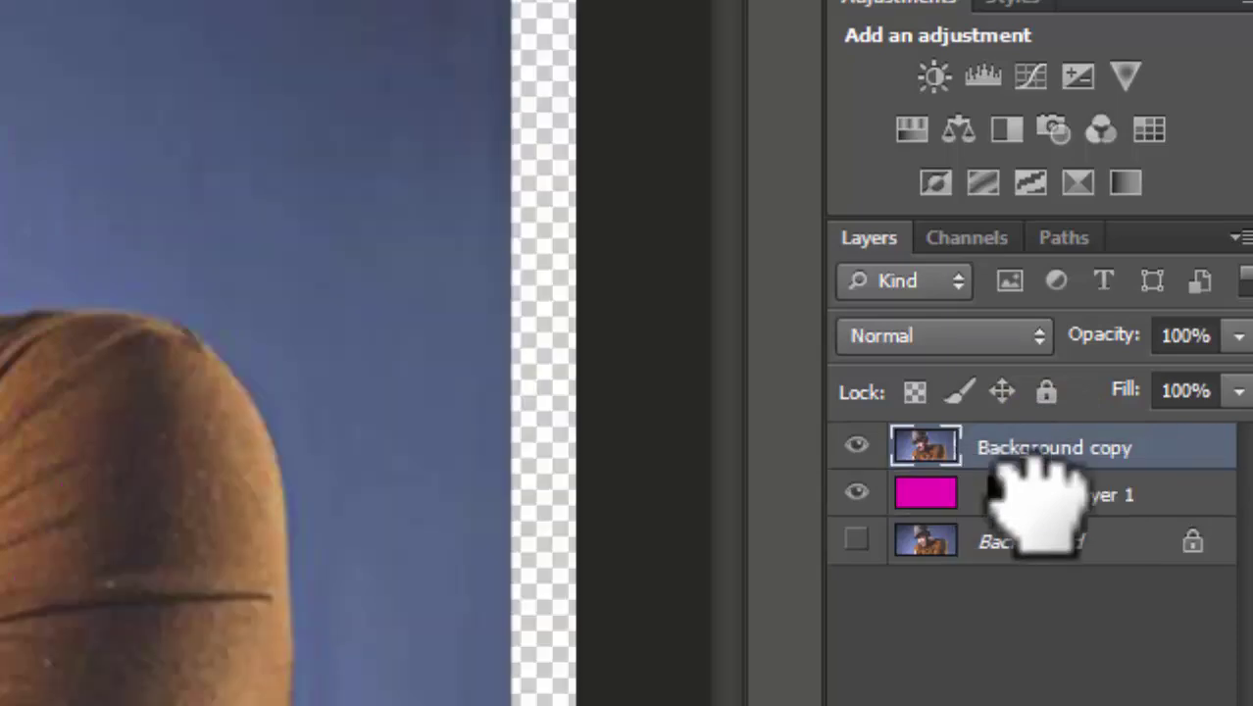
left_click_drag(1020, 446, 1020, 492)
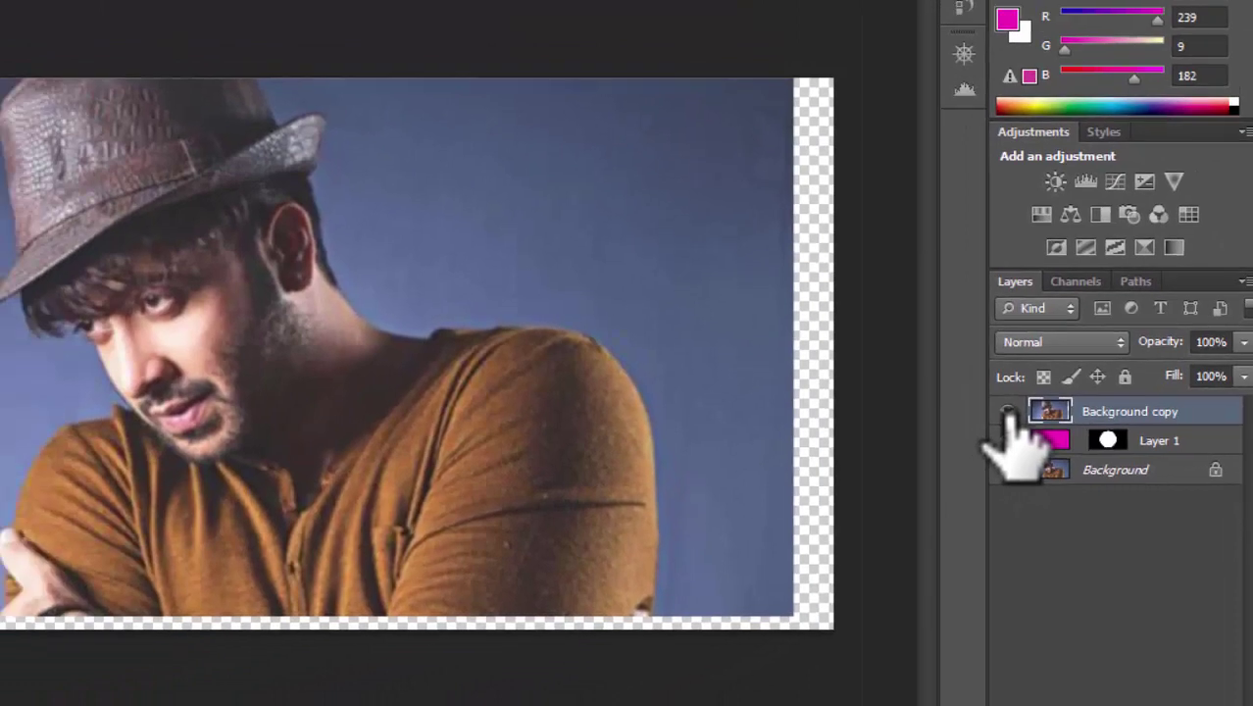
left_click(1008, 412)
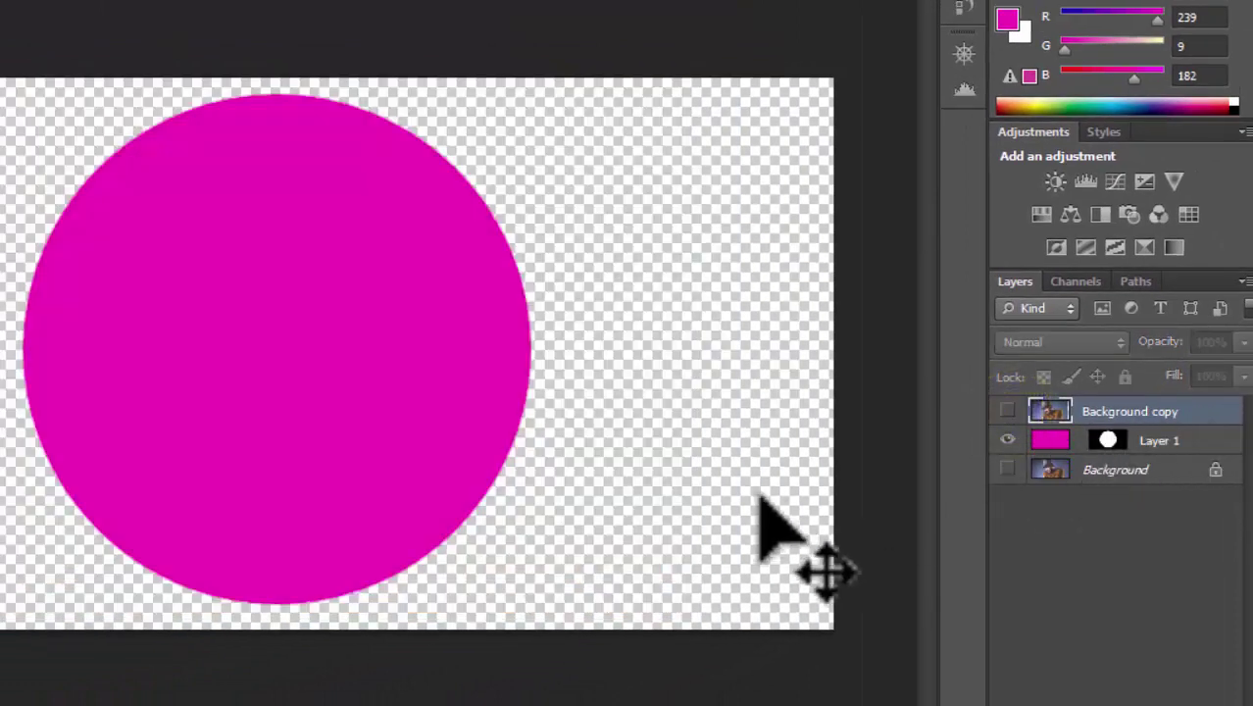
left_click(1009, 470)
left_click(1008, 412)
left_click_drag(1107, 438, 1098, 410)
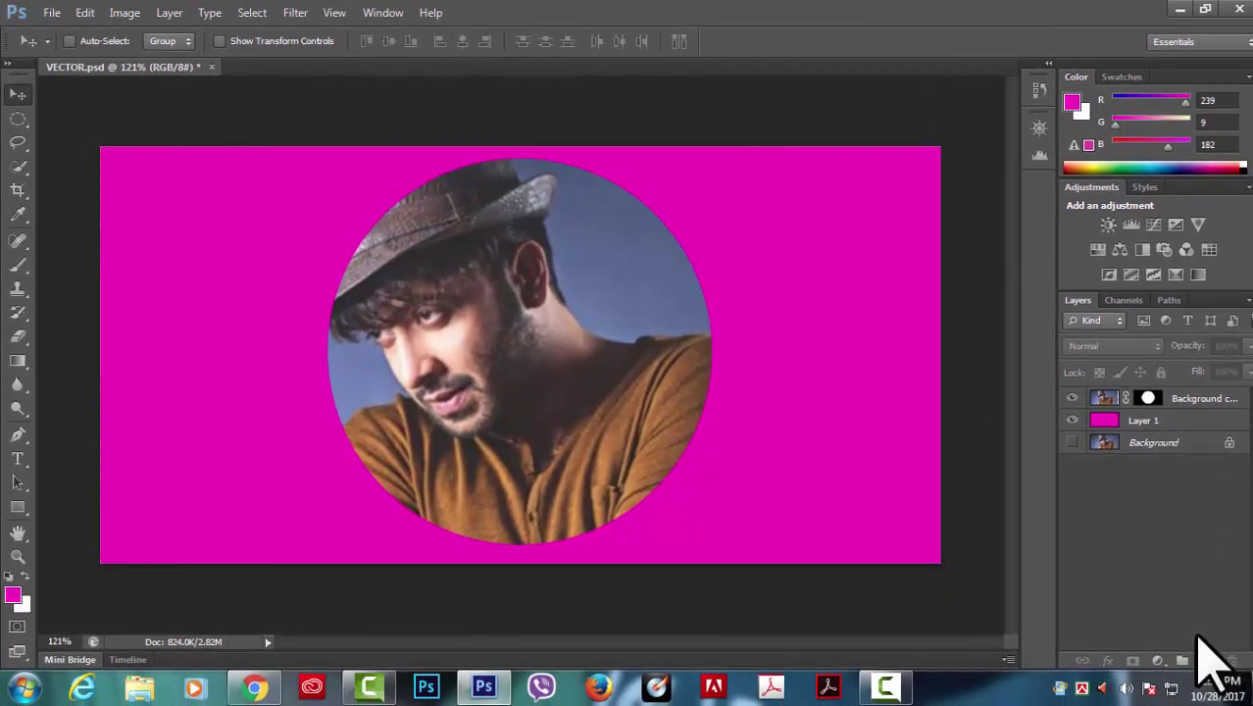
- Link magenta Layer 1 with Background copy and move both together up and left
left_click(1186, 422)
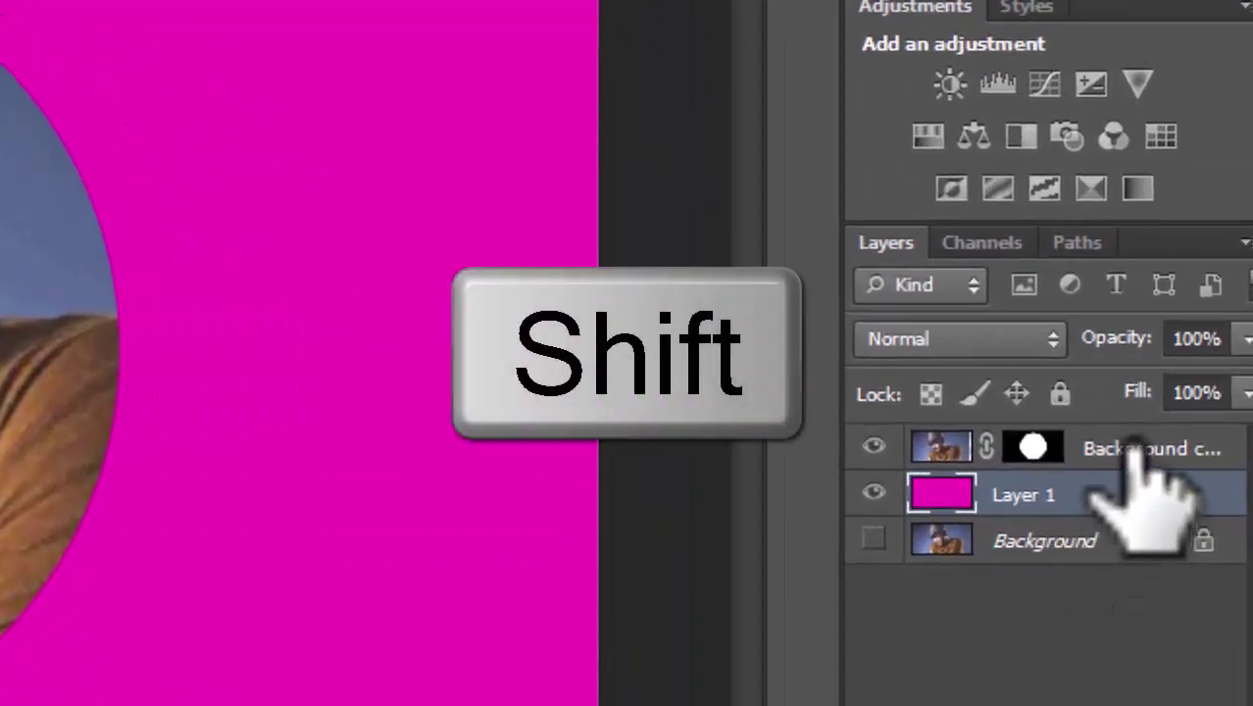
left_click(1134, 448, "shift")
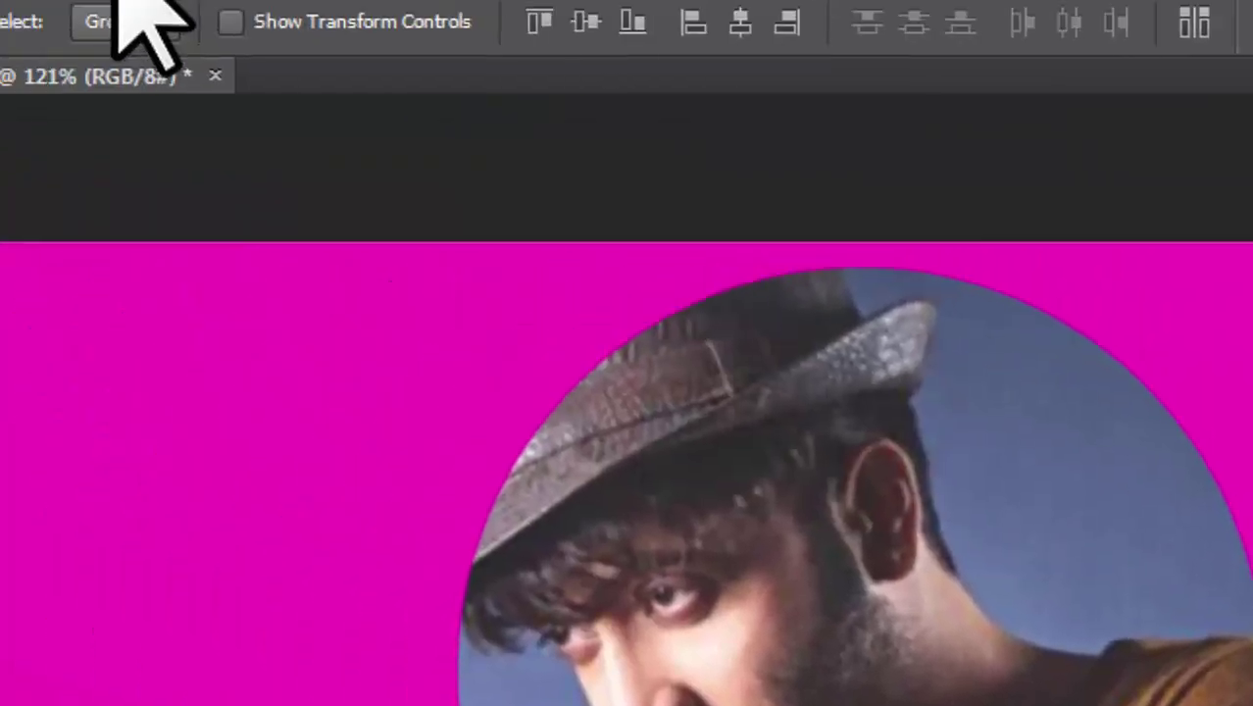
left_click(363, 28)
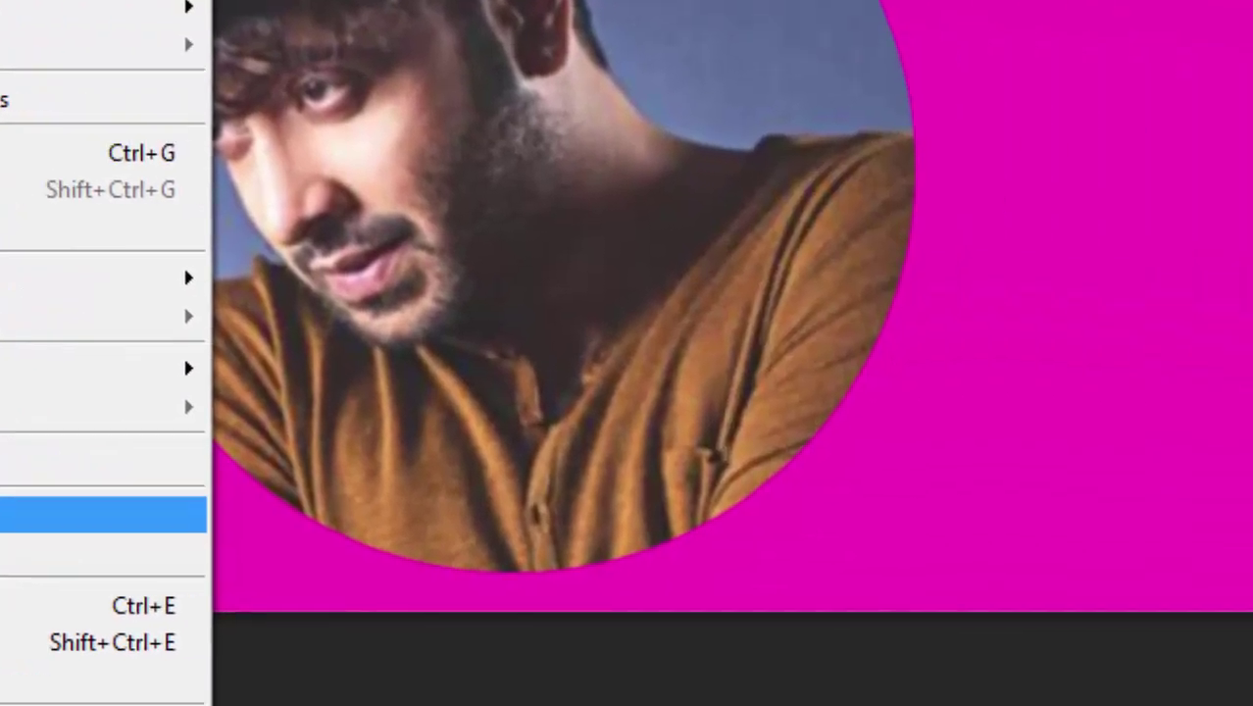
left_click(429, 528)
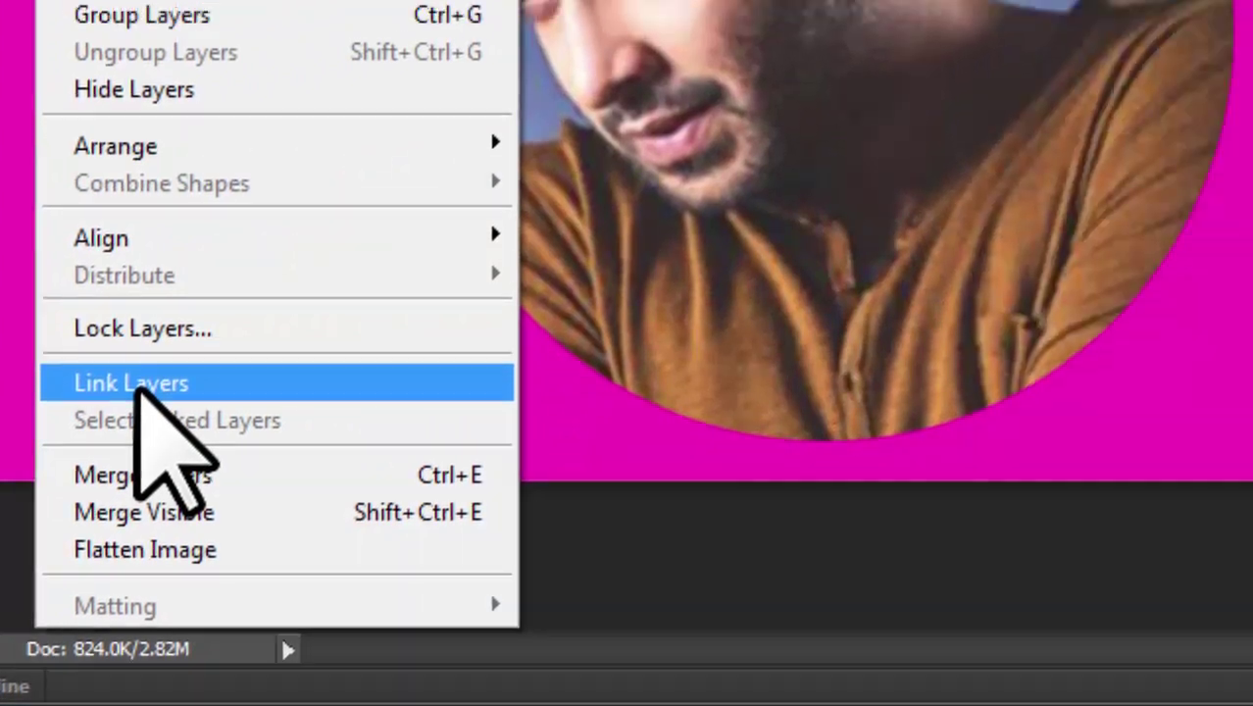
left_click(424, 339)
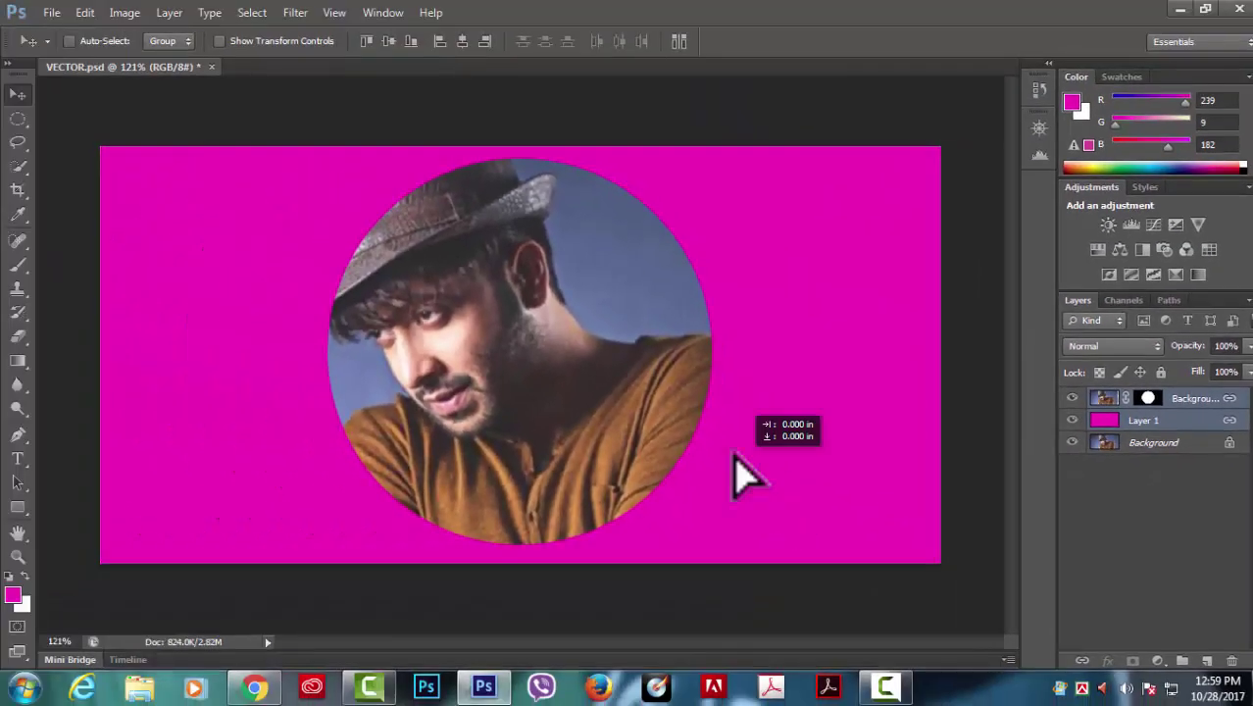
left_click_drag(745, 479, 659, 353)
mouse_move(881, 356)
left_mouse_down()
mouse_move(582, 271)
mouse_move(532, 238)
left_mouse_up()
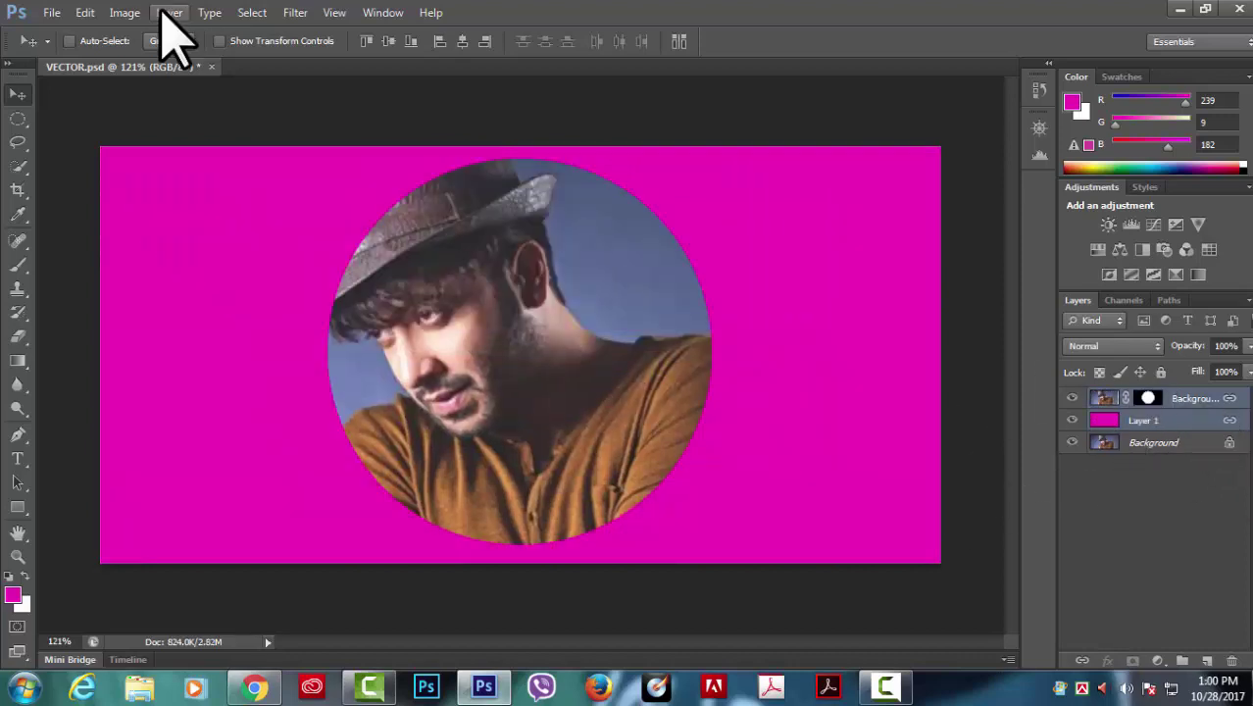
- Unlink the photo and magenta layers, then move the magenta fill on its own
left_click(168, 12)
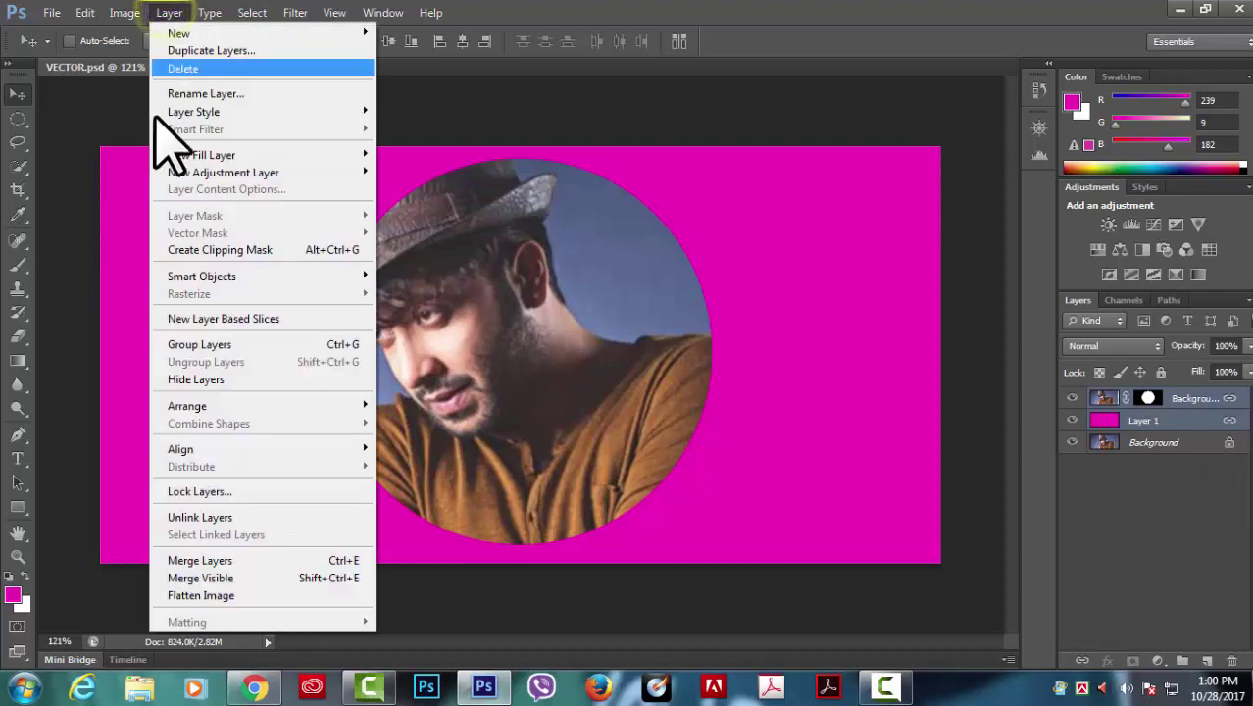
left_click(223, 518)
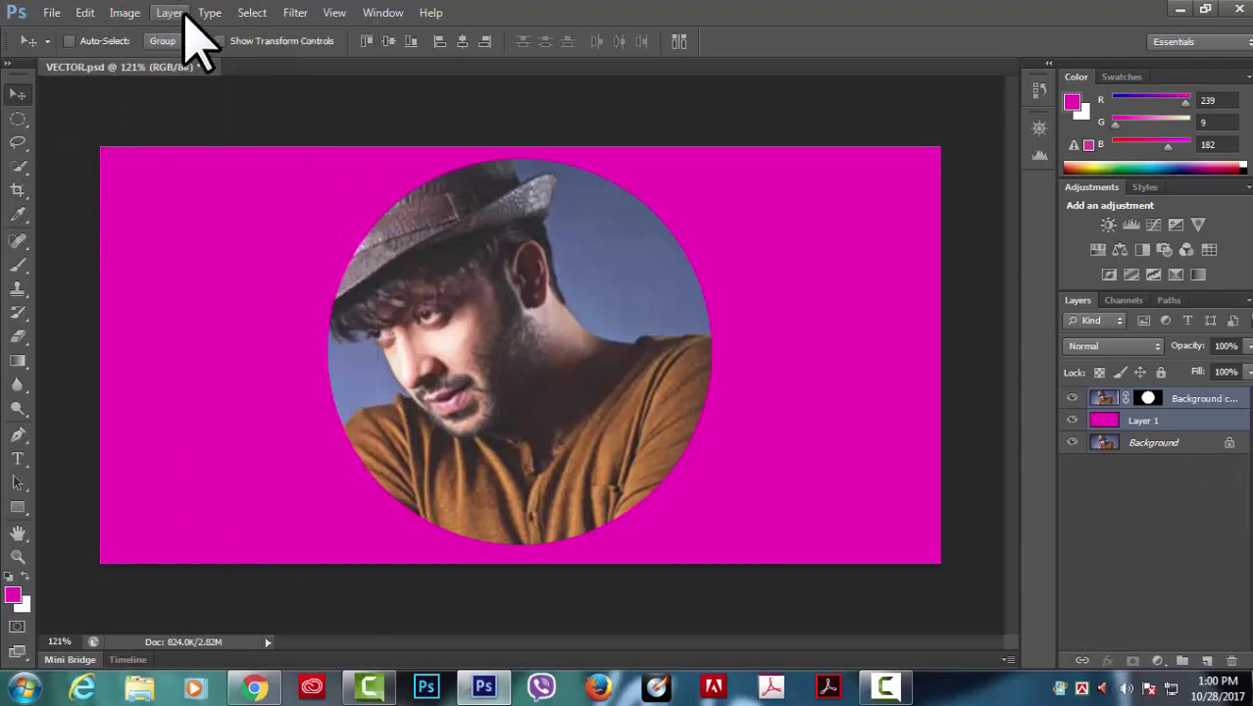
left_click_drag(598, 412, 599, 412)
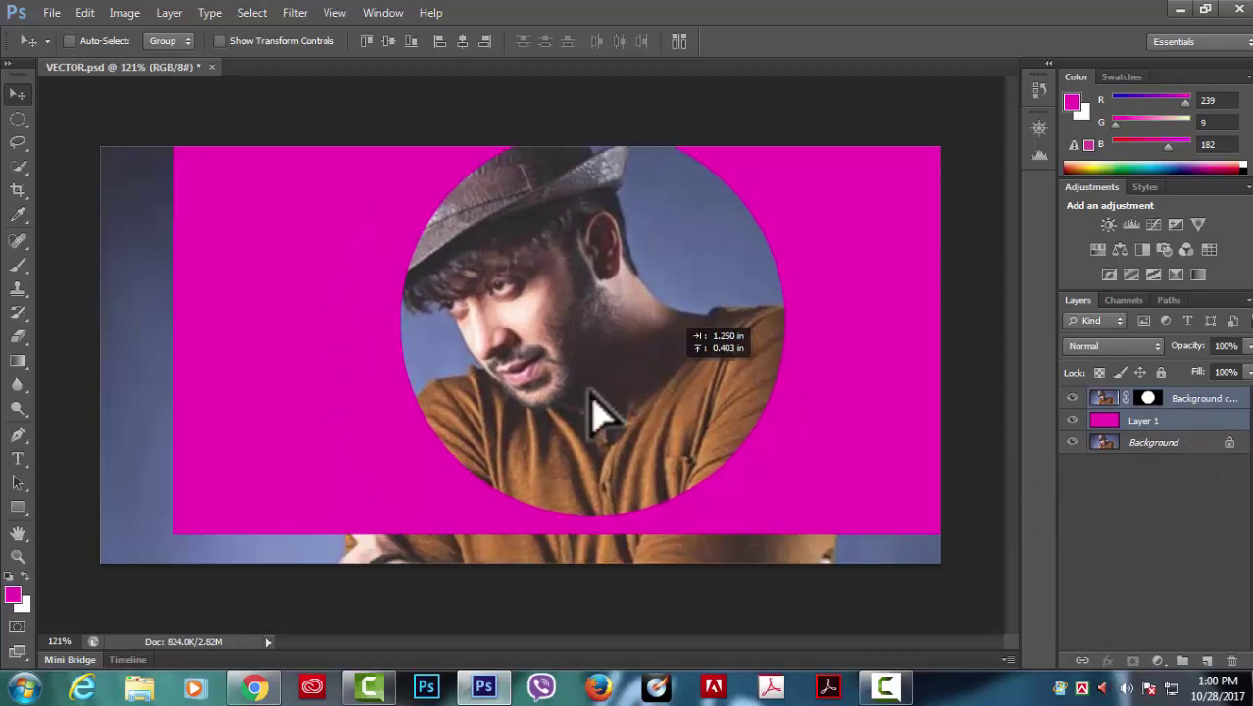
left_click(1190, 420)
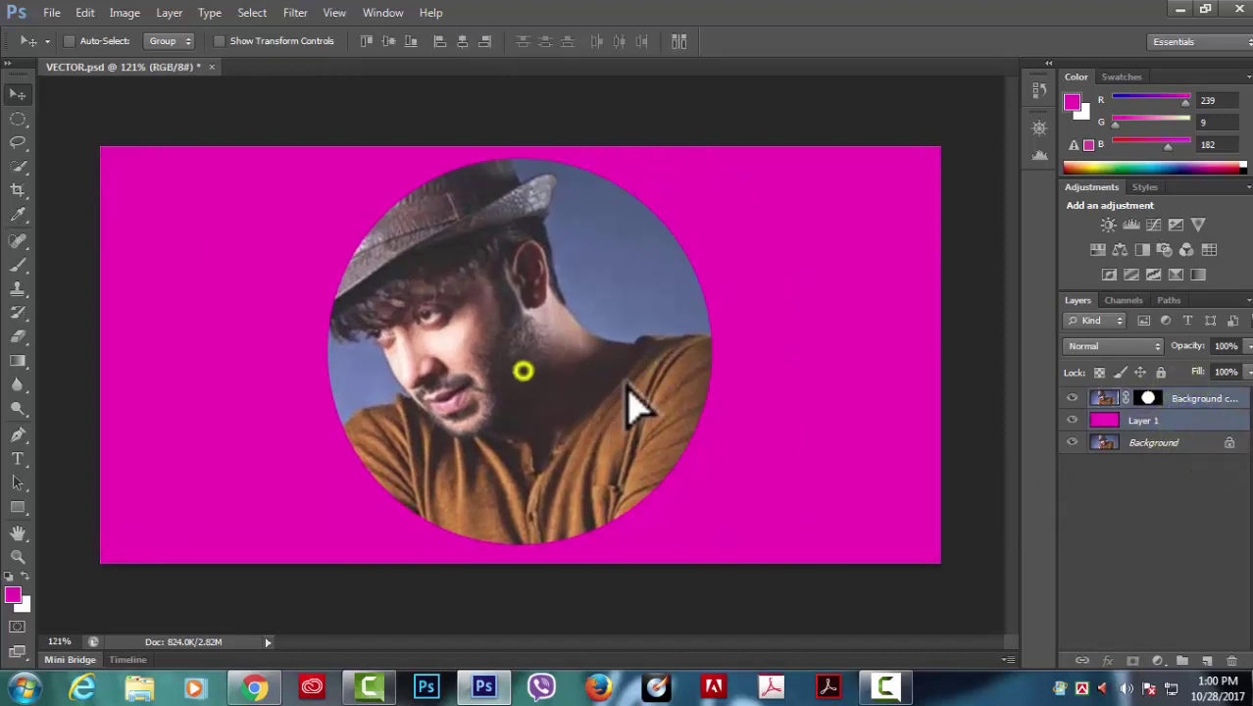
mouse_move(627, 406)
left_mouse_down()
mouse_move(456, 338)
mouse_move(461, 406)
left_mouse_up()
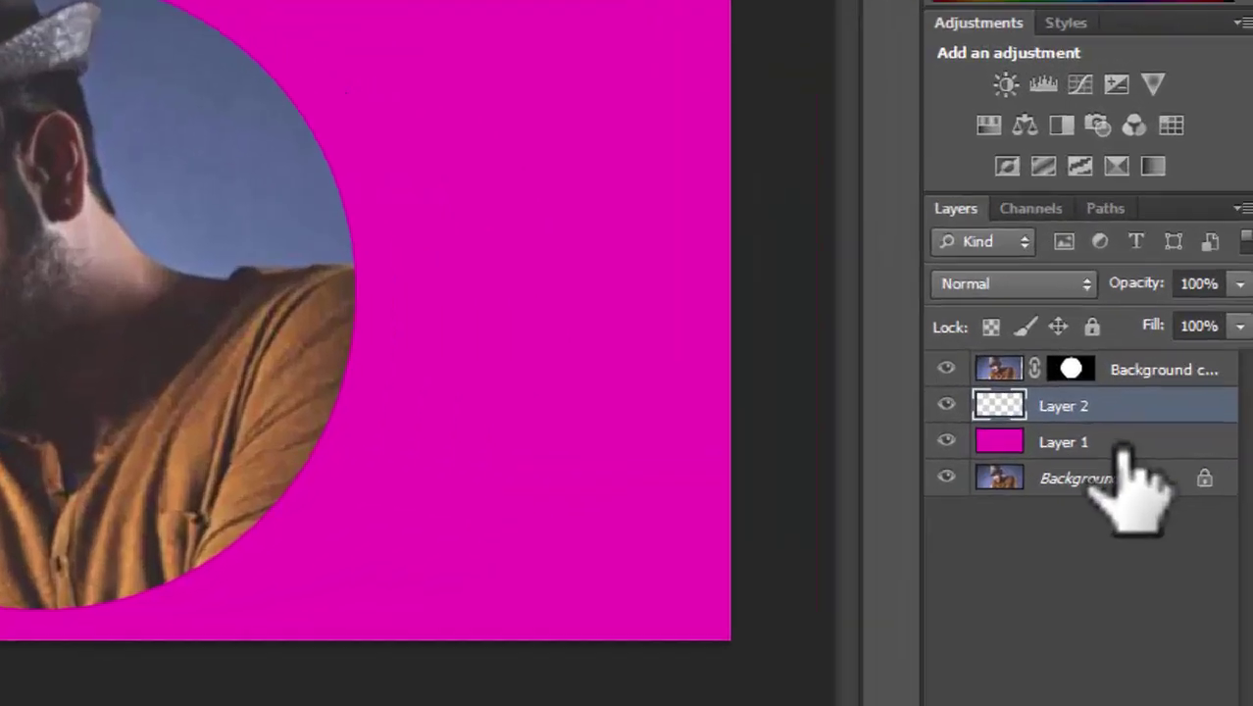
- Fill Layer 2 with bright green, hide it, and select Layer 1 together with Background copy
key("alt+BackSpace")
left_click(1195, 442)
left_click(1072, 420)
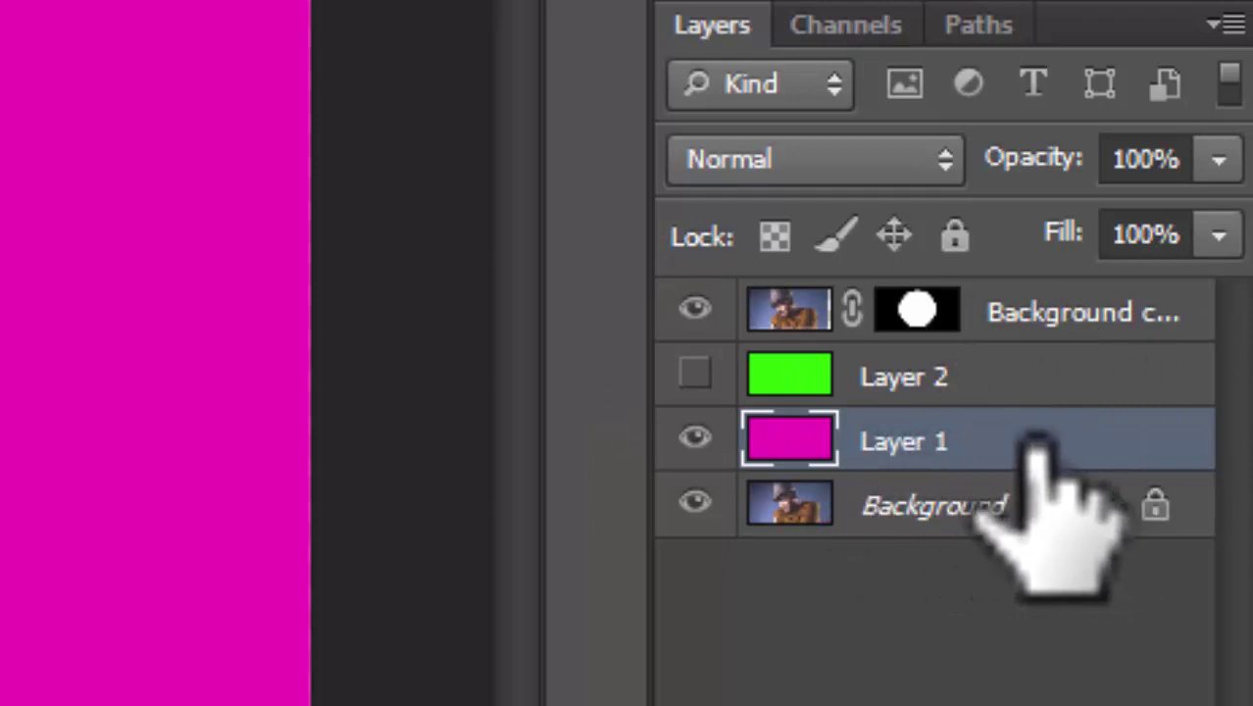
key("ctrl")
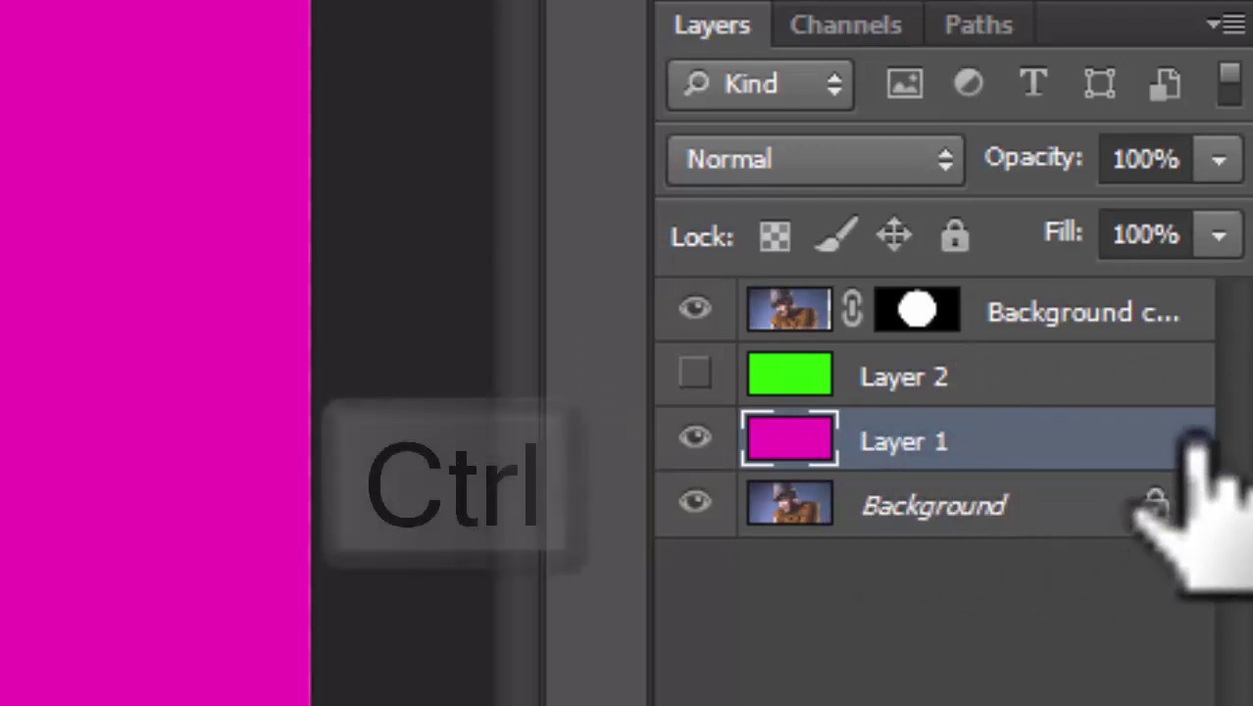
left_click(1057, 312, "ctrl")
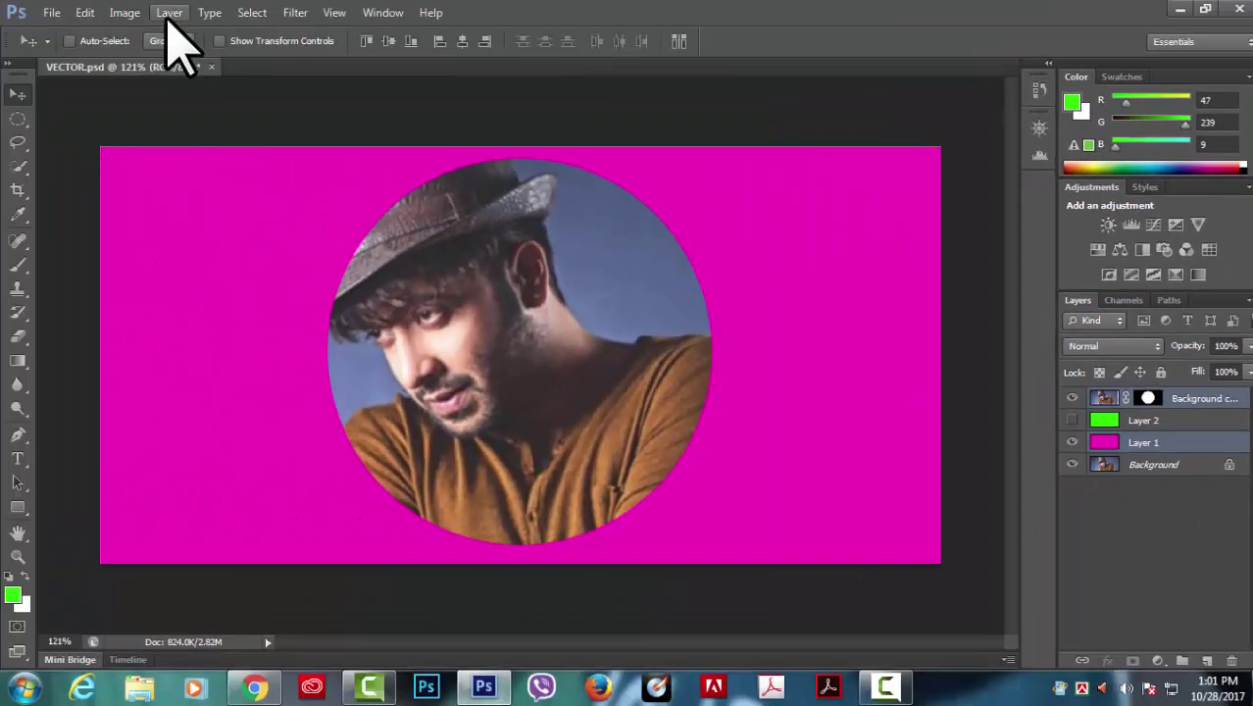
left_click(169, 13)
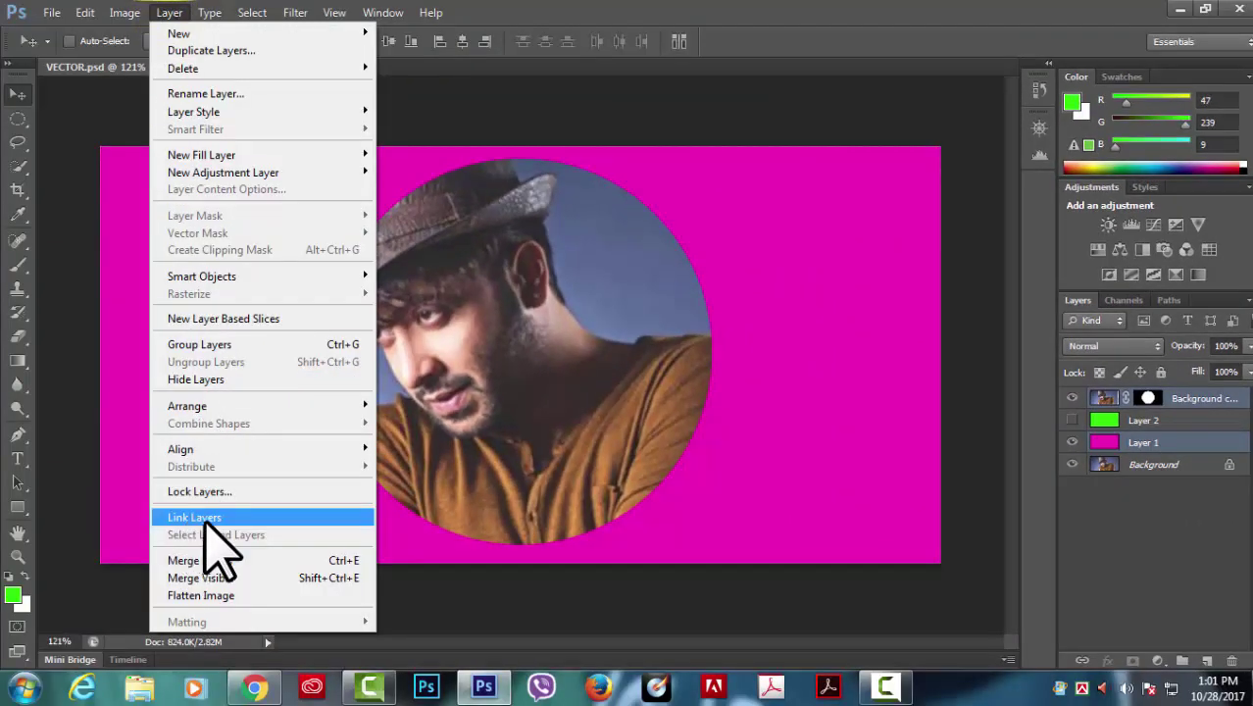
- Link Background copy with magenta Layer 1 and drag both together across the canvas
left_click(209, 519)
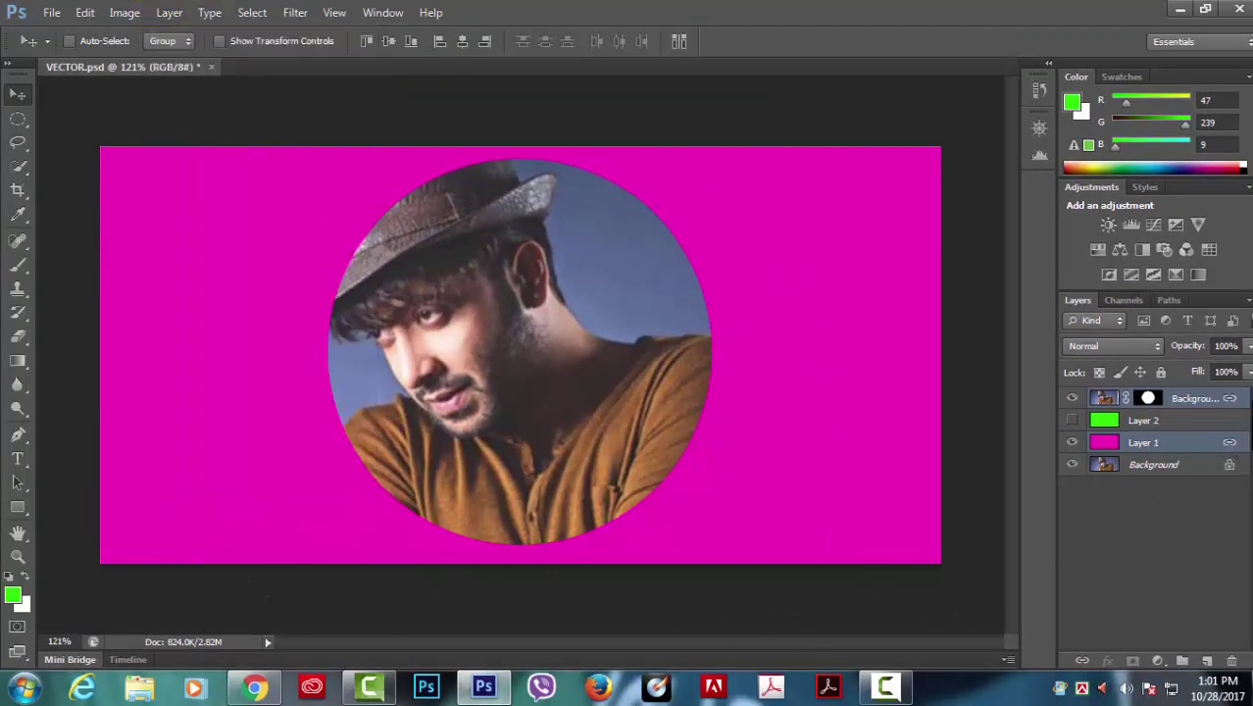
left_click_drag(543, 333, 567, 363)
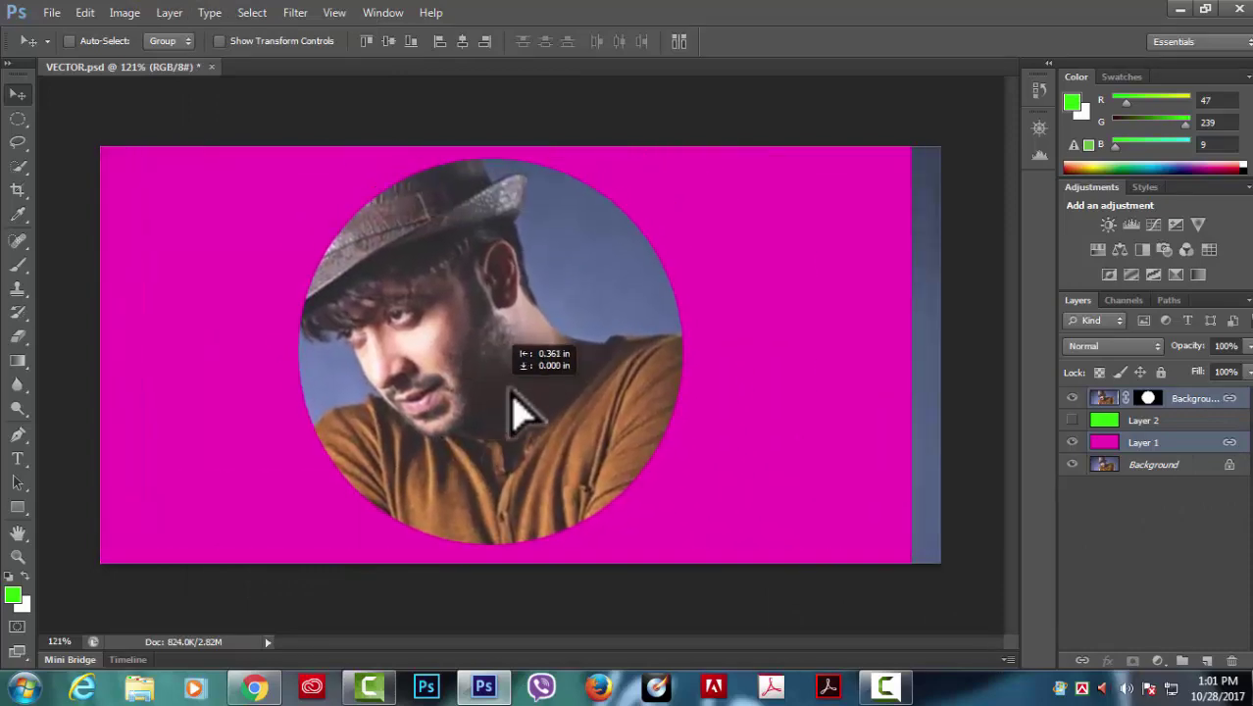
left_click_drag(568, 362, 532, 420)
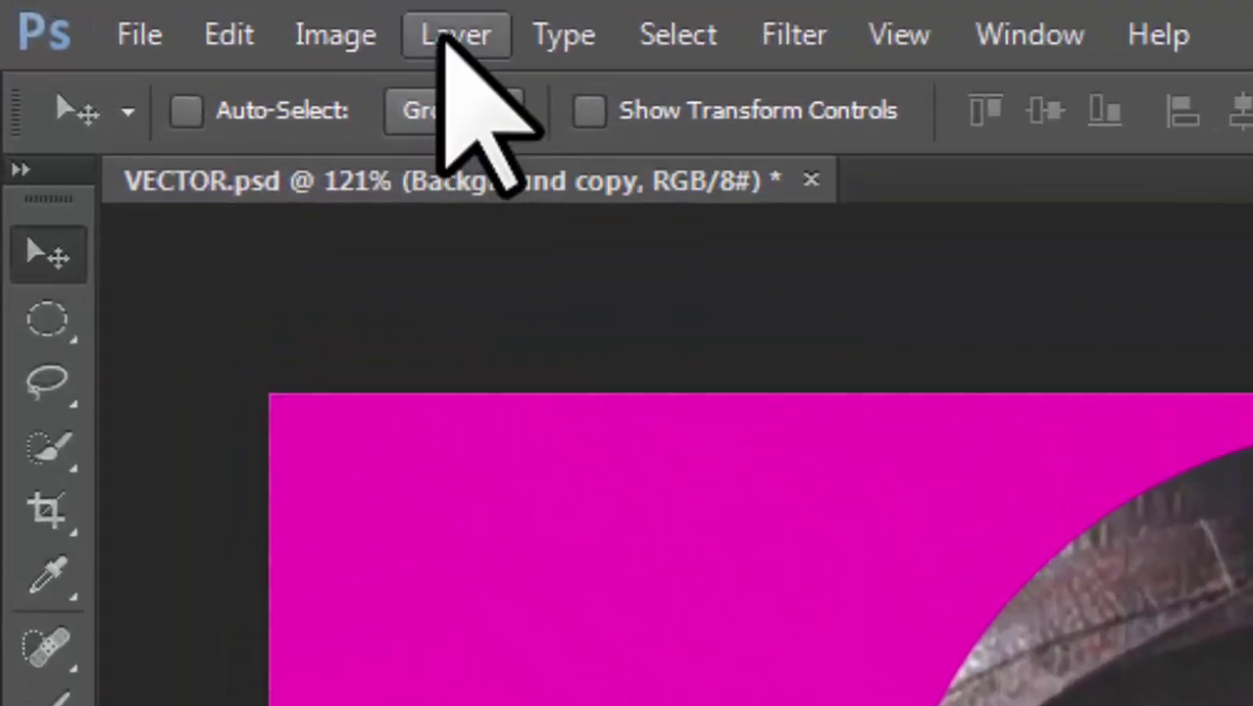
- Delete the photo's layer mask, undo that, then use Layer Mask > Apply to bake the circle in
left_click(267, 19)
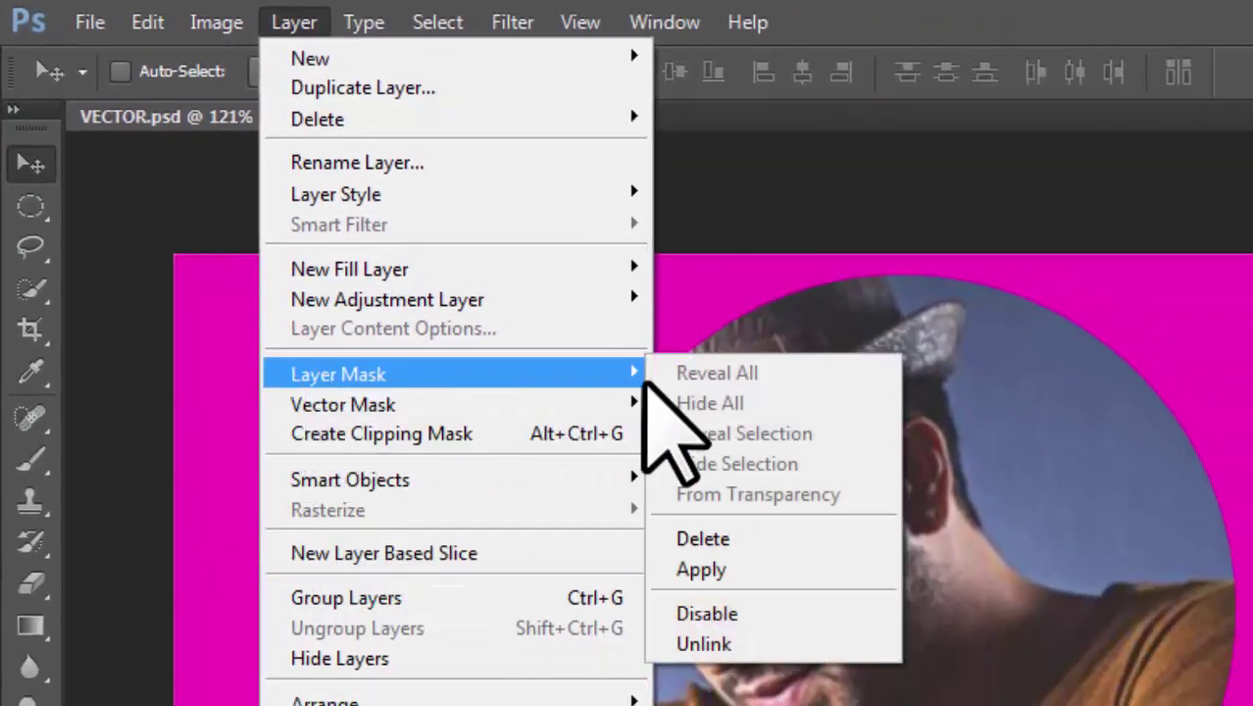
mouse_move(223, 247)
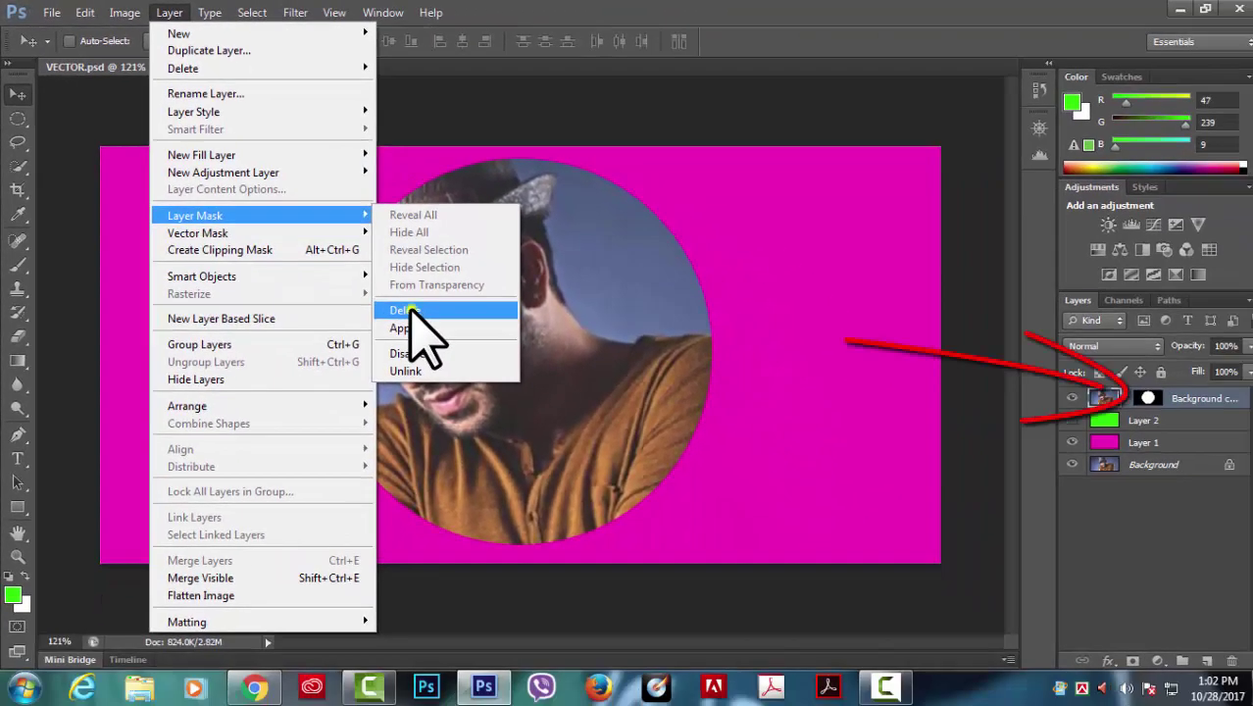
left_click(728, 540)
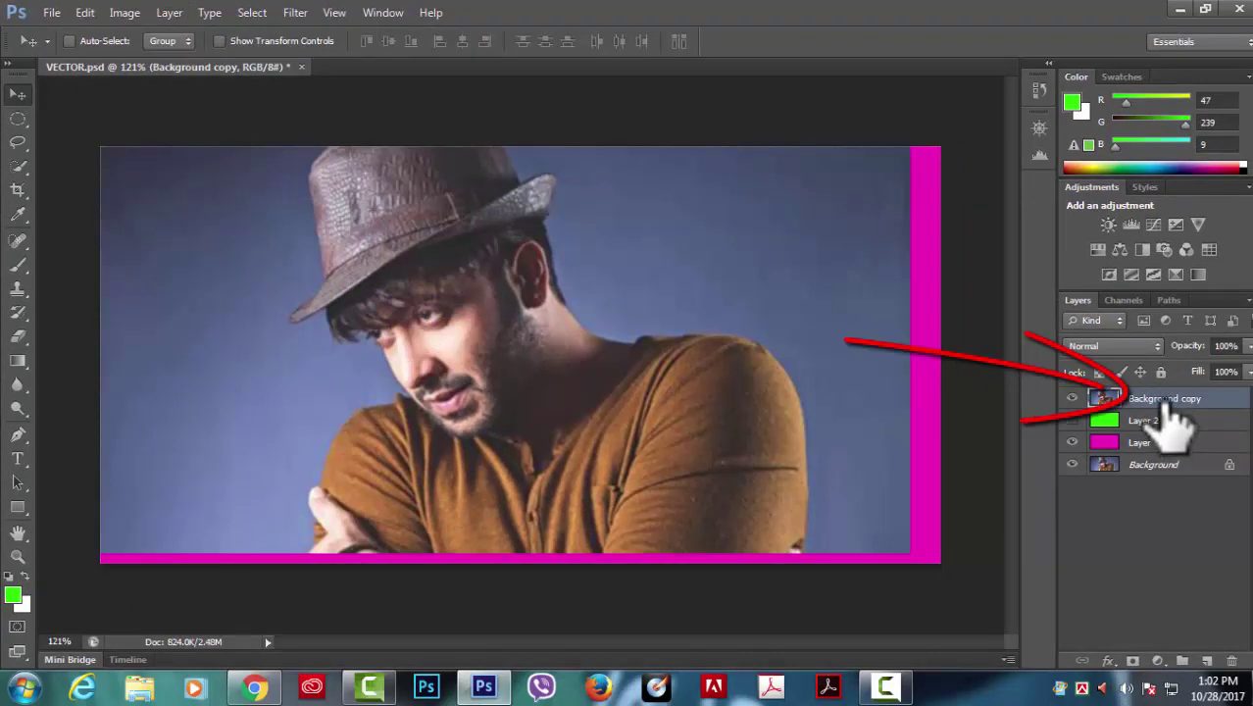
key("ctrl+z")
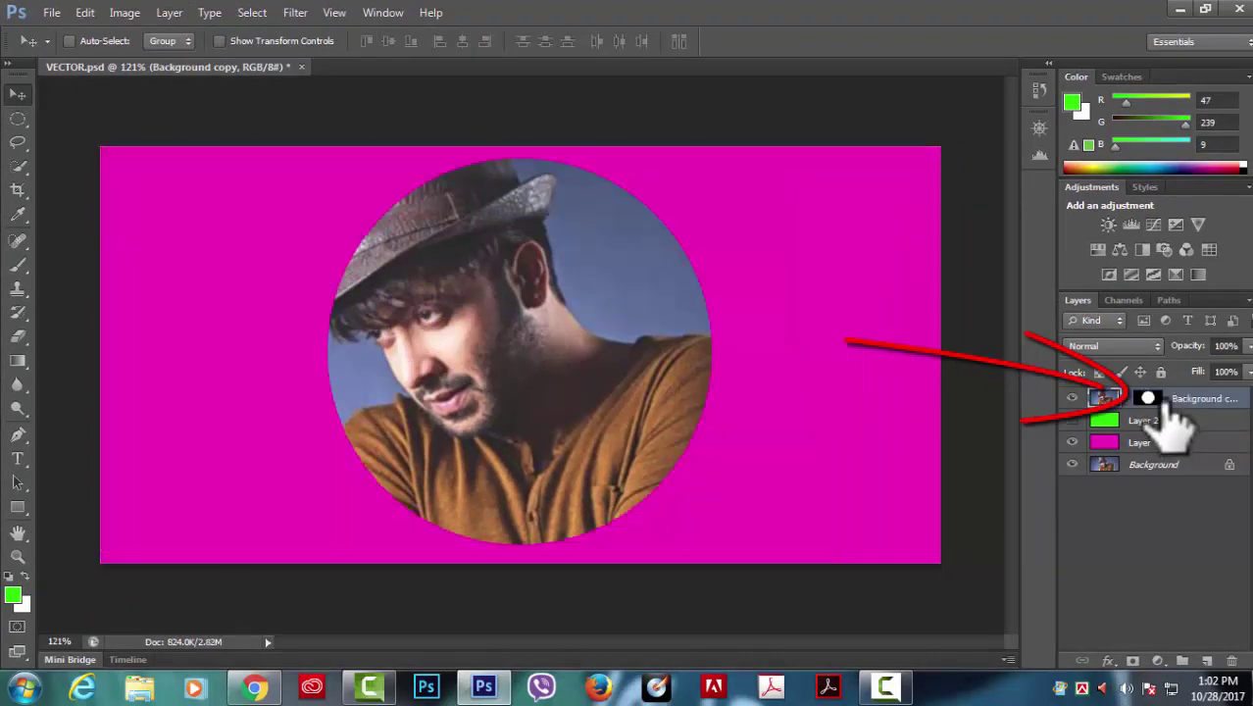
left_click(169, 13)
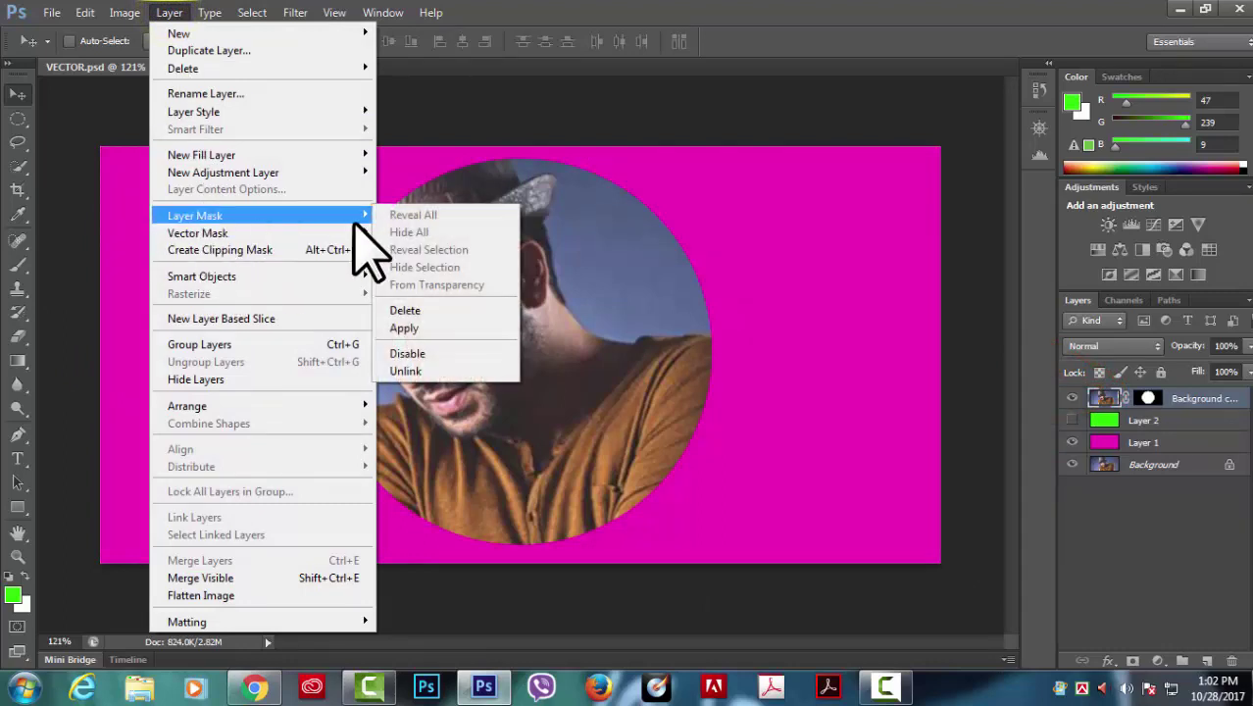
mouse_move(195, 214)
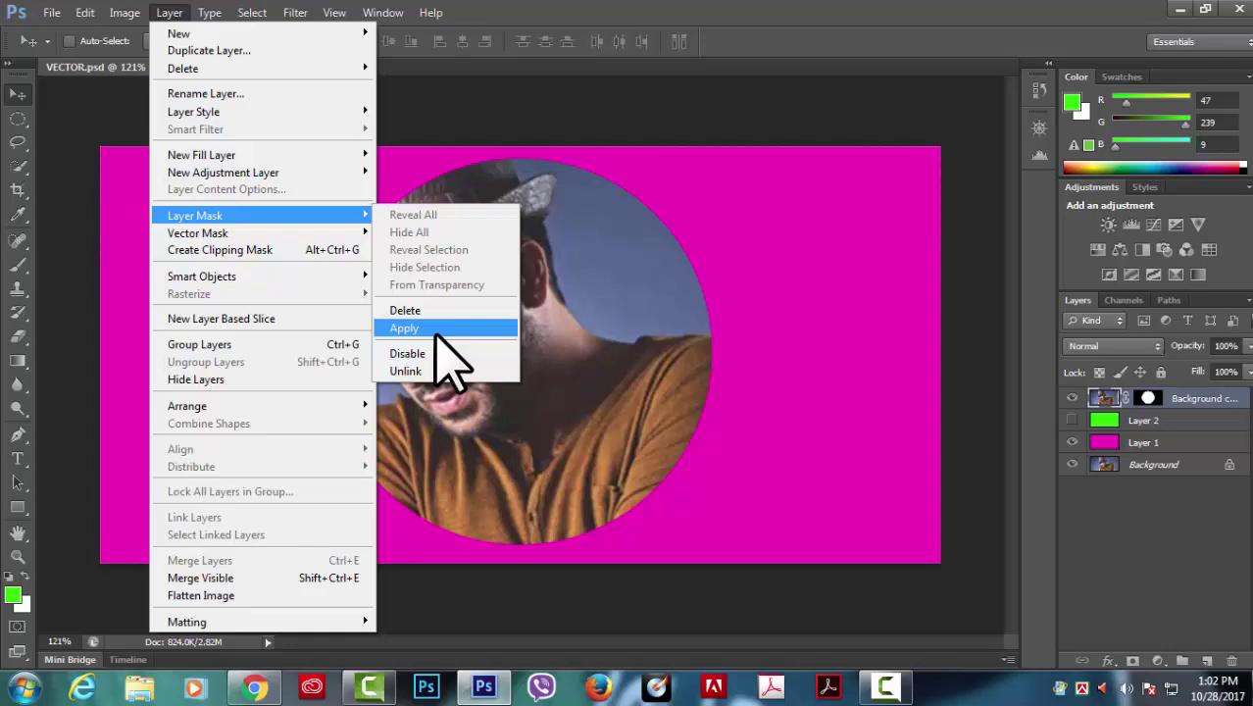
left_click(437, 329)
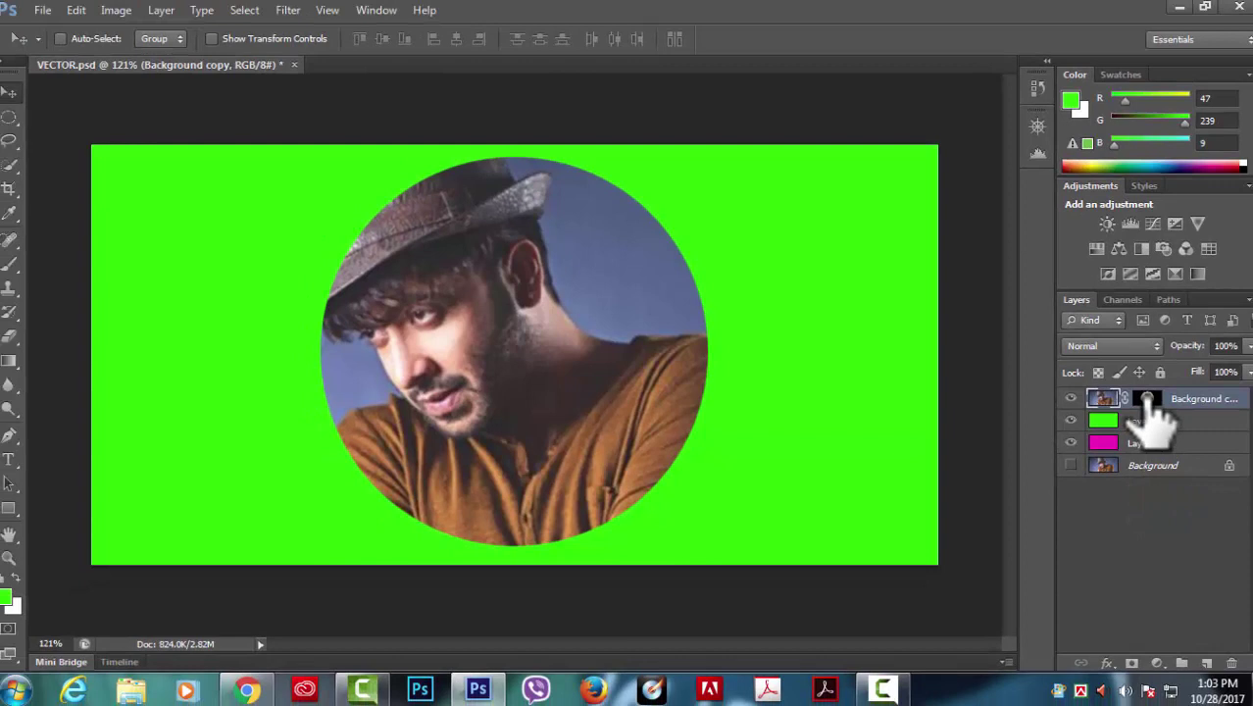
- Select and right-click the photo's layer mask, dismiss the menu, then cancel the delete-mask prompt
left_click(1149, 400)
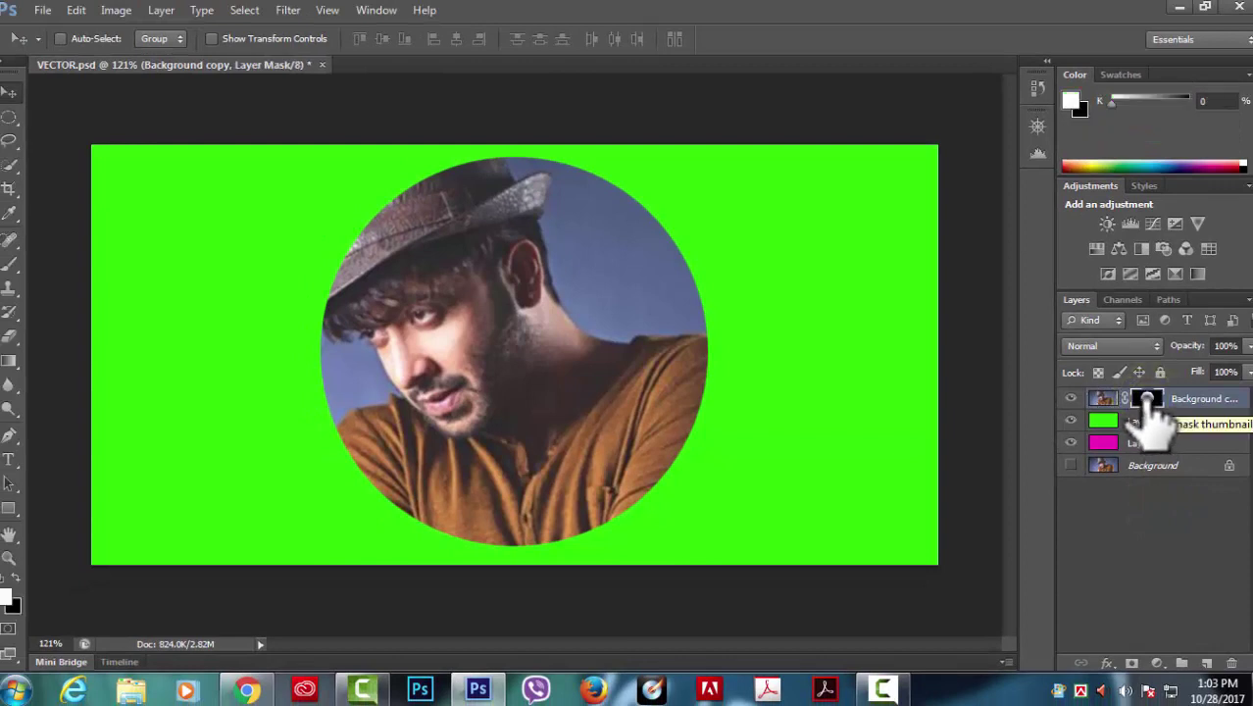
right_click(1149, 400)
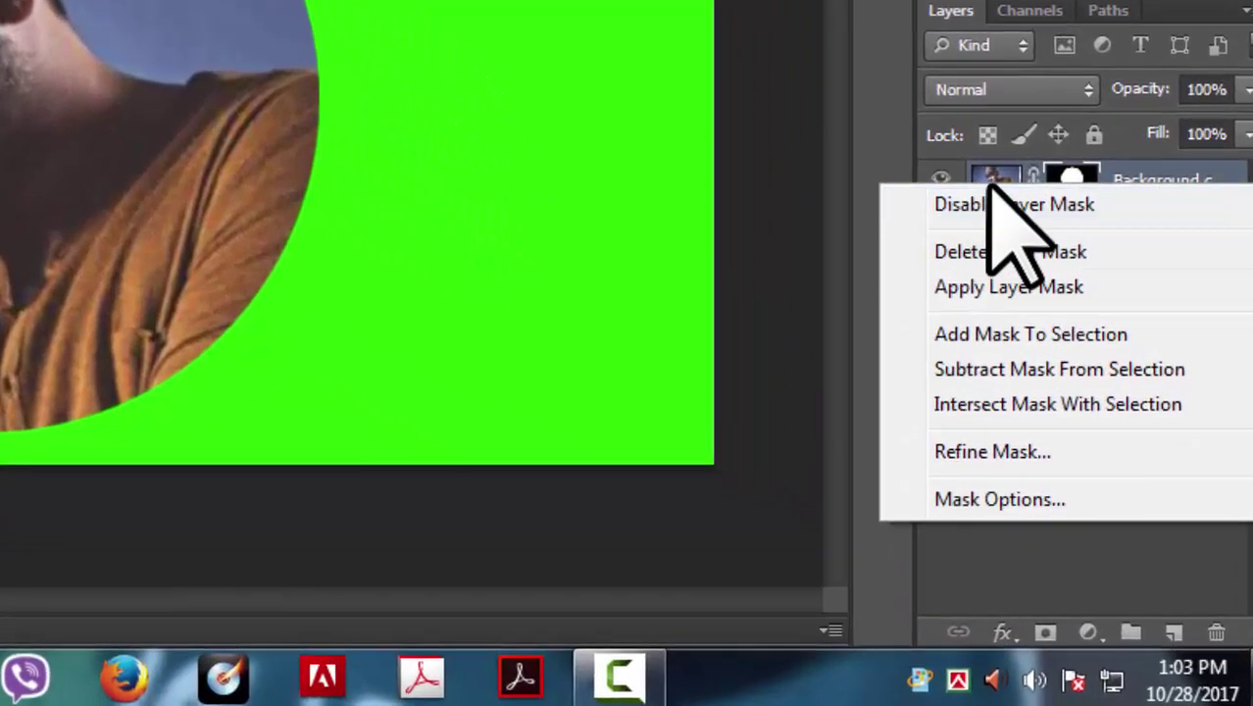
key("Escape")
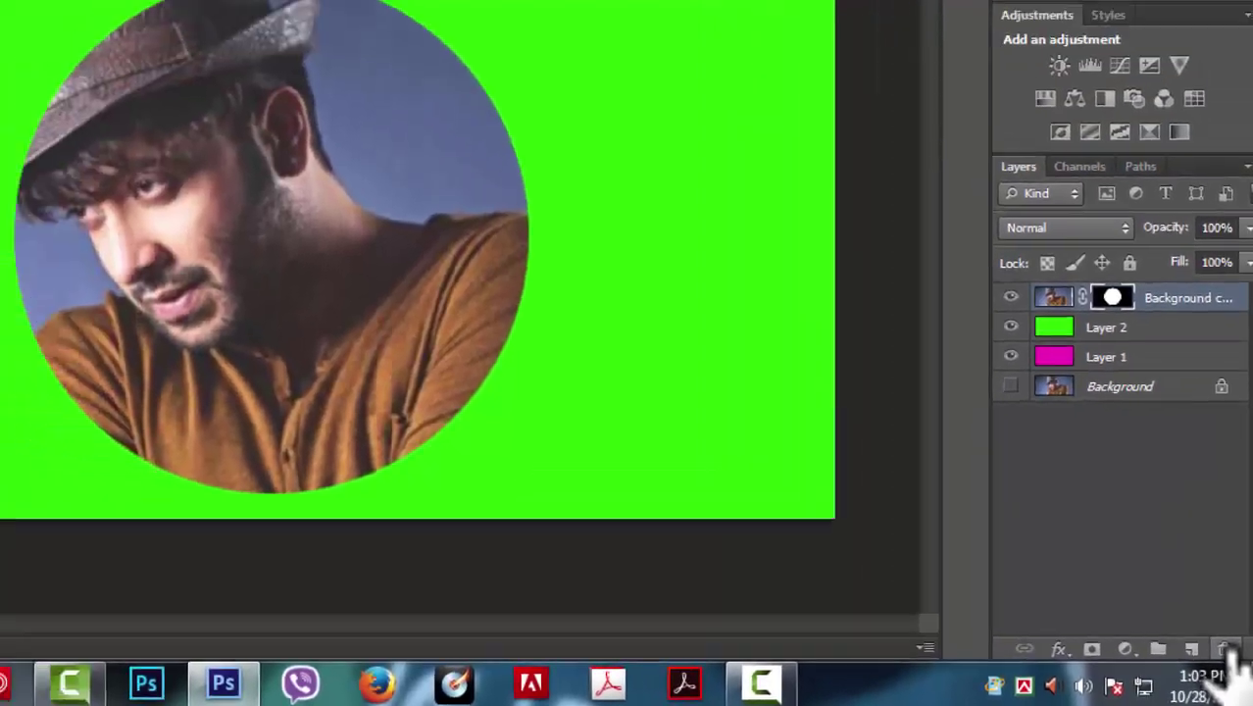
left_click(1217, 635)
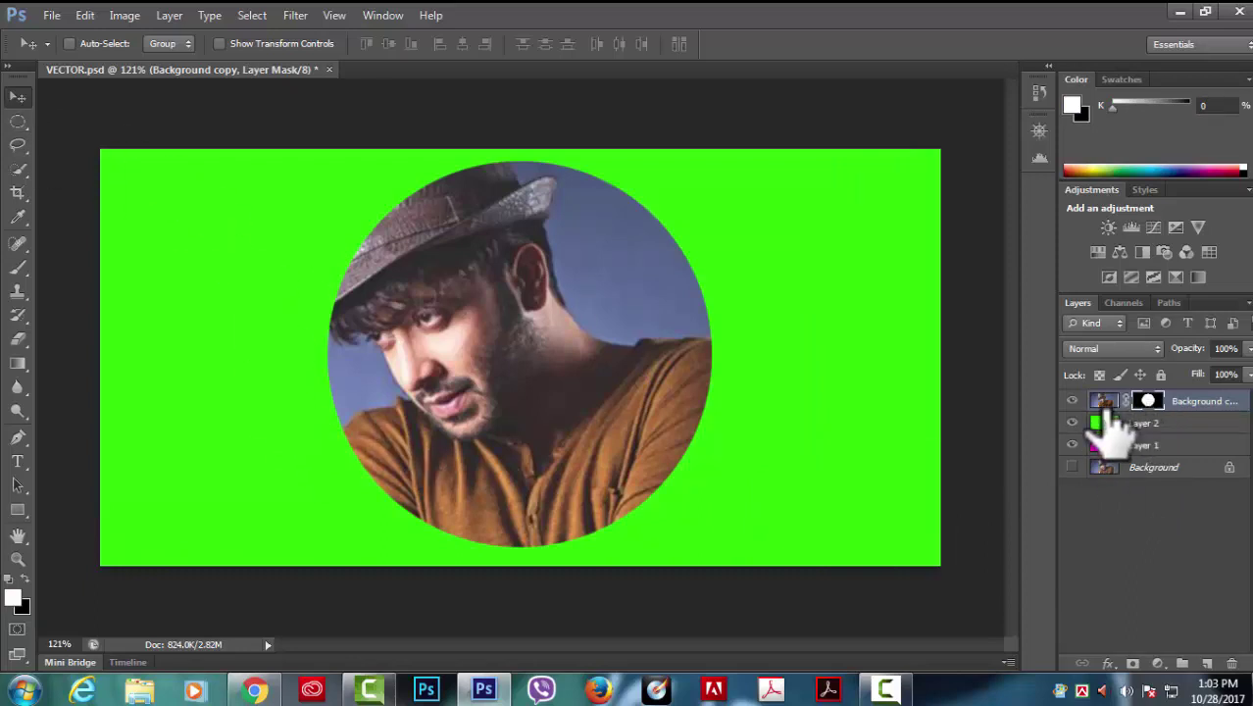
left_click(169, 15)
mouse_move(195, 217)
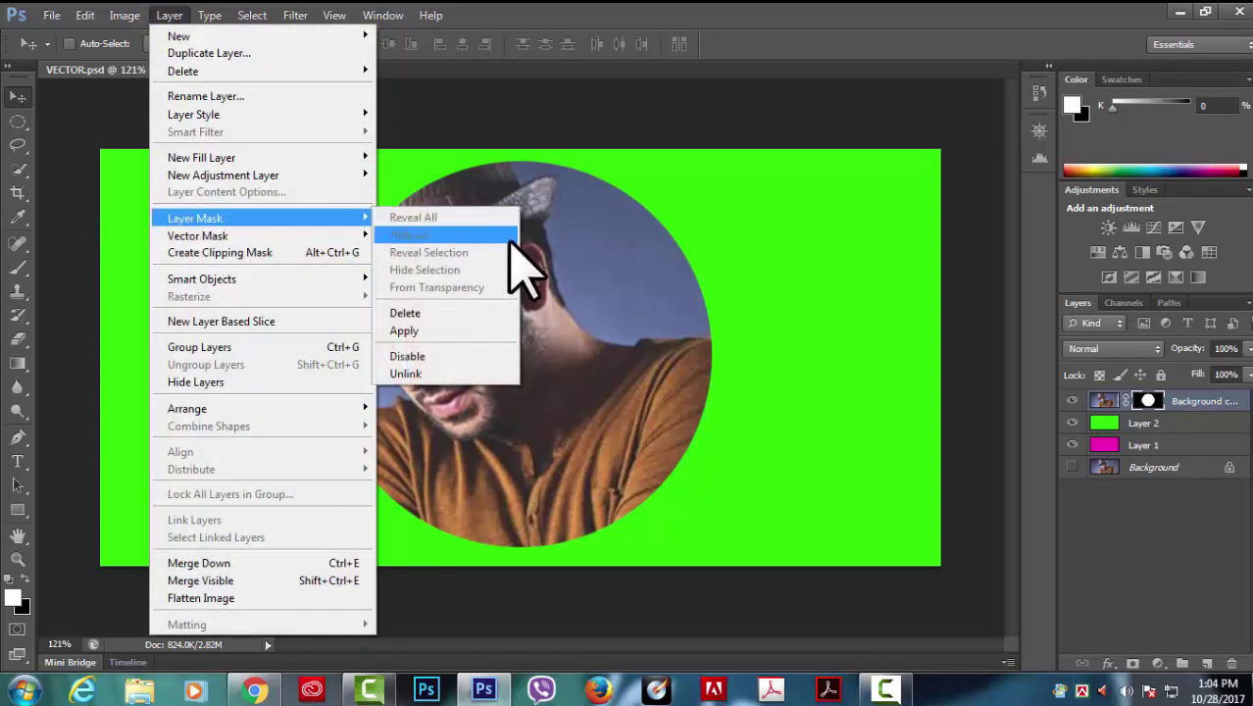
left_click(425, 356)
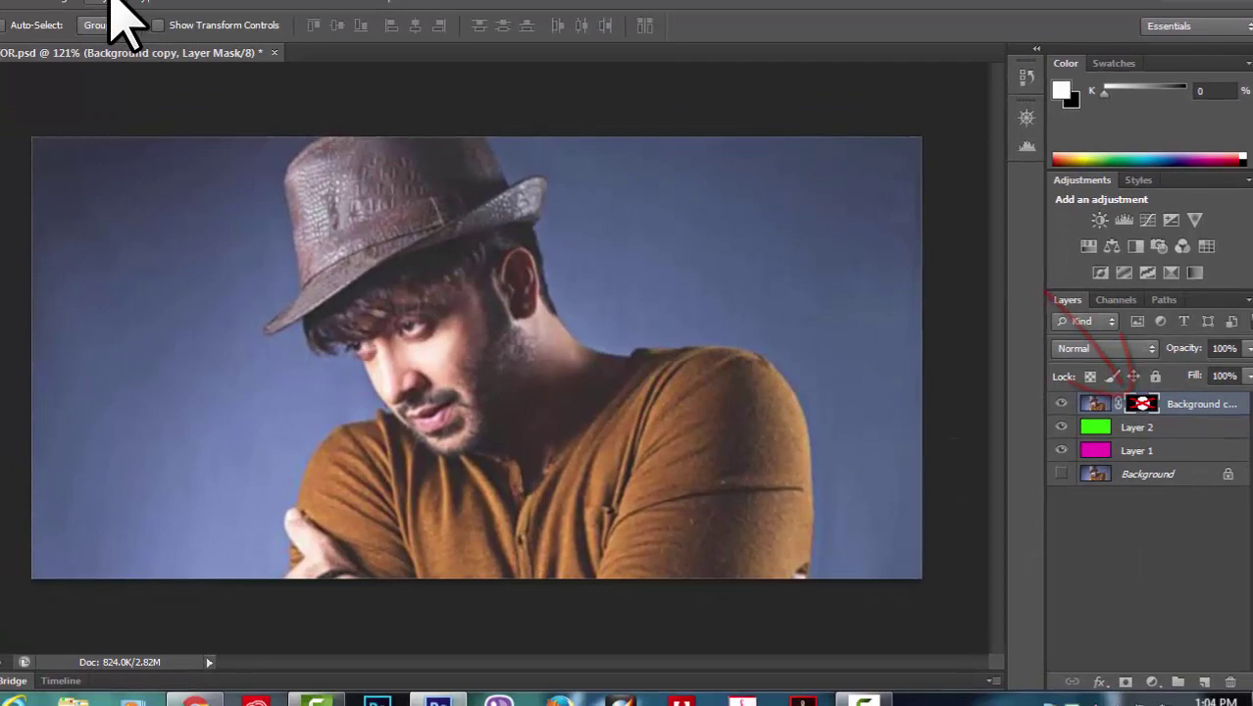
left_click(162, 13)
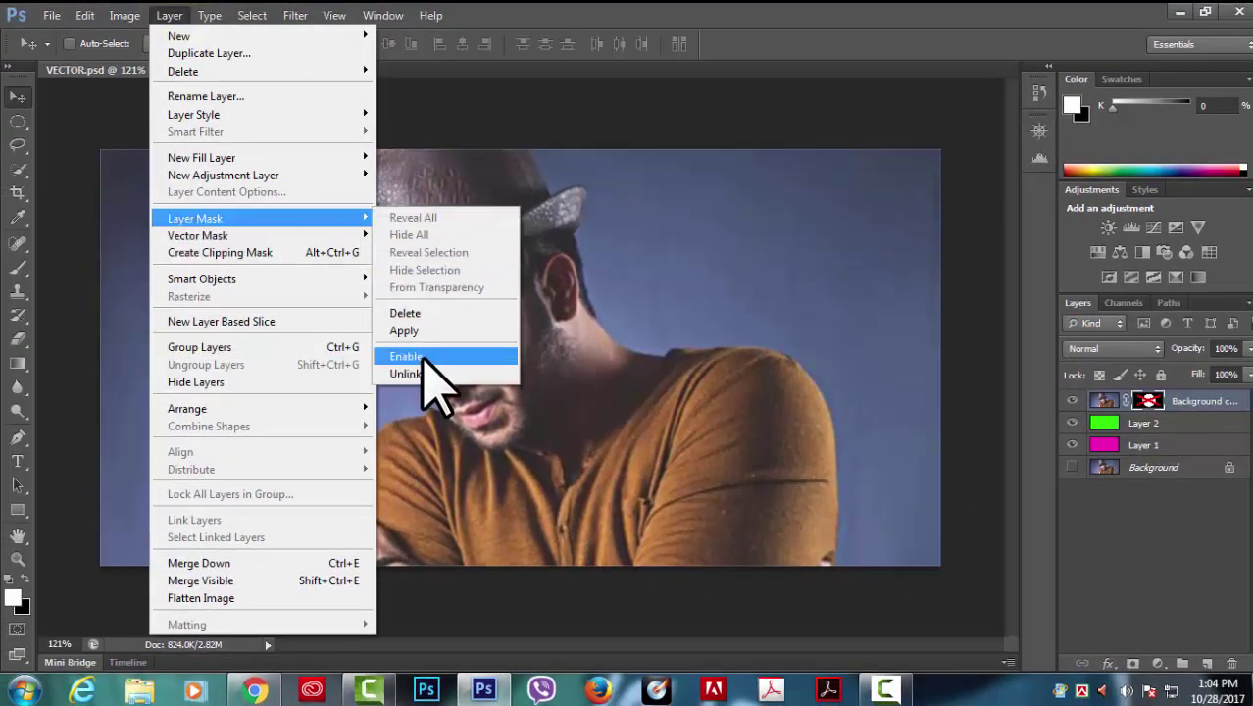
left_click(421, 357)
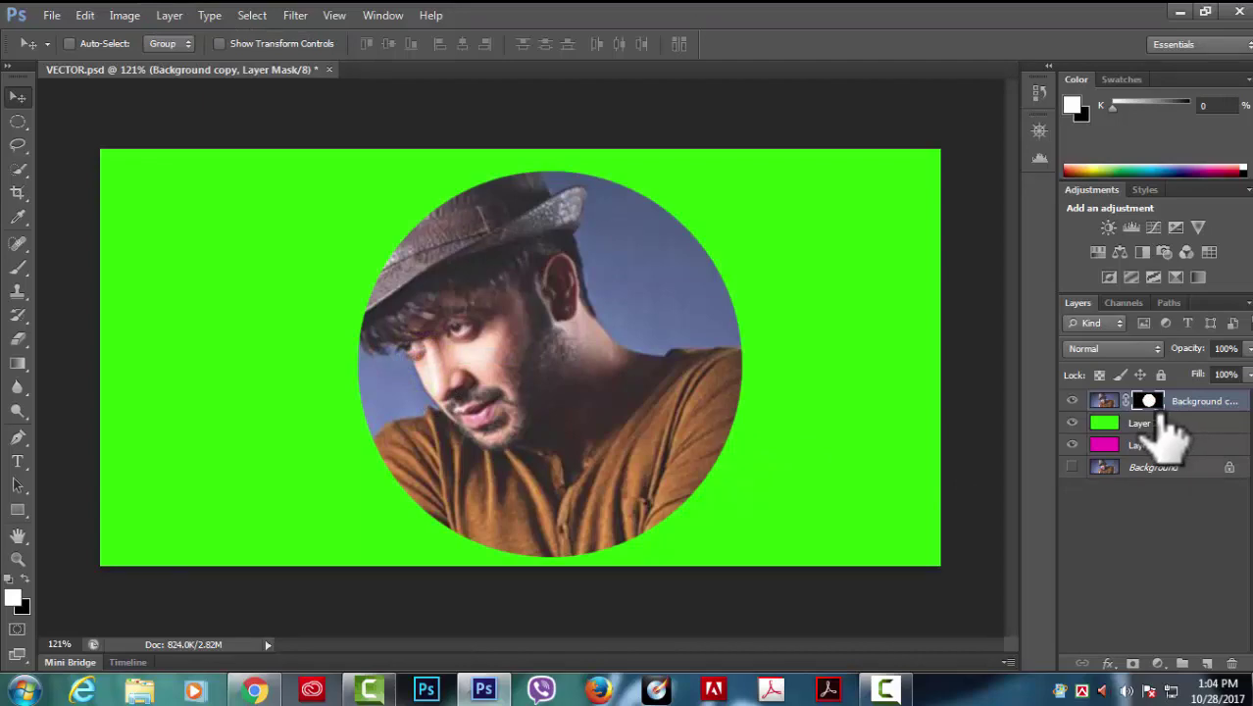
key("shift")
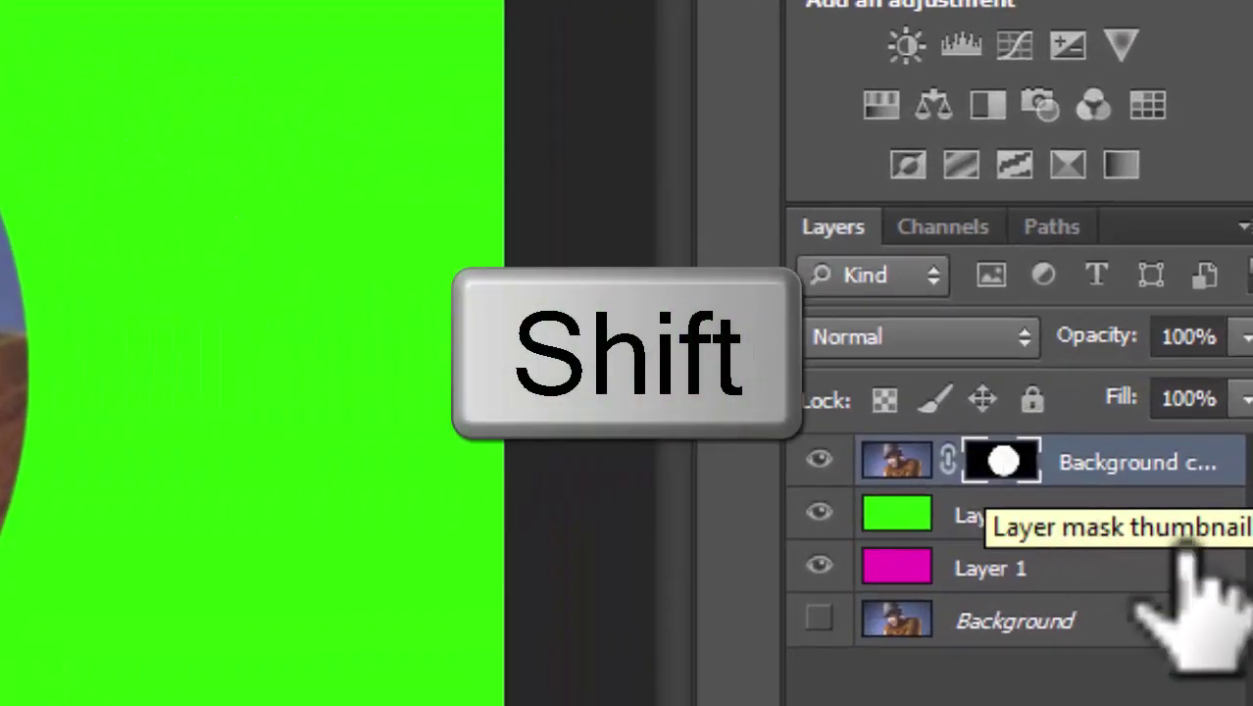
left_click(998, 457, "shift")
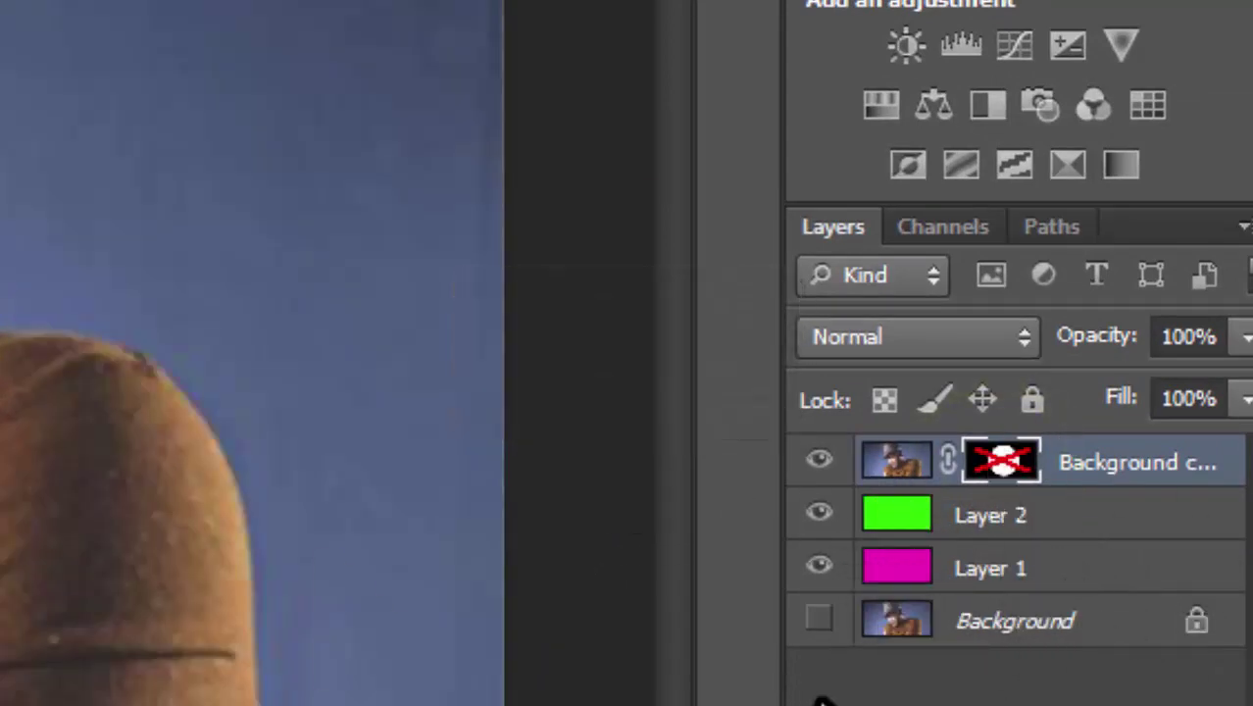
left_click(1000, 459, "shift")
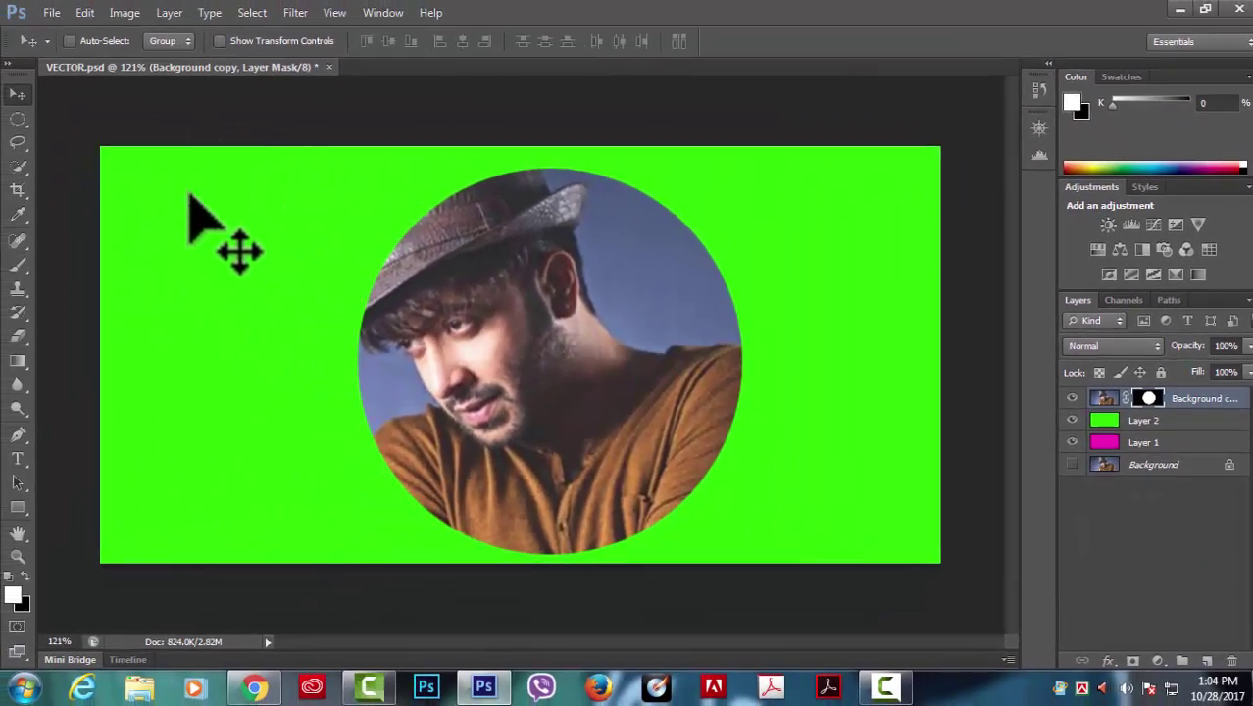
- Nudge the circular photo slightly left and Ctrl-click the mask to load the circle selection
mouse_move(659, 434)
left_mouse_down()
mouse_move(629, 433)
mouse_move(637, 439)
left_mouse_up()
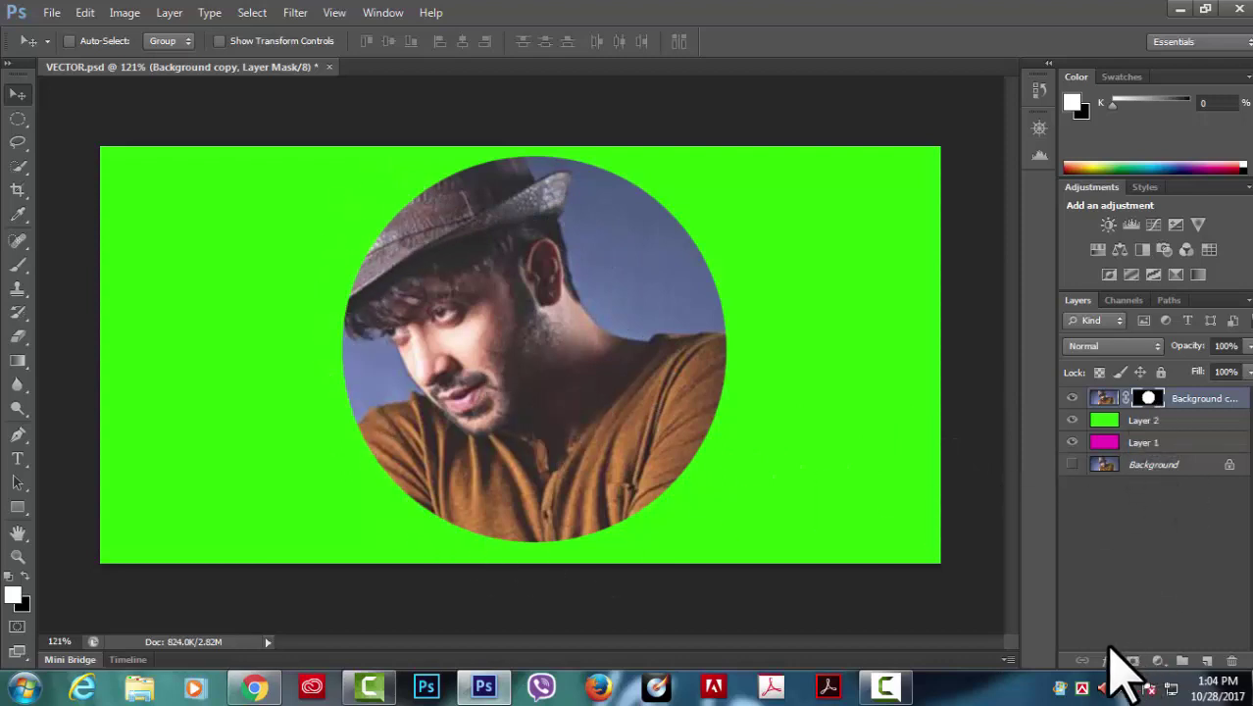
key("ctrl")
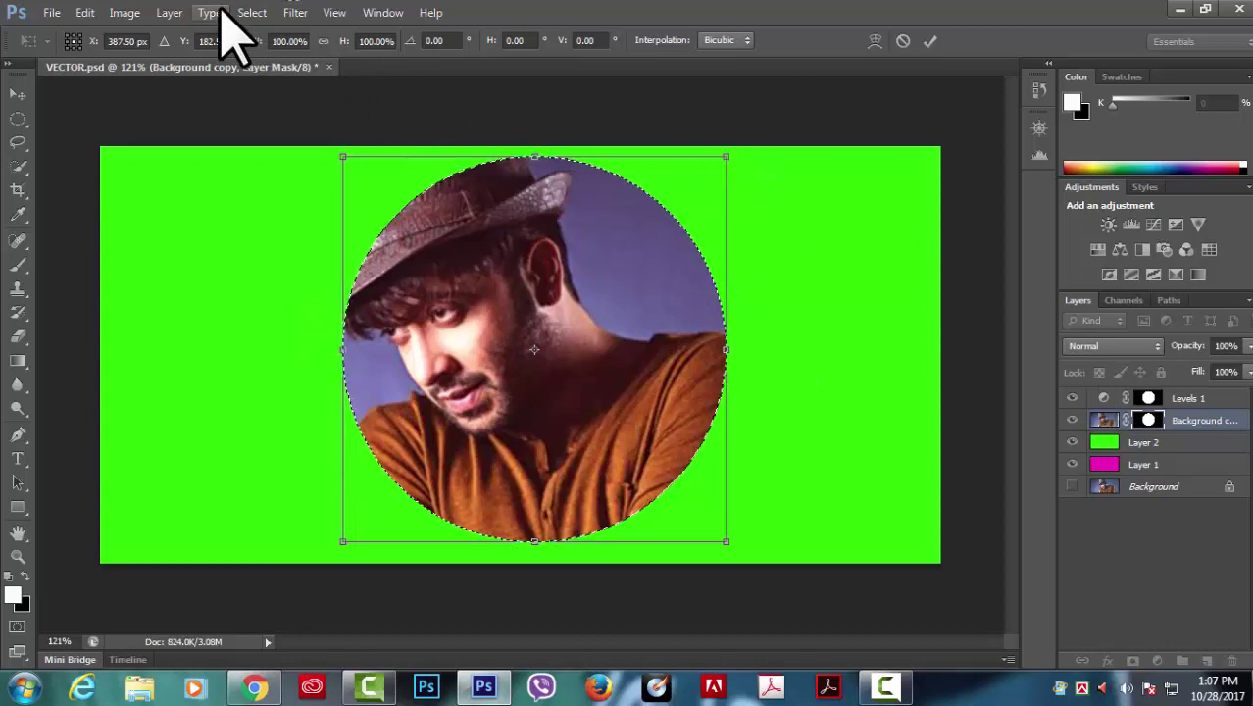
- Use Transform Selection on the circle, then keep it at full size and commit
left_click(252, 12)
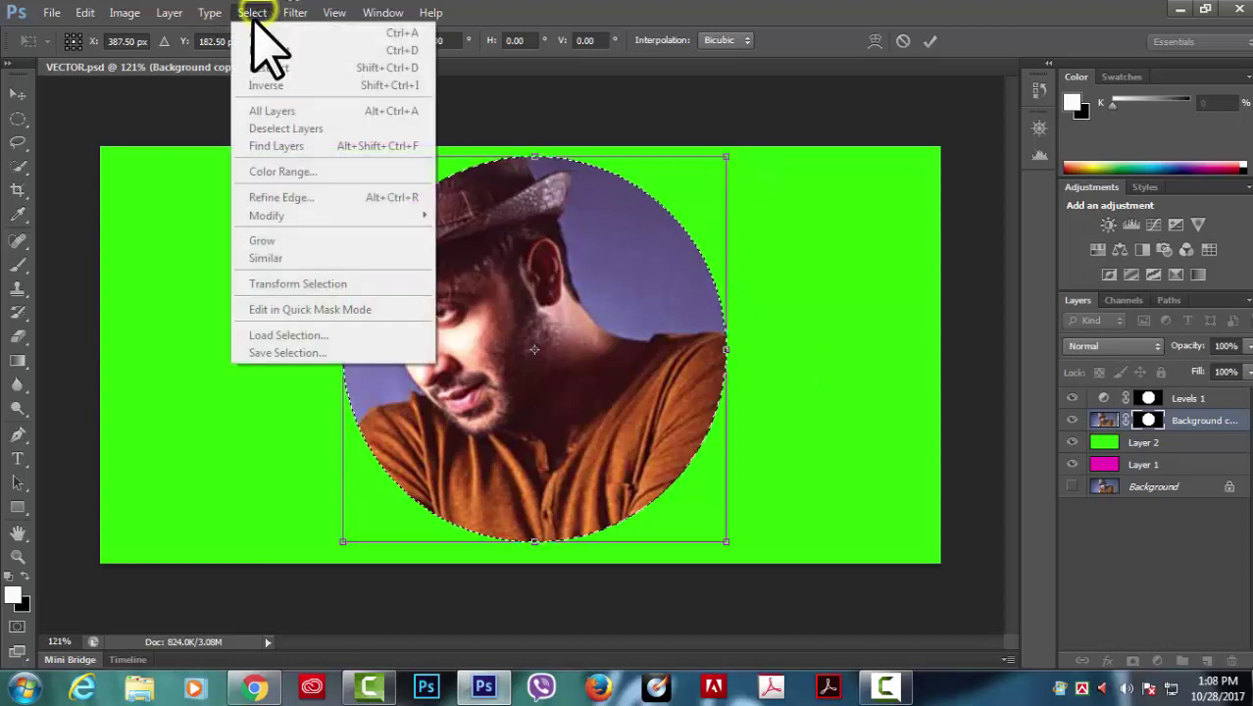
left_click(501, 271)
mouse_move(730, 157)
left_mouse_down()
mouse_move(581, 332)
mouse_move(565, 326)
mouse_move(734, 155)
left_mouse_up()
key("Return")
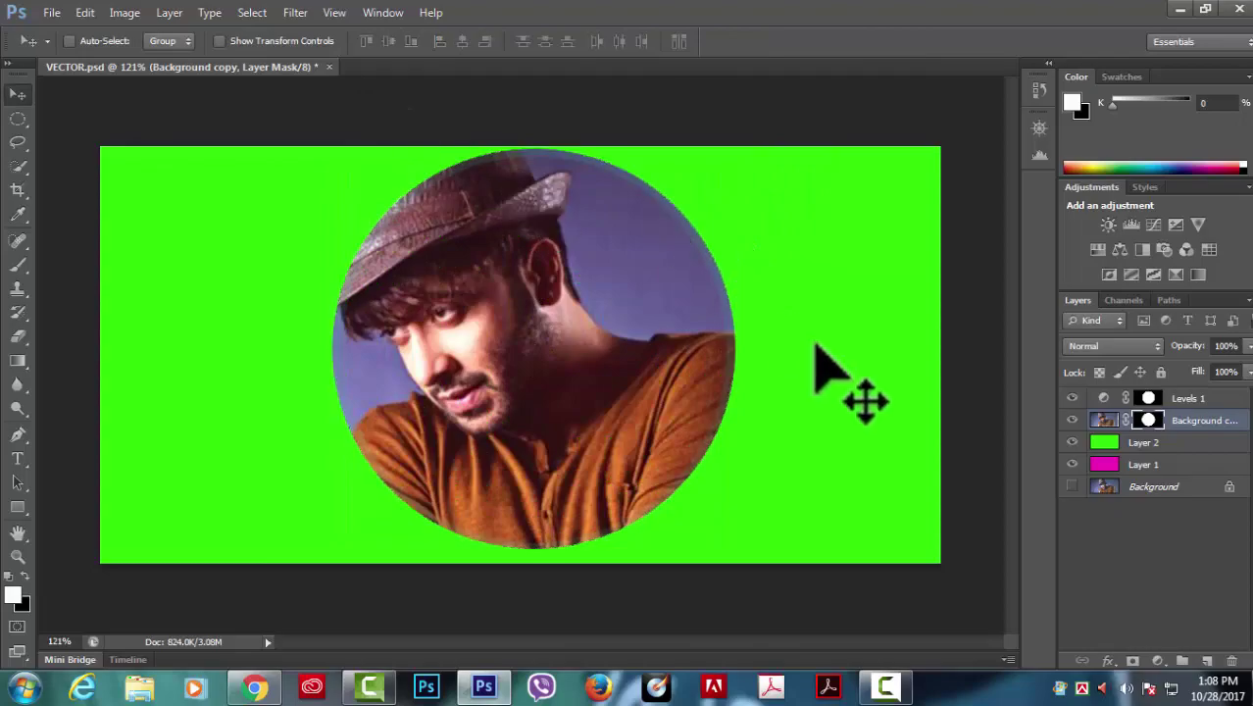
- Scroll the view and make small drags in the Layers panel and canvas
scroll(784, 355, "up", 1)
scroll(755, 368, "up", 3)
scroll(739, 376, "up", 3)
scroll(737, 370, "down", 1)
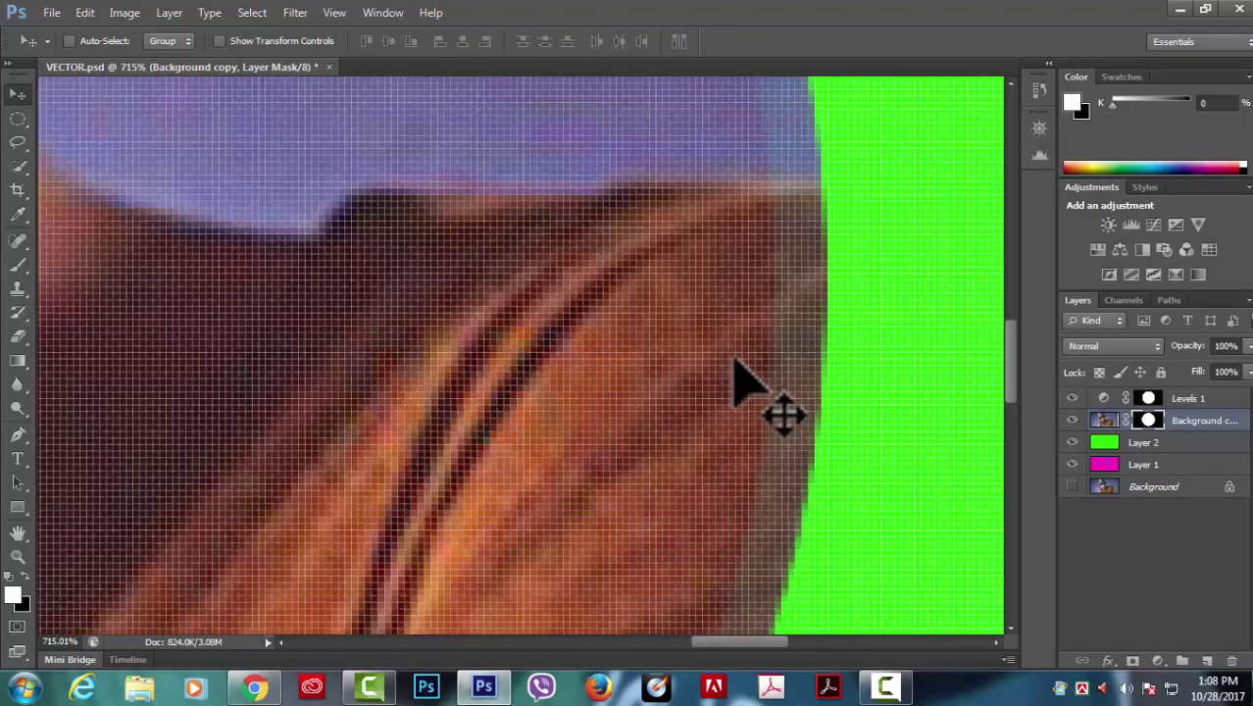
scroll(734, 373, "down", 2)
scroll(746, 371, "down", 2)
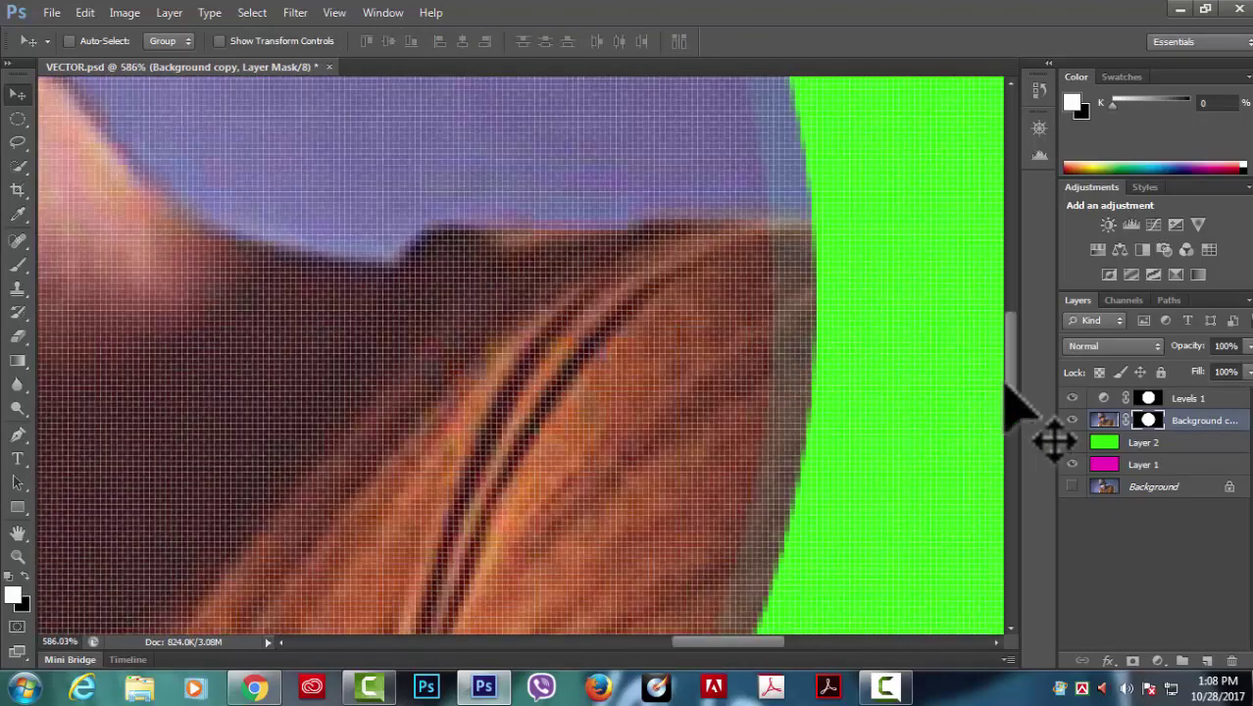
left_click_drag(1010, 384, 1007, 419)
scroll(783, 406, "up", 3)
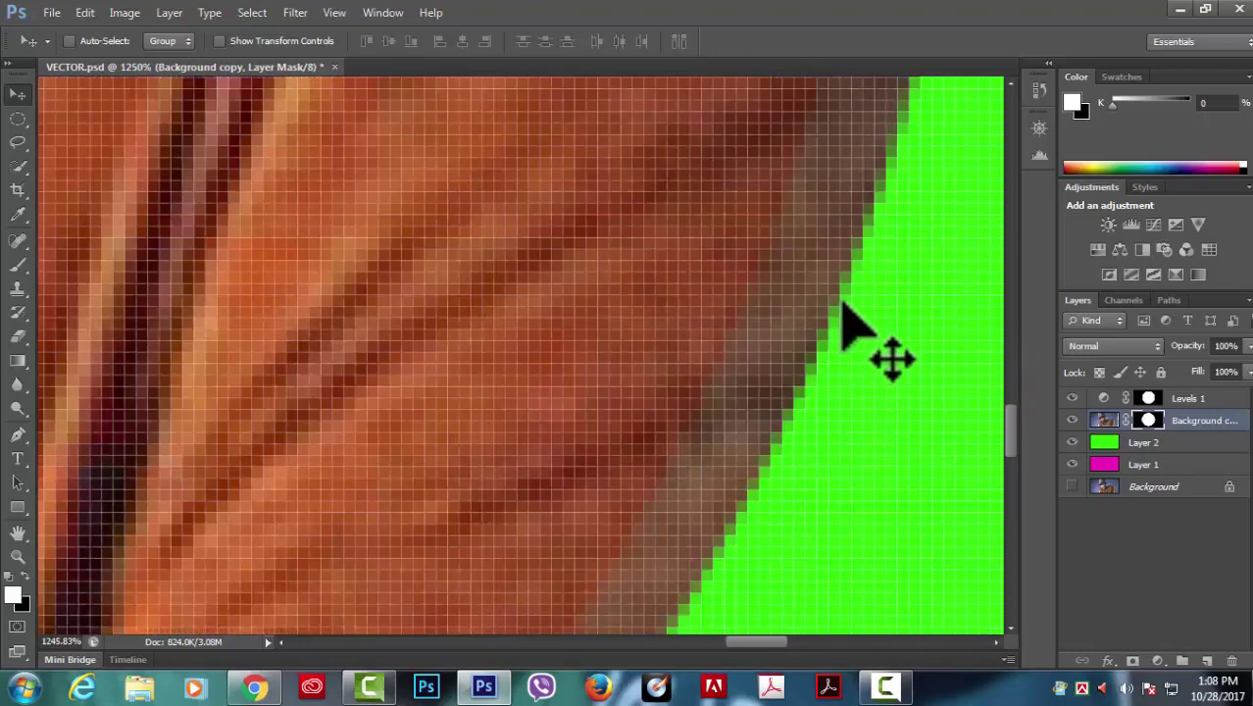
scroll(237, 299, "down", 5)
scroll(240, 313, "down", 4)
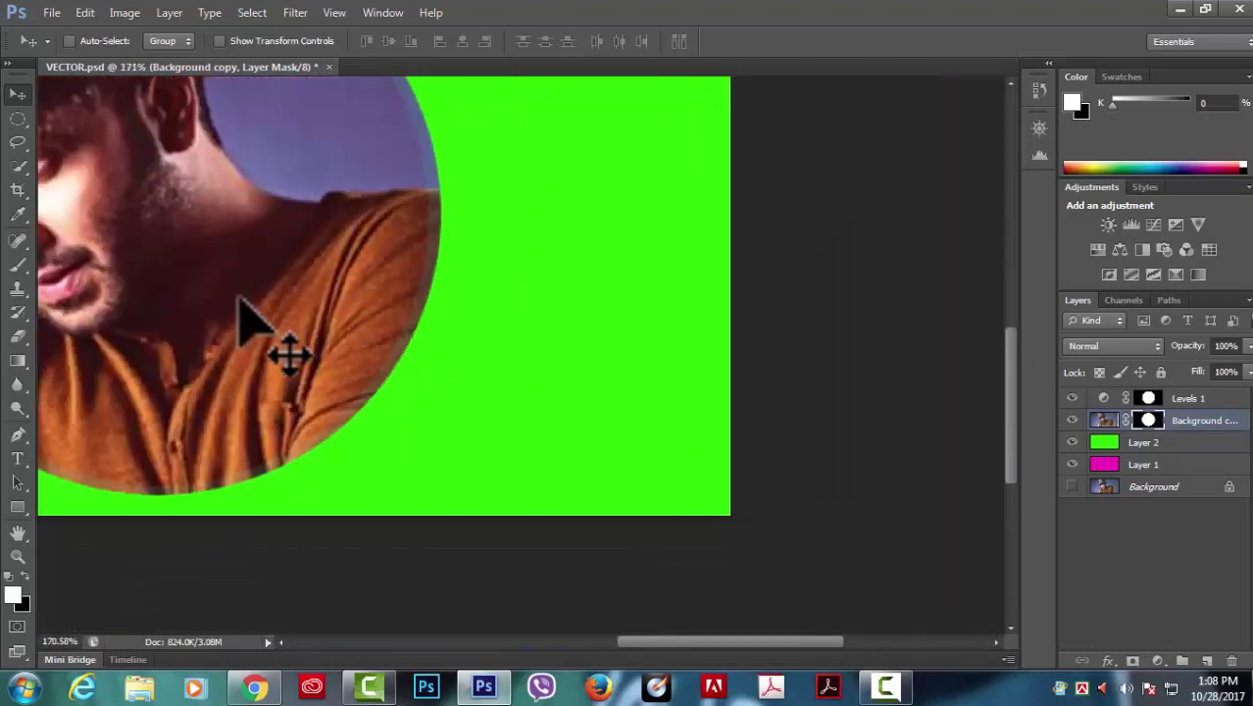
scroll(671, 621, "up", 2)
left_click_drag(685, 643, 593, 644)
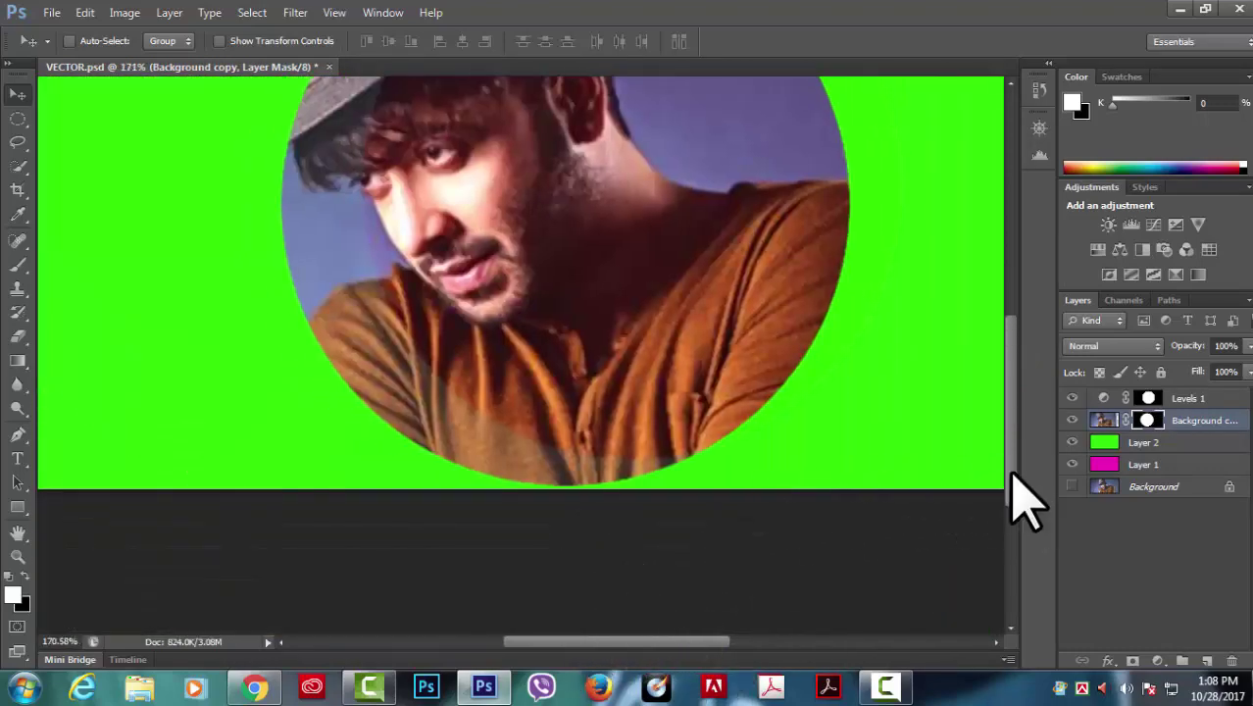
scroll(1012, 480, "up", 3)
scroll(624, 342, "down", 2)
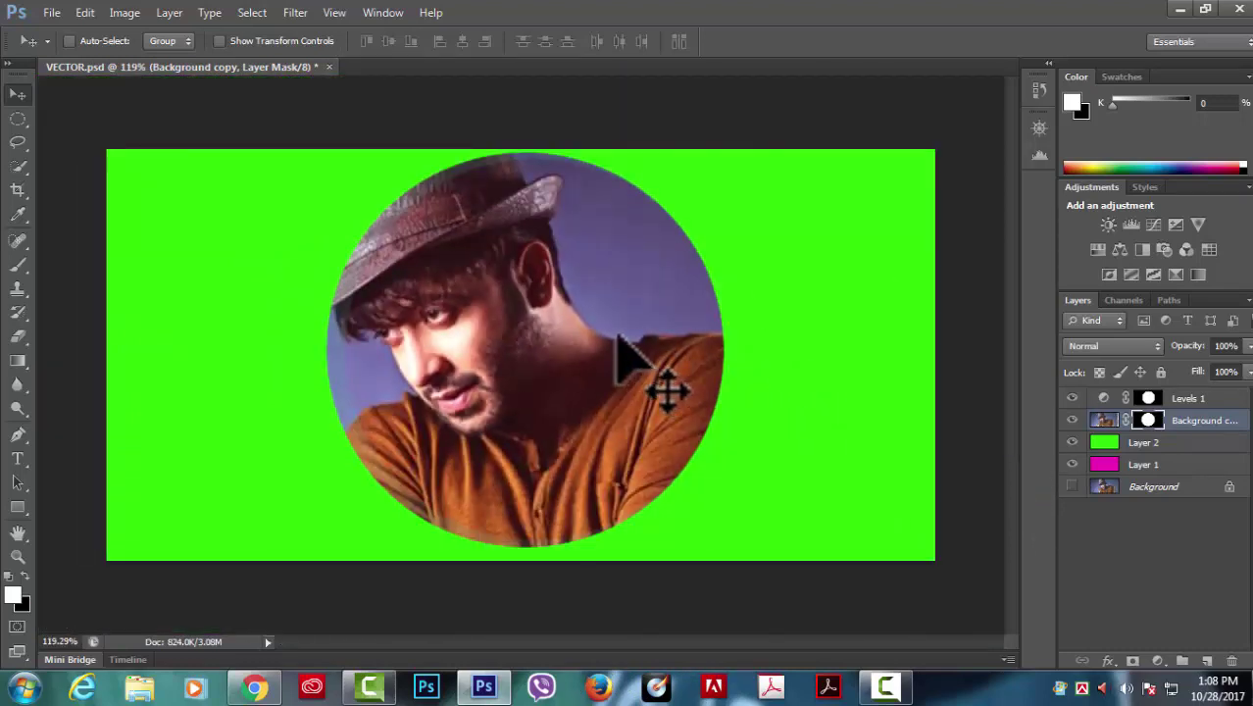
scroll(588, 344, "up", 1)
- Nudge the circular portrait slightly left so it rests near the centre of the green canvas
left_click_drag(617, 387, 623, 397)
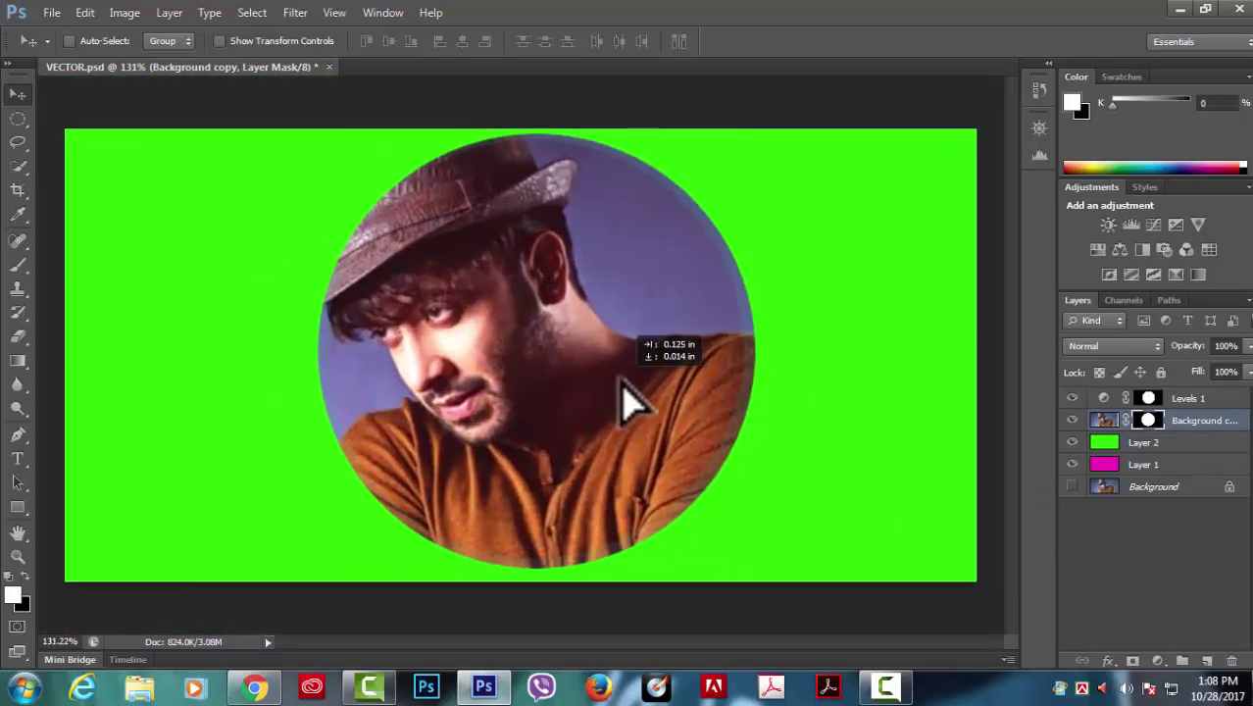
left_click_drag(623, 388, 613, 390)
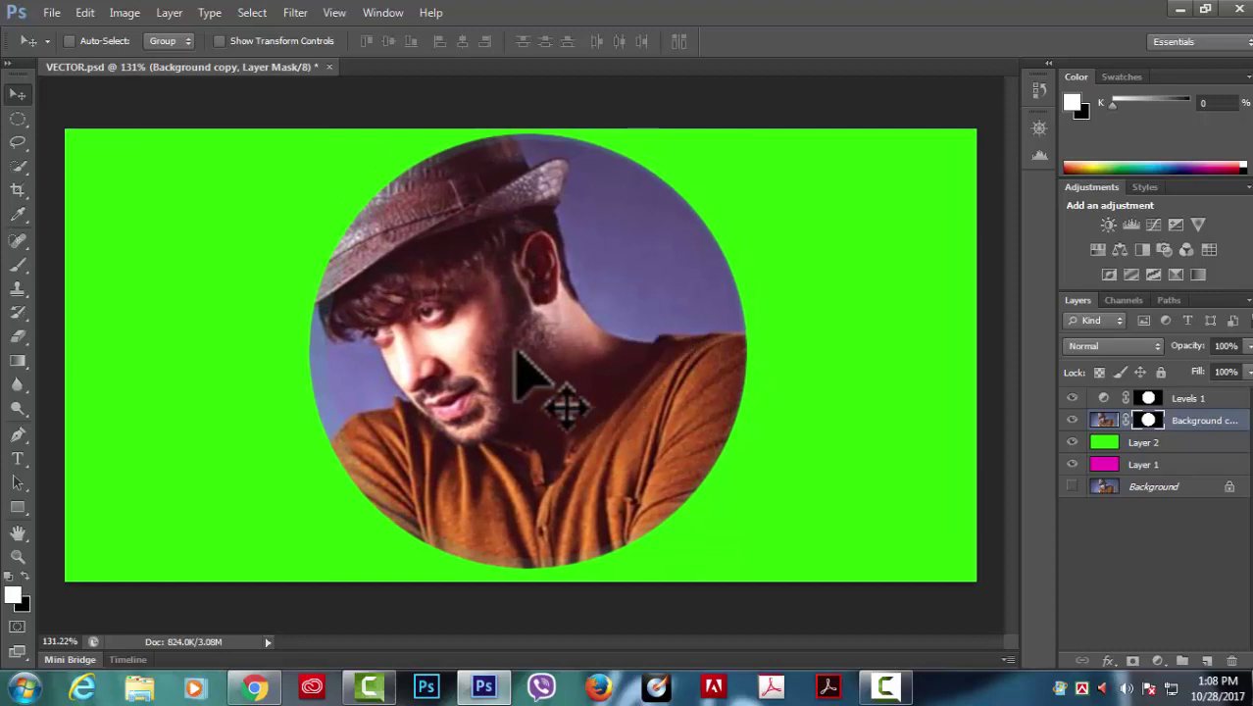
left_click_drag(535, 284, 537, 286)
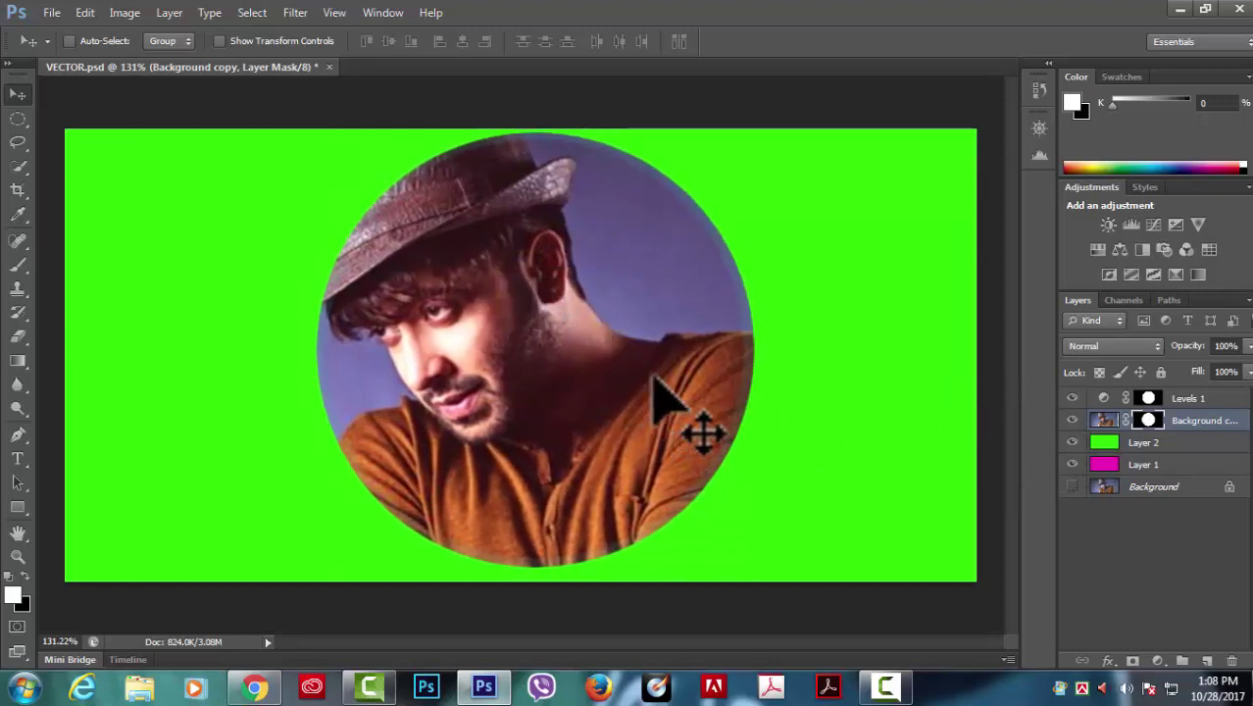
left_click_drag(1072, 442, 1072, 465)
left_click_drag(569, 358, 561, 360)
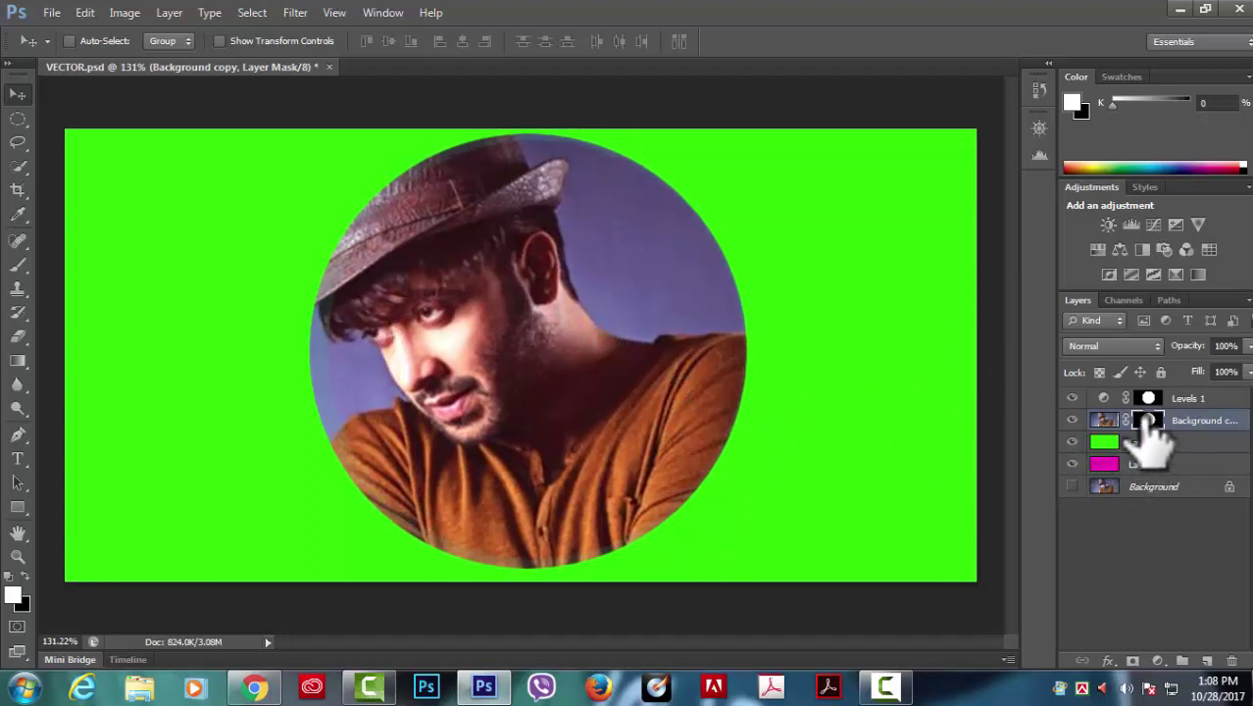
- Delete the portrait's circular layer mask and shift the full photo to cover the green edges
left_click_drag(1187, 398, 1233, 662)
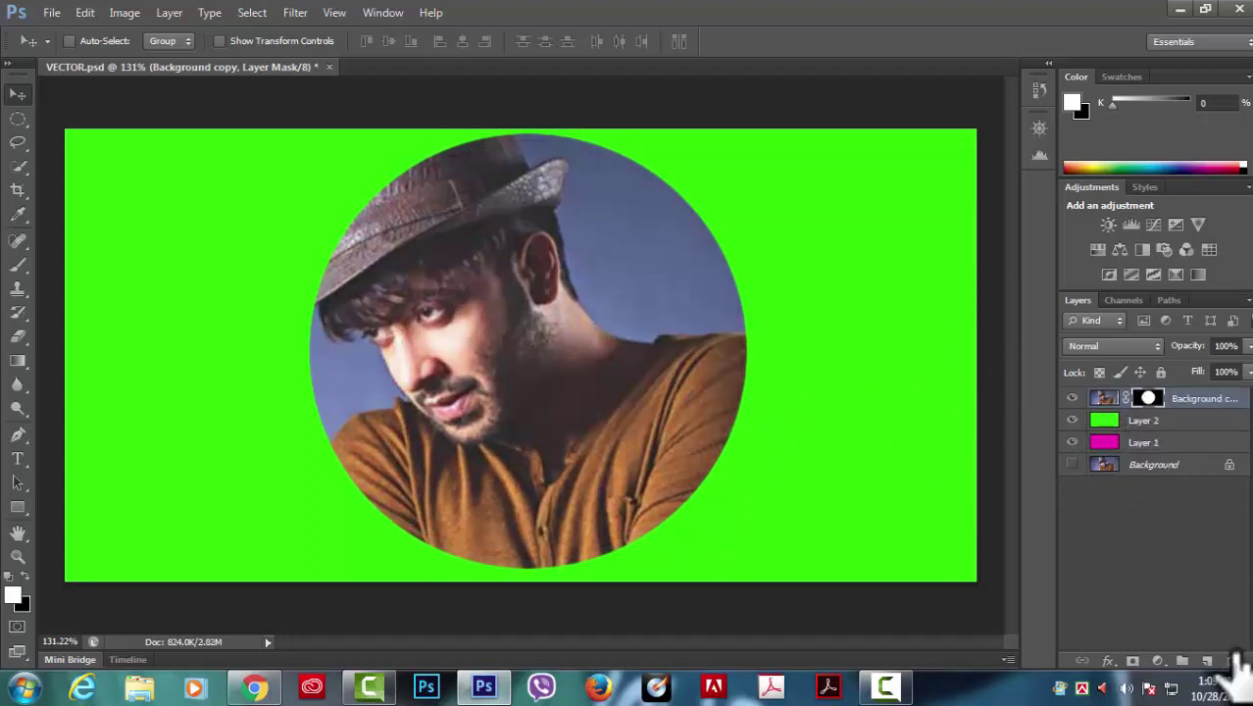
left_click(1234, 662)
left_click(750, 260)
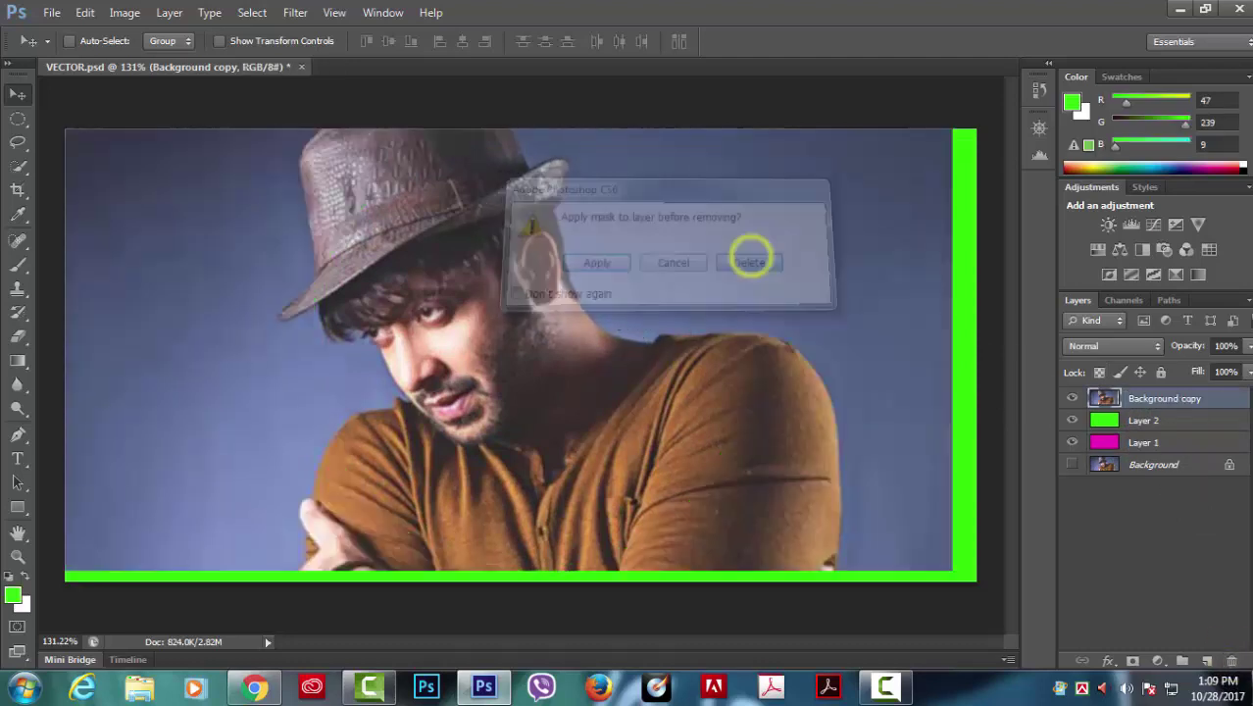
left_click_drag(488, 486, 512, 495)
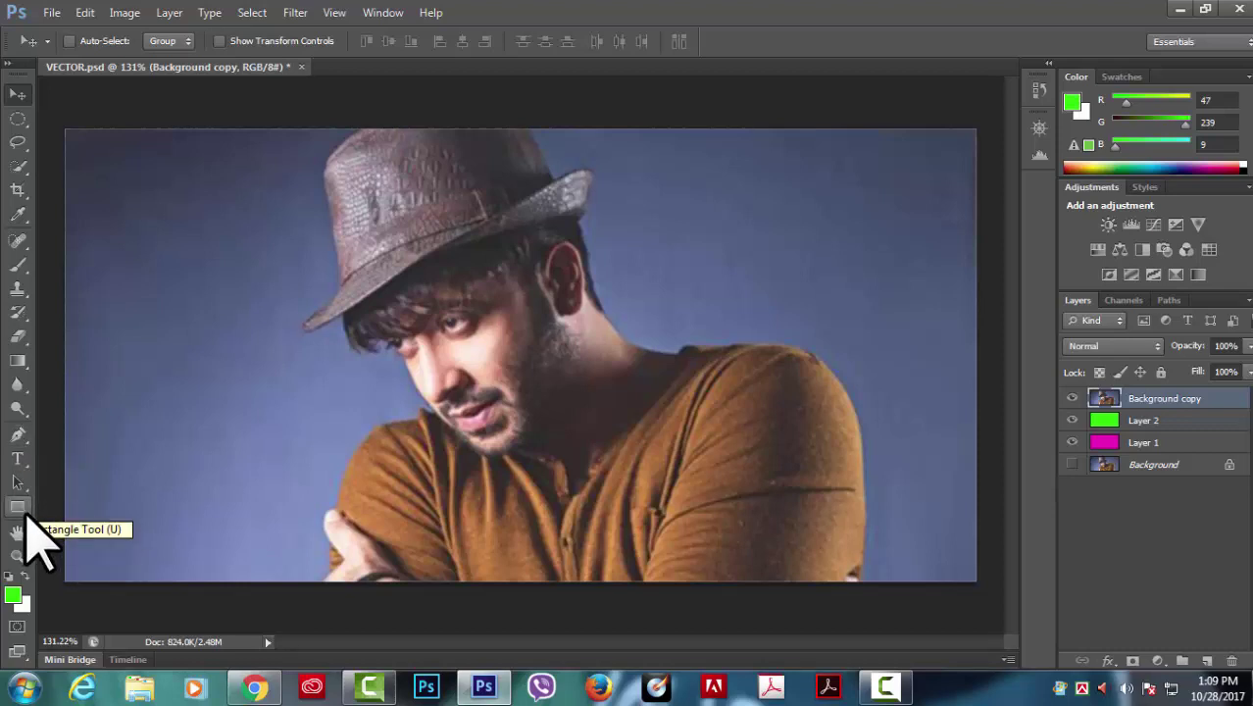
- Set the Pen tool to Path mode and place the first anchor below the hand
left_click(18, 434)
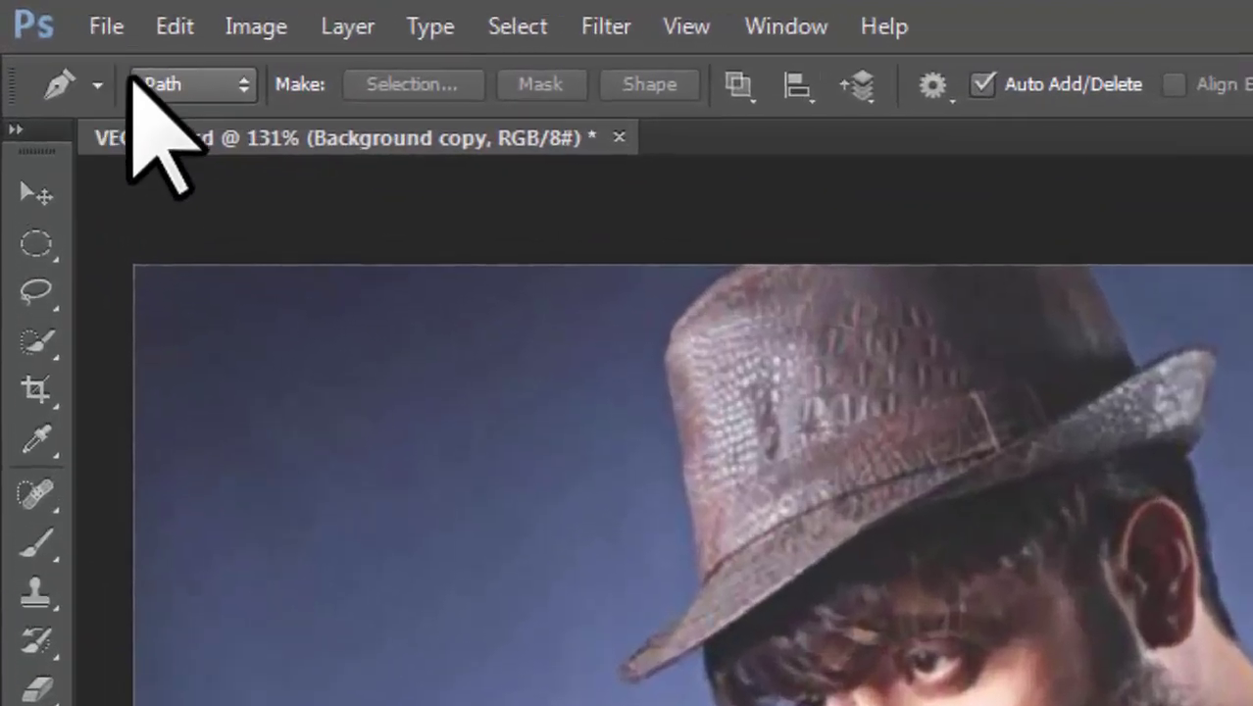
left_click(115, 40)
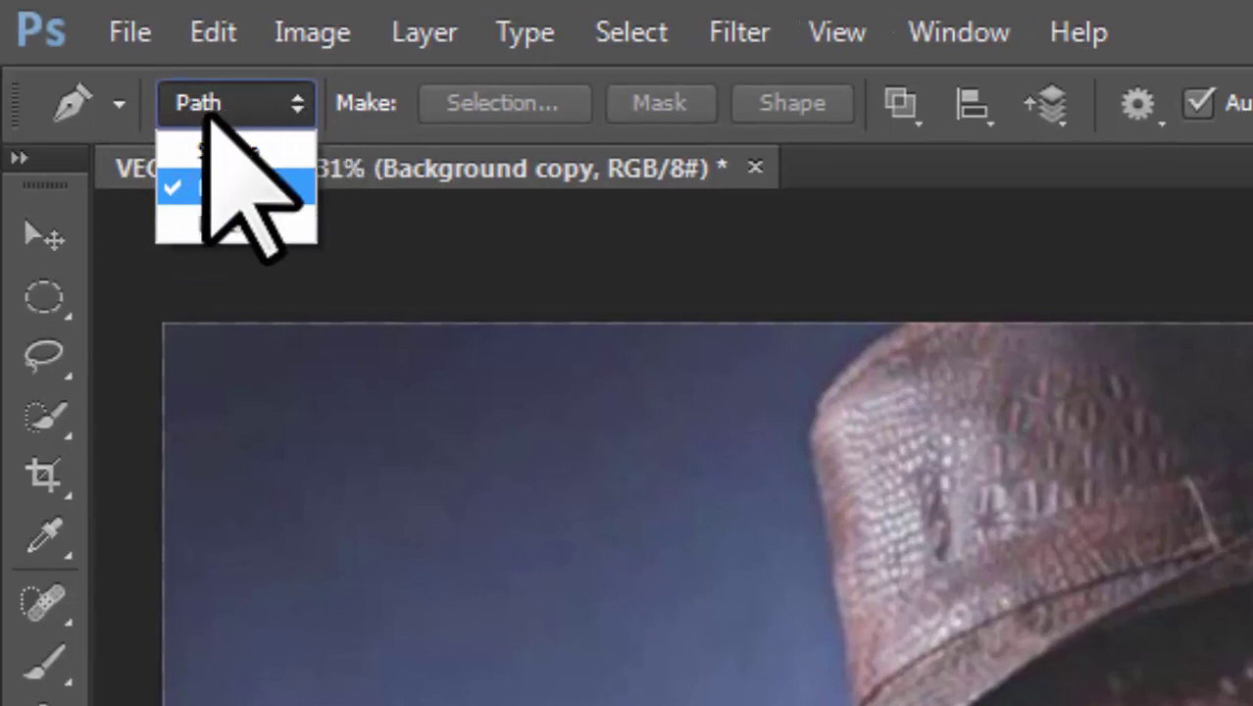
left_click(240, 189)
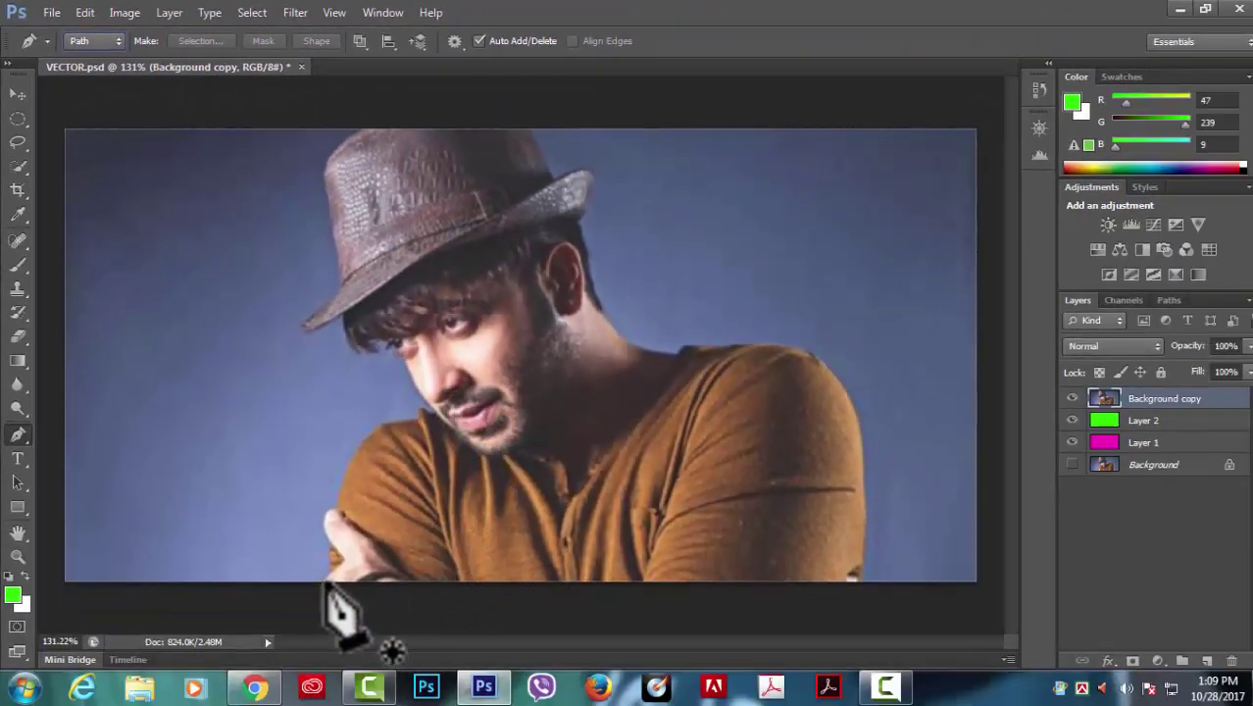
left_click(321, 582)
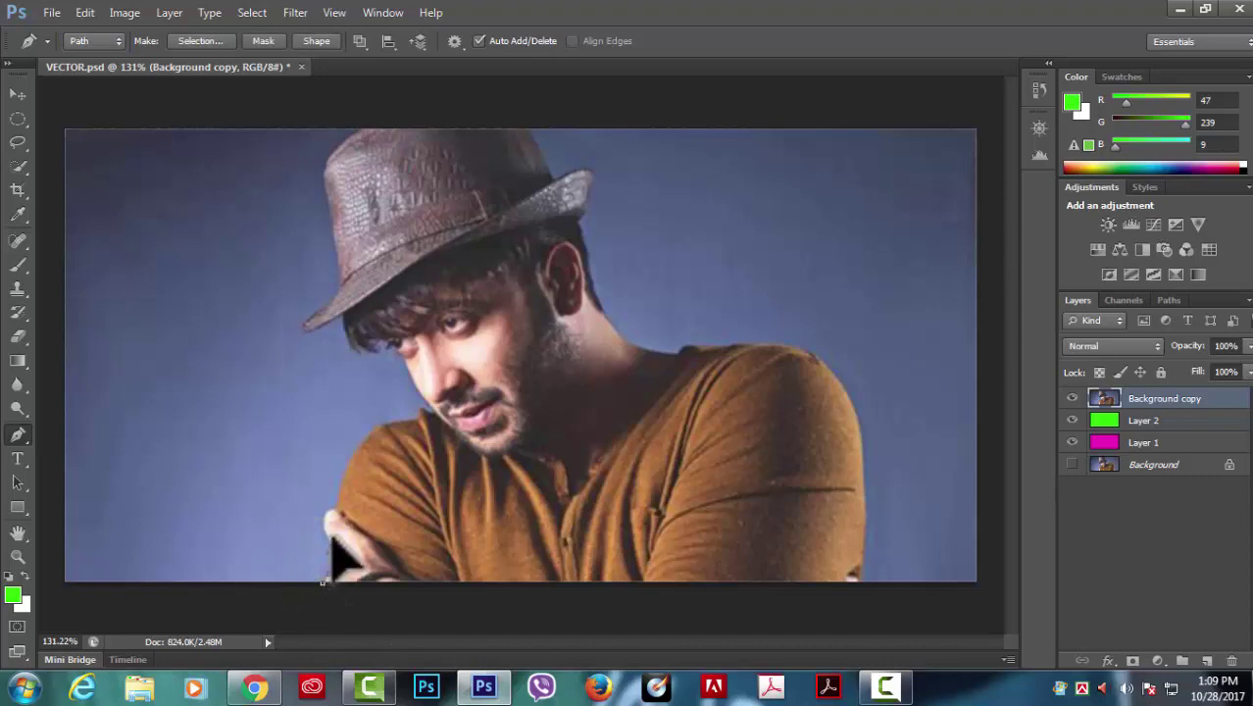
scroll(407, 517, "up", 2)
scroll(407, 517, "up", 1)
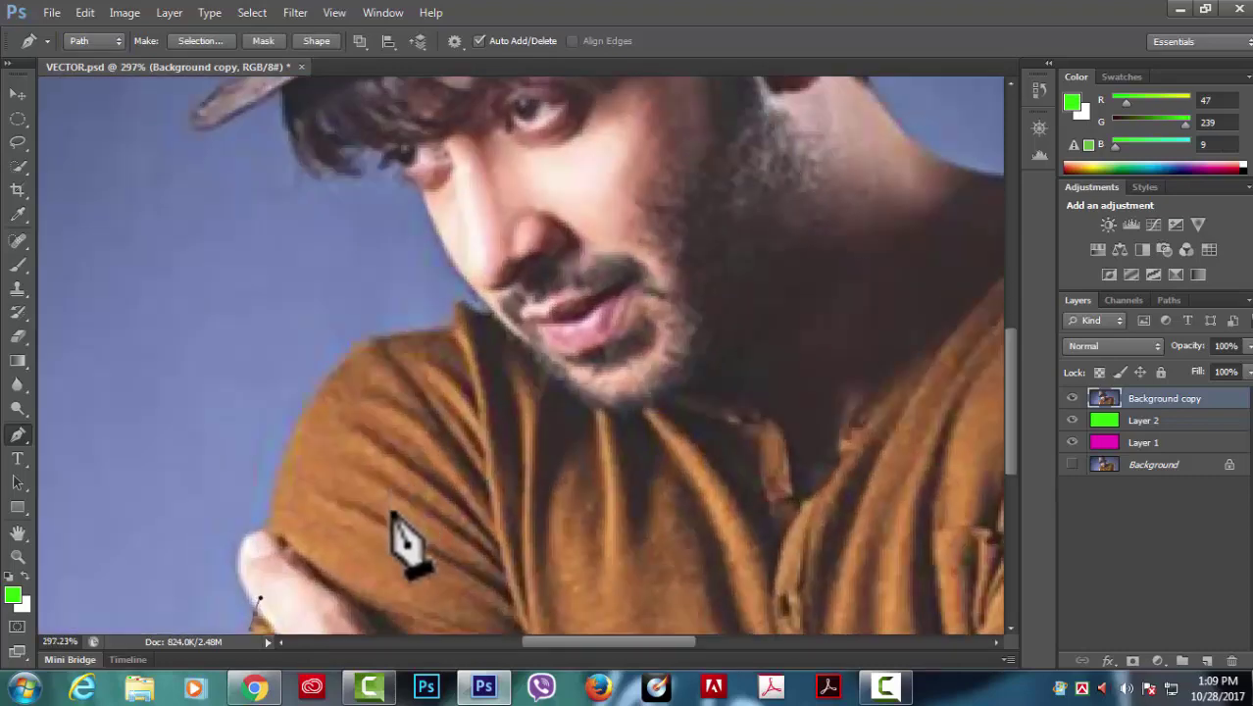
scroll(343, 520, "down", 2)
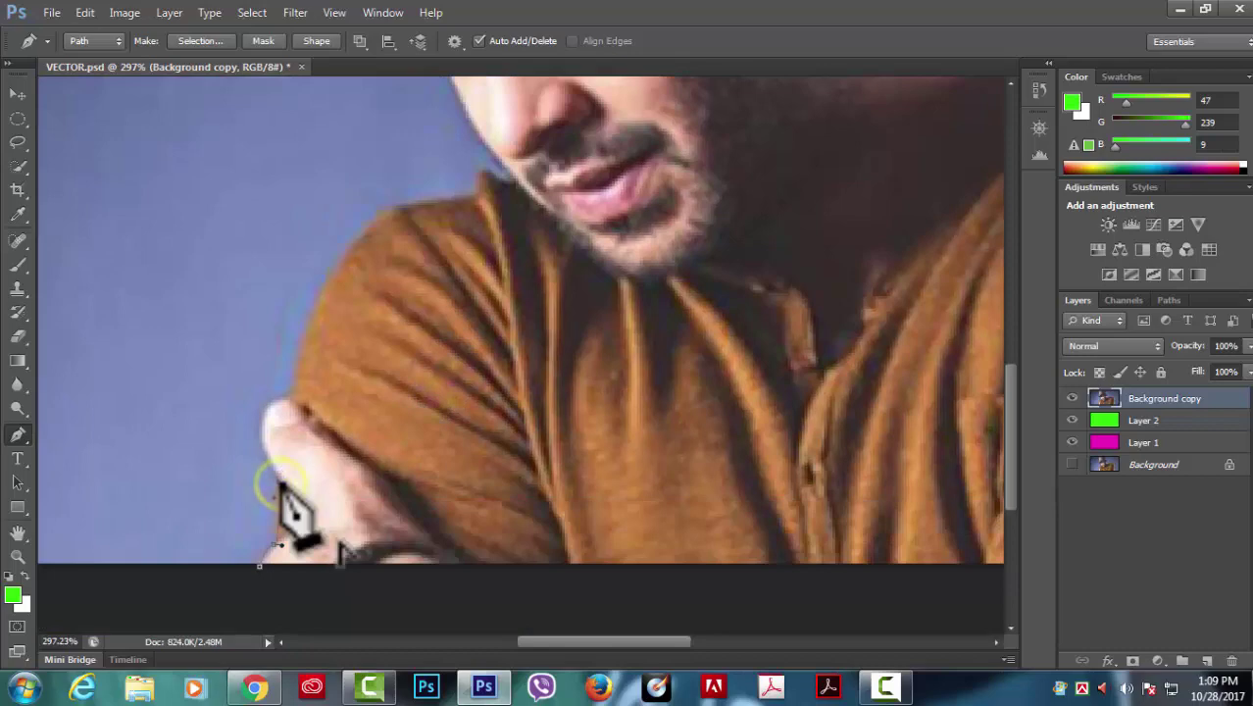
- Add curved anchors along the hand's edge and outer arm, breaking a handle
left_click(271, 405)
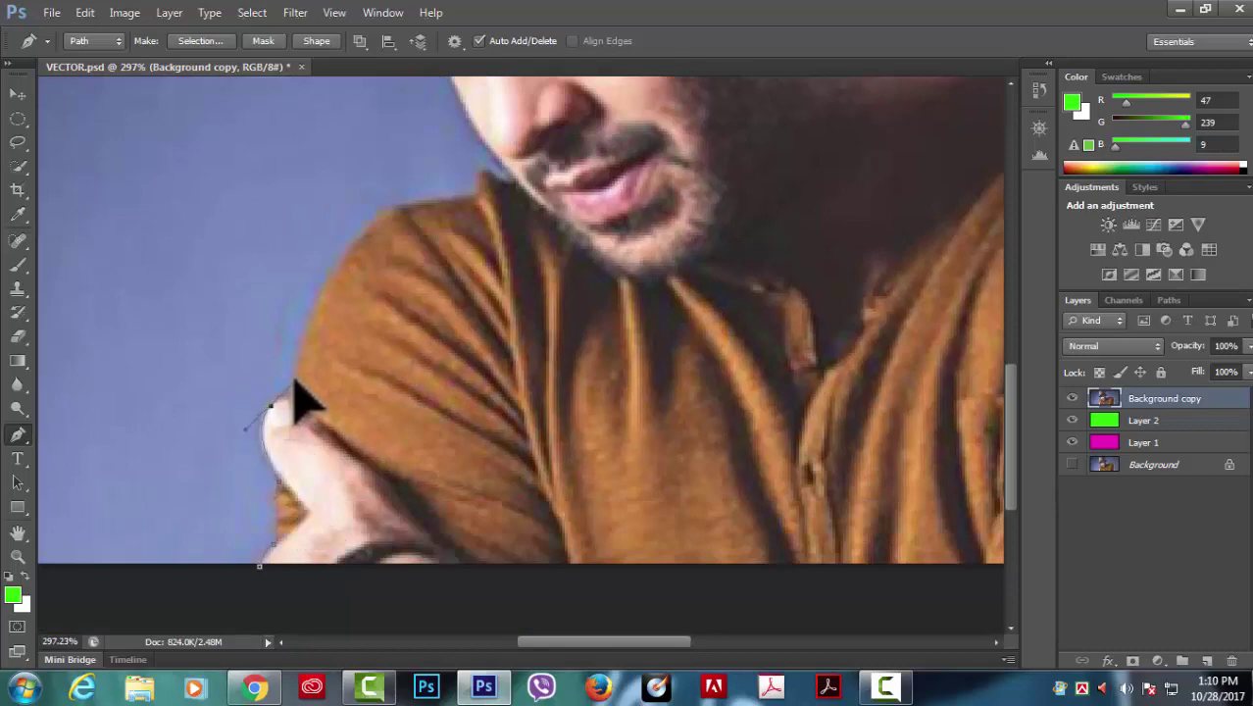
left_click_drag(295, 376, 296, 375)
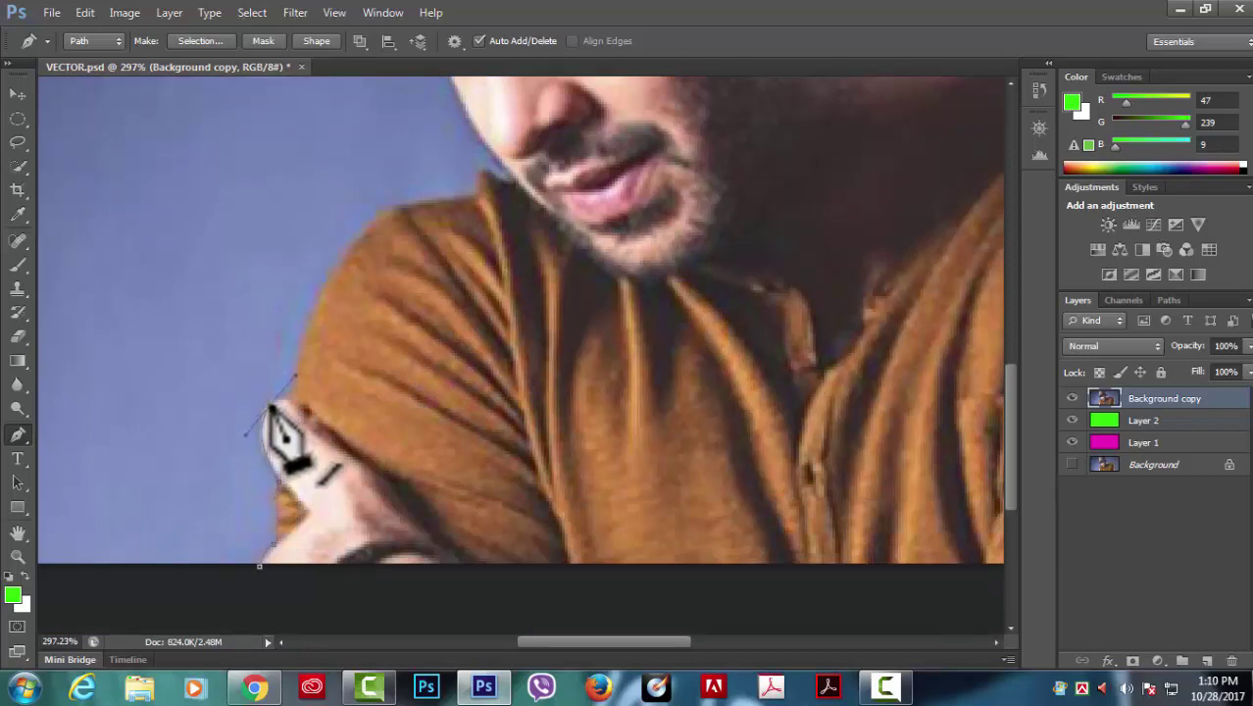
left_click(271, 405, "alt")
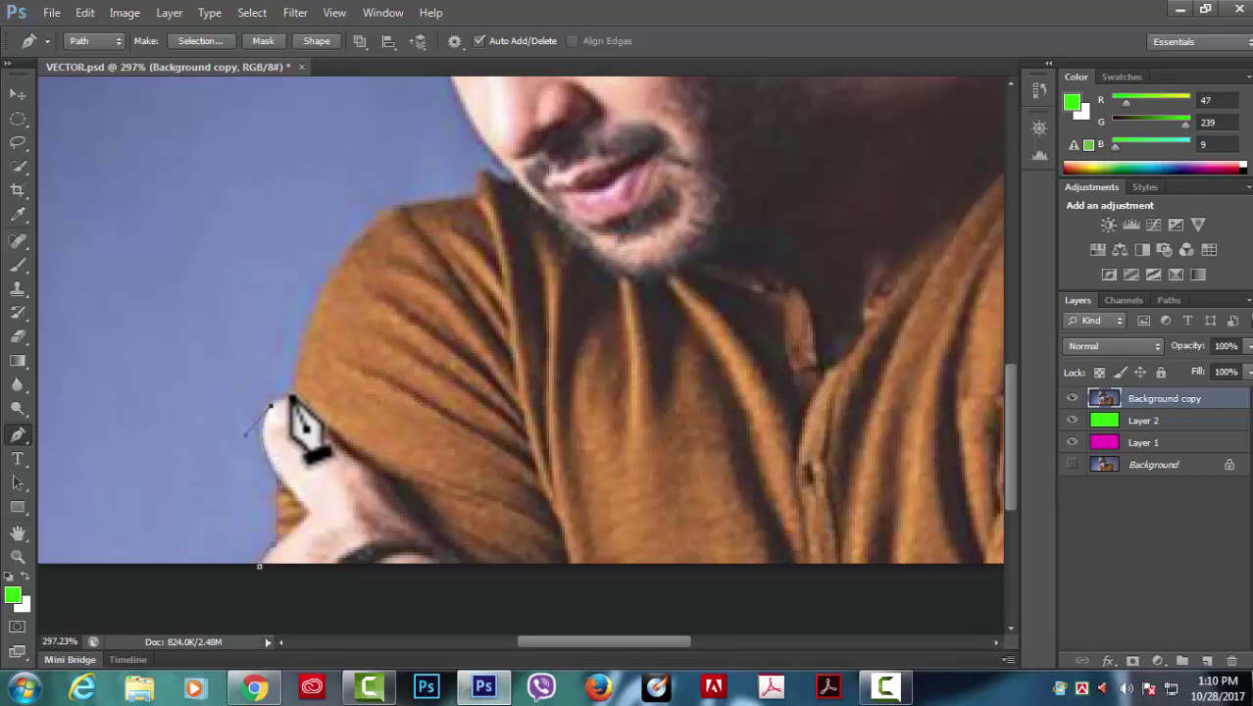
left_click_drag(292, 399, 294, 397)
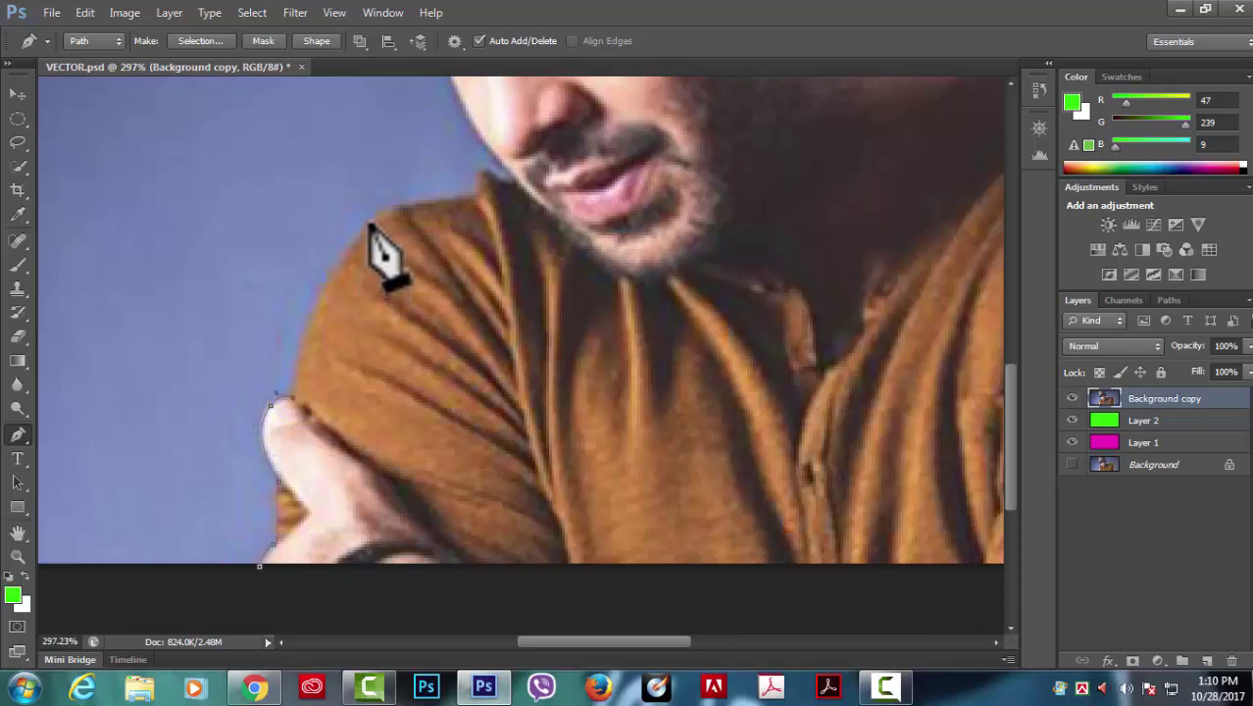
- Continue the path up and along the top of the shoulder
left_click_drag(348, 245, 366, 238)
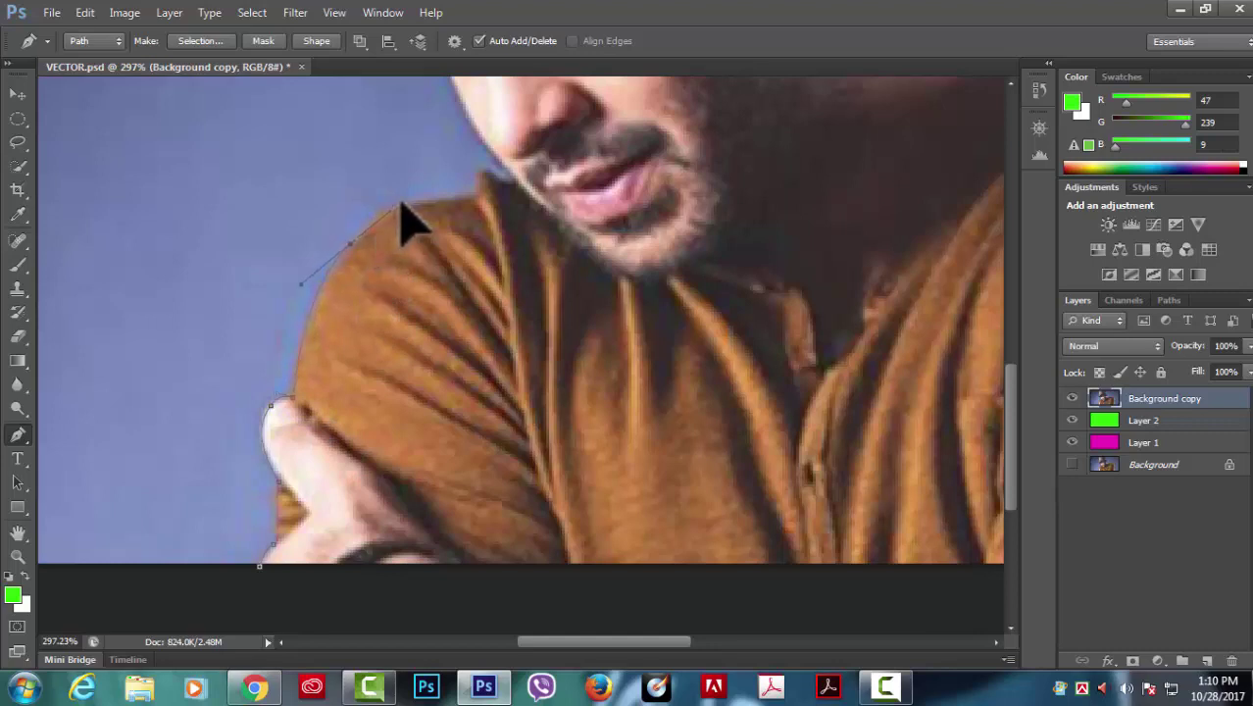
left_click_drag(403, 197, 404, 198)
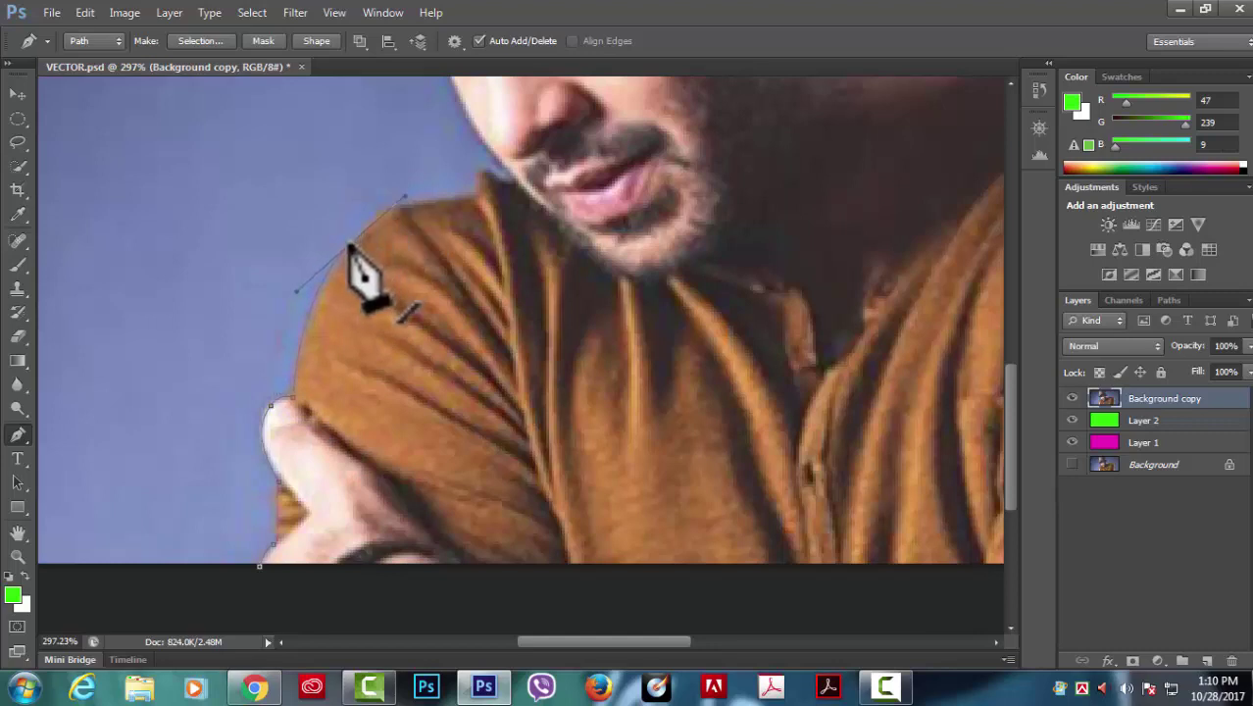
left_click(349, 244, "alt")
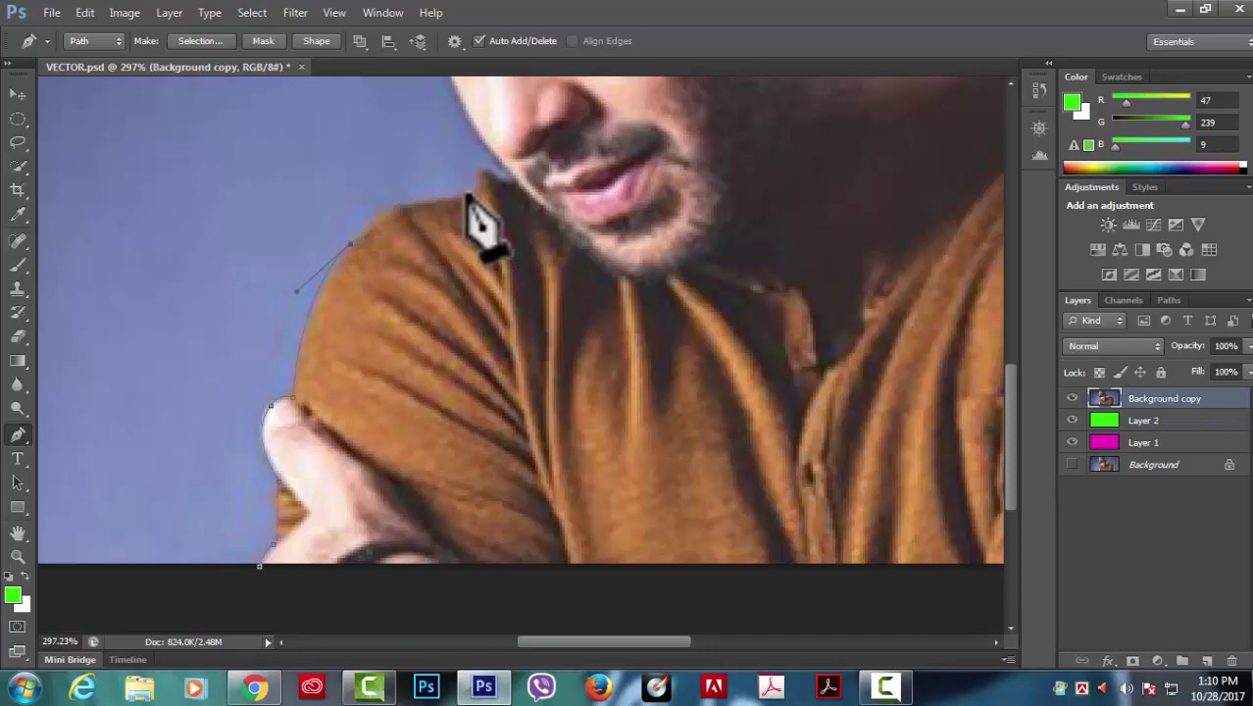
left_click_drag(473, 195, 551, 206)
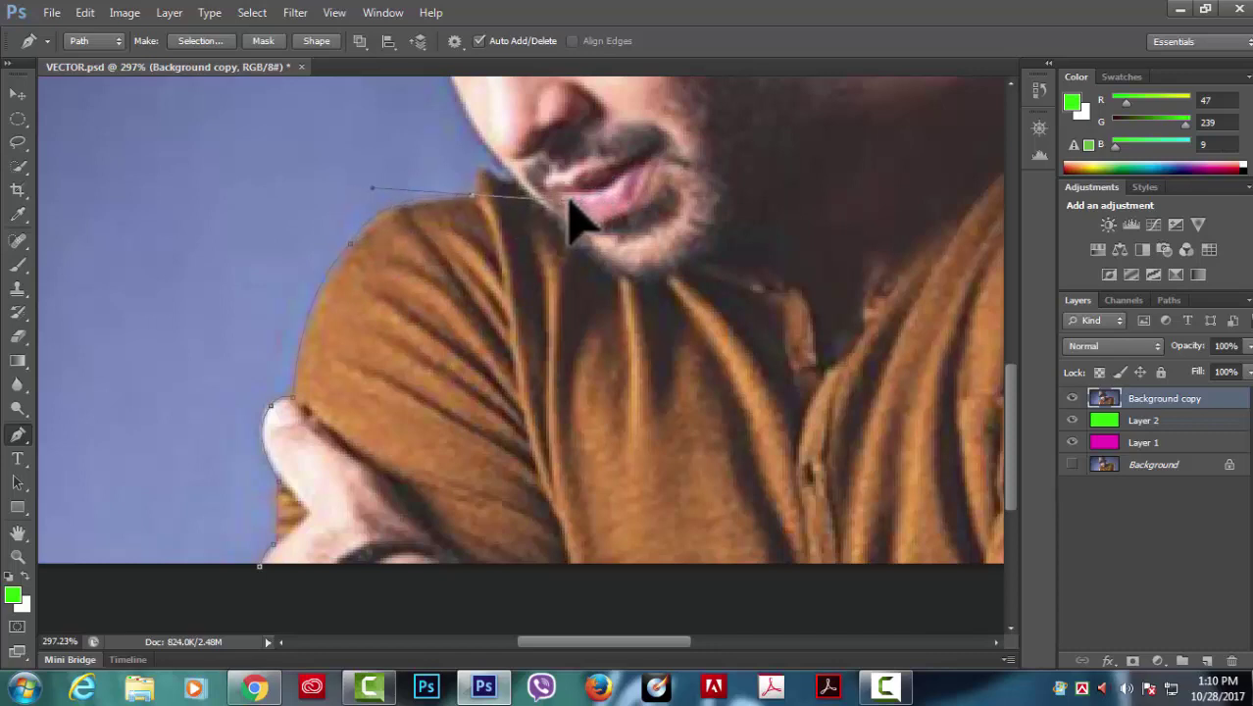
scroll(422, 236, "up", 5)
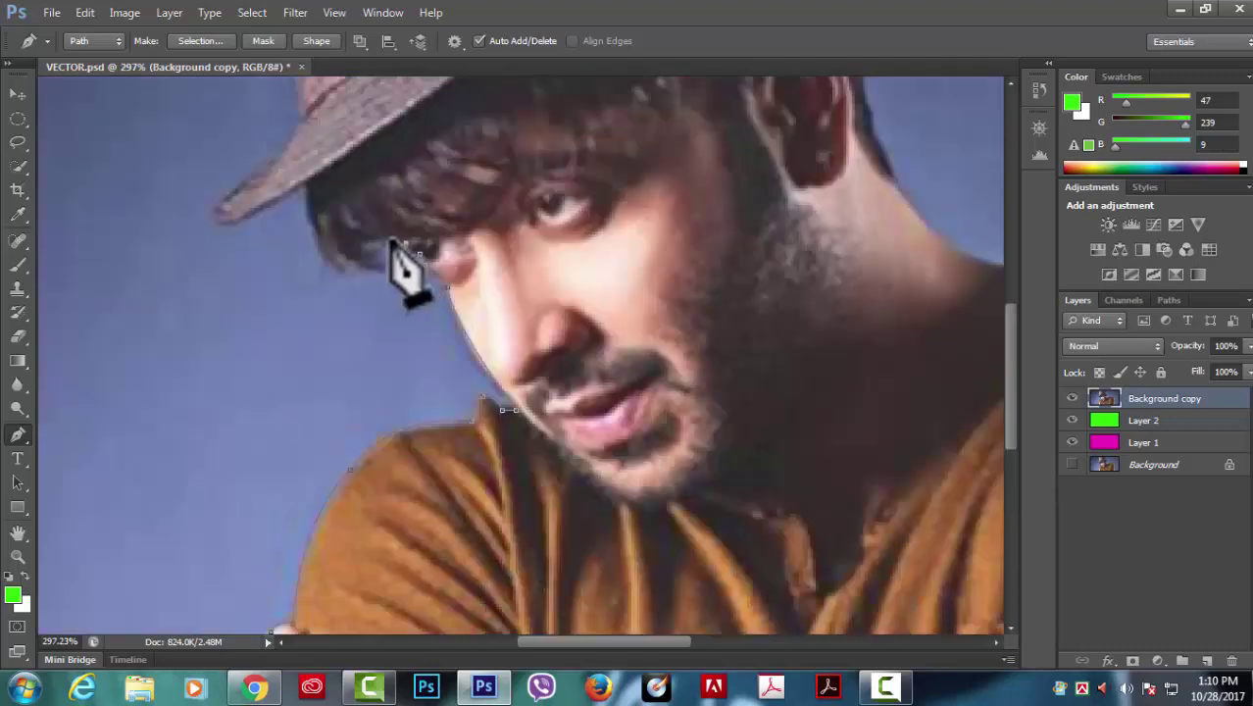
scroll(392, 235, "up", 8)
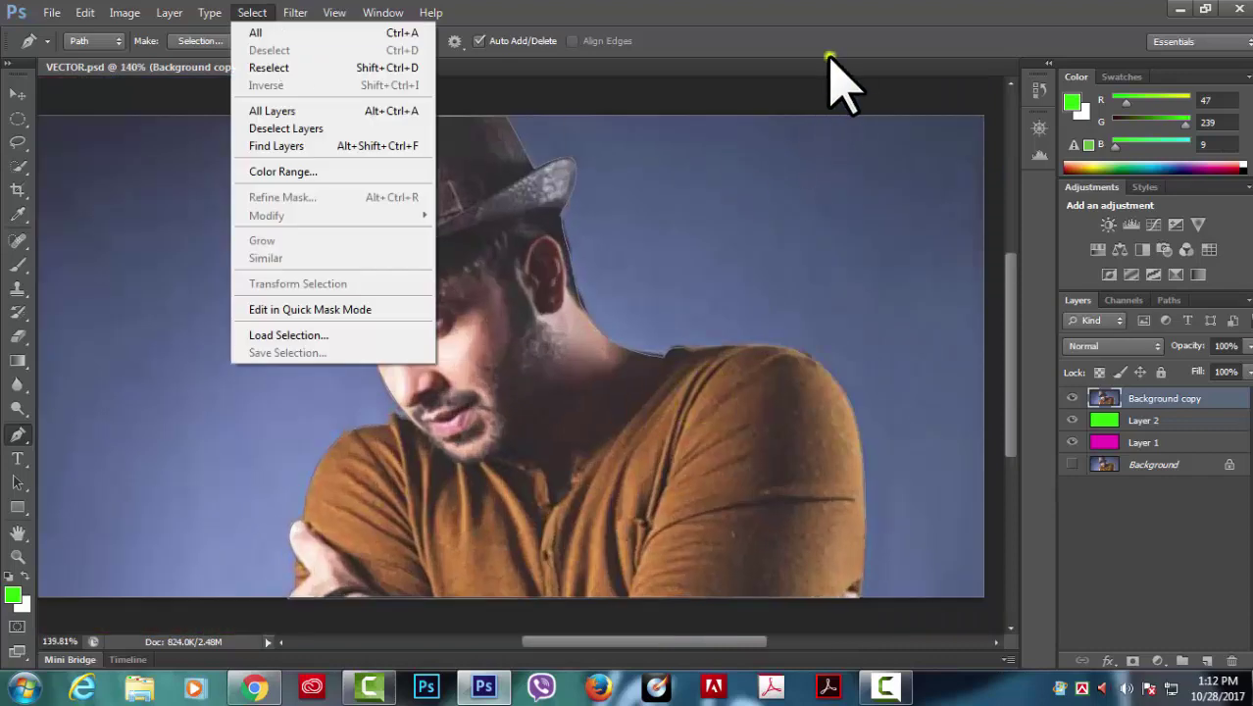
key("Escape")
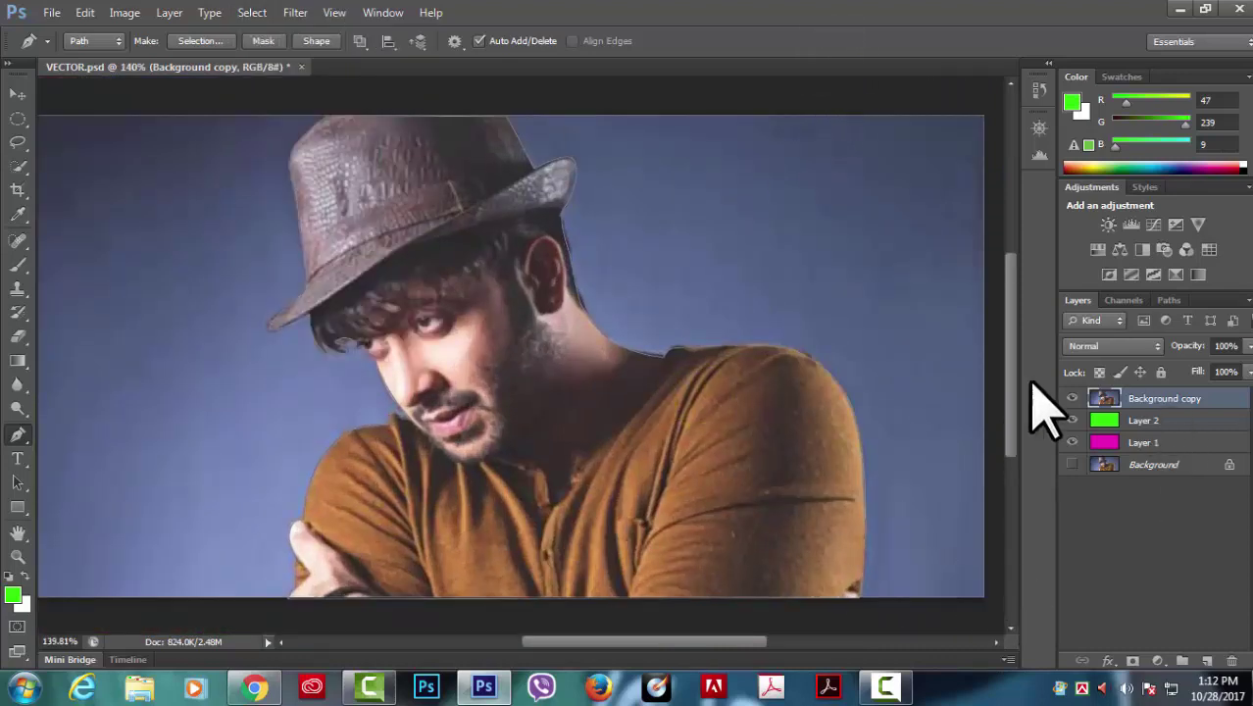
- Load the Work Path as a selection, deselect it, and return to the Layers panel
left_click(1170, 302)
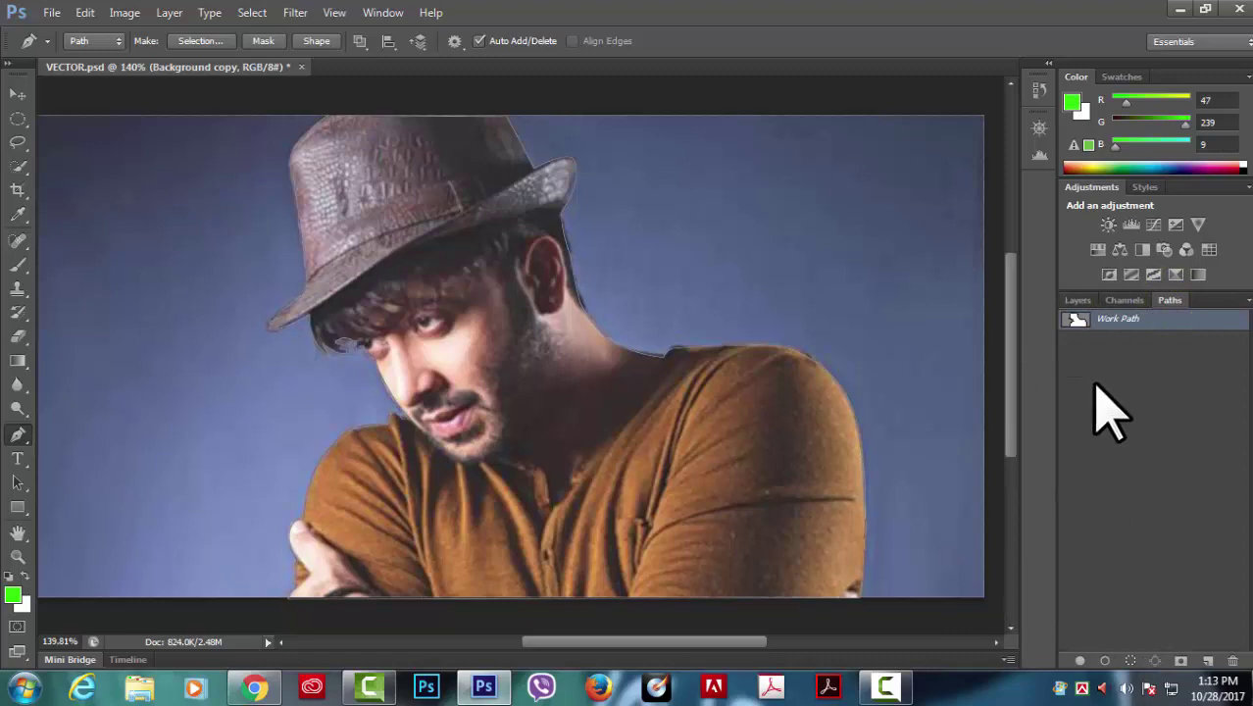
left_click(1074, 321, "ctrl")
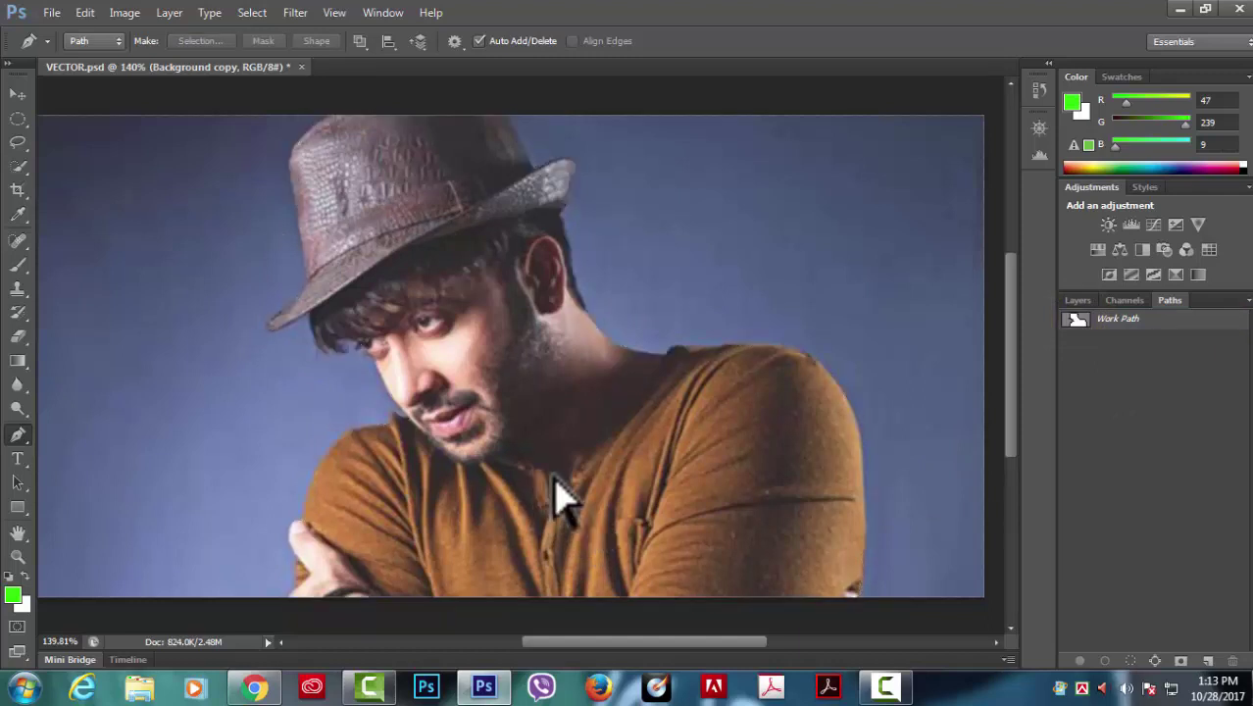
key("ctrl+d")
key("F7")
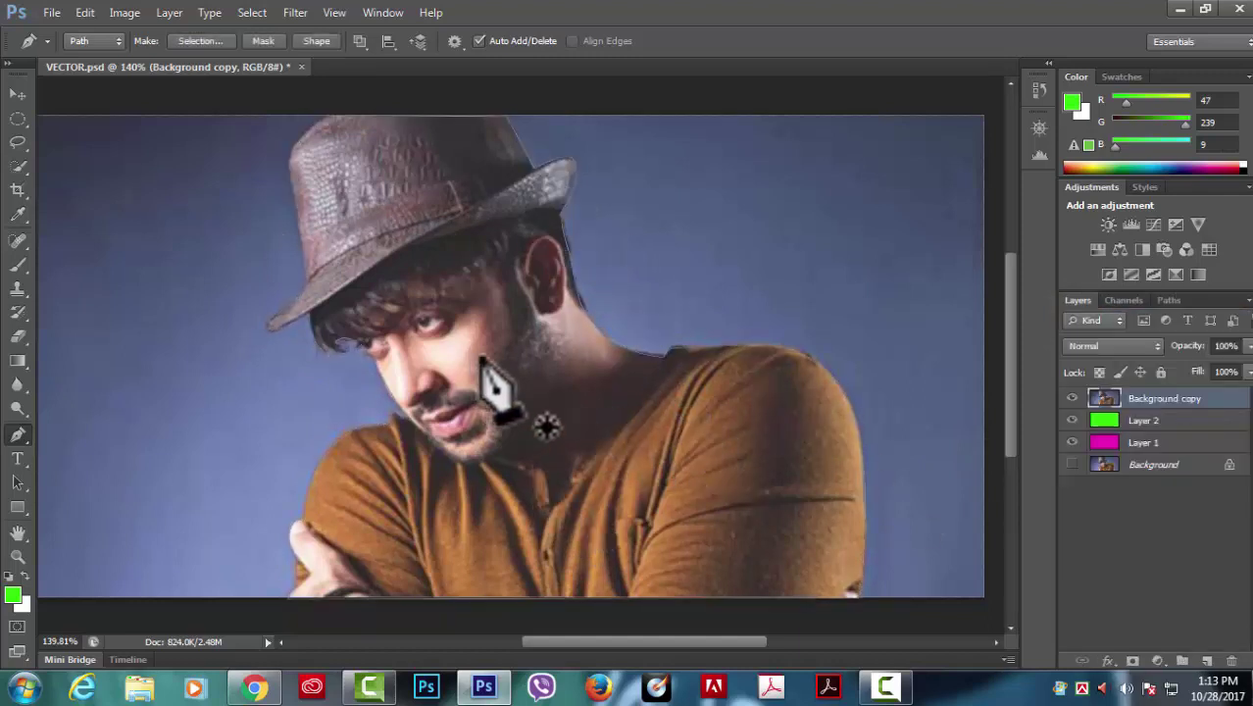
- Make a selection from the path with 0-pixel feather, then clear it
right_click(483, 357)
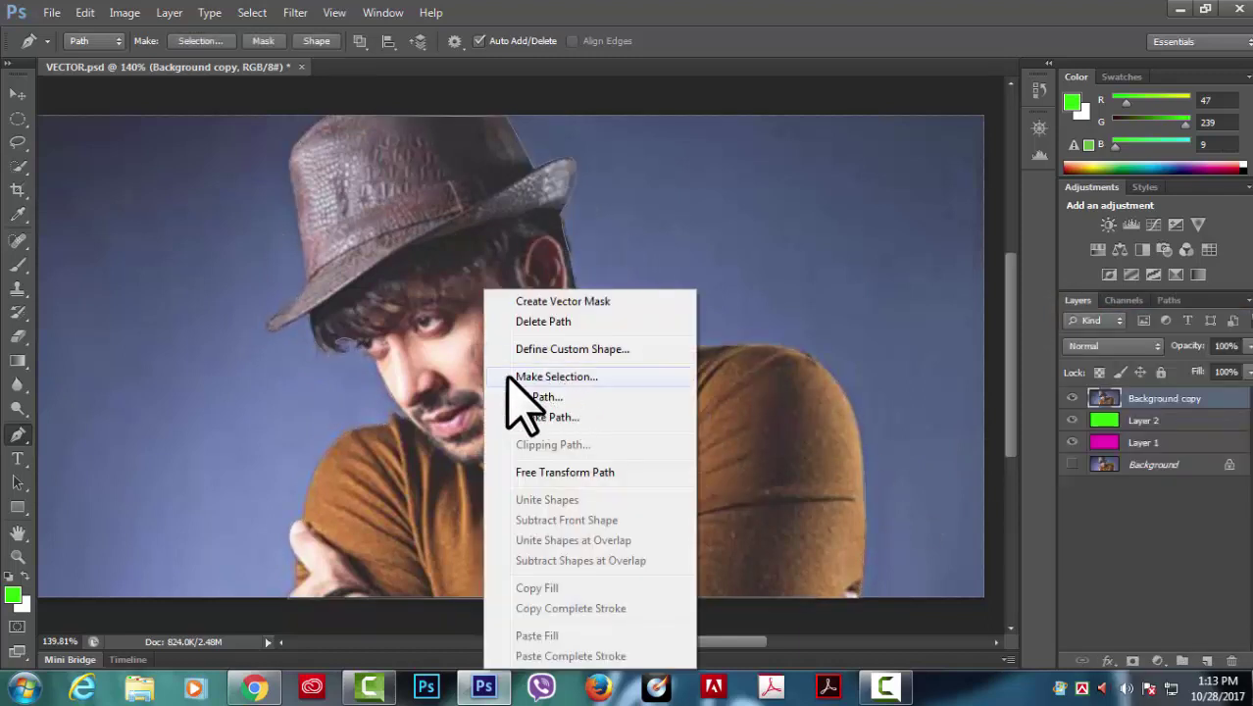
left_click(571, 374)
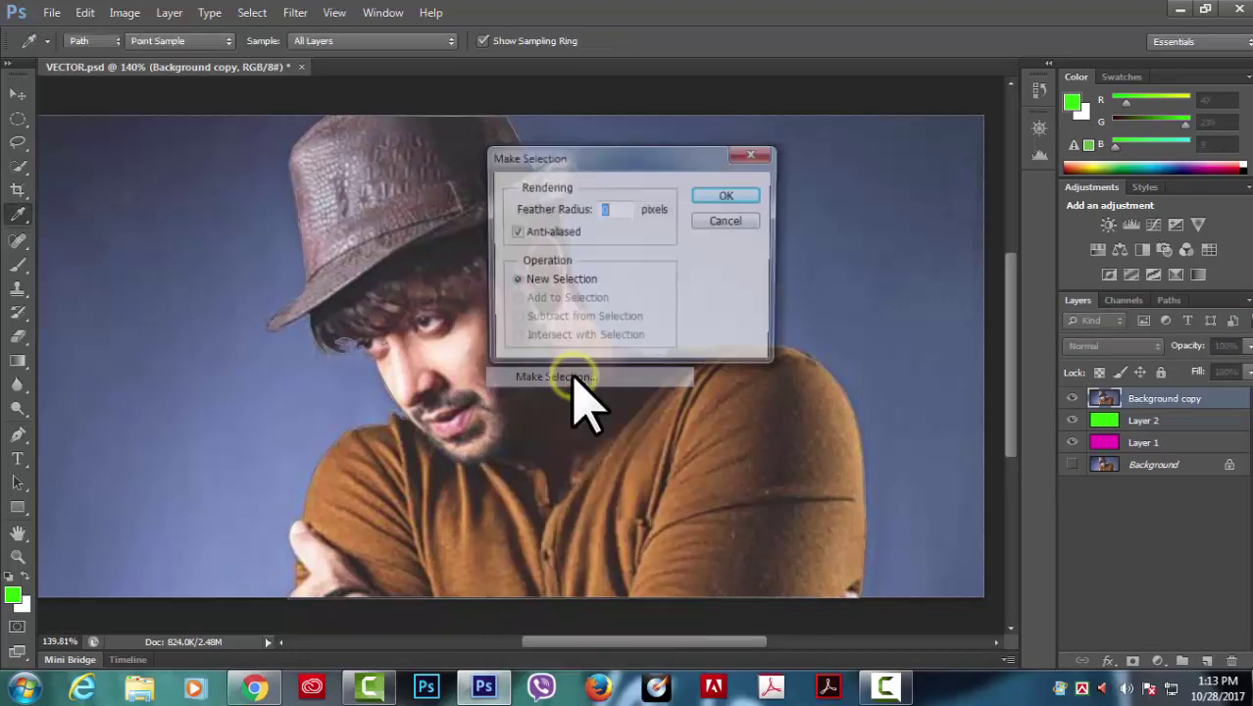
left_click(731, 196)
key("ctrl+d")
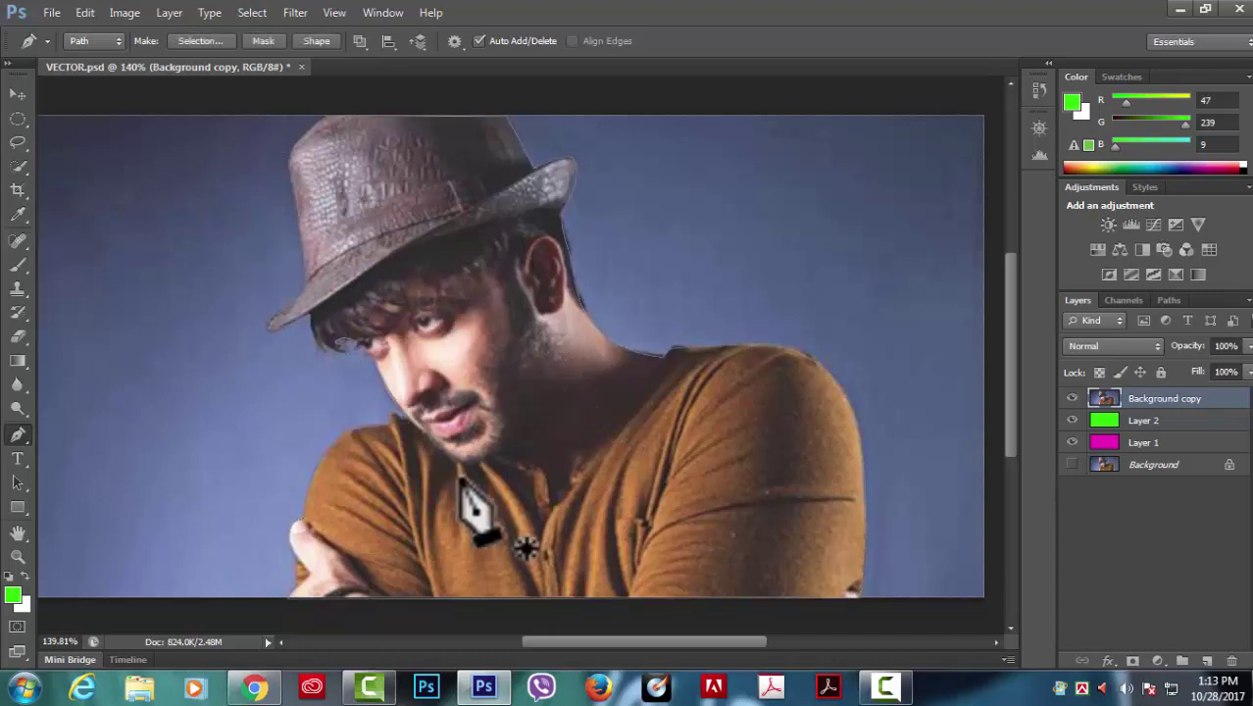
- Apply the current path as a vector mask on Background copy and select that mask
left_click(170, 13)
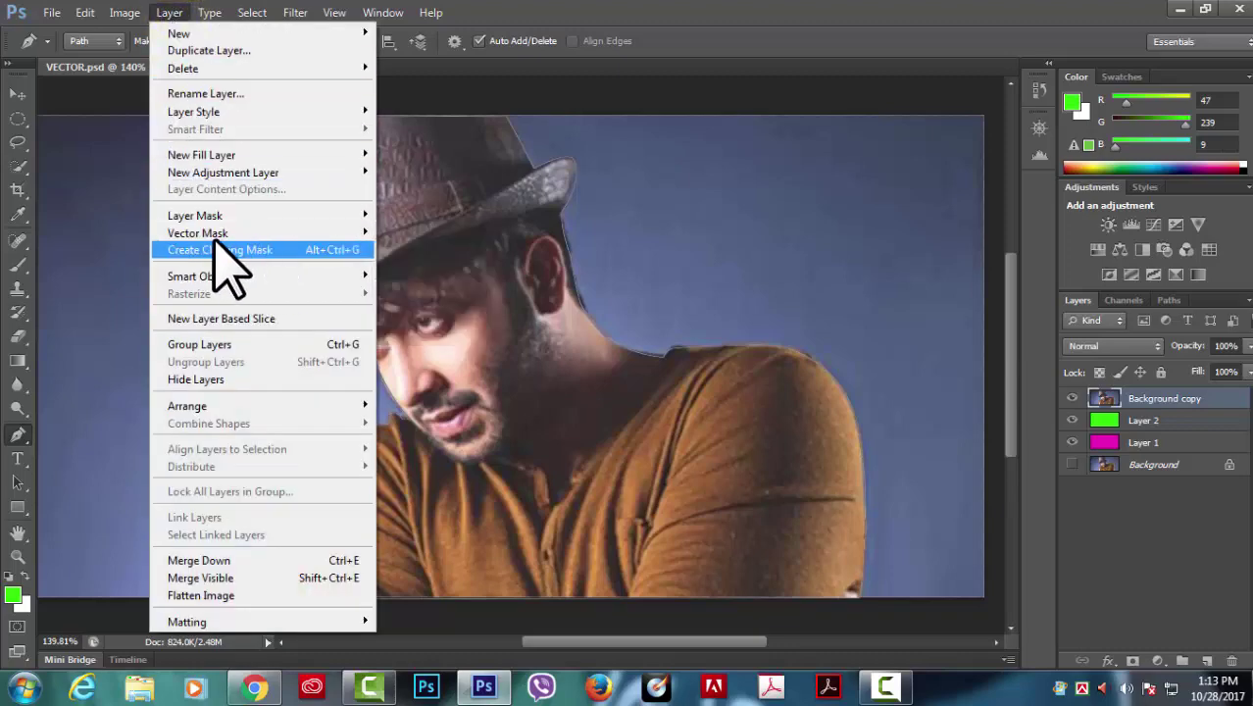
mouse_move(364, 431)
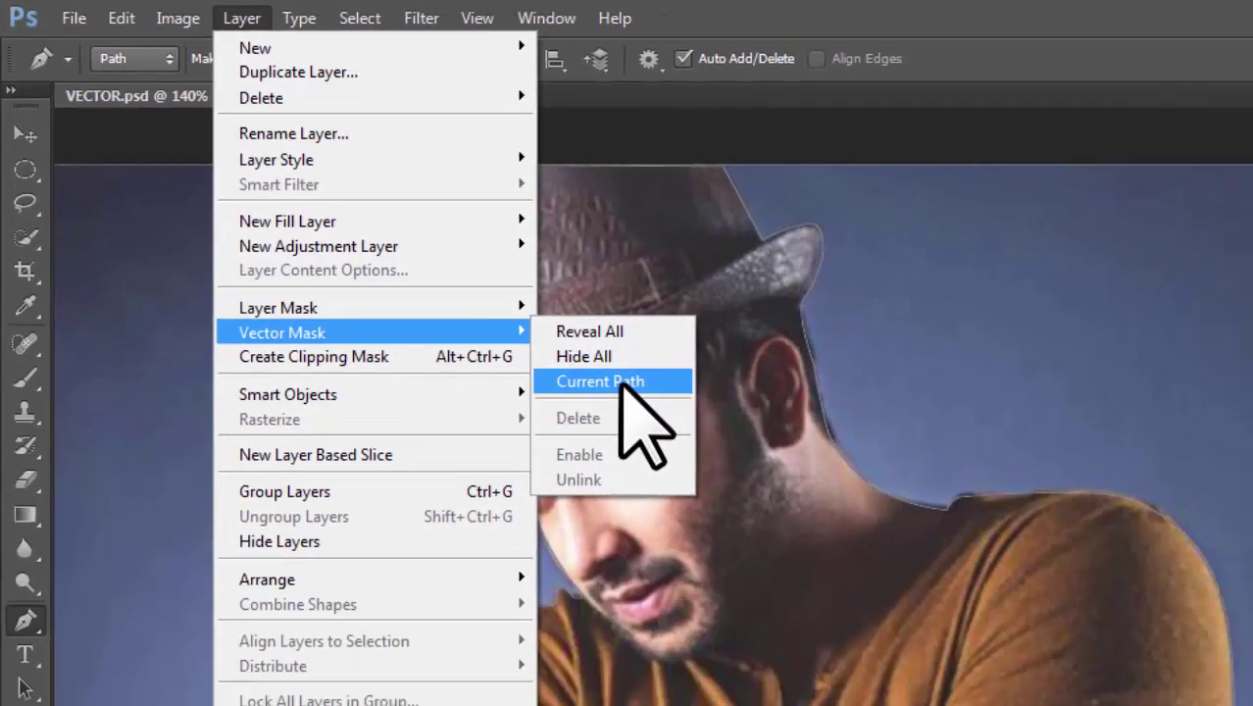
left_click(621, 383)
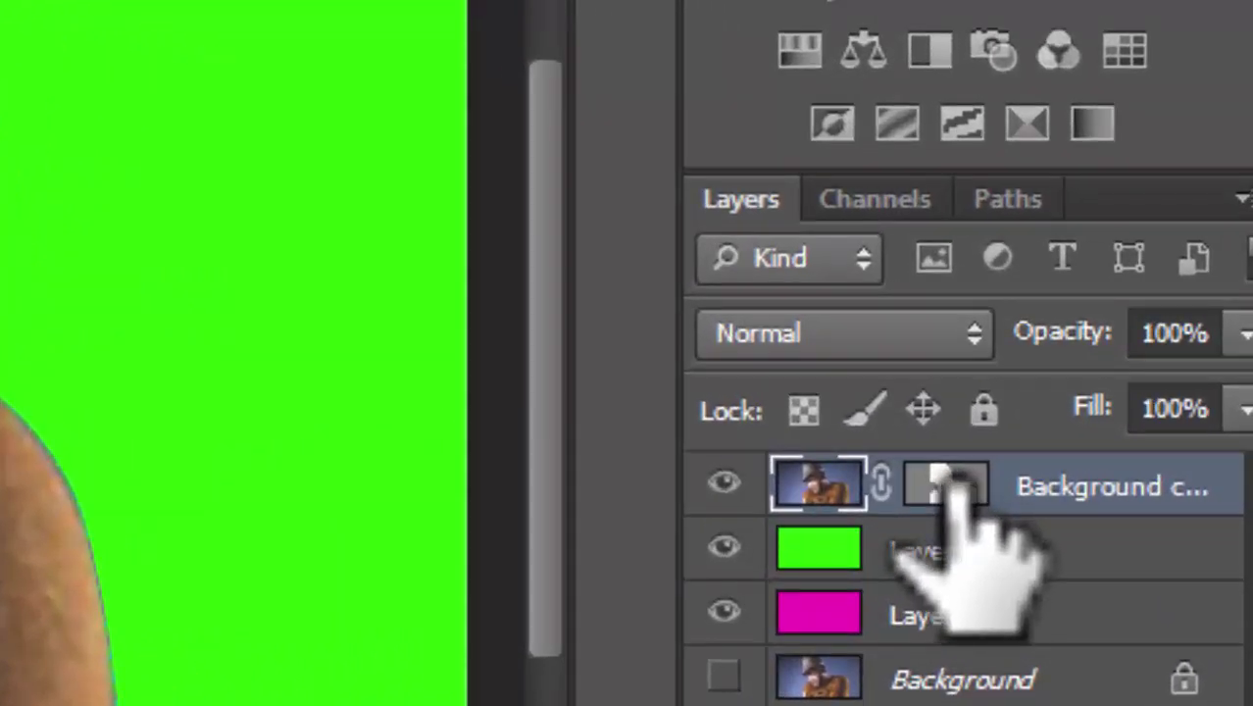
left_click(944, 481)
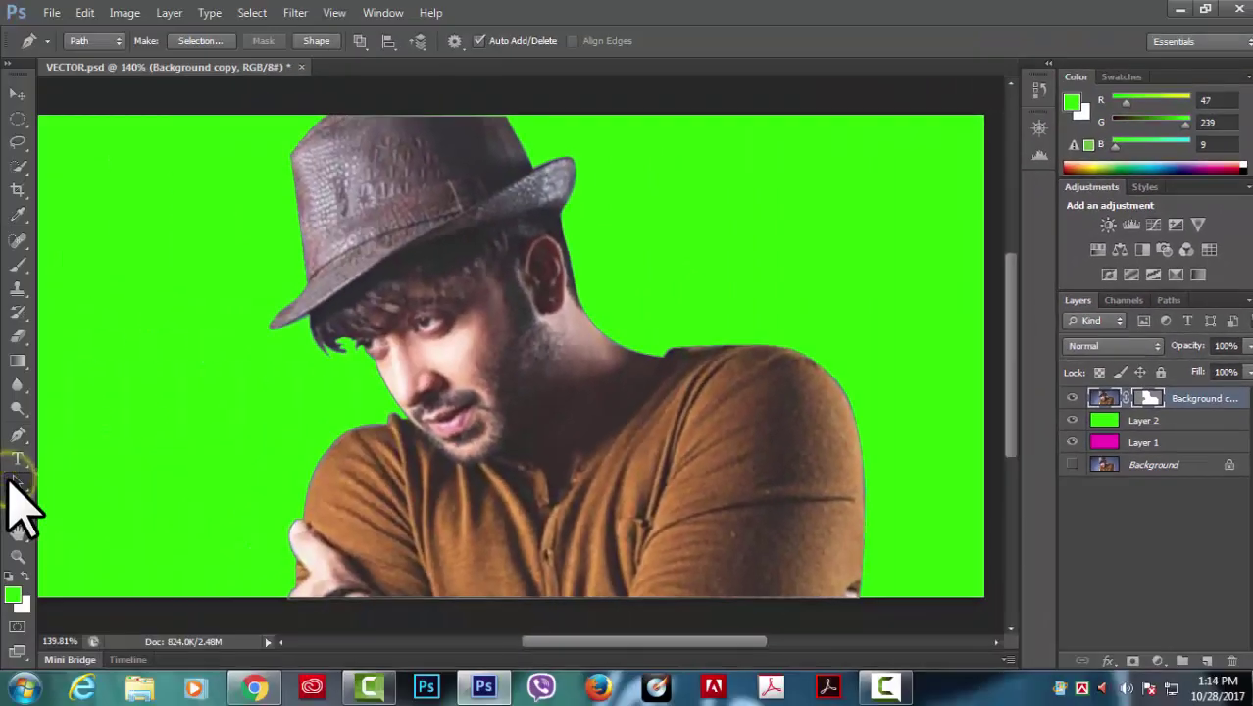
- With Path Selection, zoom in and nudge the path segment beside the hat brim
right_click(12, 482)
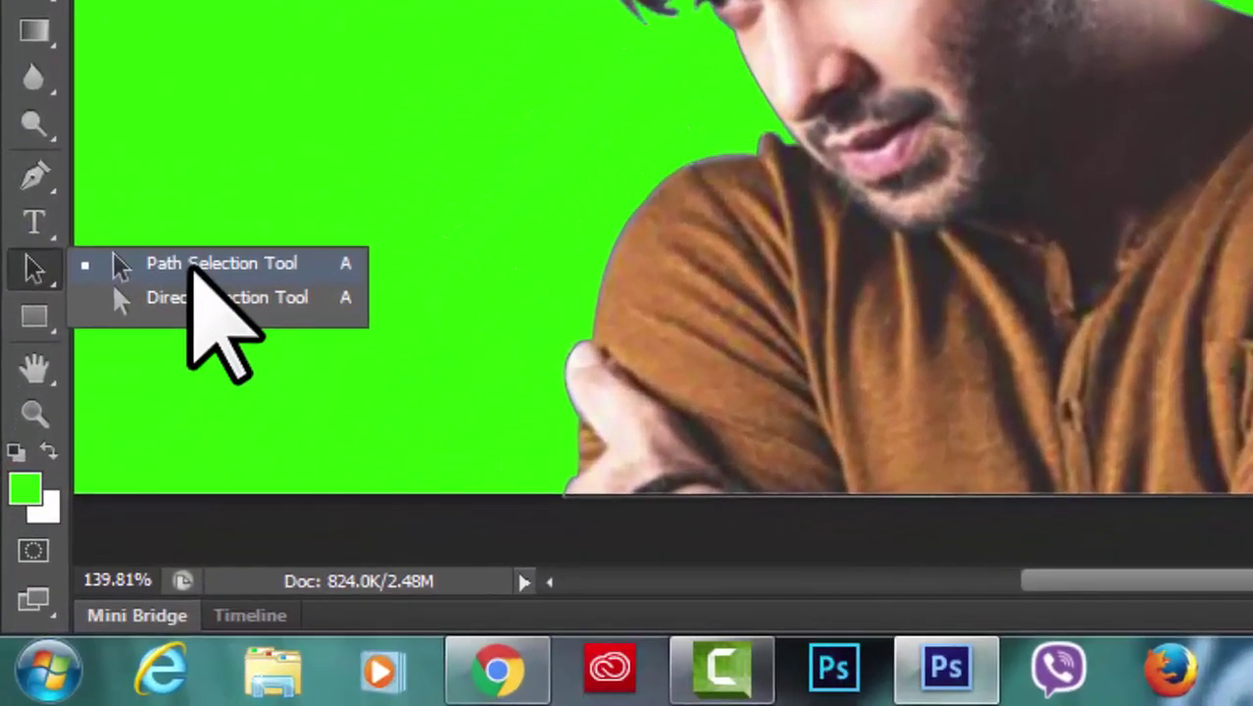
left_click(96, 482)
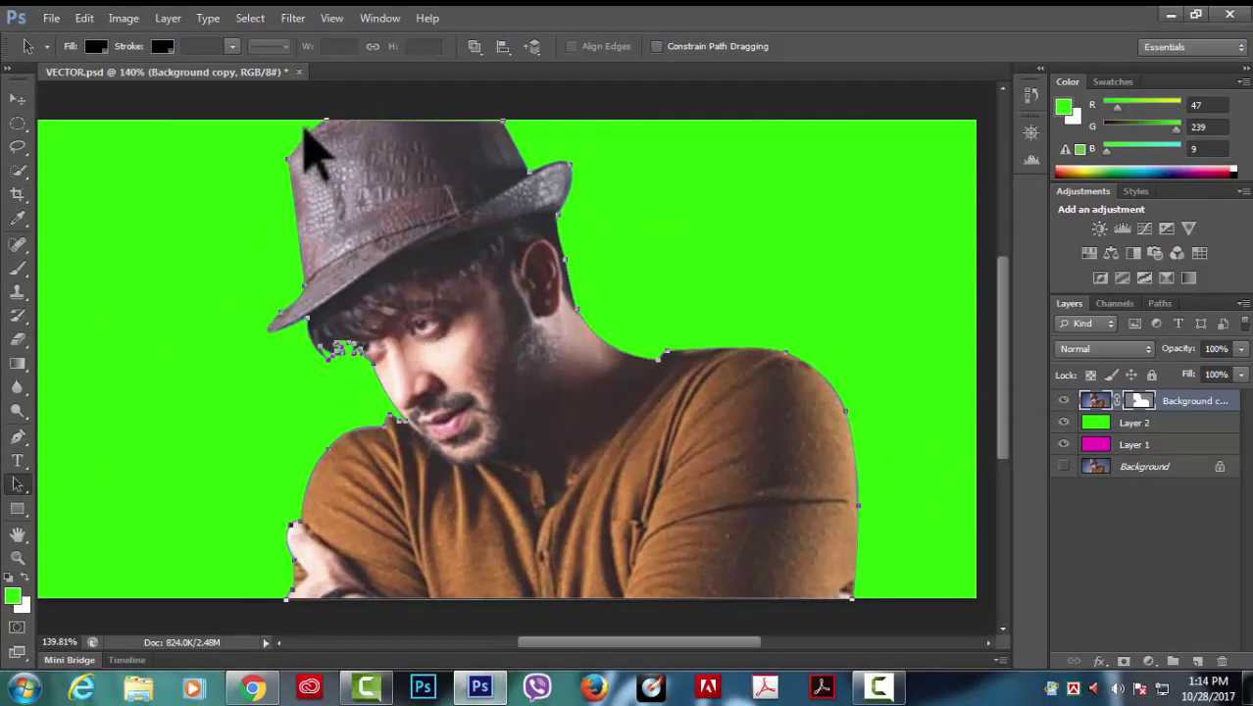
scroll(594, 365, "up", 2)
scroll(598, 367, "up", 2)
scroll(603, 372, "up", 2)
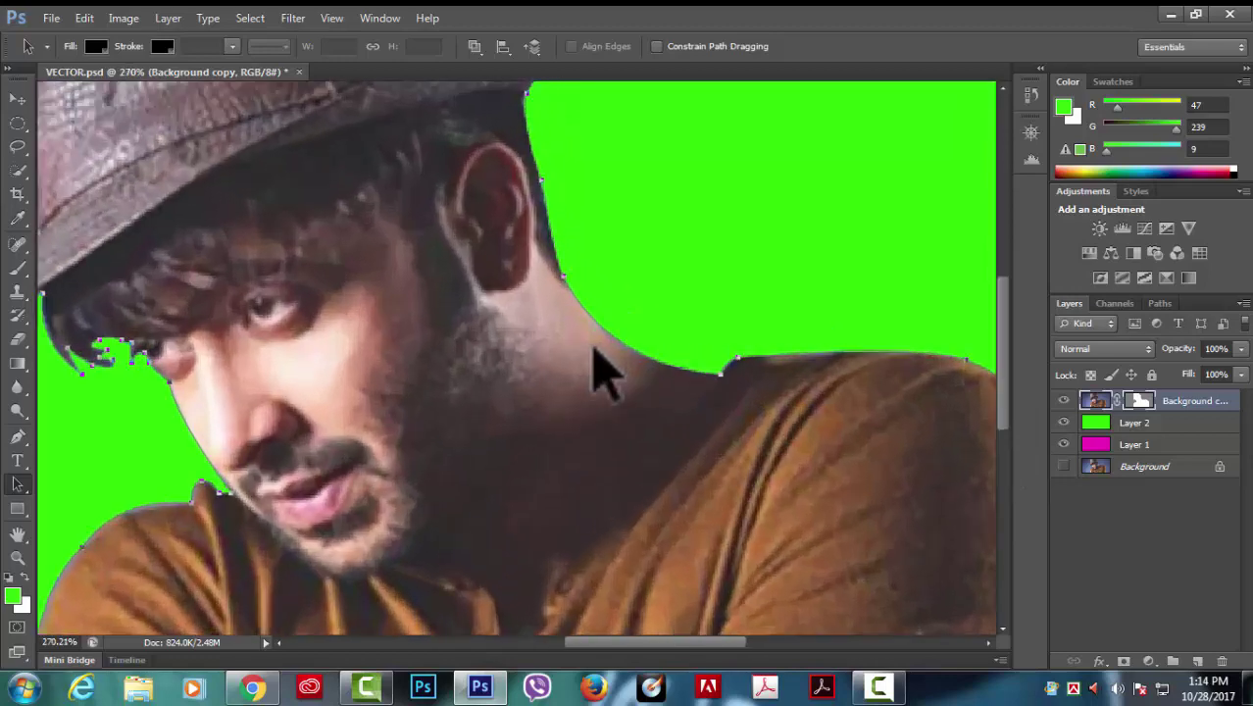
scroll(201, 436, "down", 2)
left_click_drag(1002, 435, 1003, 372)
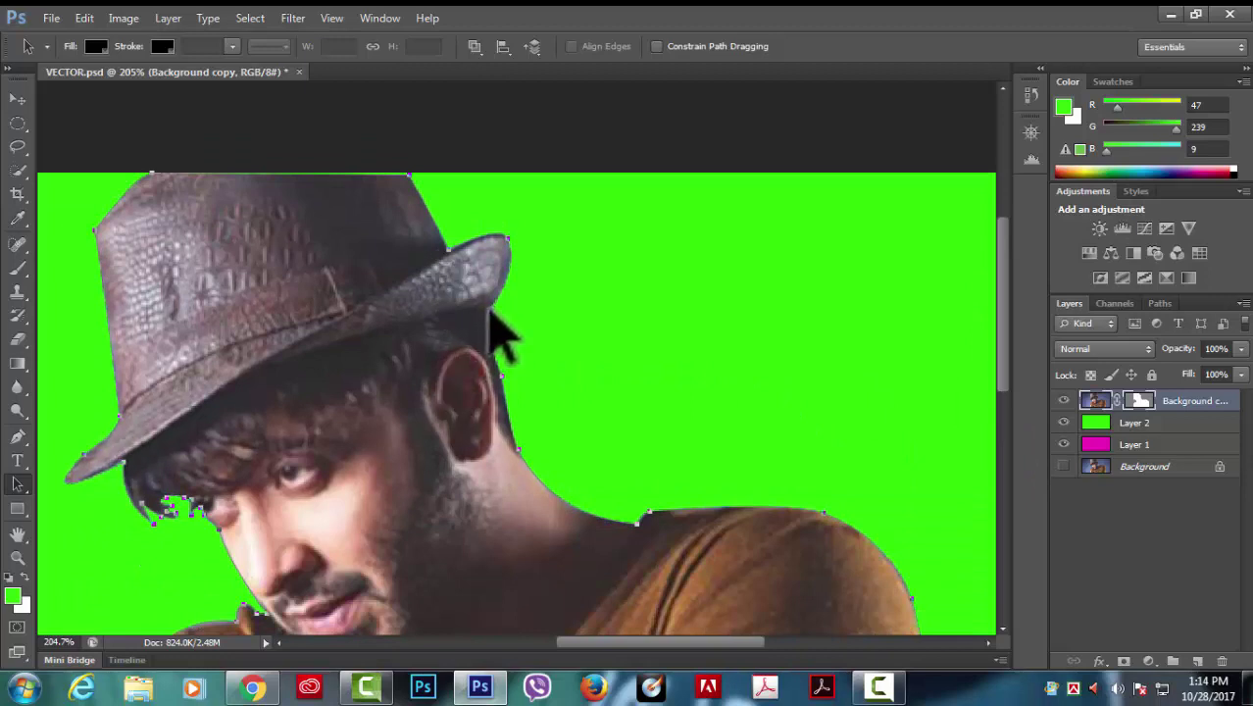
left_click_drag(495, 334, 498, 336)
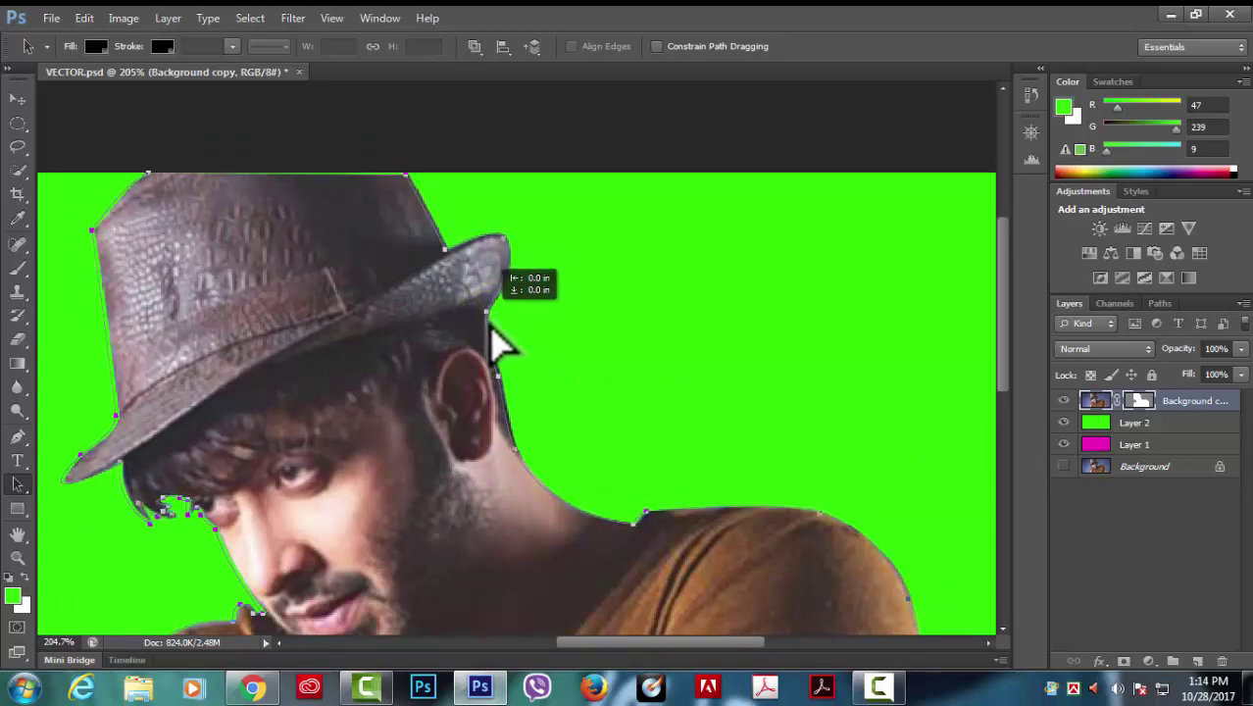
- With Direct Selection, reshape the outline's curve to follow the hat brim
right_click(17, 484)
left_click(81, 500)
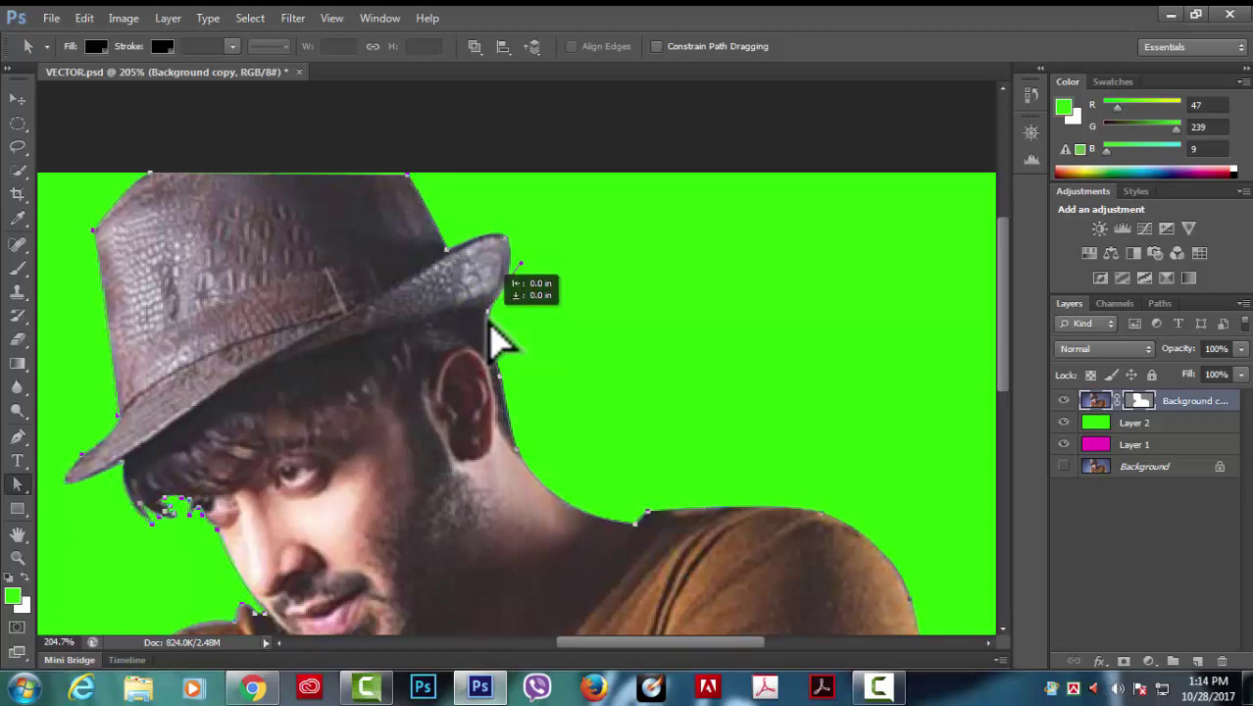
left_click_drag(491, 314, 493, 334)
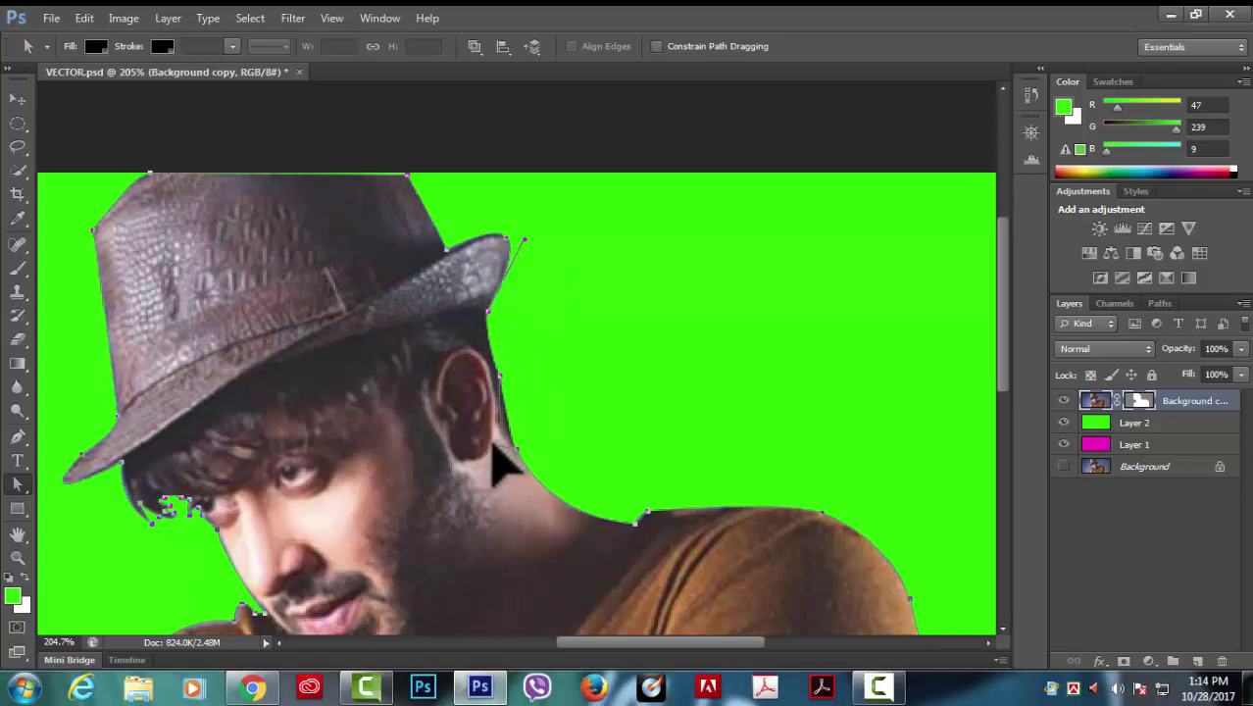
scroll(571, 480, "down", 2)
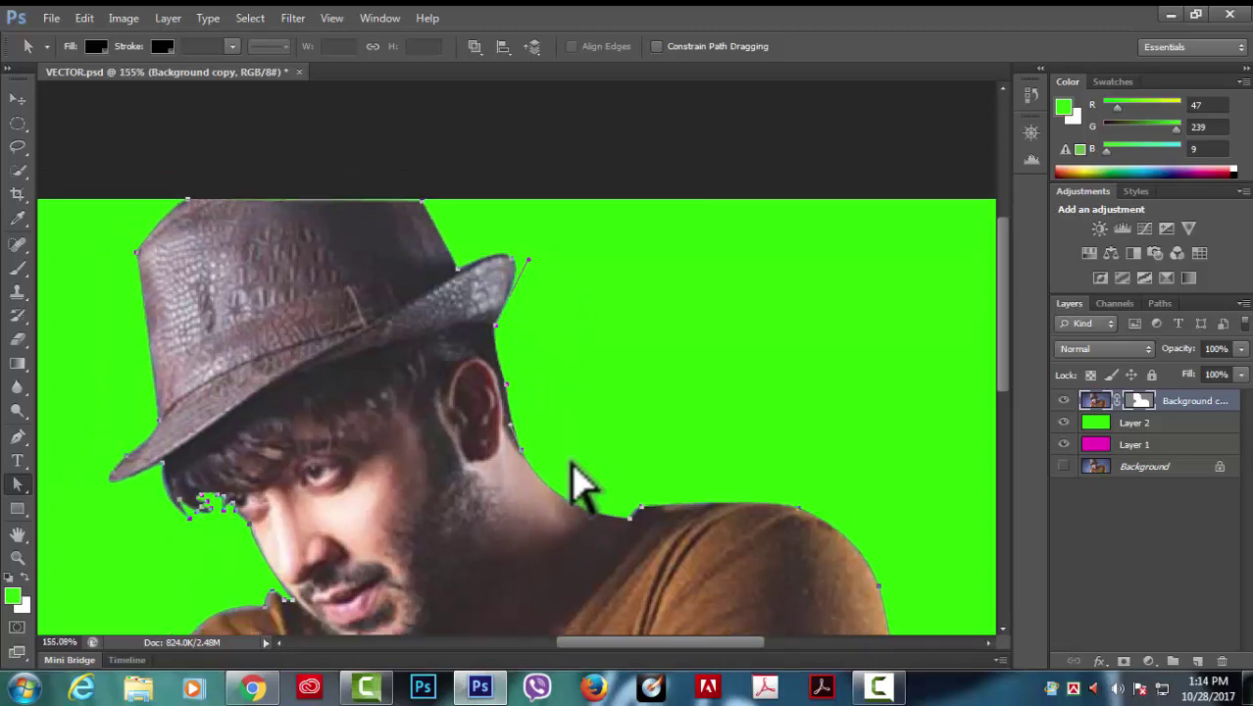
scroll(579, 481, "down", 4)
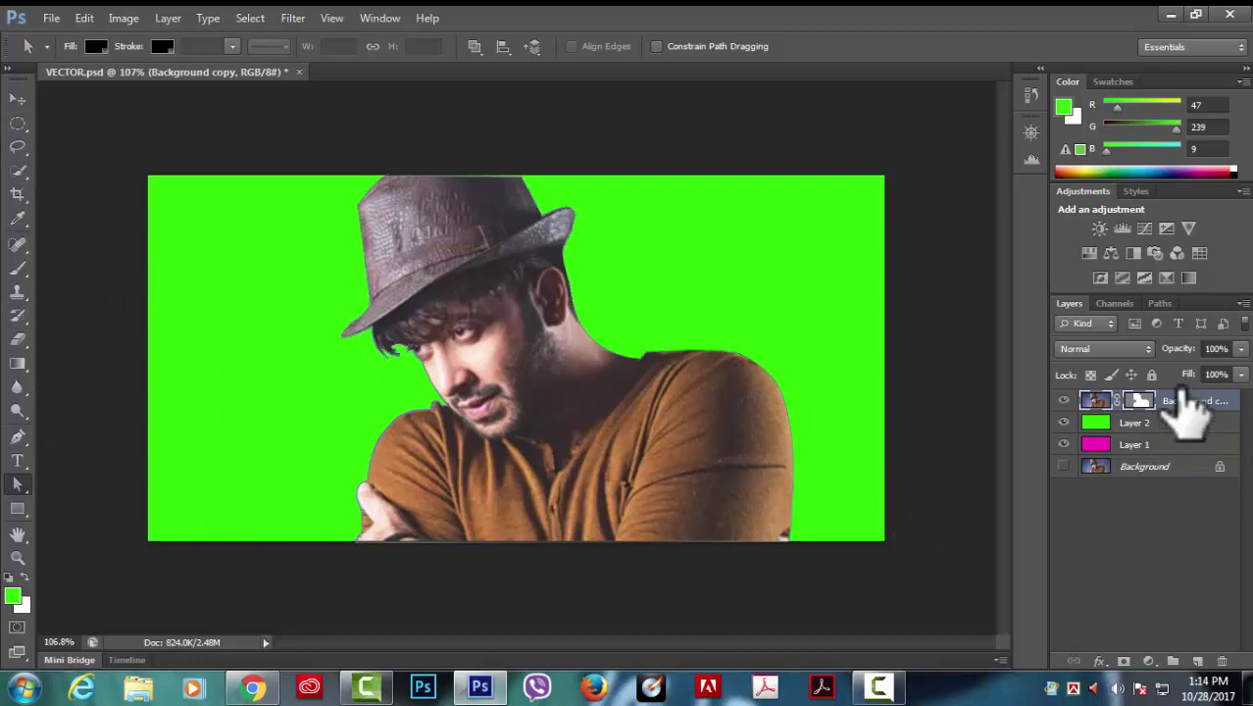
left_click(1189, 406)
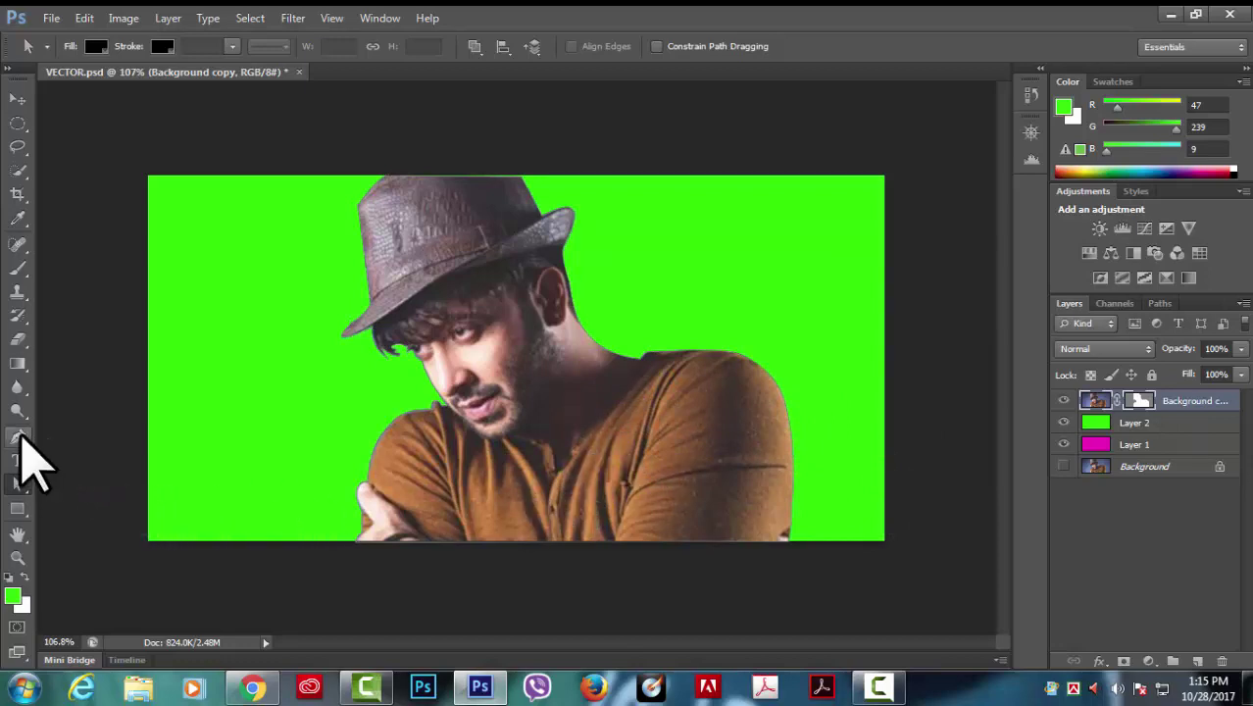
left_click(18, 437)
left_click(517, 437)
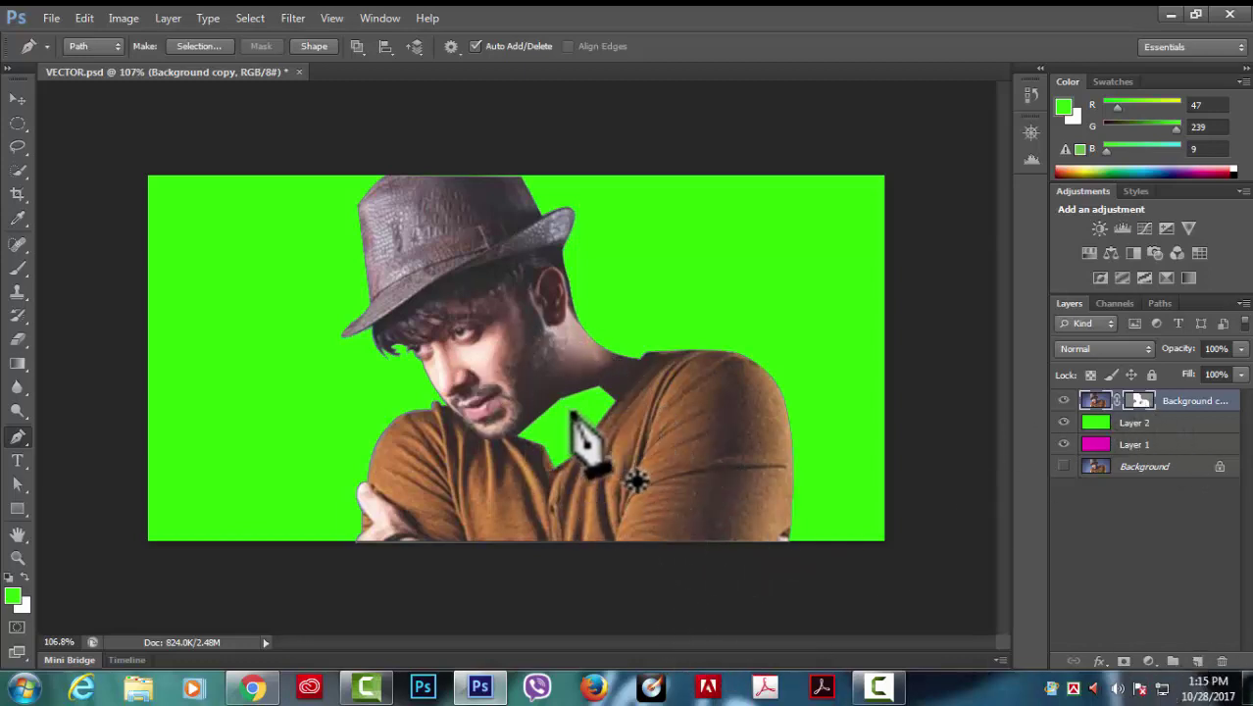
left_click(1063, 422)
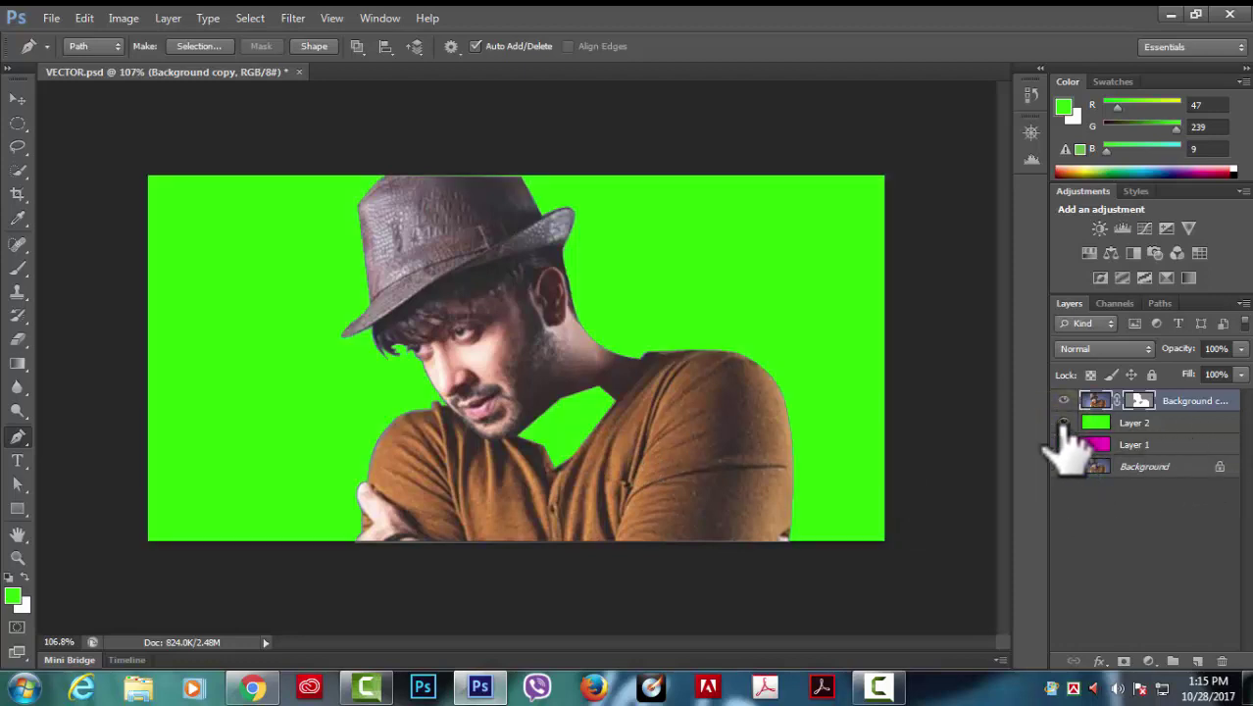
left_click(1064, 423)
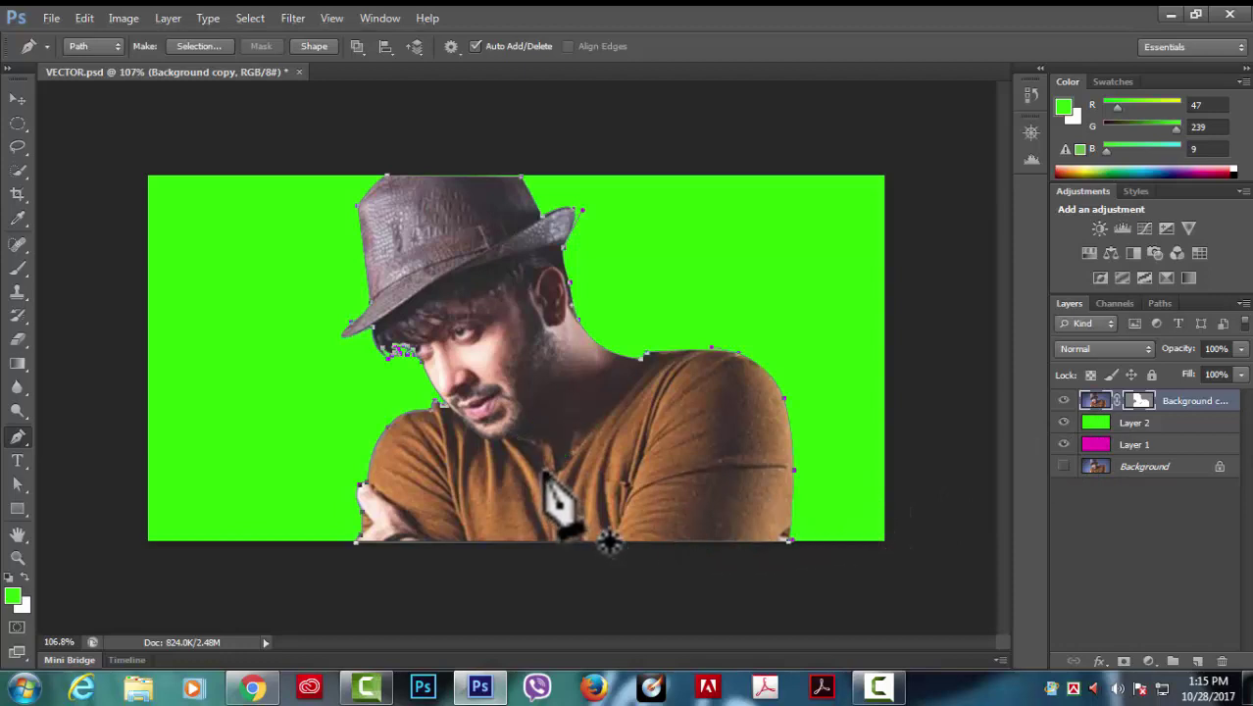
scroll(546, 474, "down", 1)
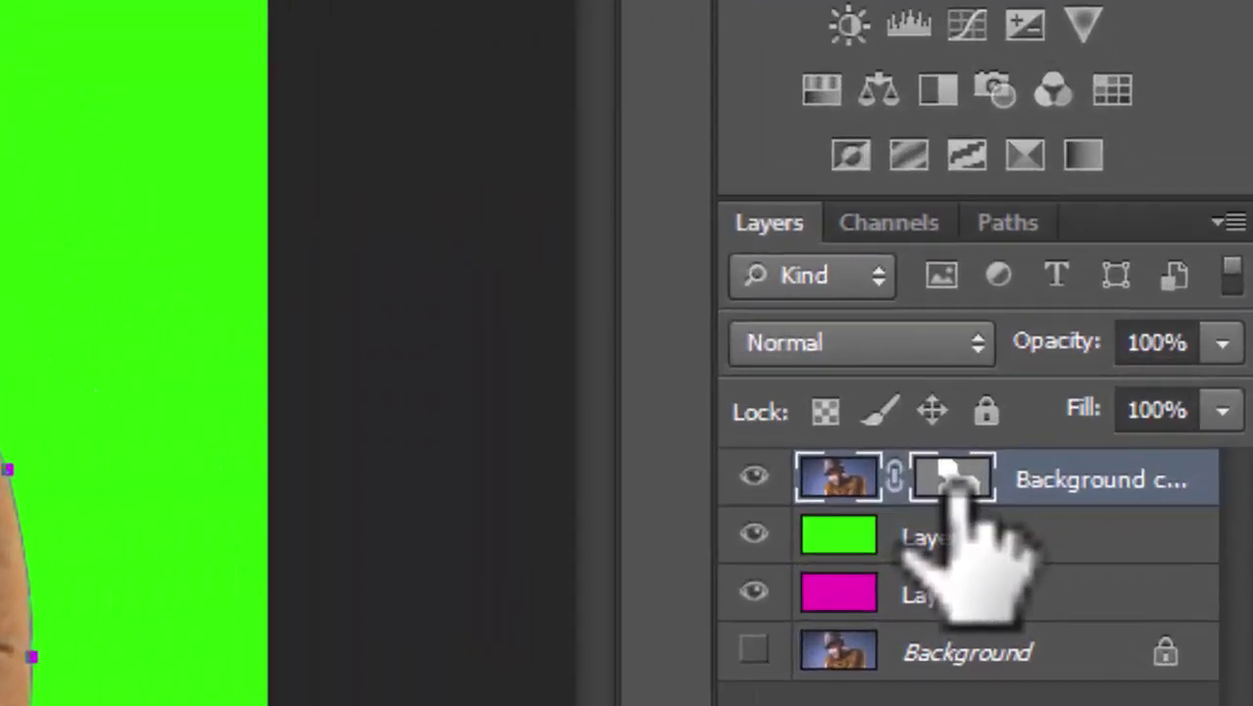
left_click(1139, 400, "shift")
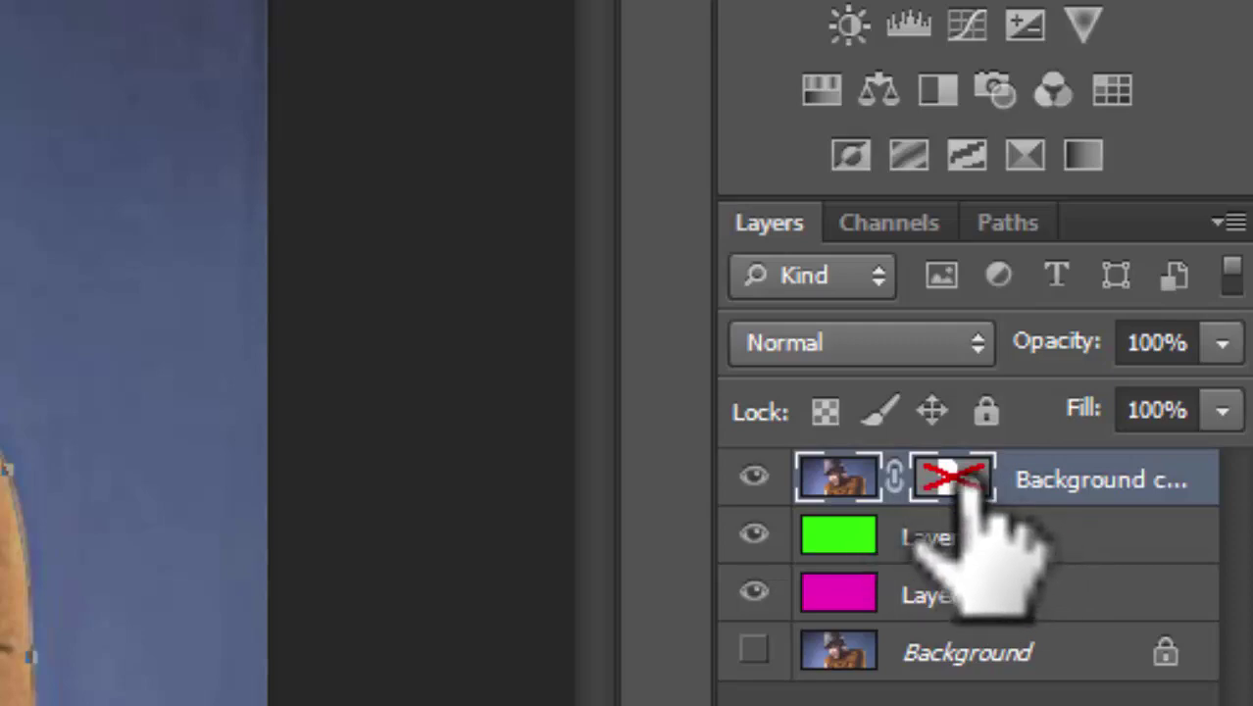
left_click(953, 481, "shift")
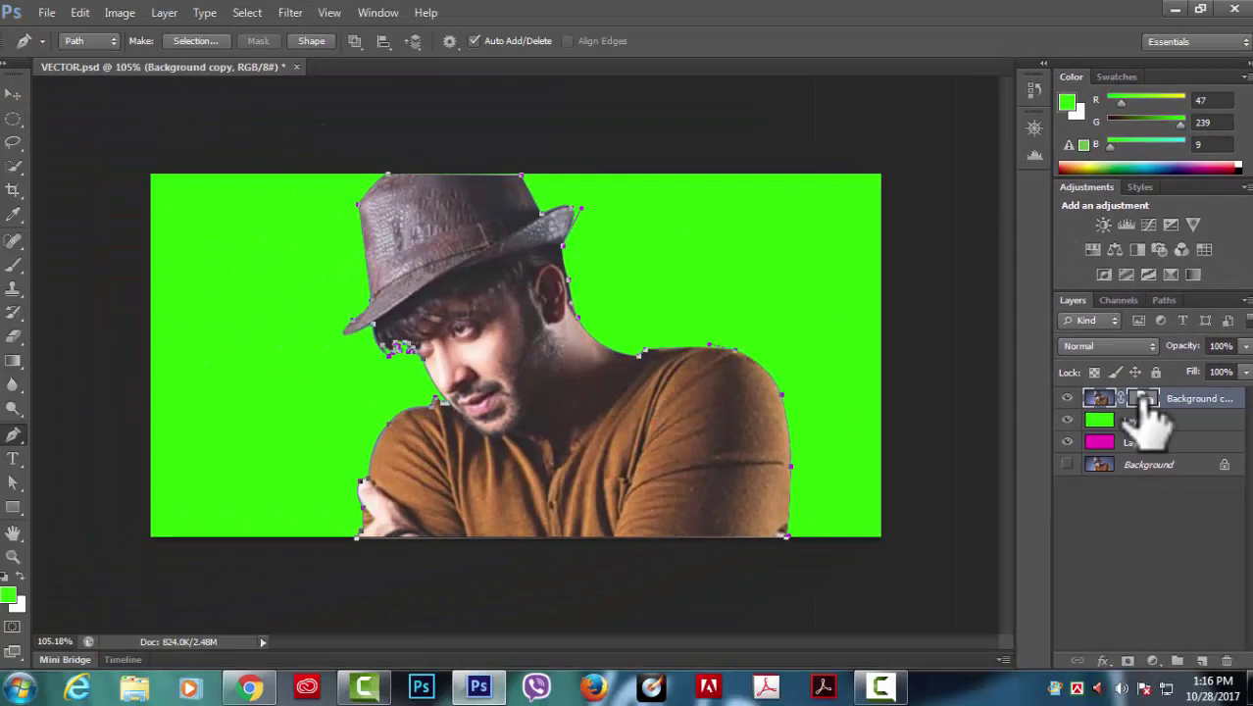
- Load the mask silhouette as a selection, trial a Hue/Saturation hue shift, then delete it
left_click(1143, 397)
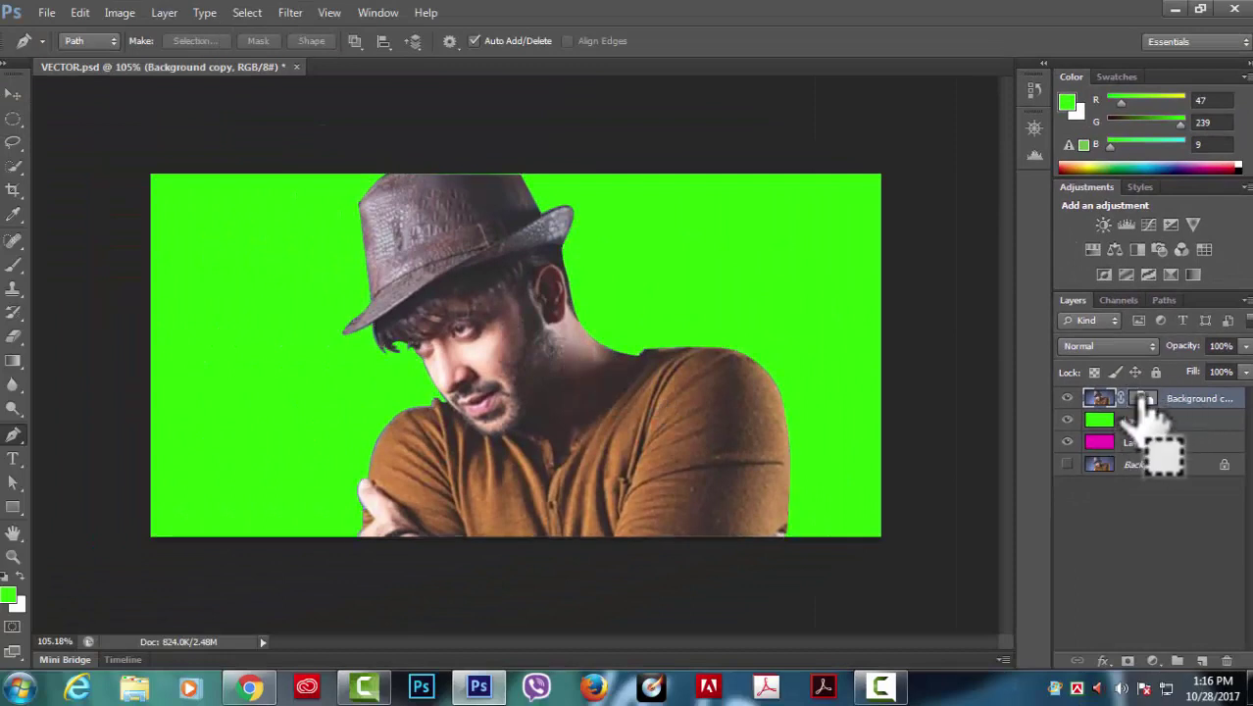
left_click(1142, 400, "ctrl")
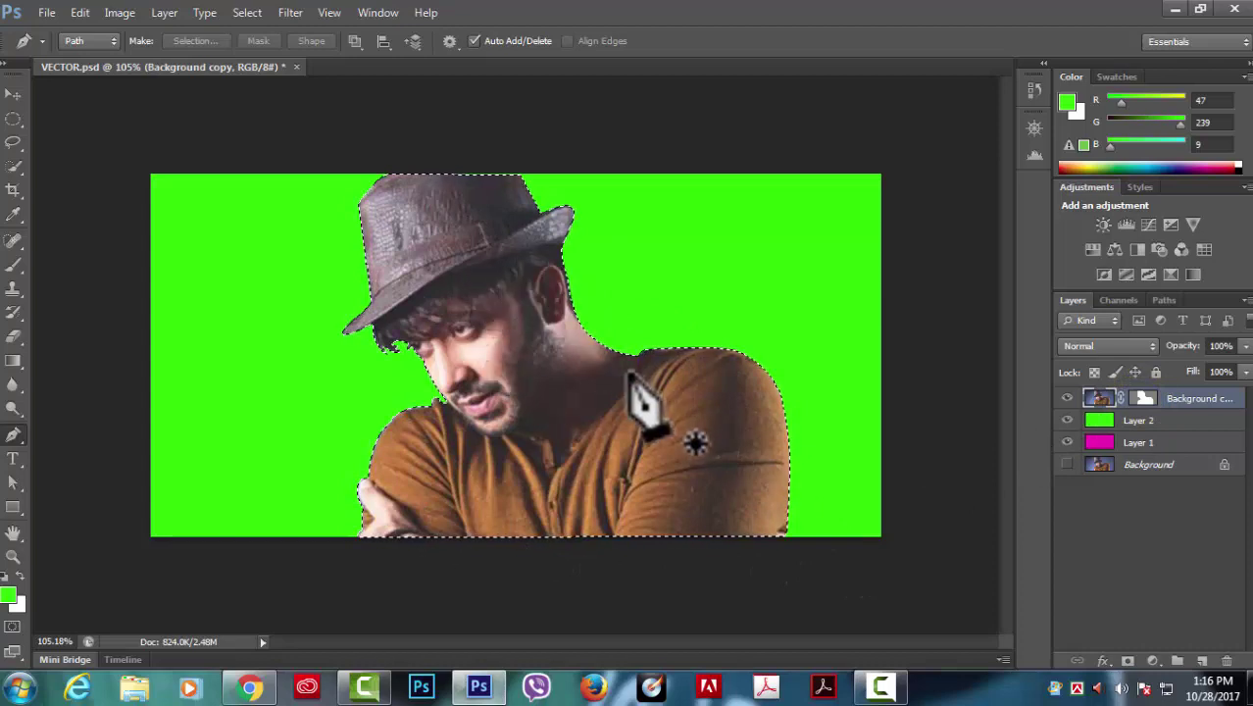
left_click(1114, 249)
mouse_move(946, 189)
left_mouse_down()
mouse_move(859, 191)
mouse_move(932, 185)
mouse_move(912, 225)
left_mouse_up()
key("Delete")
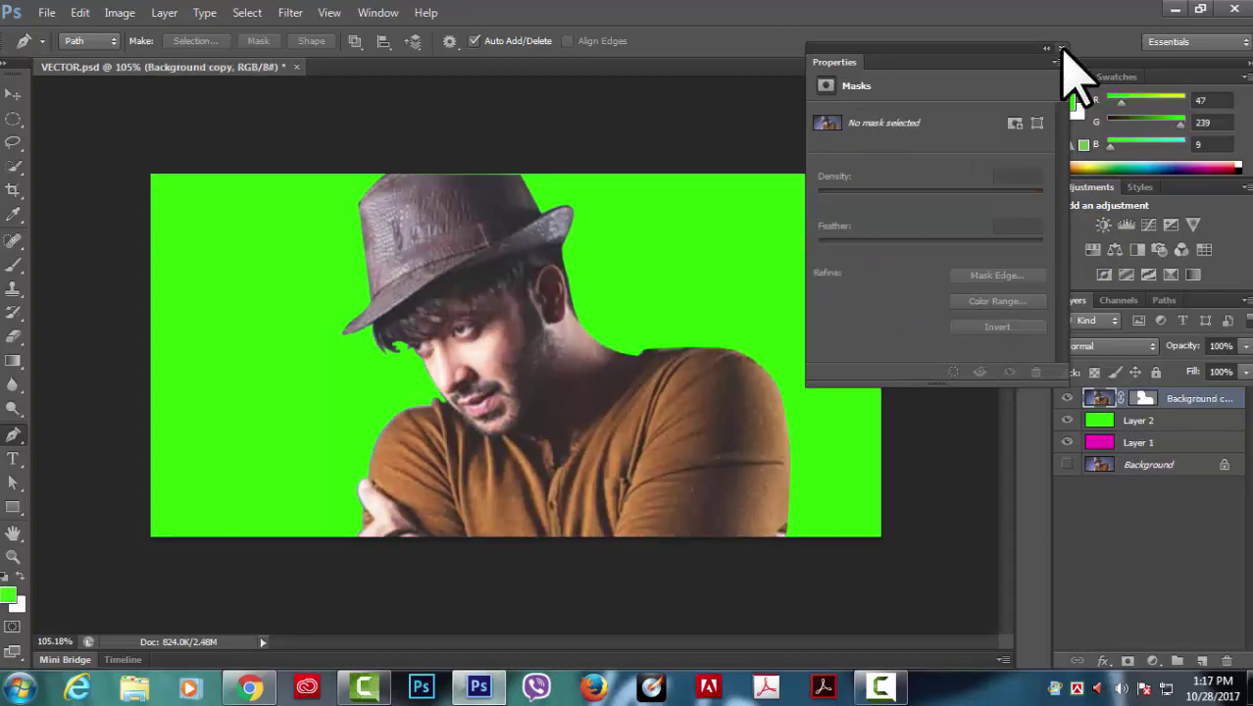
- Show Background copy's vector mask Density and Feather settings, leaving only the vector mask
left_click(1061, 48)
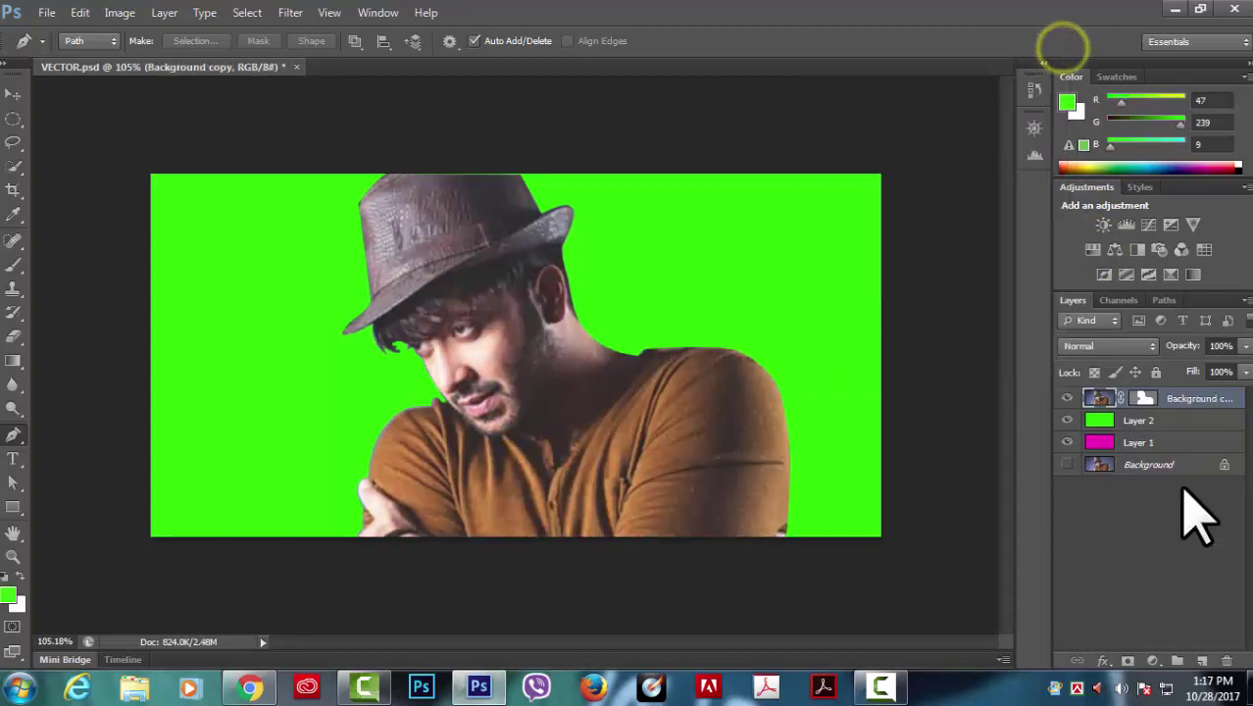
double_click(1145, 398)
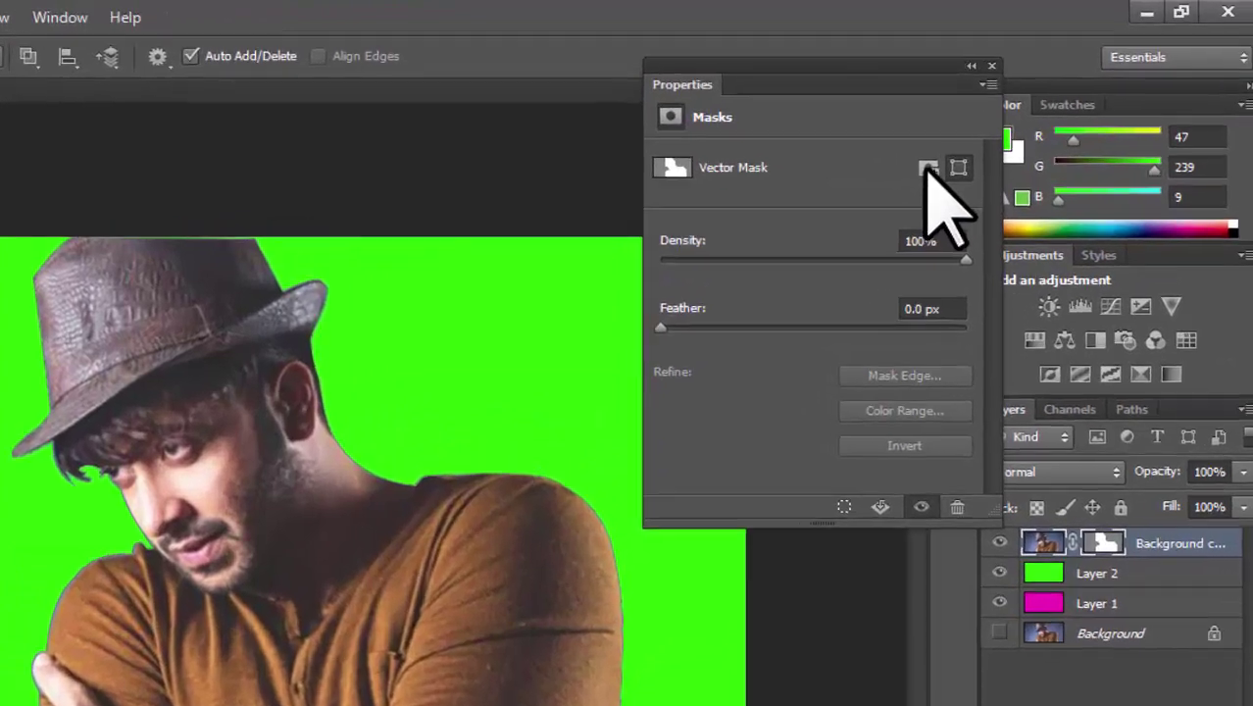
left_click(1015, 124)
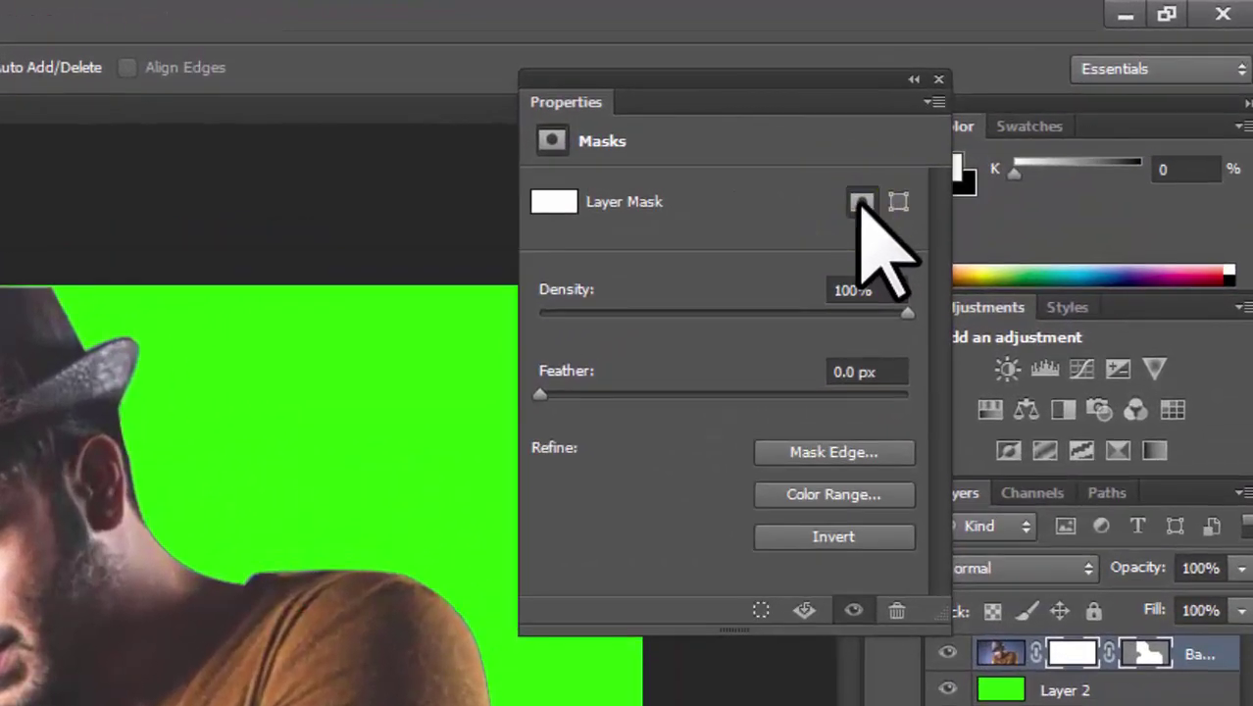
left_click(896, 201)
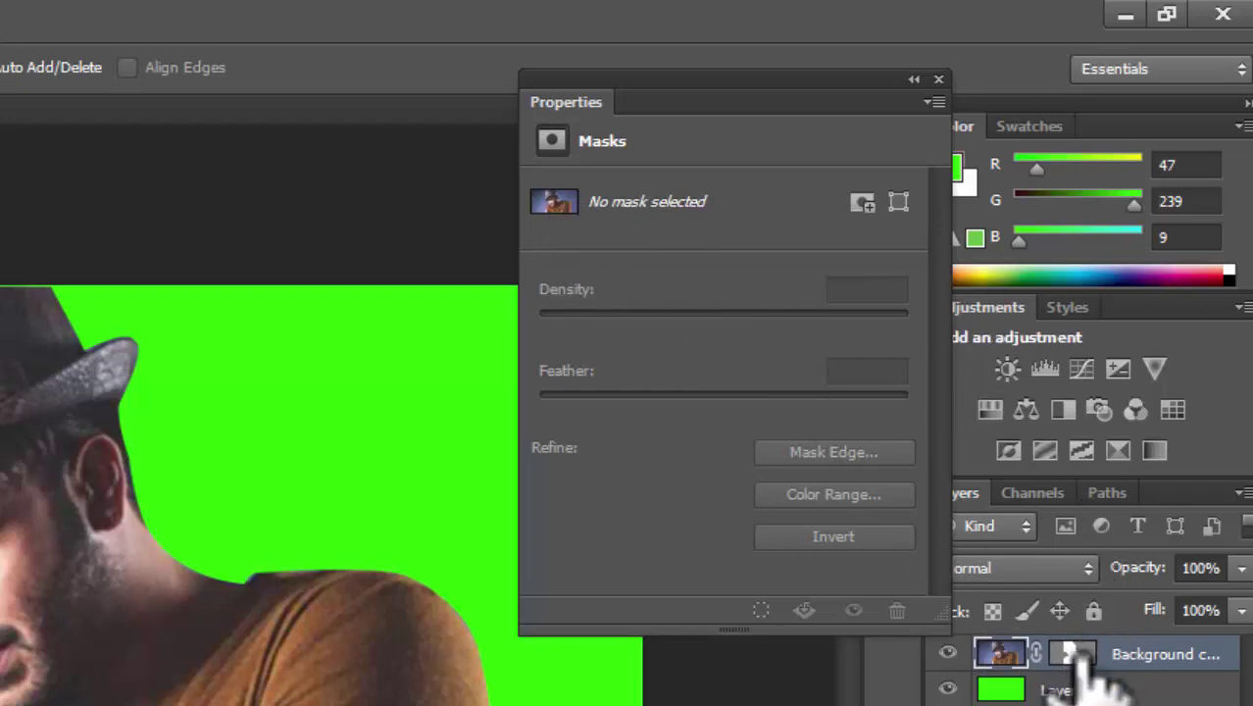
left_click(1078, 654)
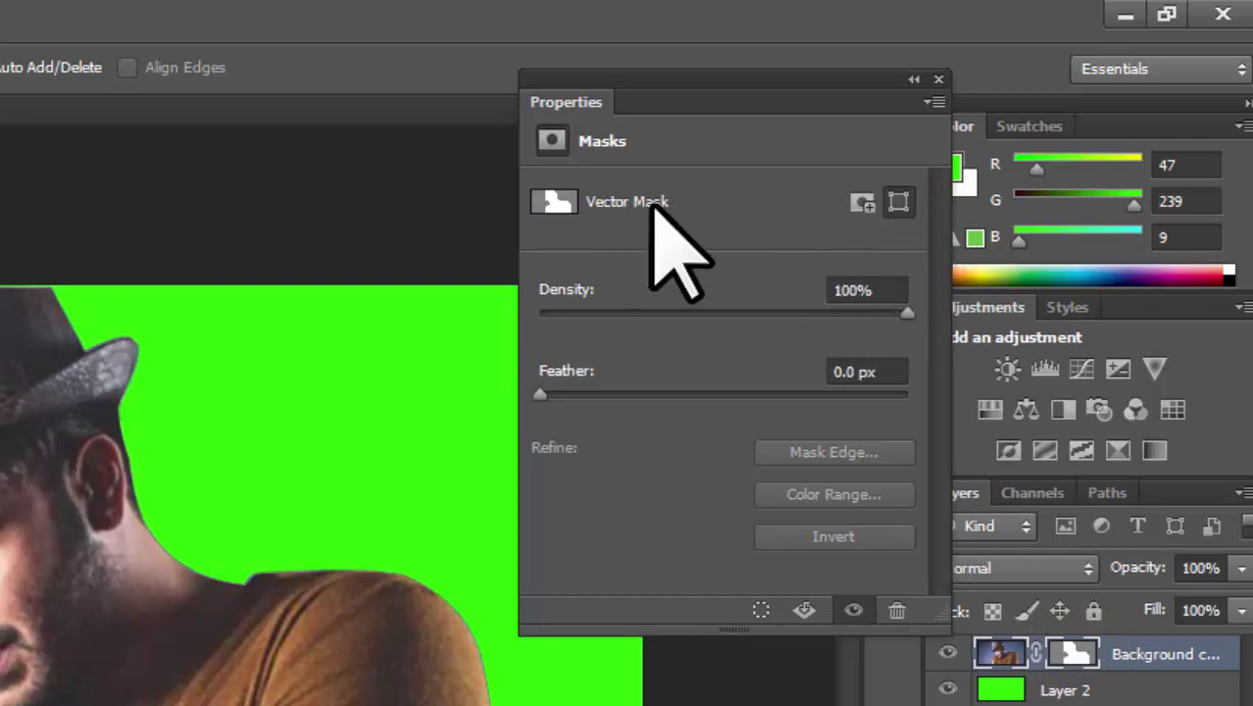
- Set the vector mask's feather to 3.0 px
left_click(541, 395)
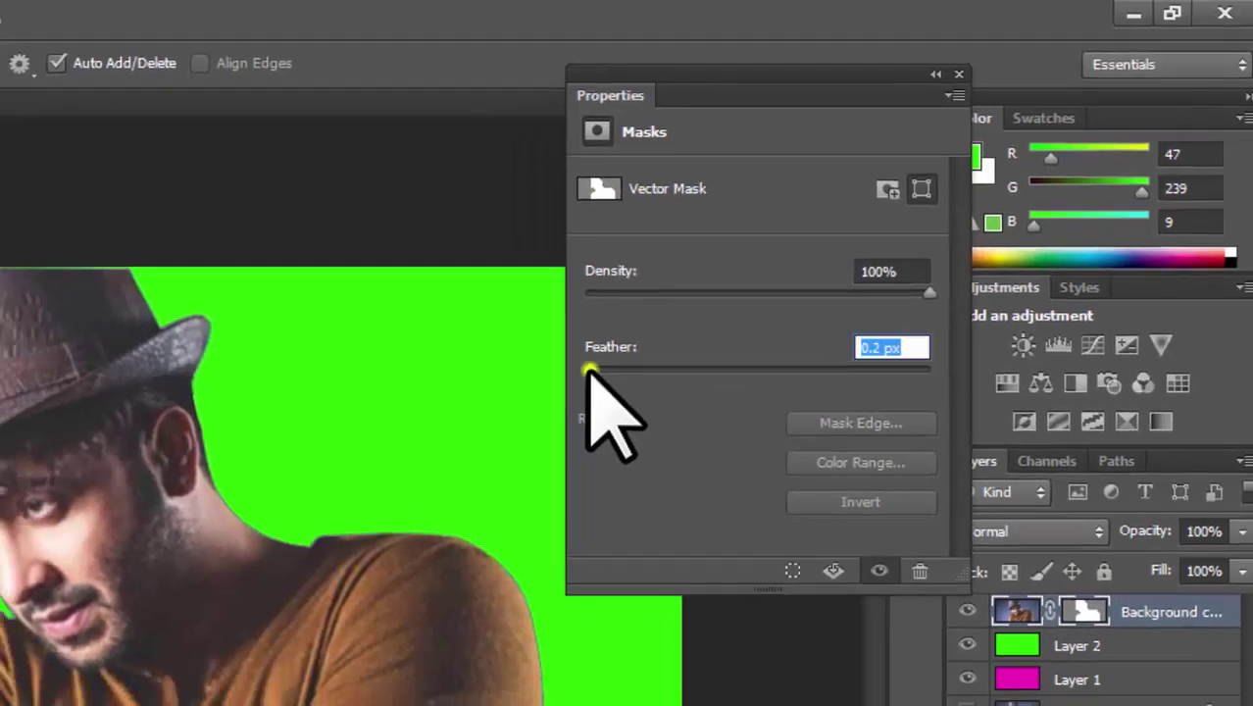
left_click_drag(588, 371, 843, 269)
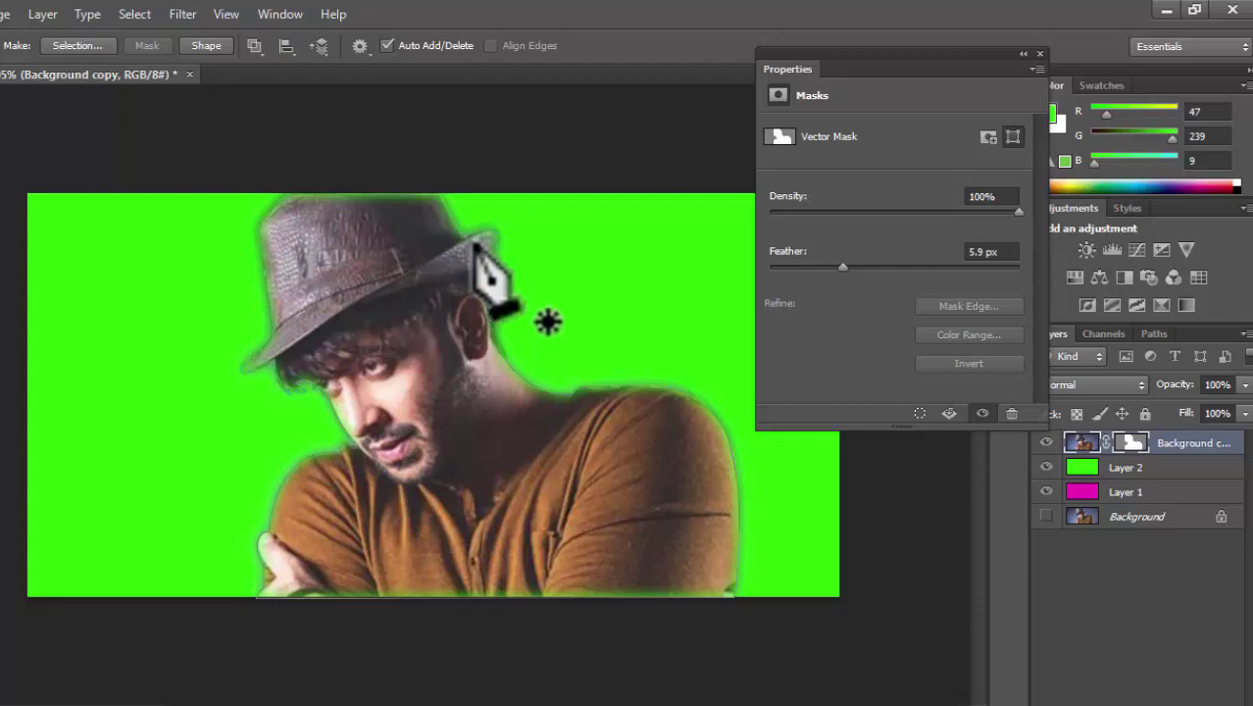
left_click_drag(843, 267, 810, 266)
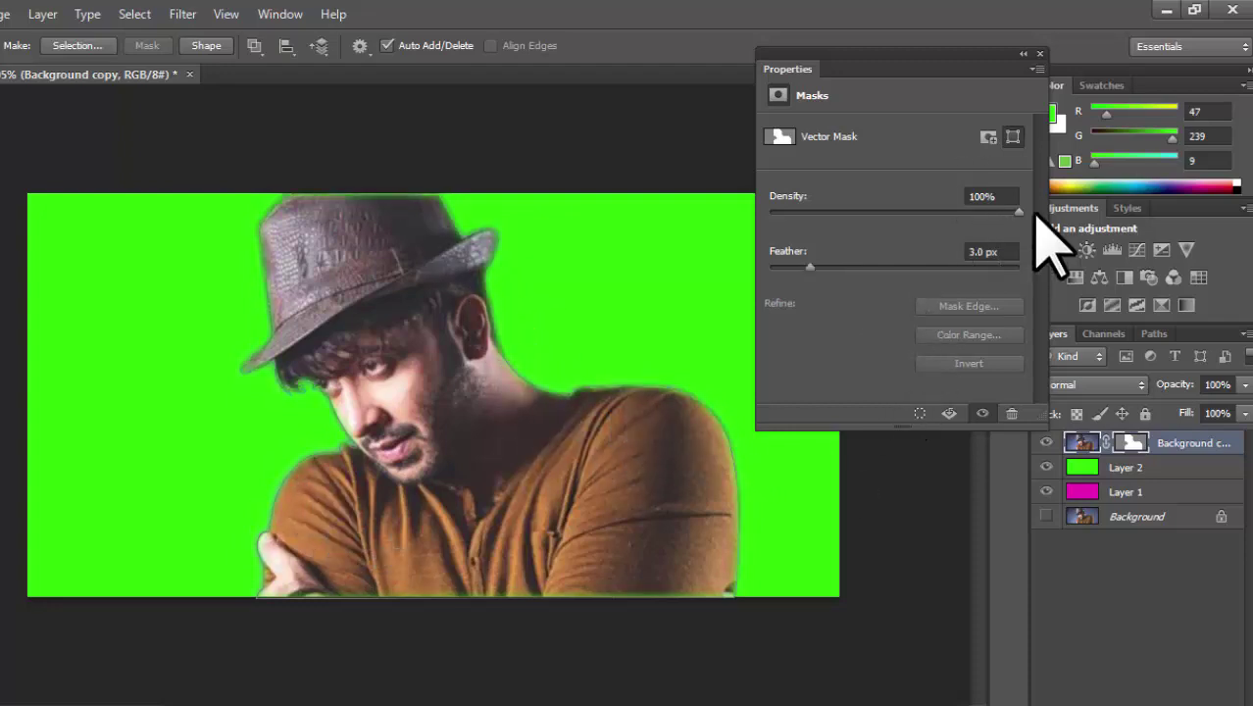
- Test mask density down to 0%, restore it to 100%, and close the mask settings
mouse_move(1020, 212)
left_mouse_down()
mouse_move(889, 211)
mouse_move(1020, 211)
mouse_move(926, 212)
left_mouse_up()
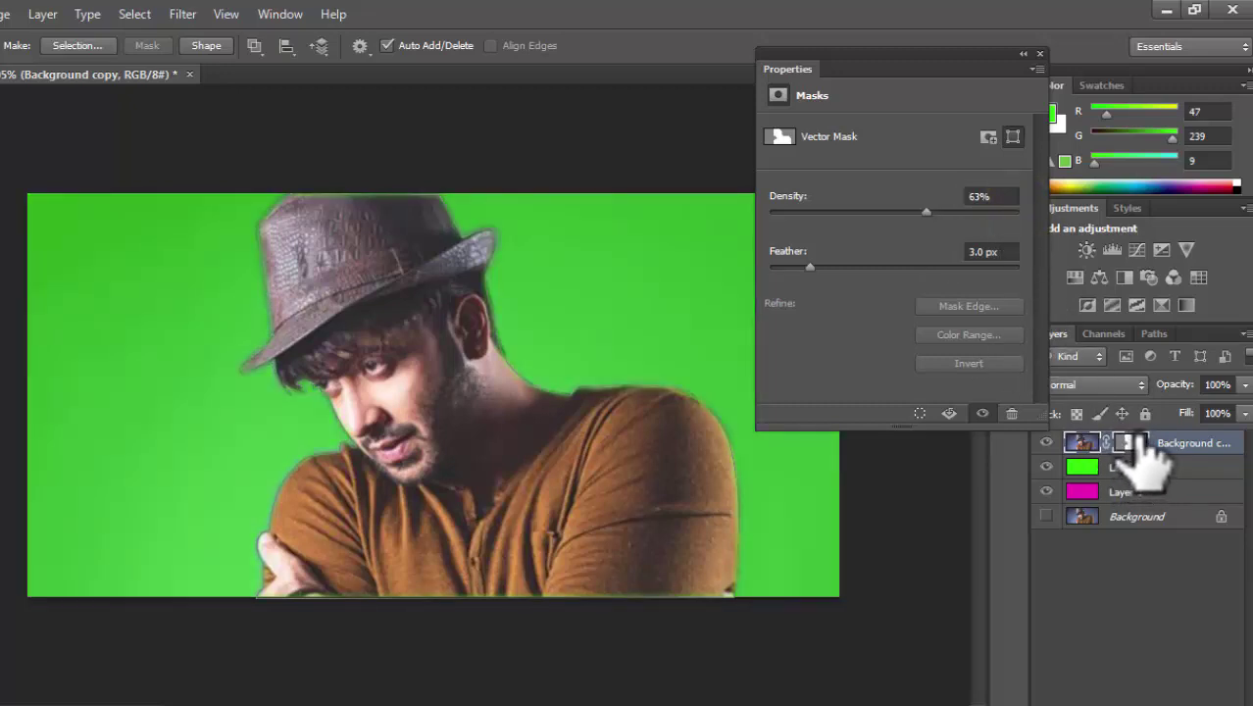
left_click(925, 210)
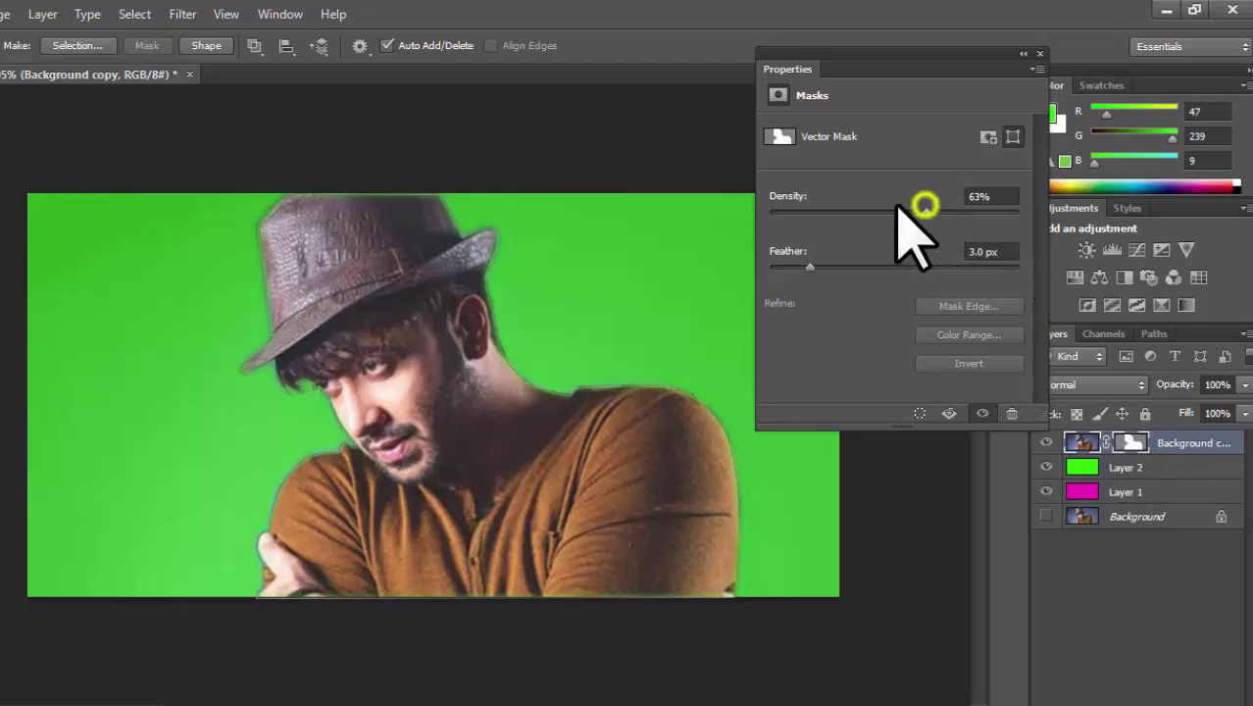
left_click_drag(926, 210, 723, 246)
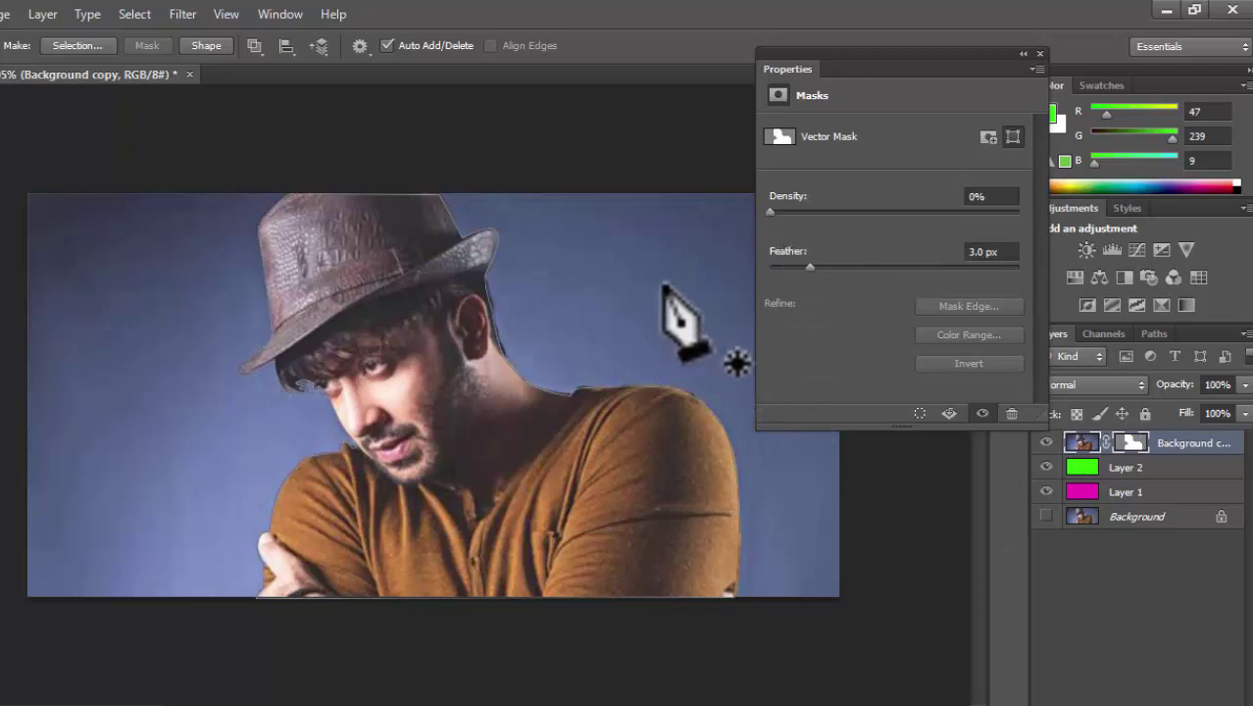
left_click_drag(768, 212, 1238, 240)
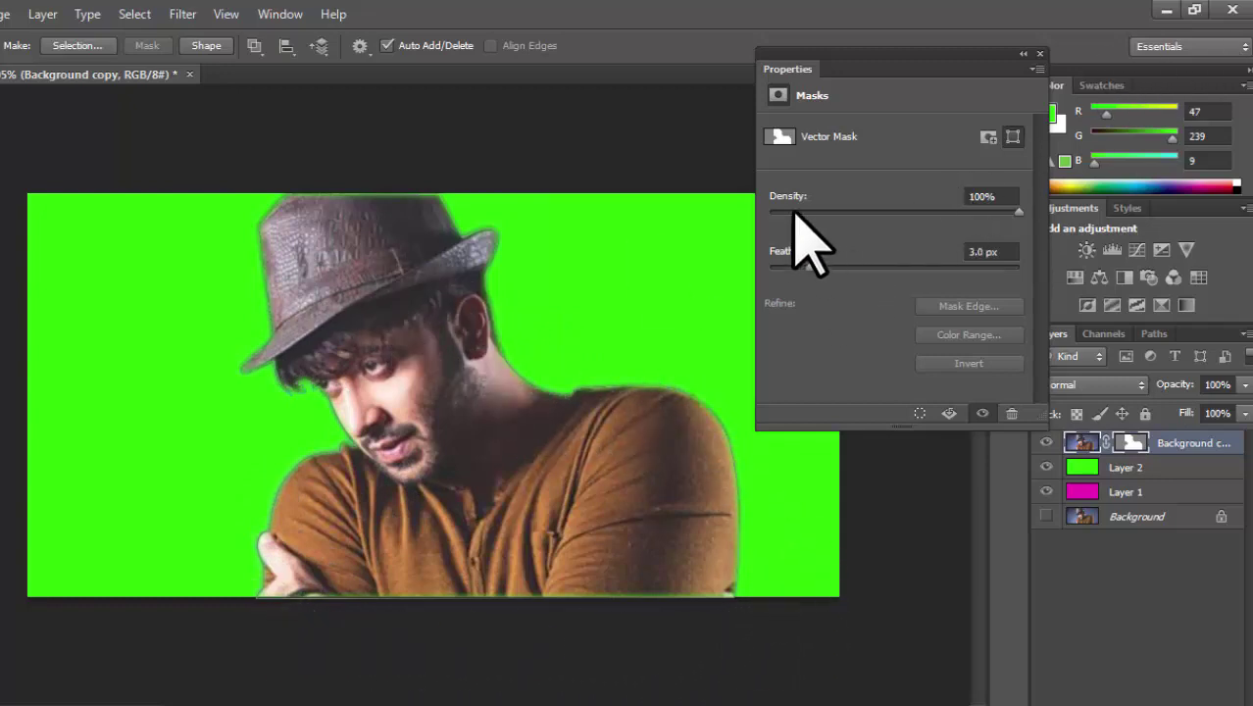
left_click(810, 267)
- Duplicate the Background layer and move the copy to the top of the stack
left_click(1072, 532)
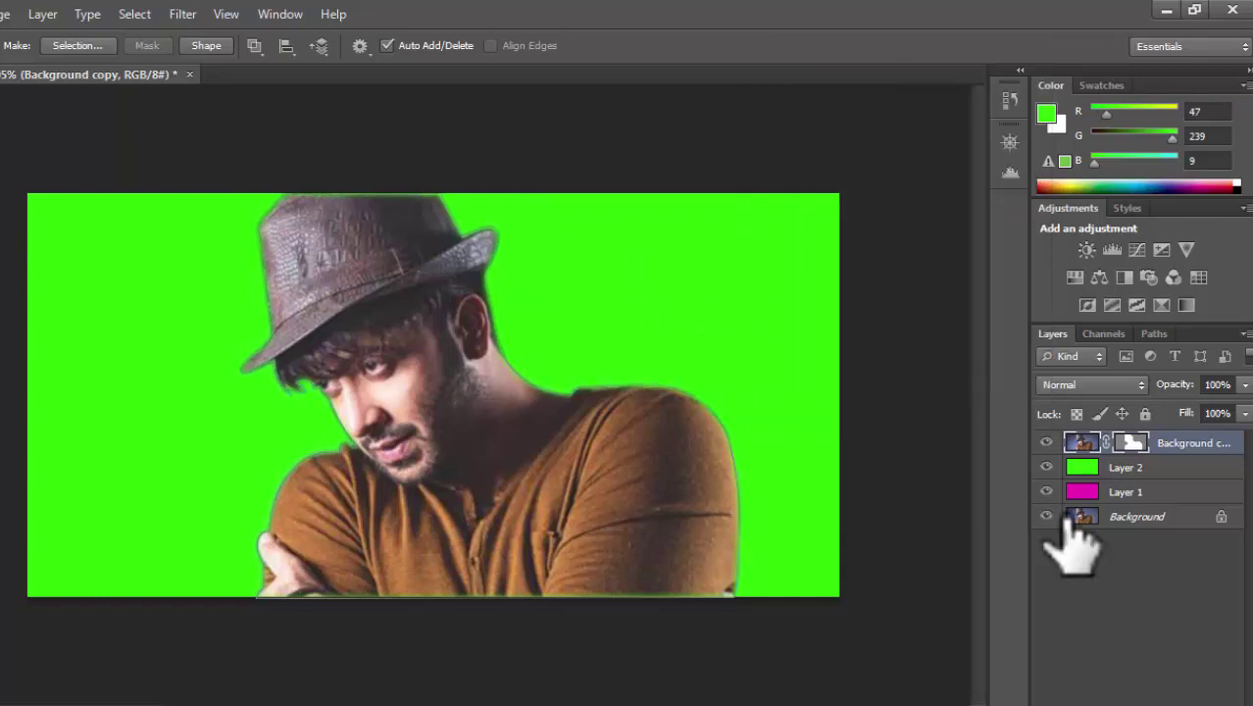
left_click_drag(1182, 561, 1195, 704)
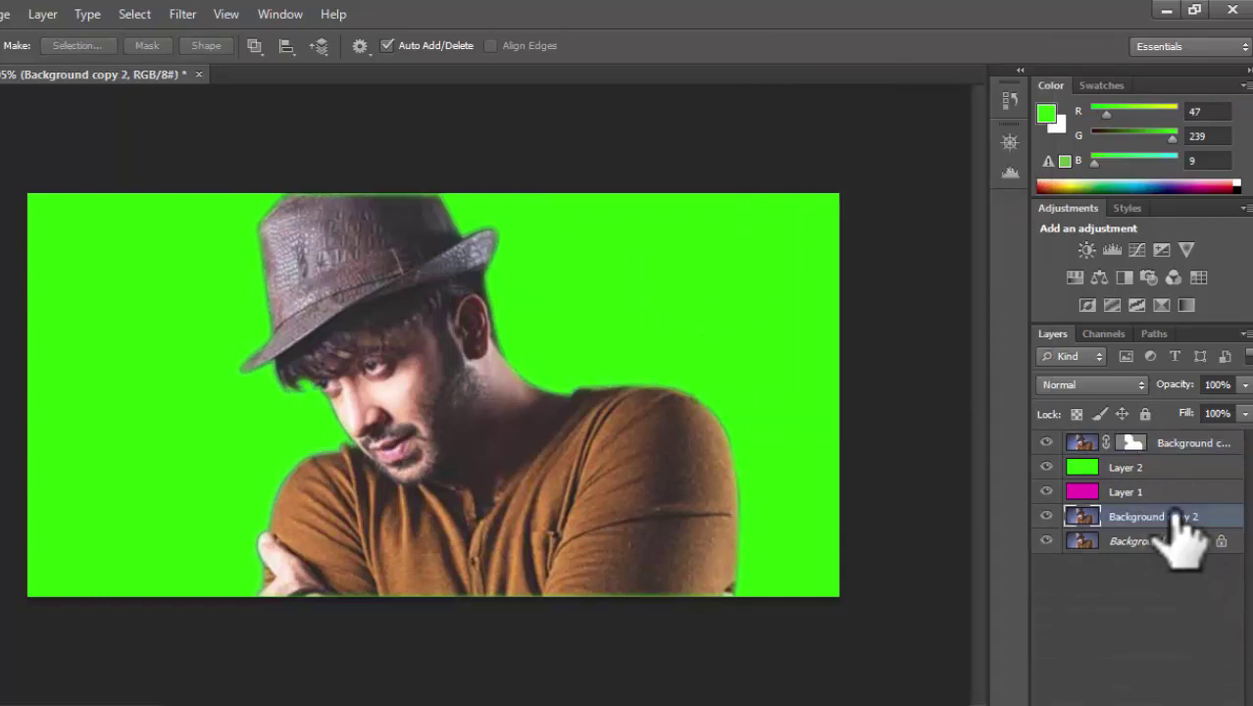
key("ctrl+shift+bracketright")
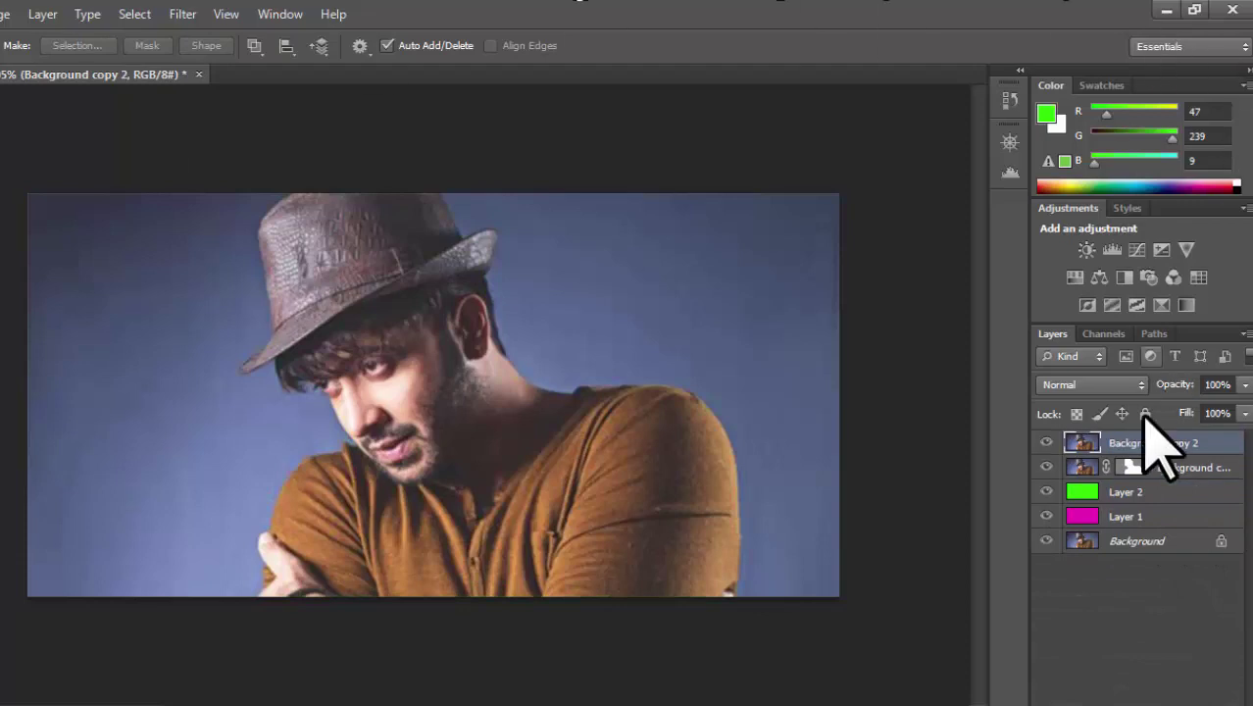
- Add a layer mask from the man's silhouette selection and preview it alone
left_click_drag(1131, 468, 1138, 478)
left_click(1133, 467, "ctrl")
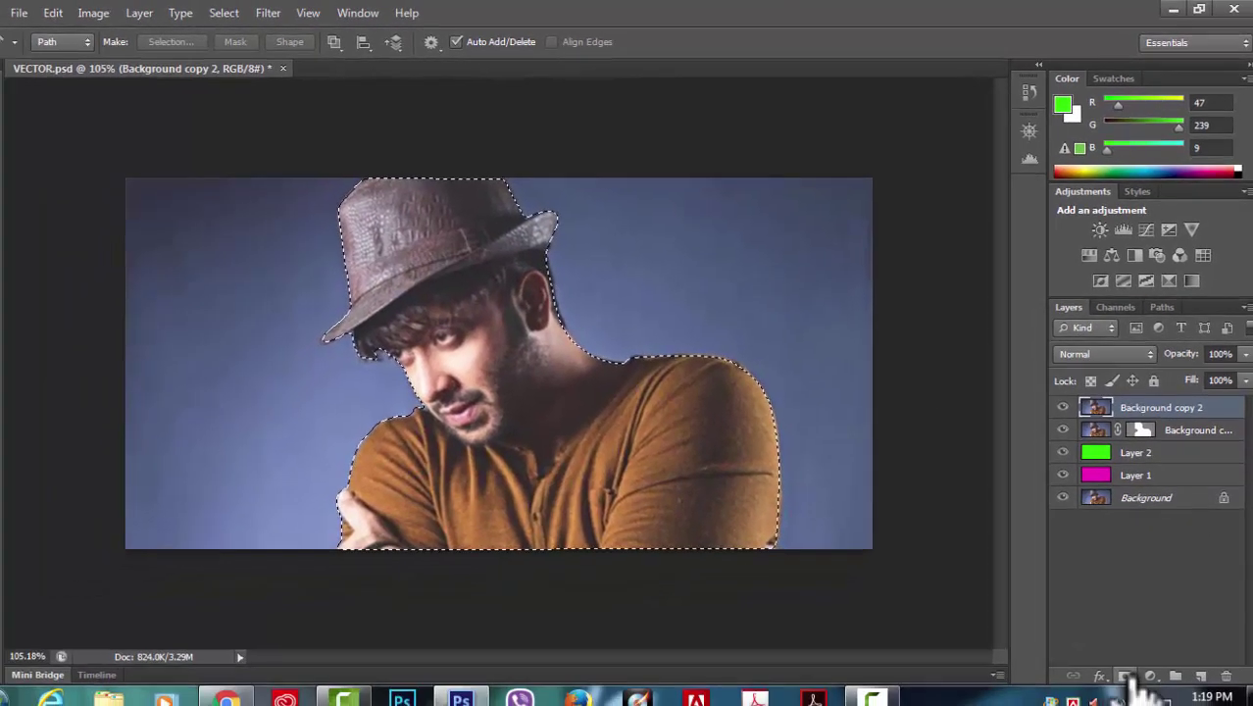
left_click(1127, 677)
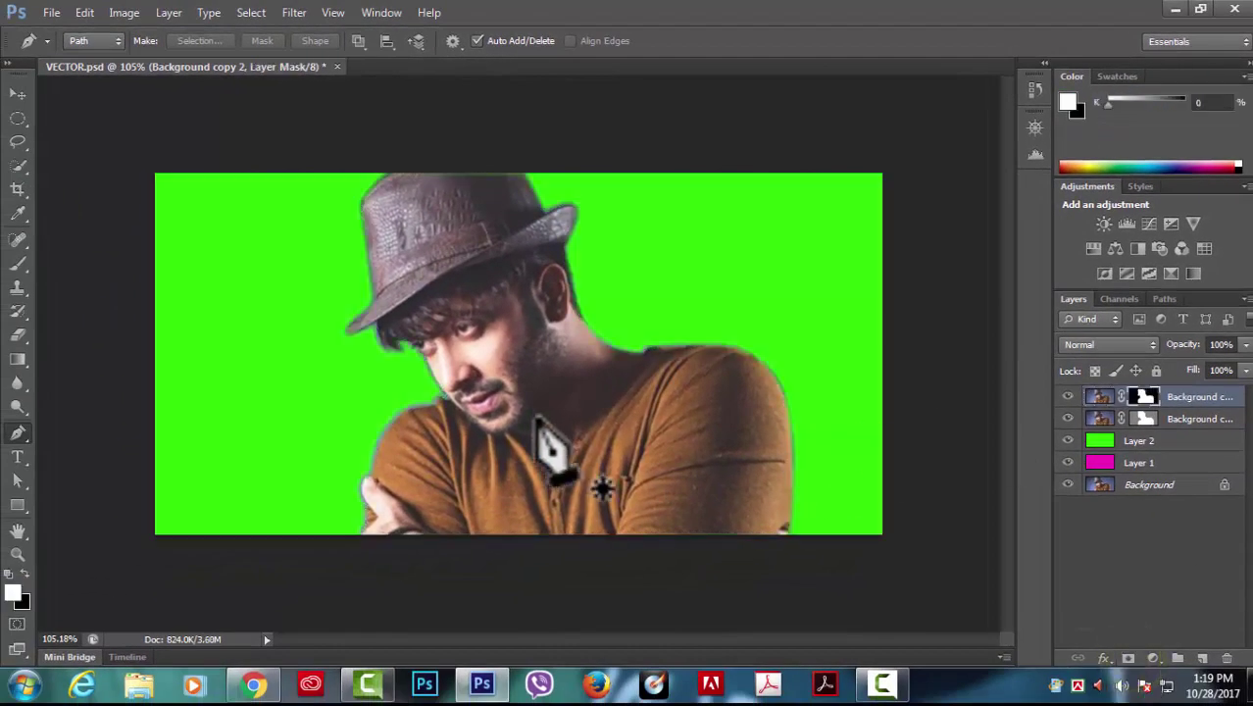
double_click(1144, 398)
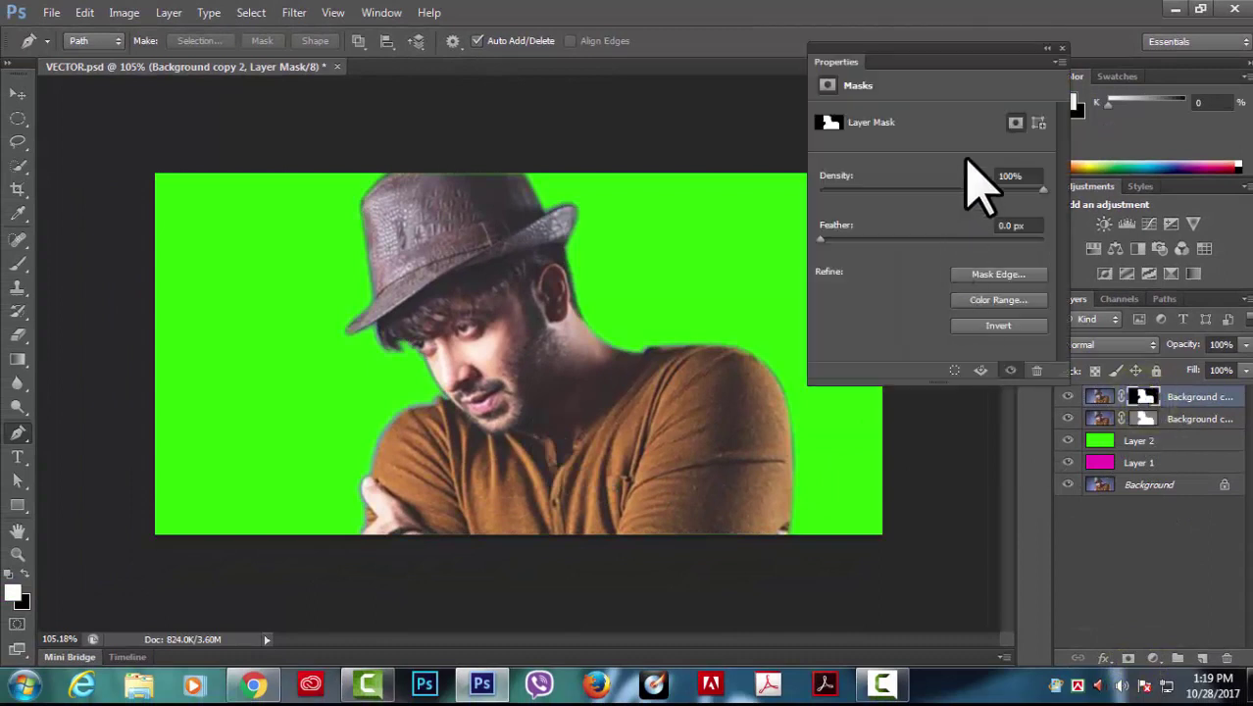
left_click(1062, 46)
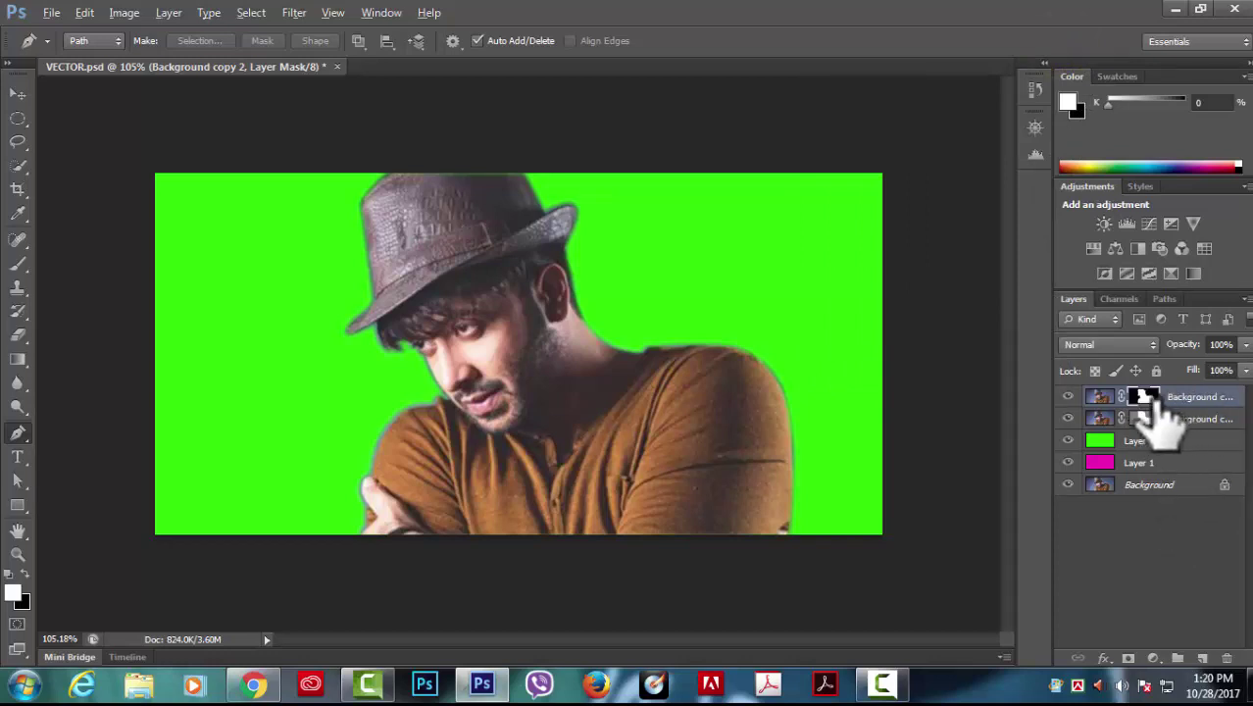
left_click(1144, 397, "alt")
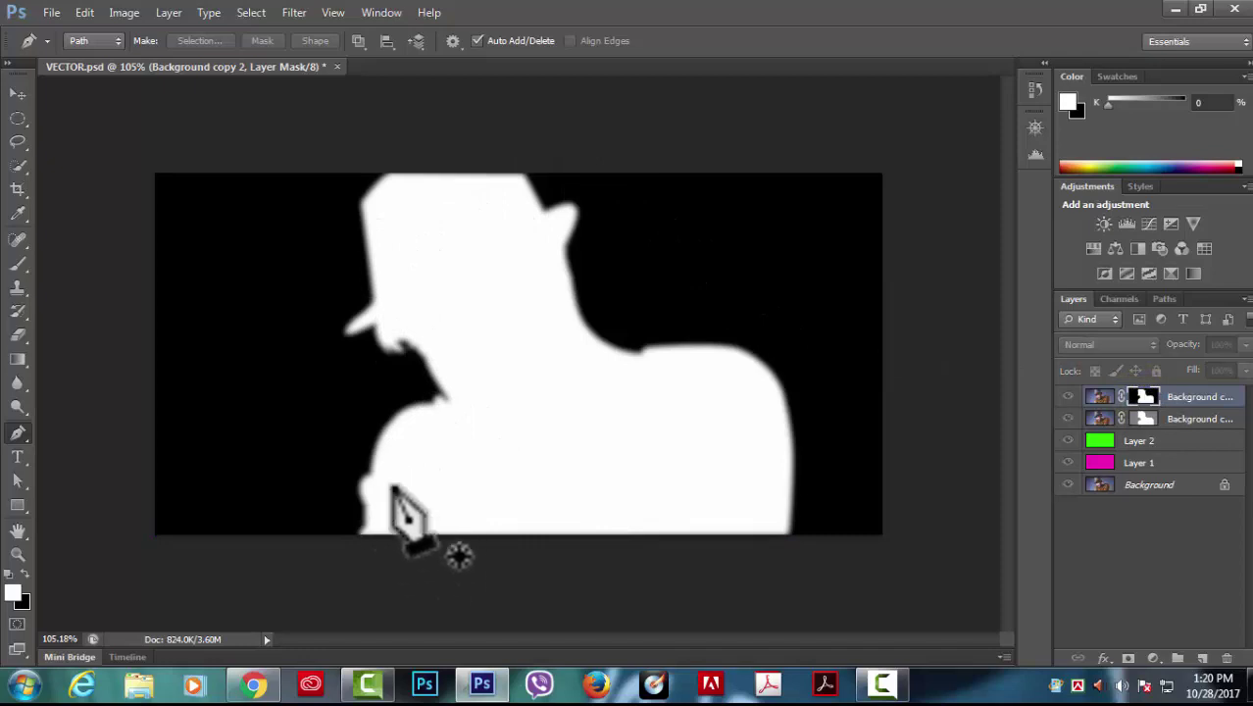
left_click(1144, 397, "alt")
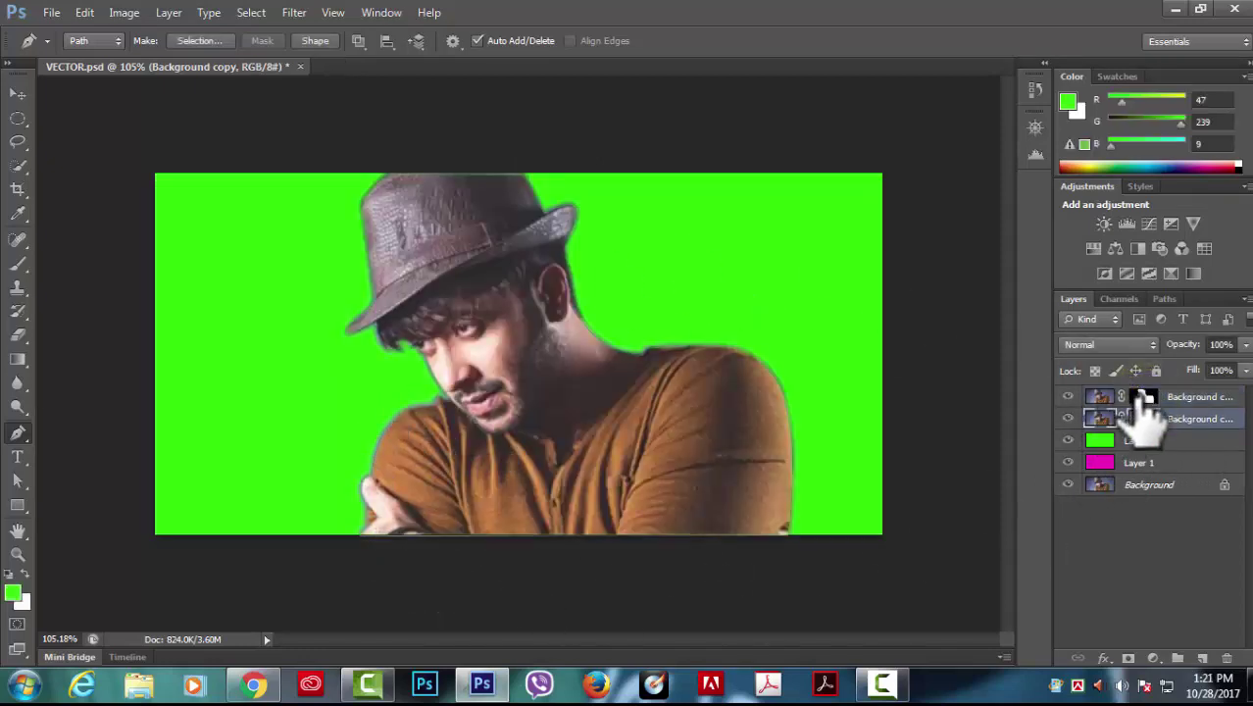
left_click(1143, 396)
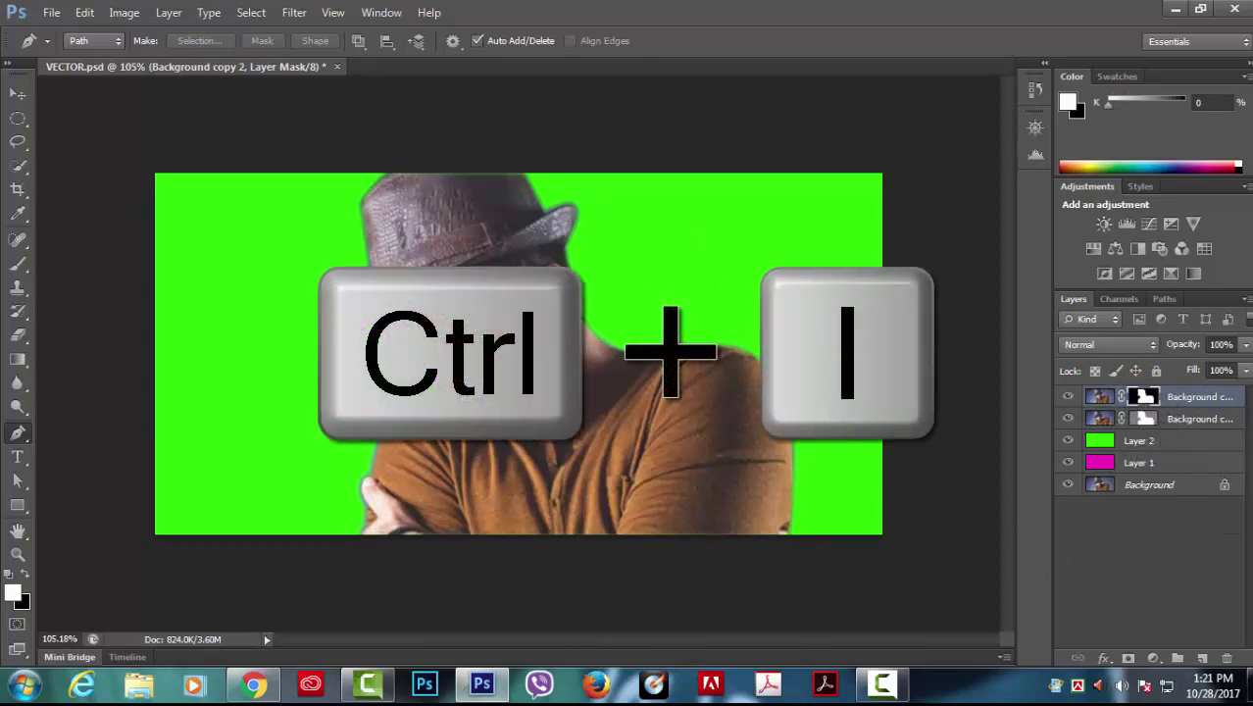
- Invert the top copy's layer mask with Ctrl+I, then invert it back
key("ctrl+i")
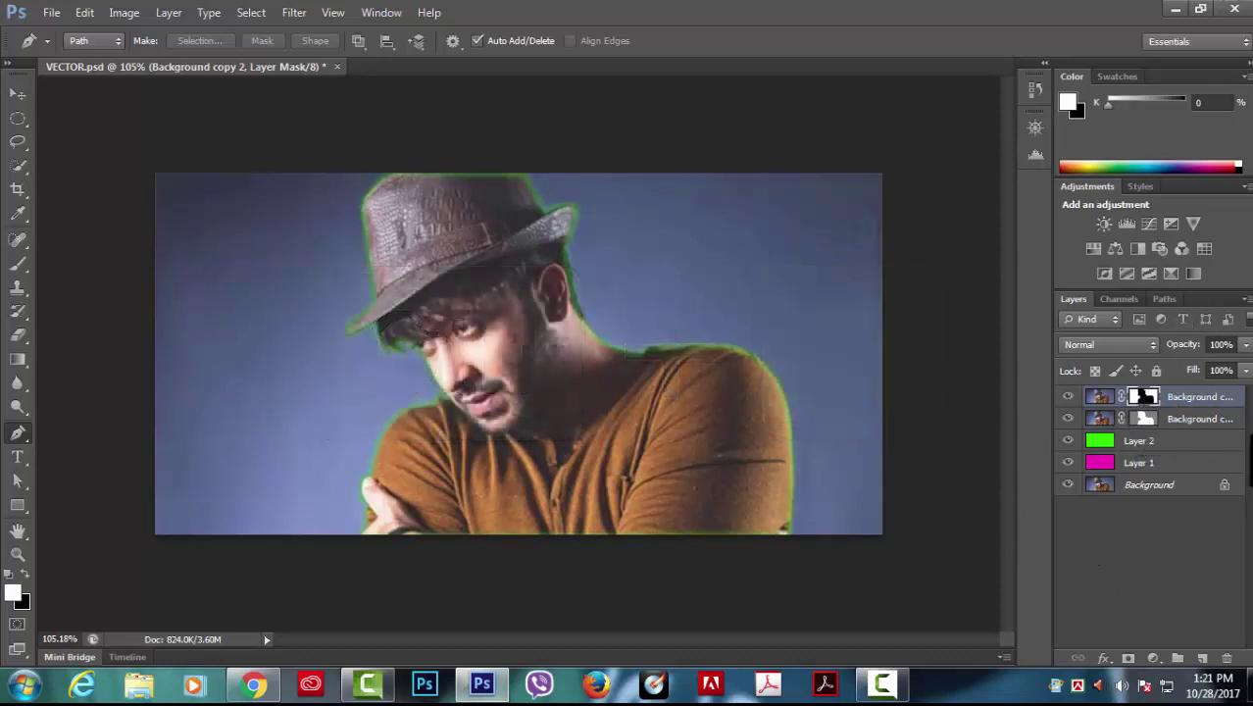
key("ctrl+i")
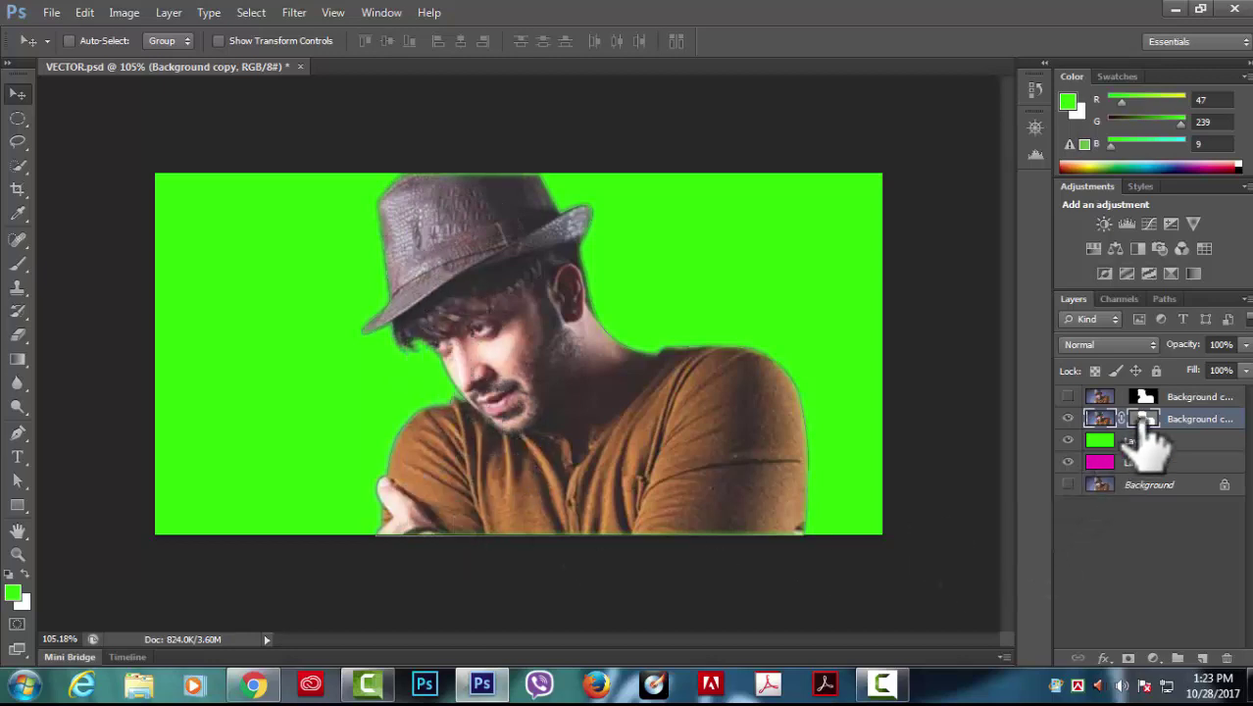
- Delete Background copy's vector mask and shift the full blue-backdrop photo left to cover the canvas
left_click_drag(1155, 412, 1149, 419)
left_click(1227, 657)
left_click(593, 261)
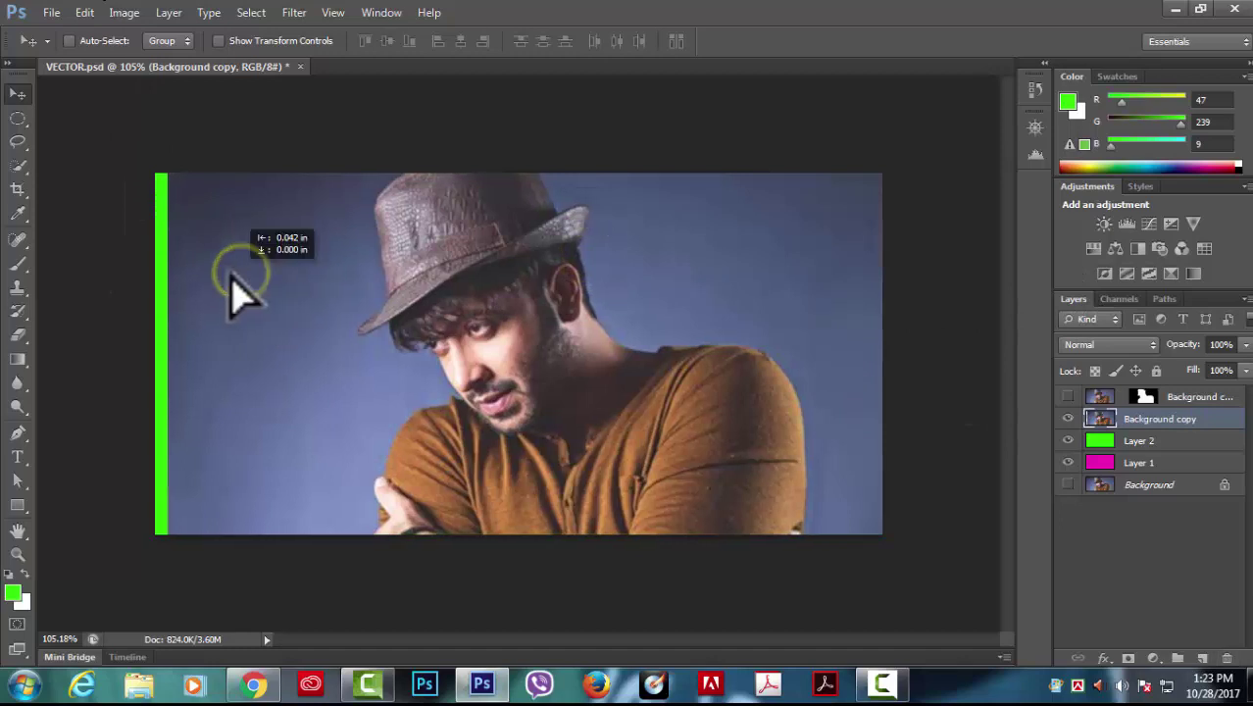
left_click_drag(241, 267, 229, 276)
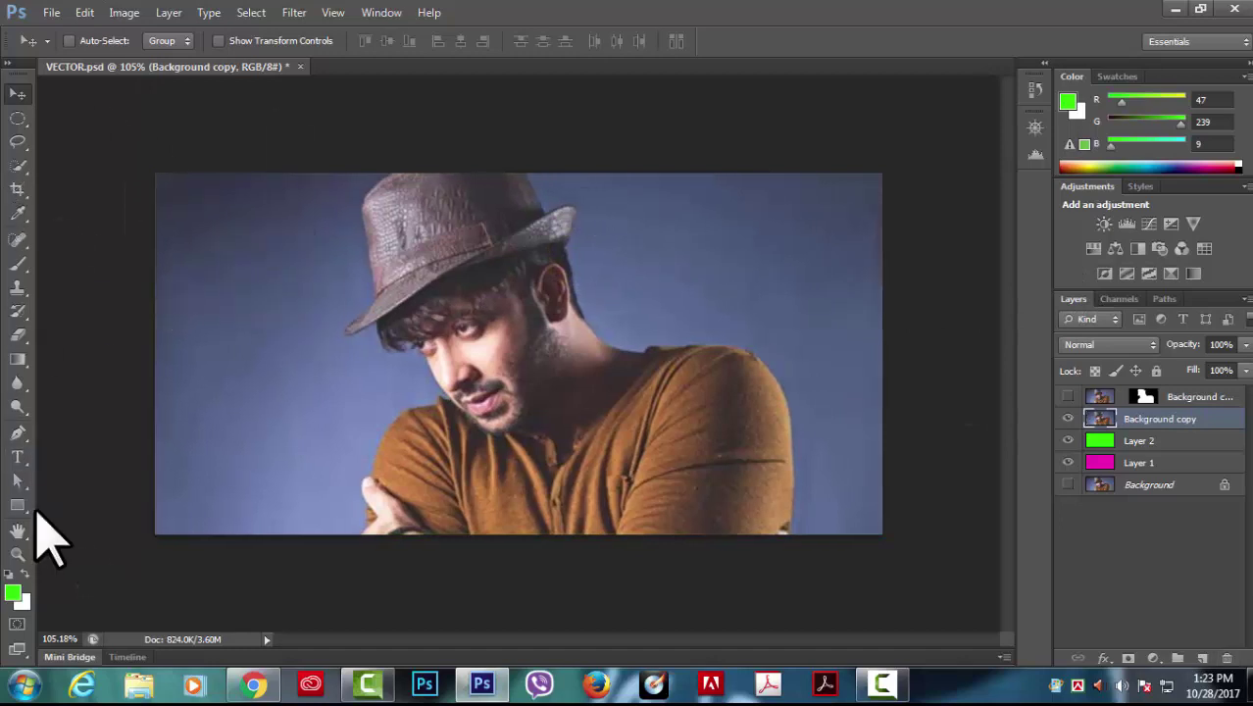
left_click(22, 506)
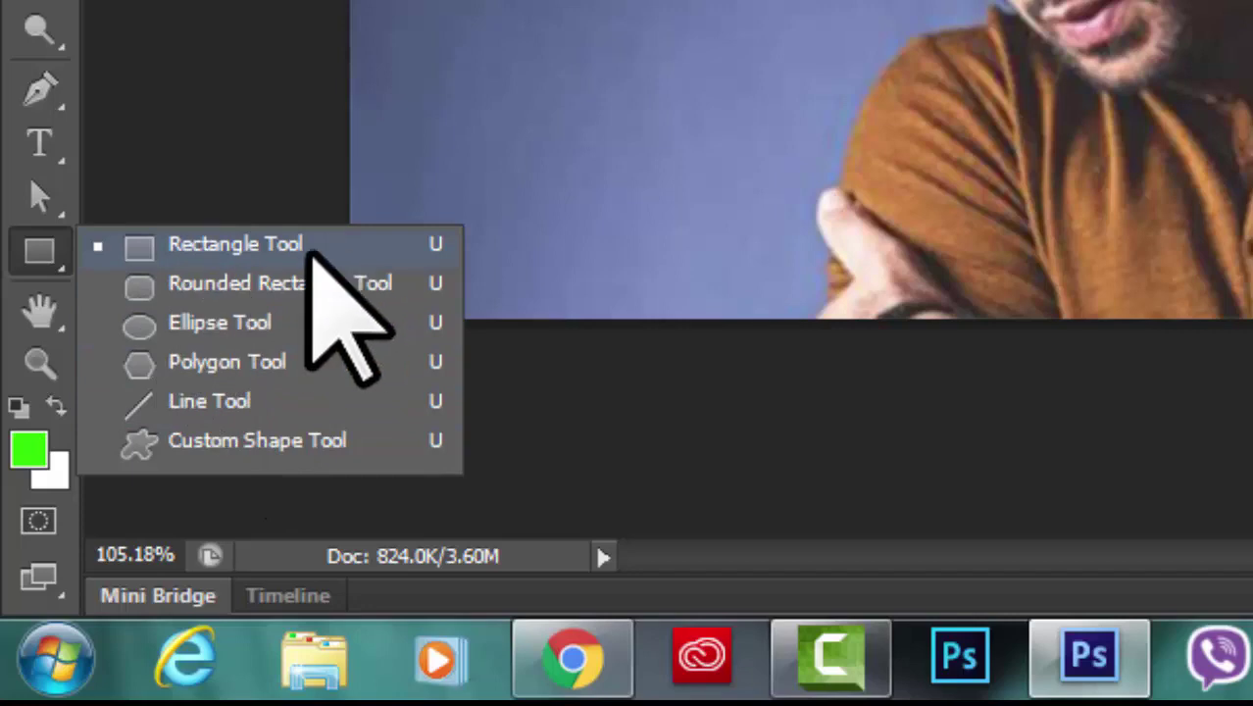
- Switch to the Custom Shape tool with the heart shape selected
left_click(257, 361)
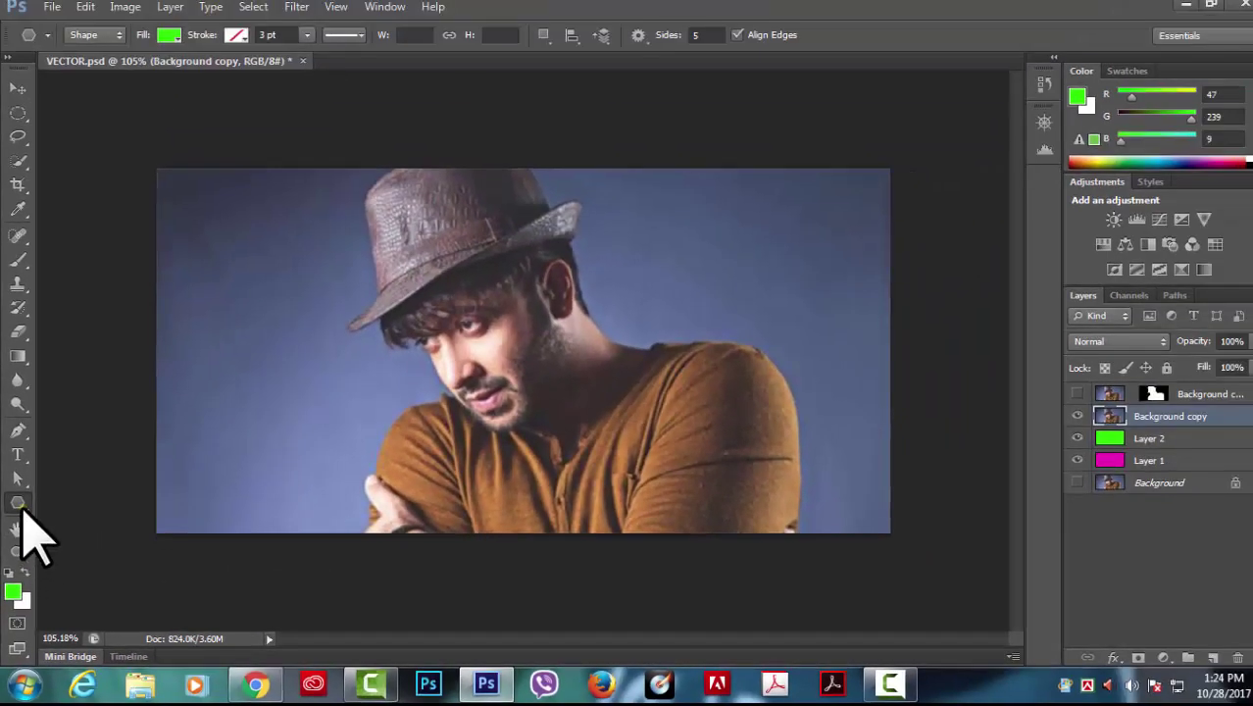
right_click(20, 505)
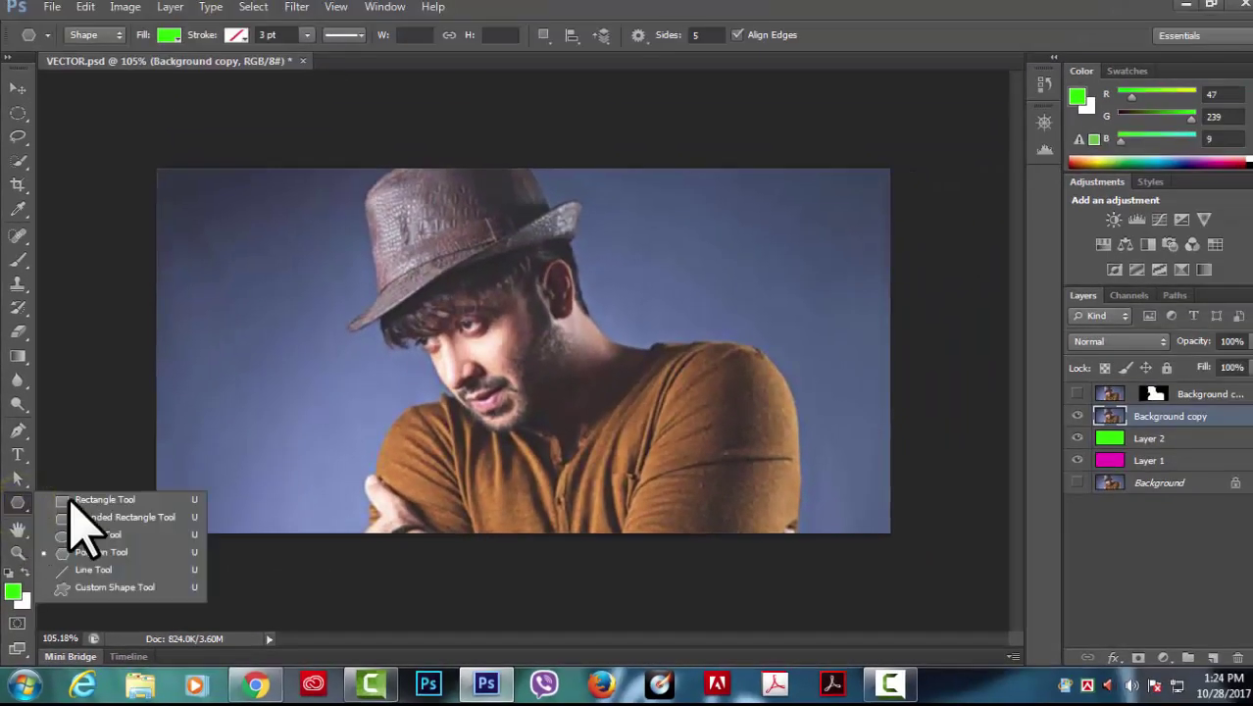
left_click(110, 587)
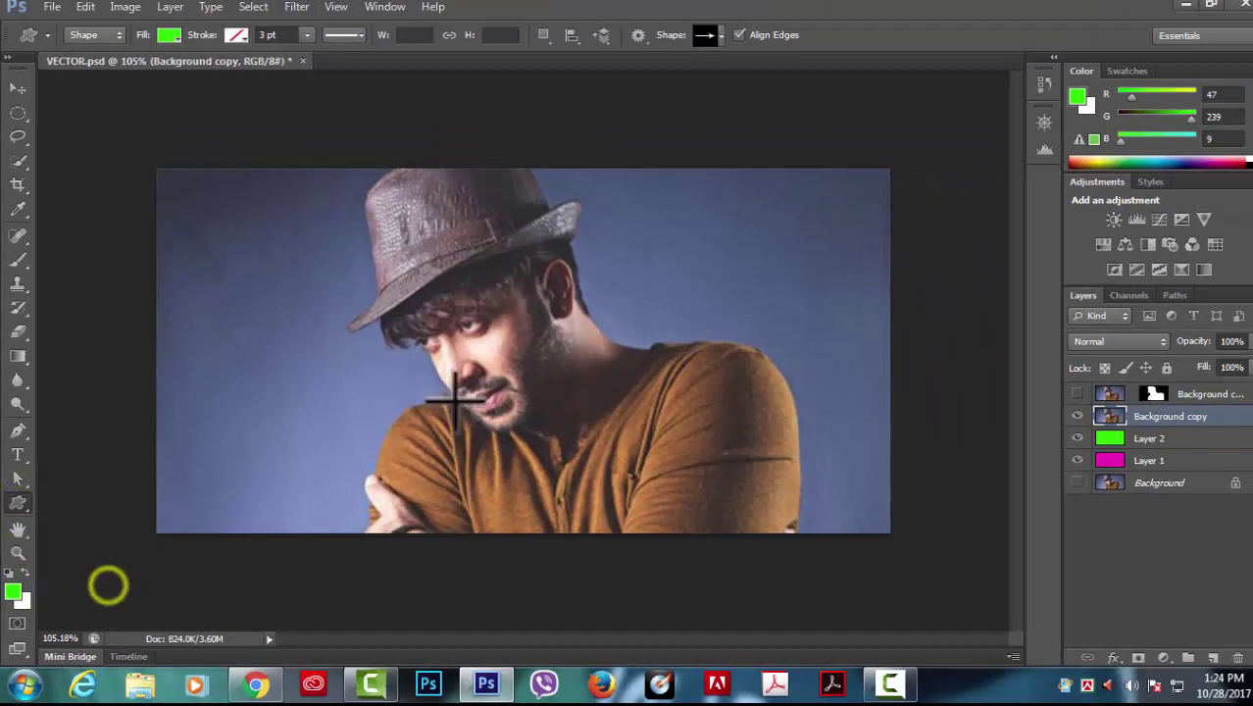
left_click(721, 37)
left_click(736, 137)
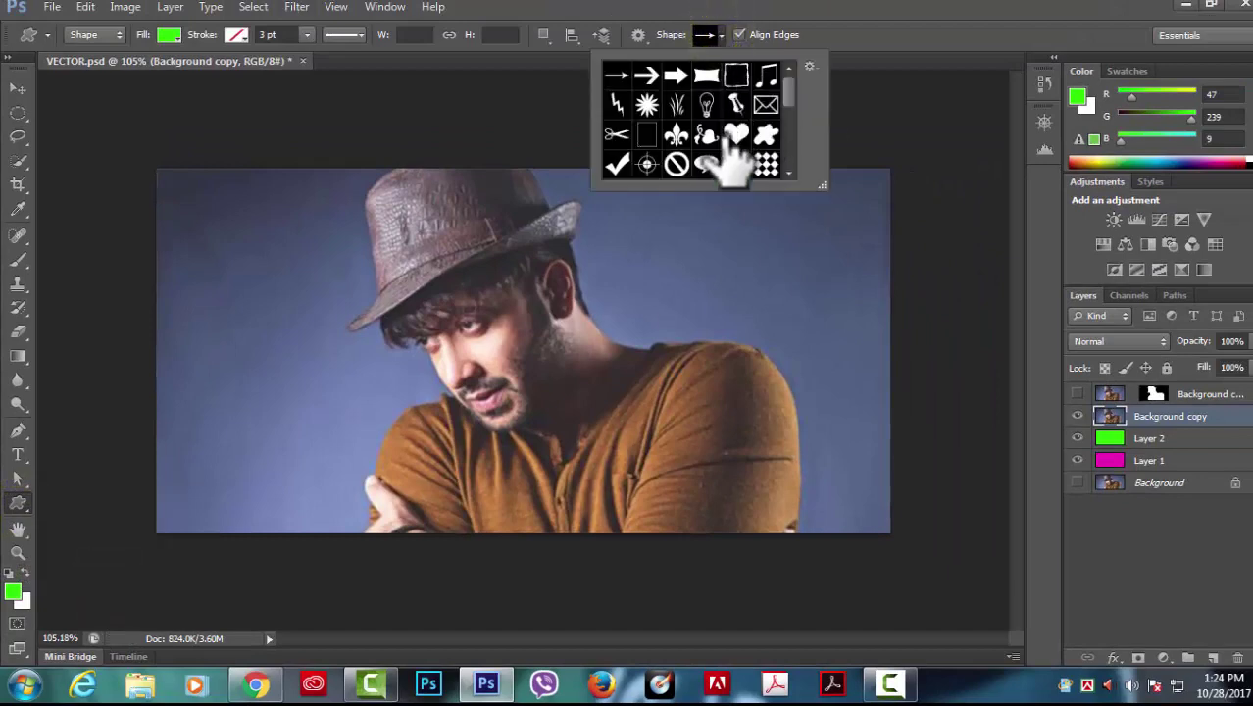
left_click(939, 49)
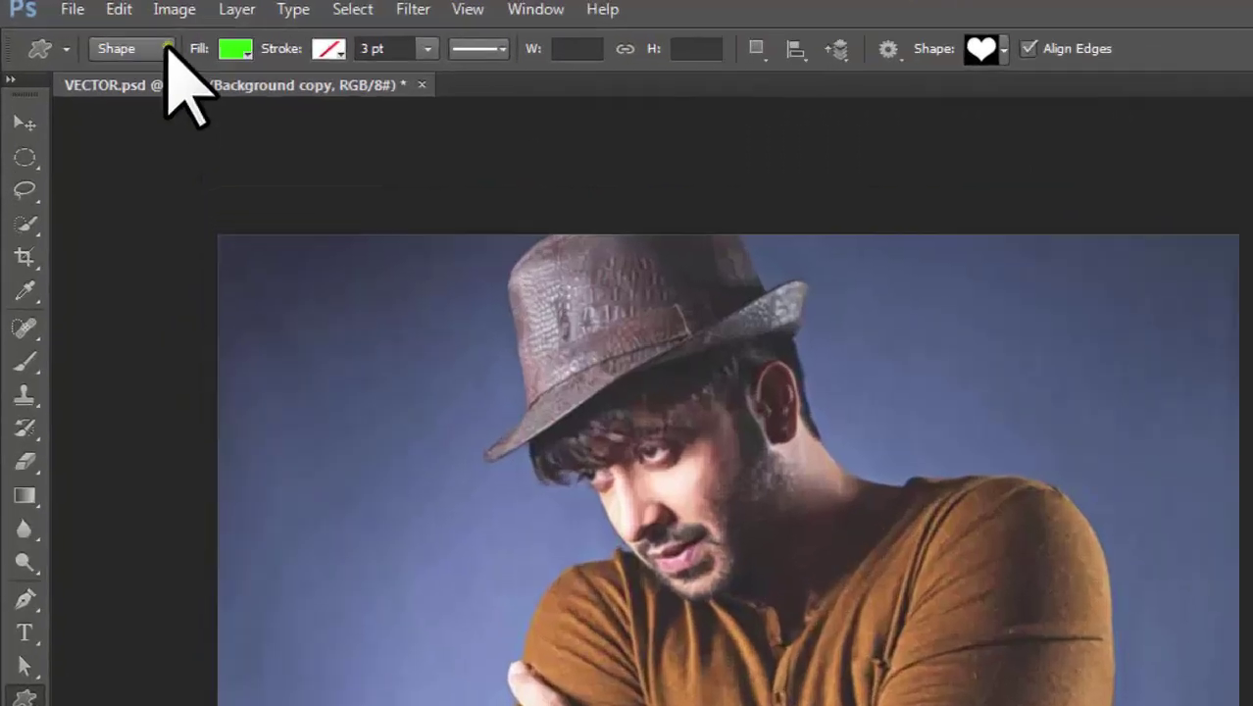
- Set the shape drawing mode from Shape to Path
left_click(112, 35)
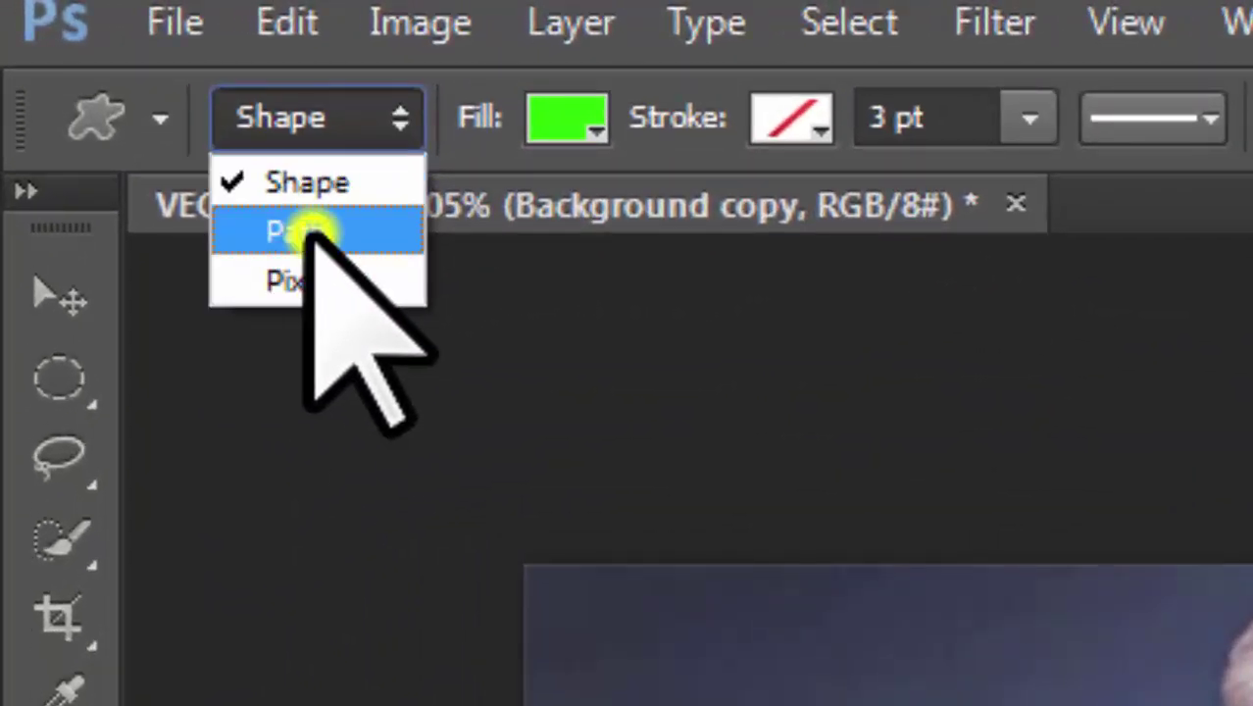
left_click(312, 231)
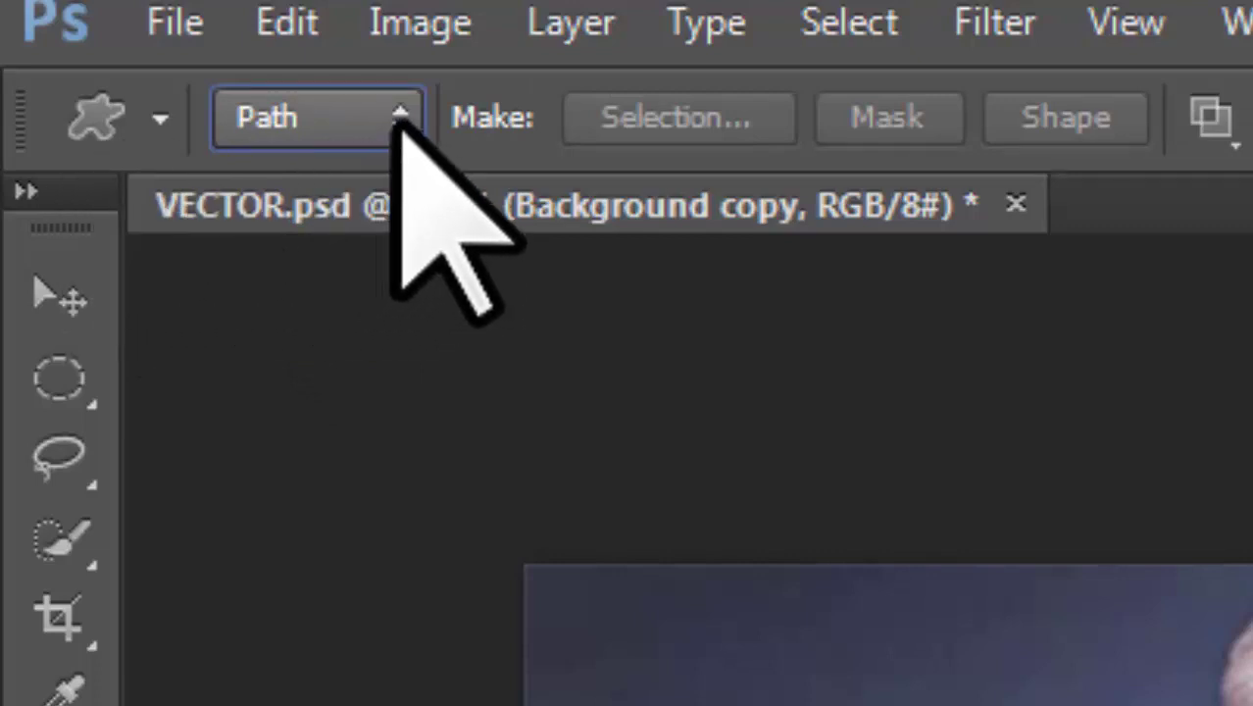
left_click(400, 118)
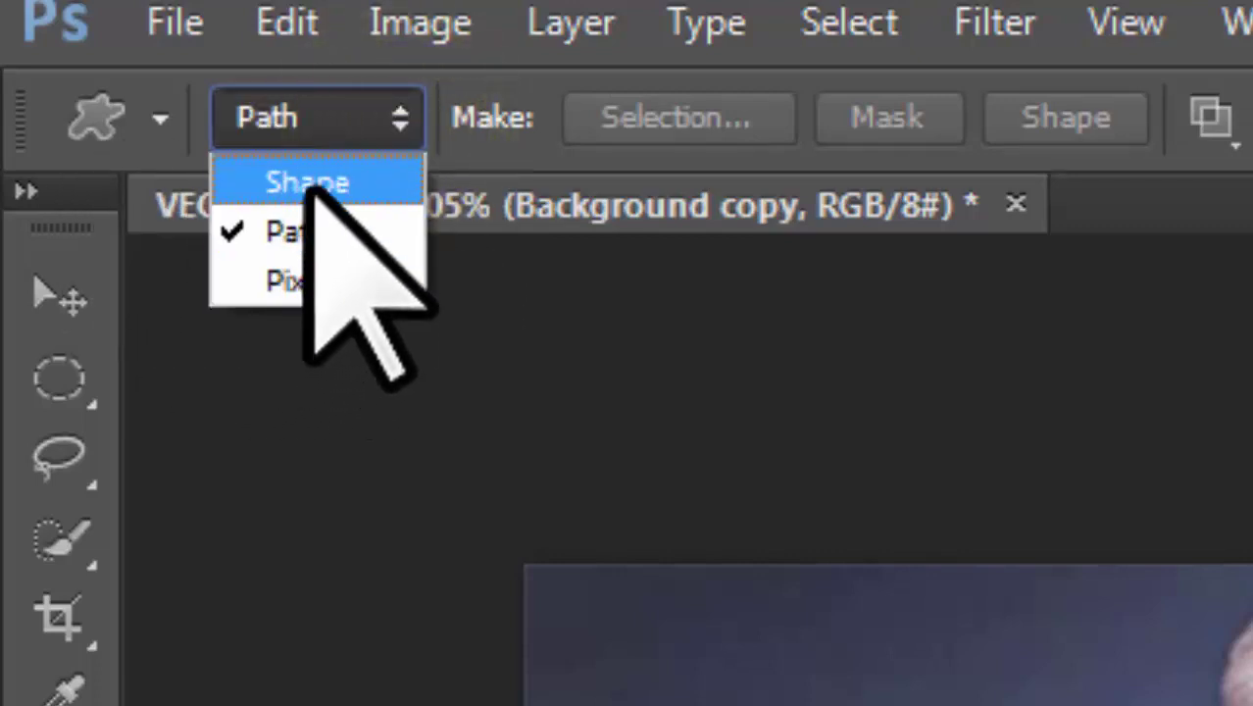
left_click(299, 233)
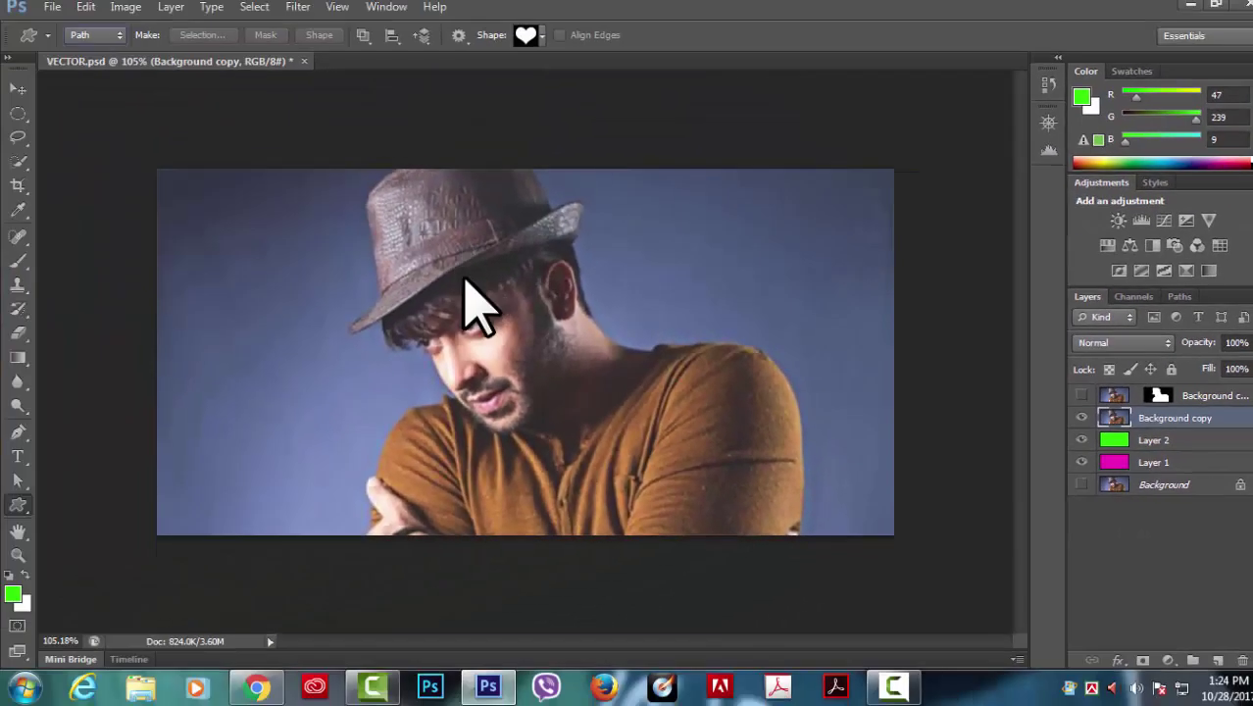
- Draw a heart path and position it over the man's hat and face
mouse_move(449, 262)
left_mouse_down()
mouse_move(691, 446)
mouse_move(727, 518)
left_mouse_up()
right_click(18, 480)
left_click(92, 475)
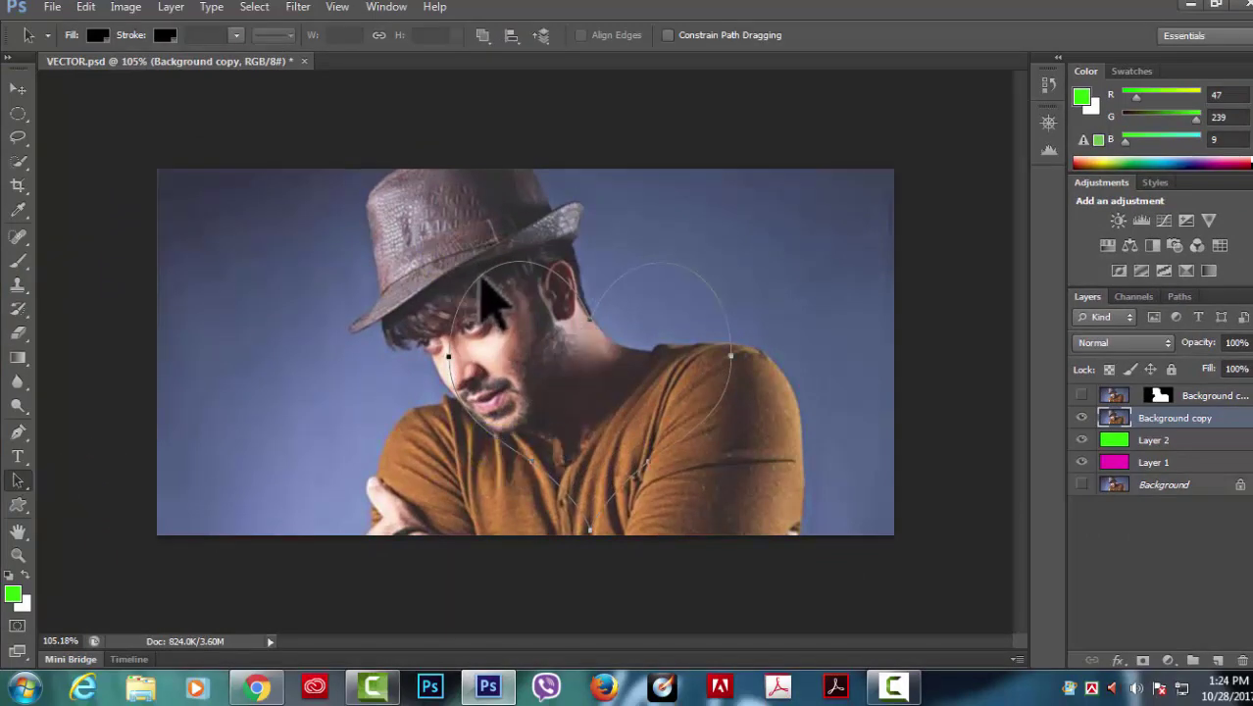
mouse_move(467, 271)
left_mouse_down()
mouse_move(378, 205)
mouse_move(389, 241)
left_mouse_up()
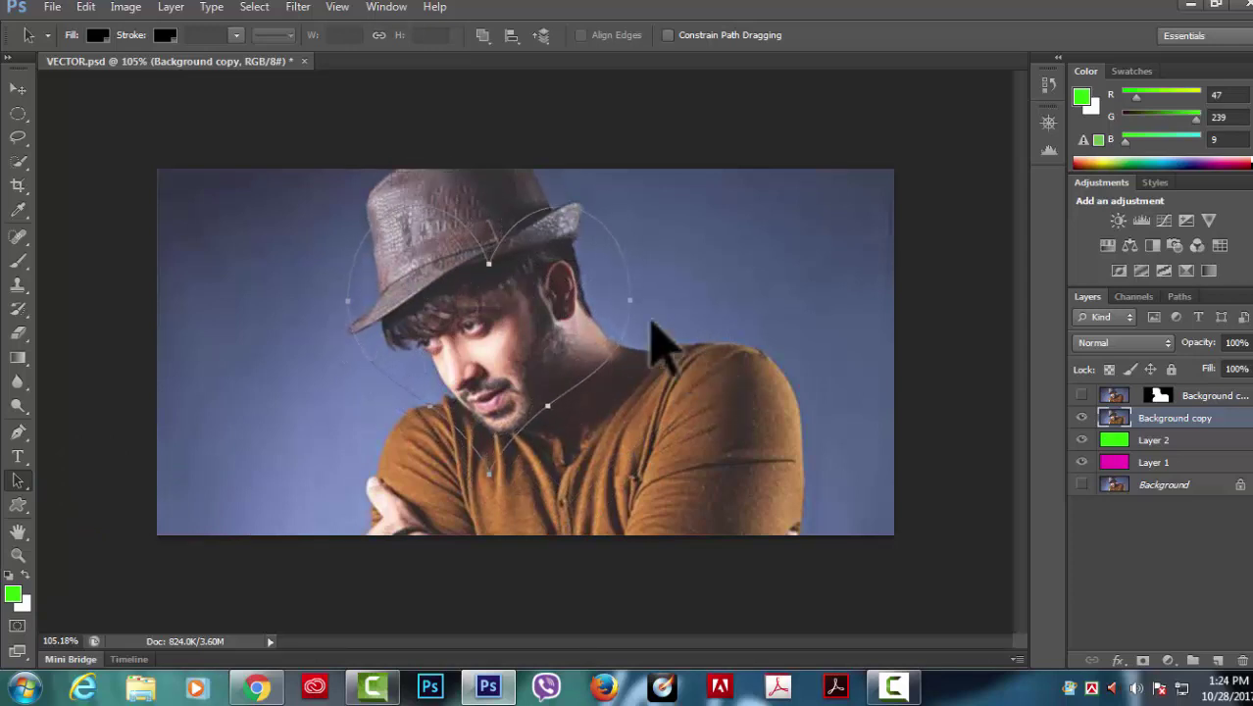
left_click_drag(490, 475, 489, 482)
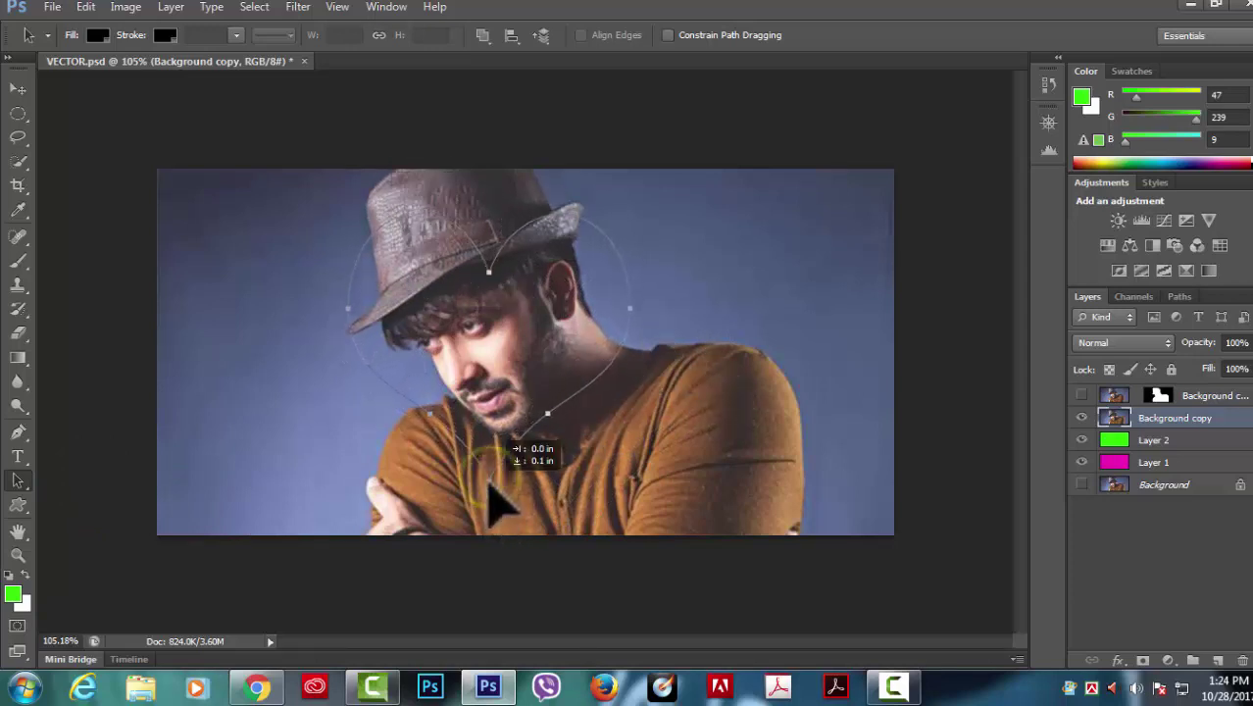
- Drag the heart's top anchor handle to reshape the dip between its lobes
left_click(22, 481)
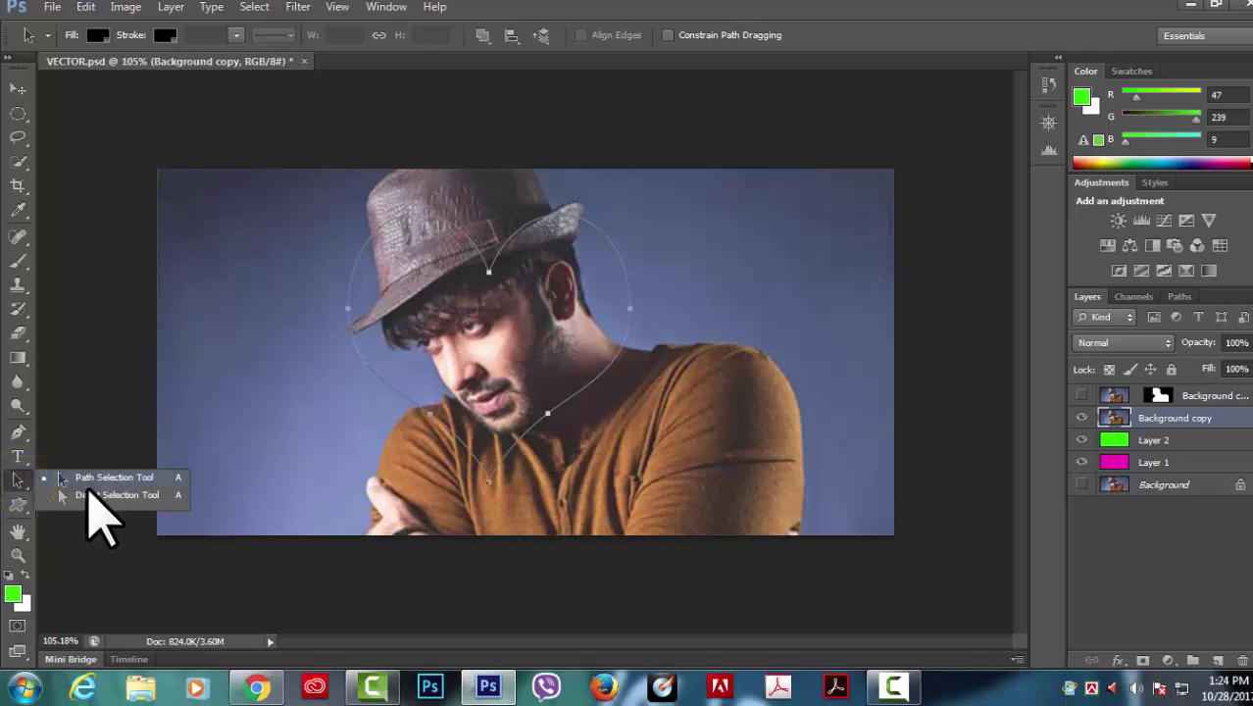
left_click(124, 496)
left_click_drag(489, 496, 495, 497)
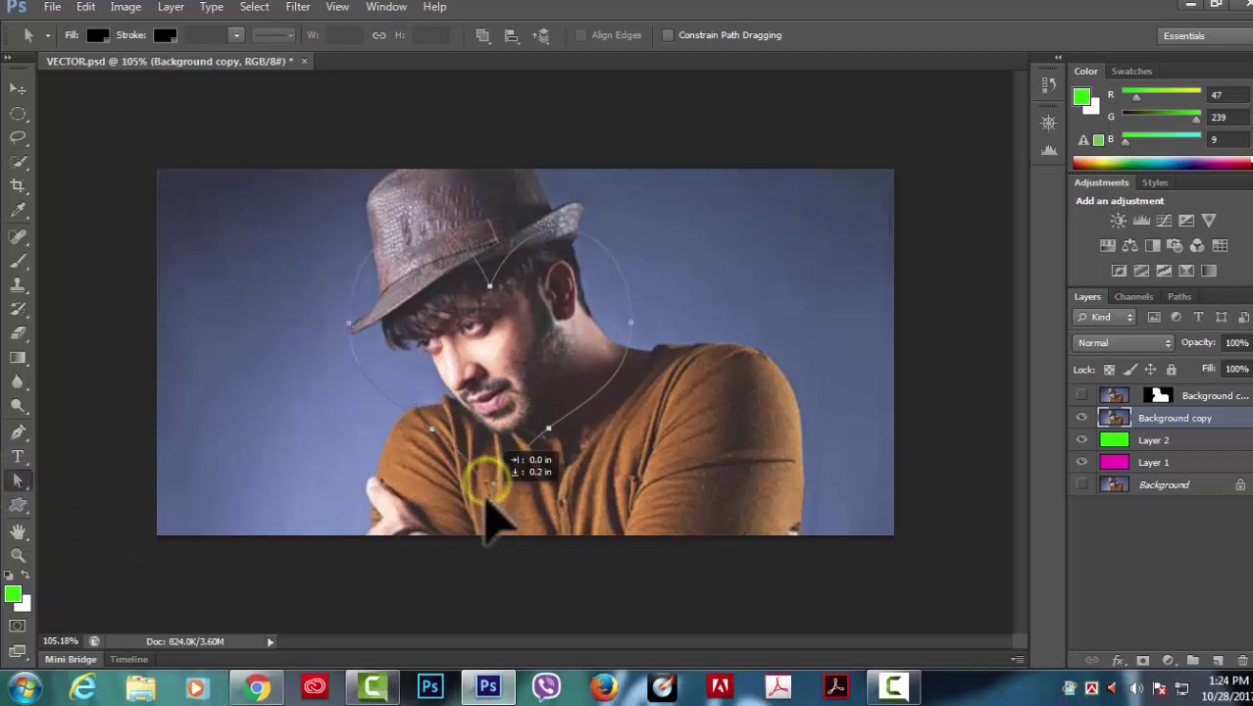
left_click(496, 277)
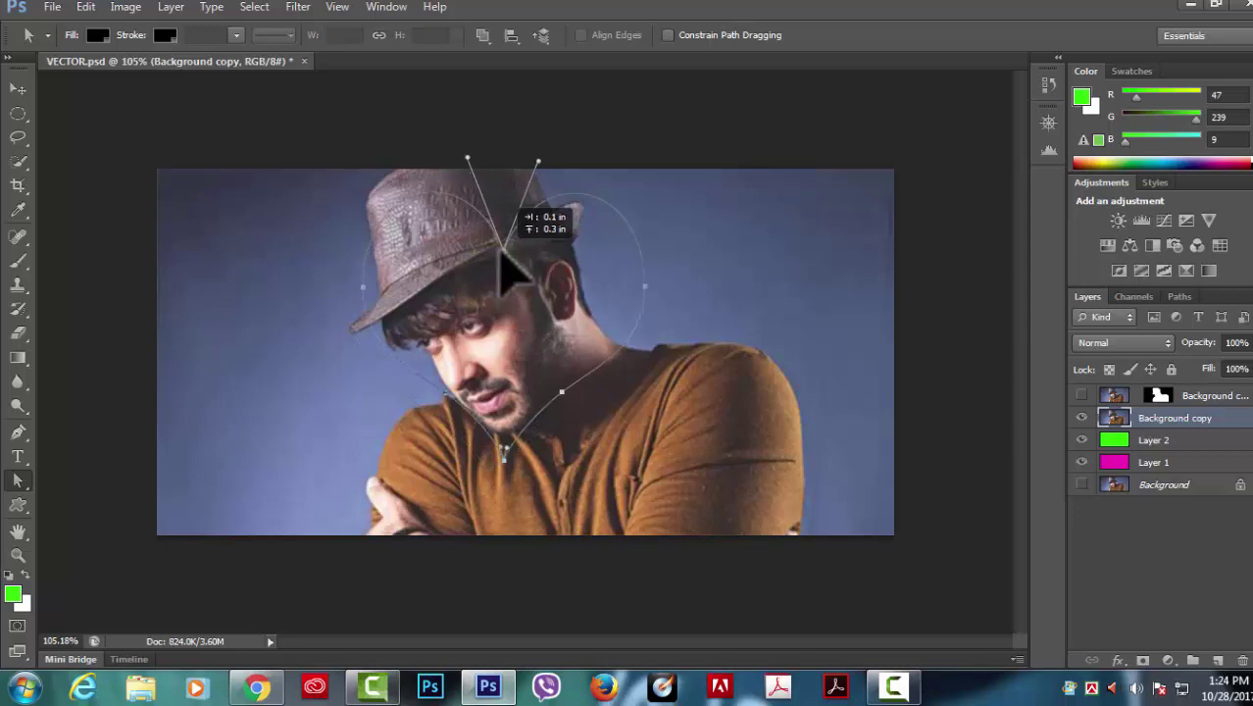
left_click_drag(542, 179, 568, 137)
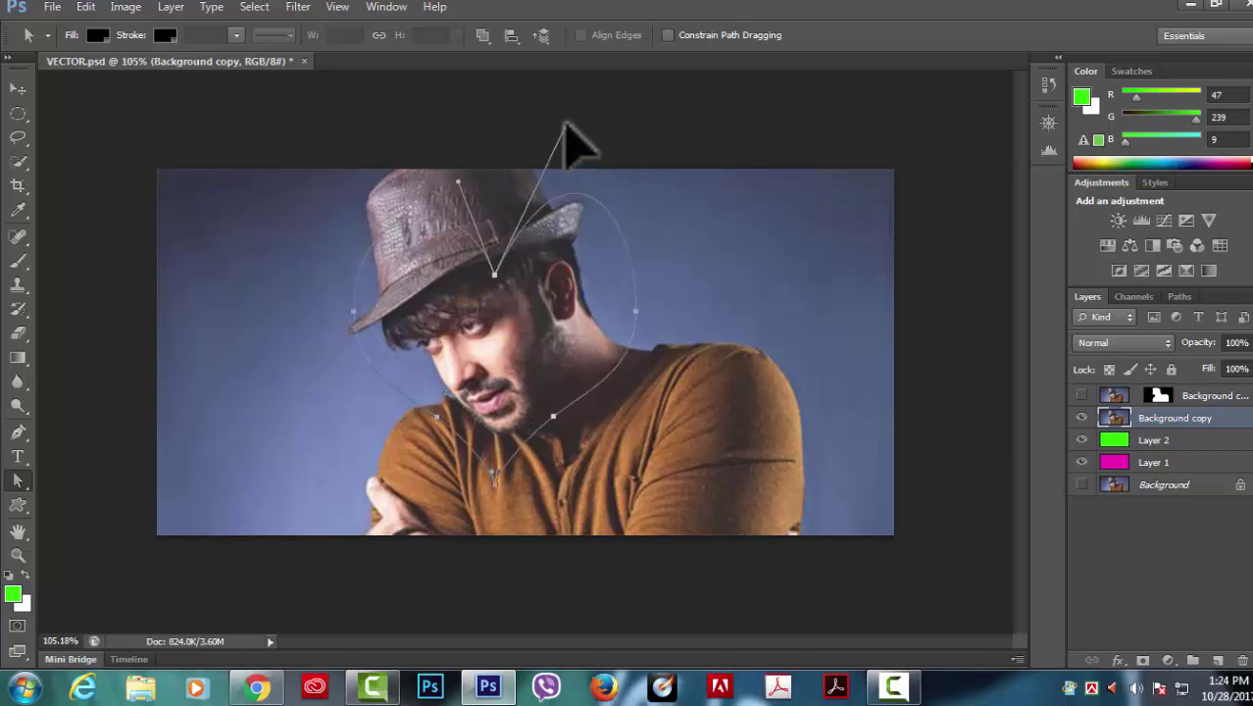
left_click(127, 182)
left_click(18, 91)
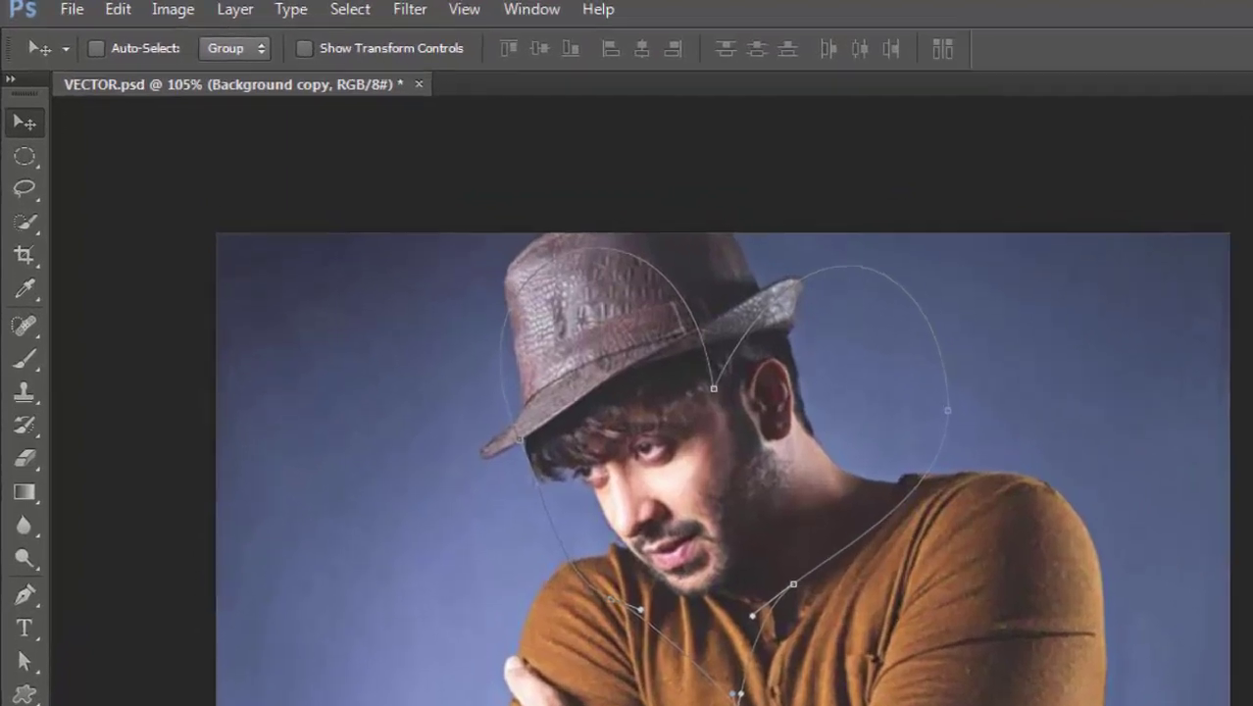
left_click(236, 9)
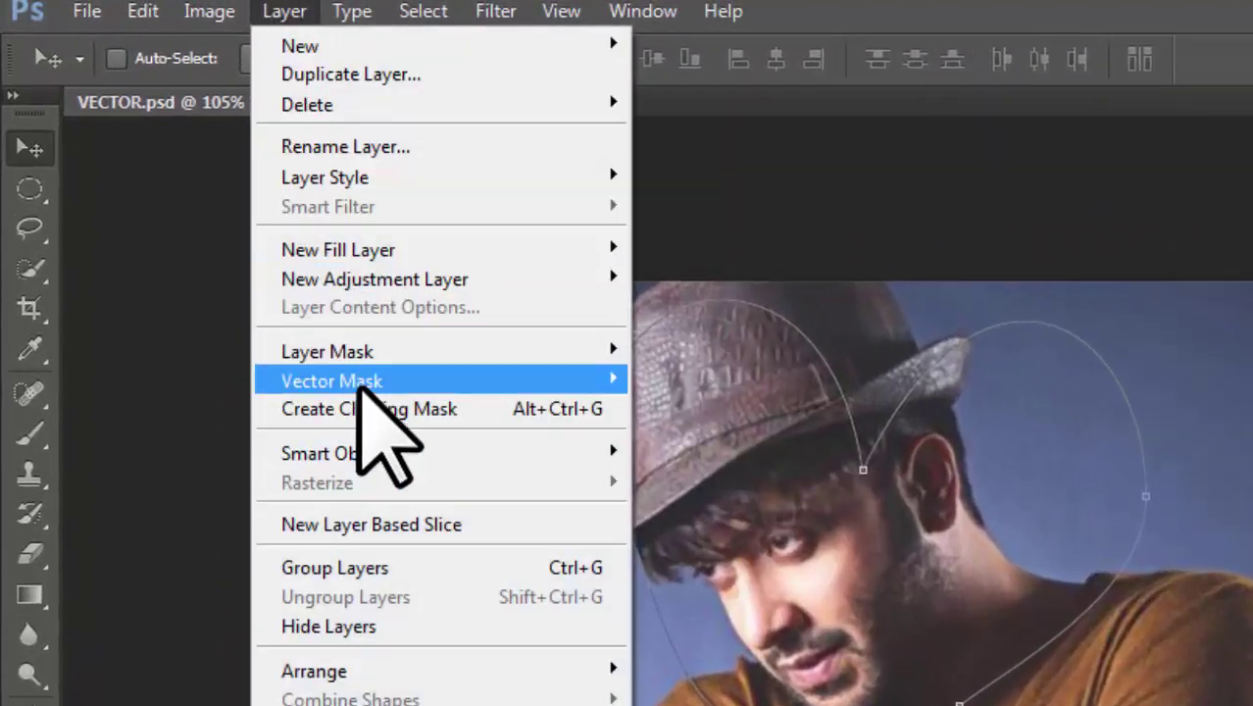
mouse_move(334, 381)
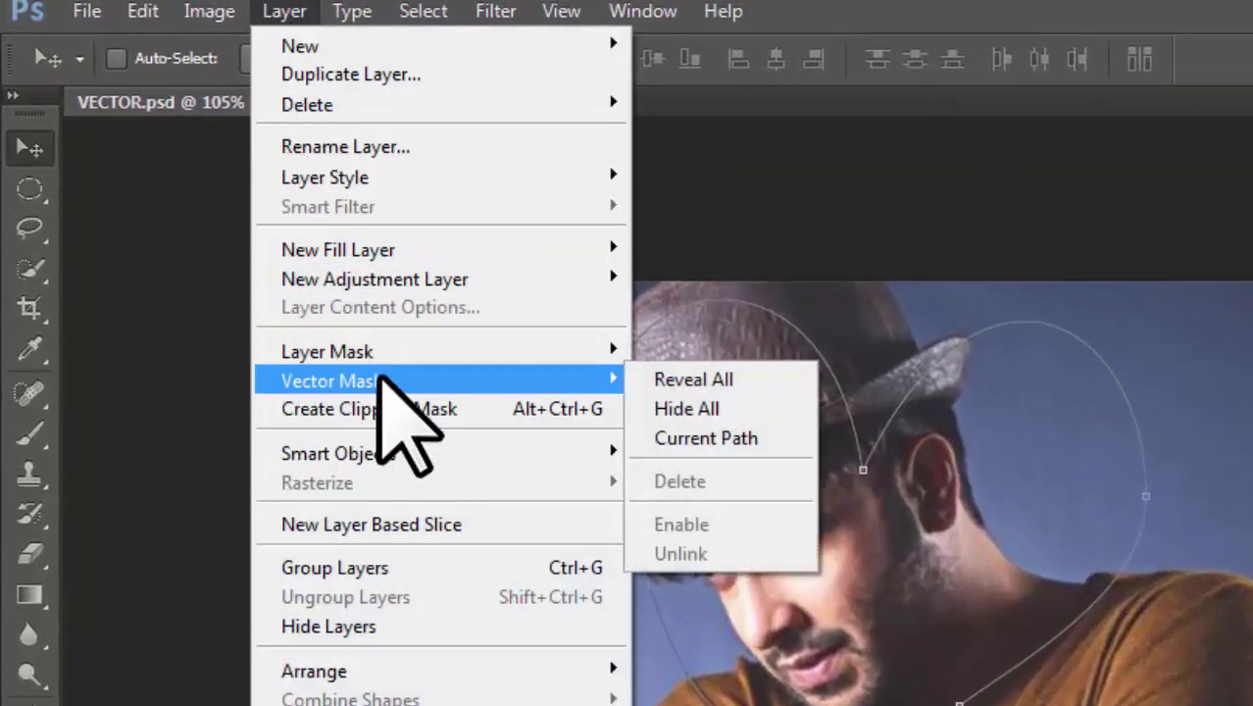
- Apply Layer > Vector Mask > Current Path so the portrait shows inside the heart on green
left_click(719, 441)
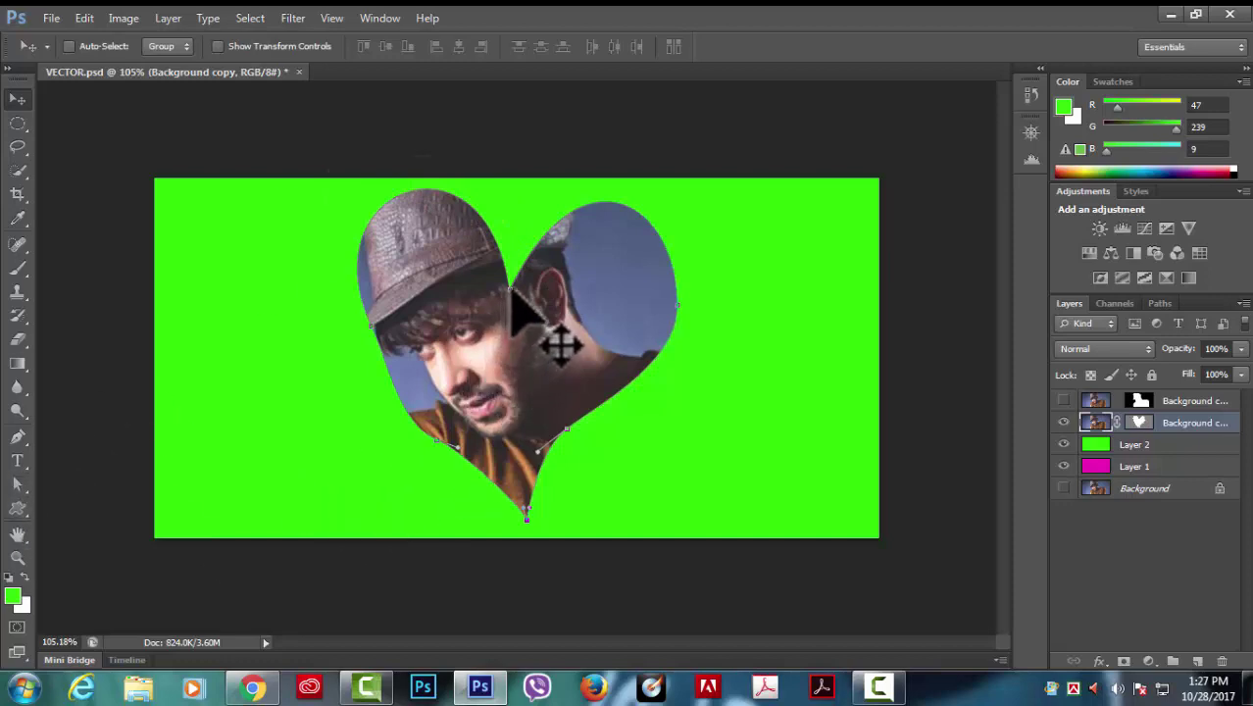
- Nudge the photo within the heart and expose the mask's anchor points for editing
left_click_drag(511, 294, 518, 302)
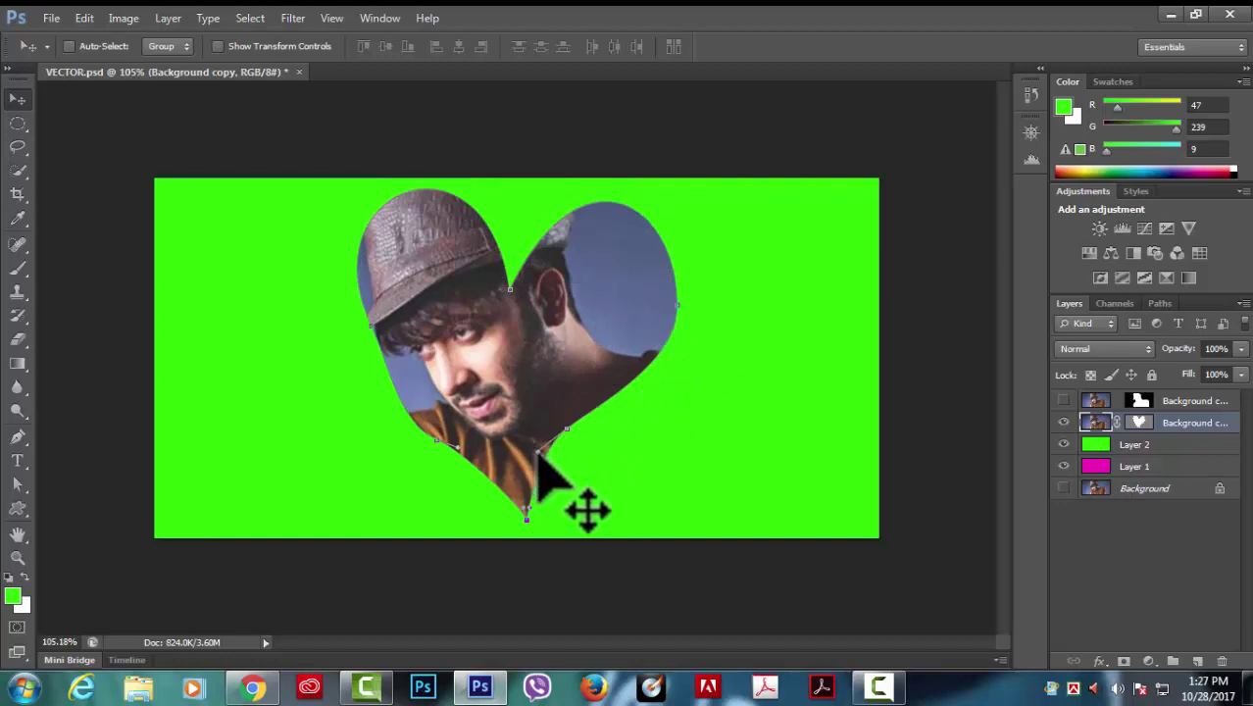
left_click_drag(537, 461, 530, 474)
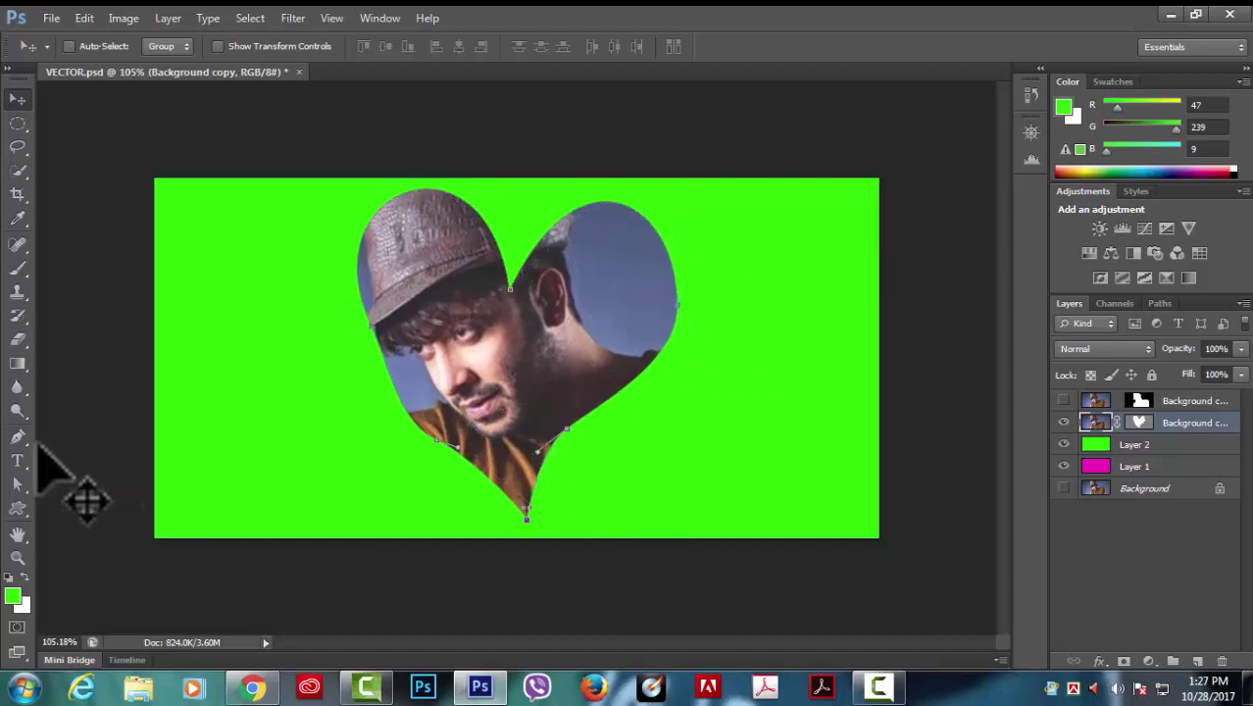
left_click(18, 508)
left_click(17, 483)
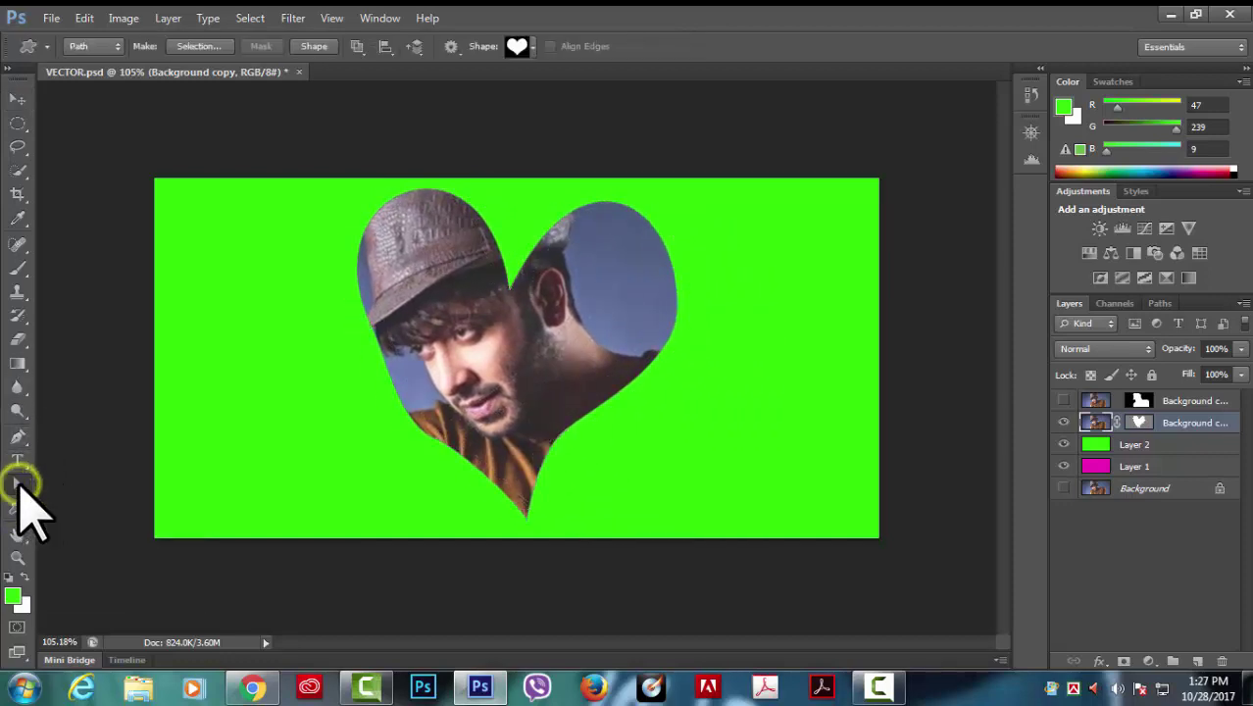
left_click(84, 498)
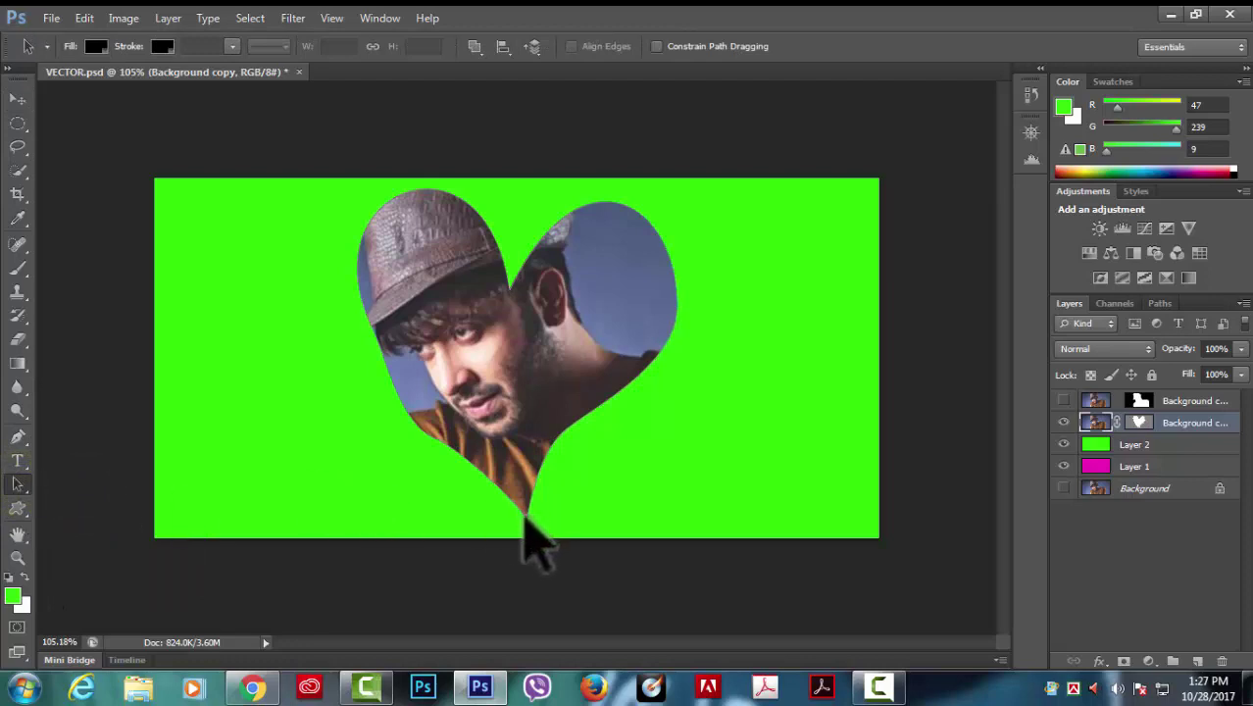
left_click(525, 518)
mouse_move(567, 431)
left_mouse_down()
mouse_move(621, 447)
mouse_move(568, 423)
left_mouse_up()
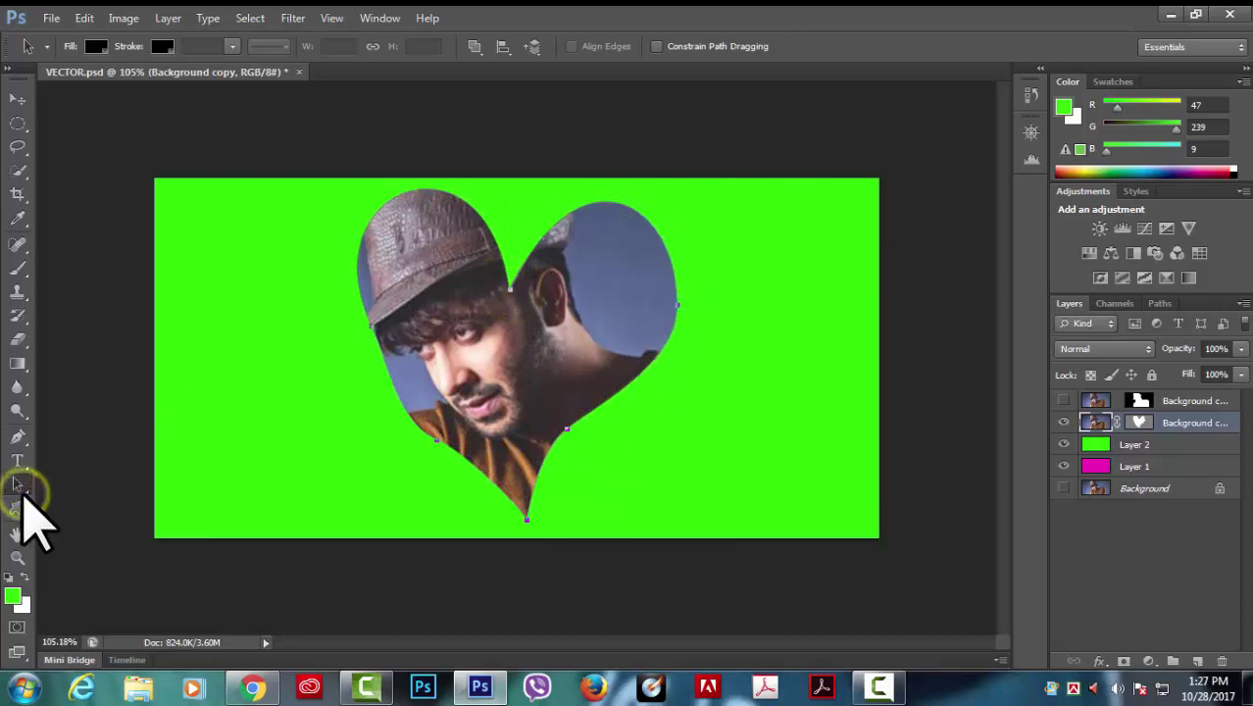
- Drag the heart's lower-left, left-lobe and right-lobe anchors outward to widen both lobes
left_click(103, 481)
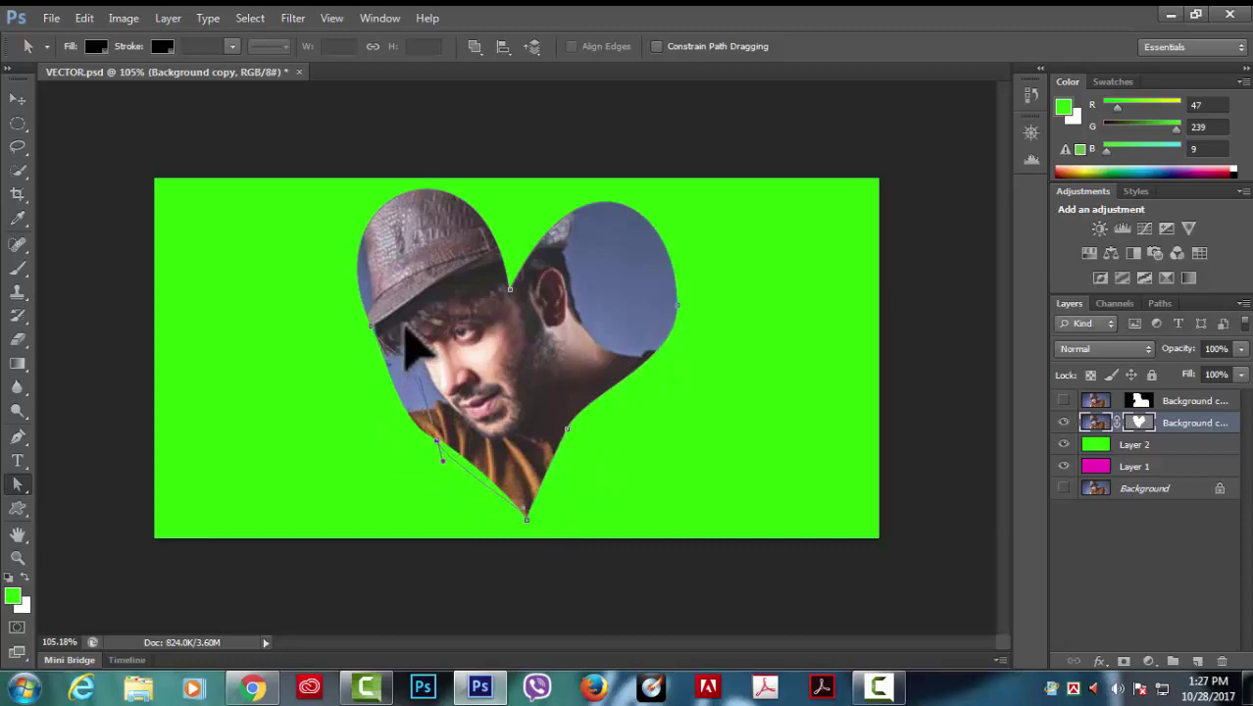
left_click_drag(443, 461, 440, 482)
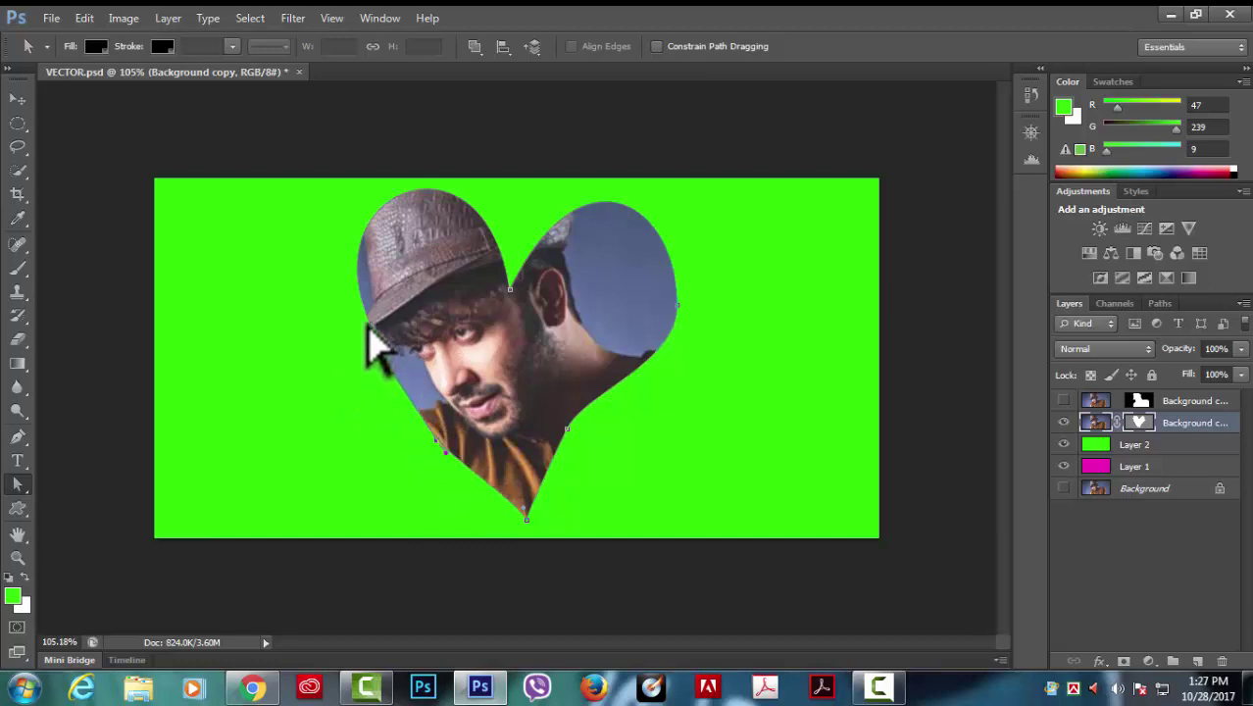
left_click_drag(364, 321, 345, 334)
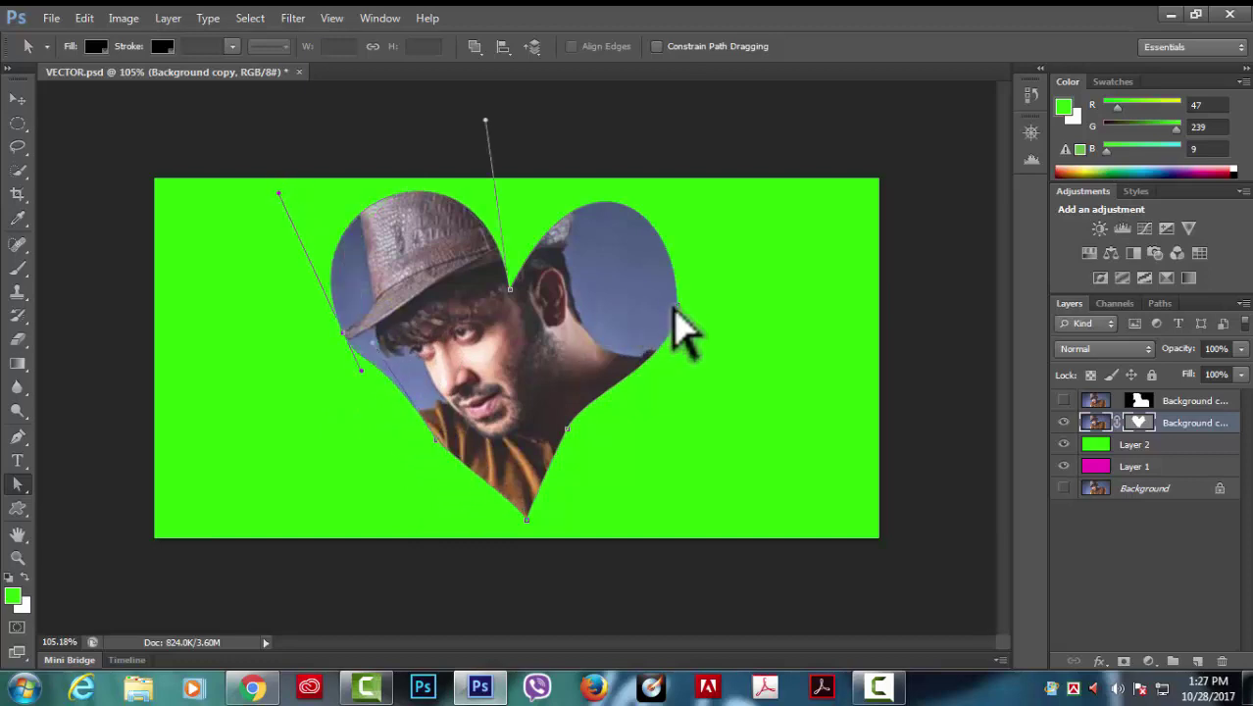
left_click_drag(678, 305, 701, 305)
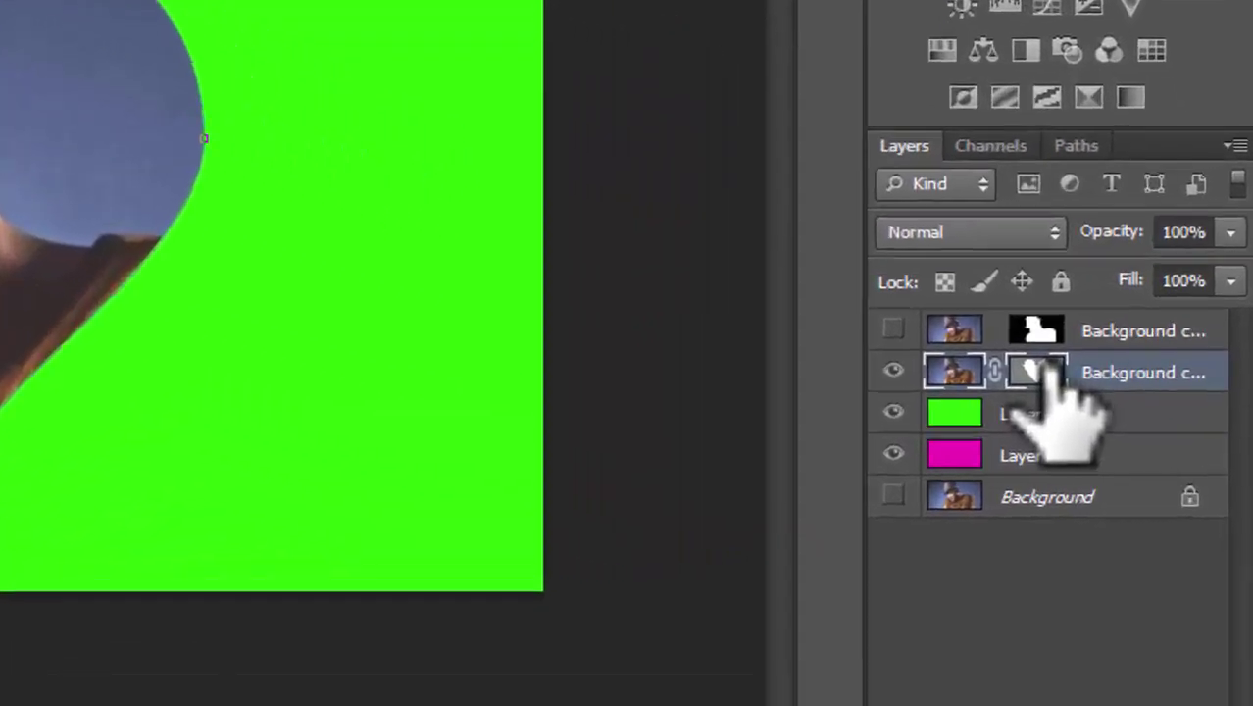
- Rasterize the portrait's heart vector mask into a pixel layer mask
right_click(1140, 422)
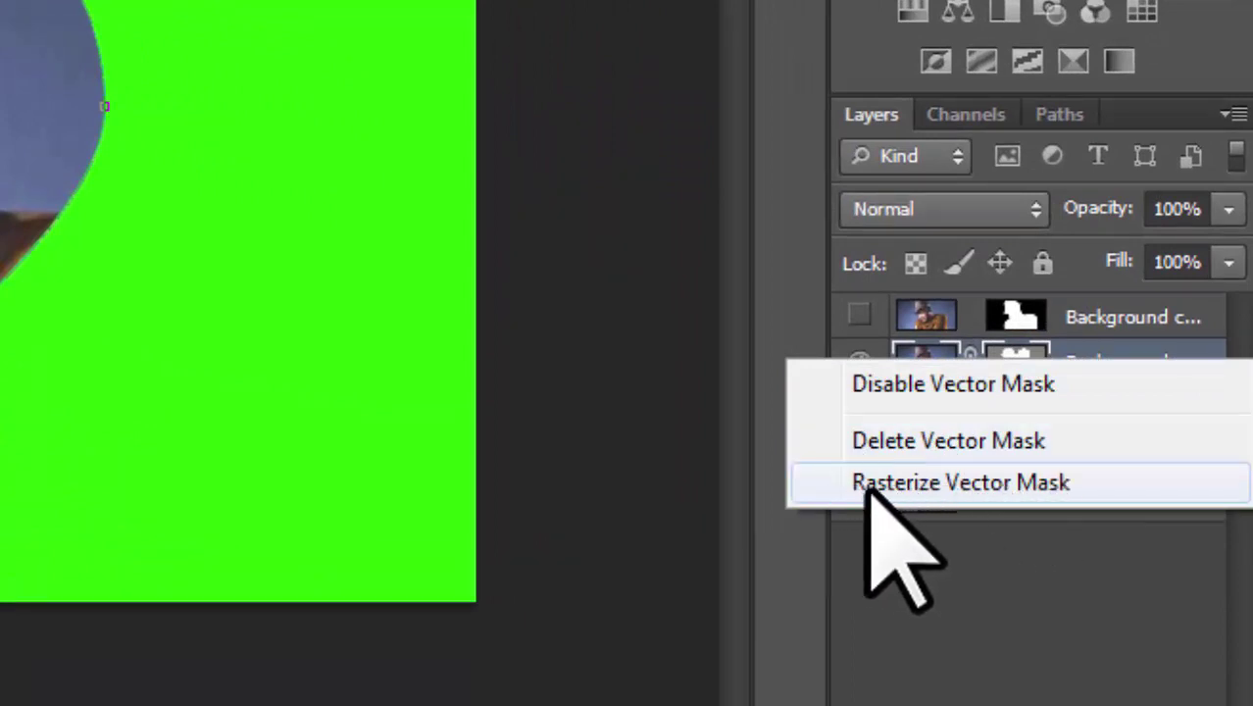
left_click(1023, 482)
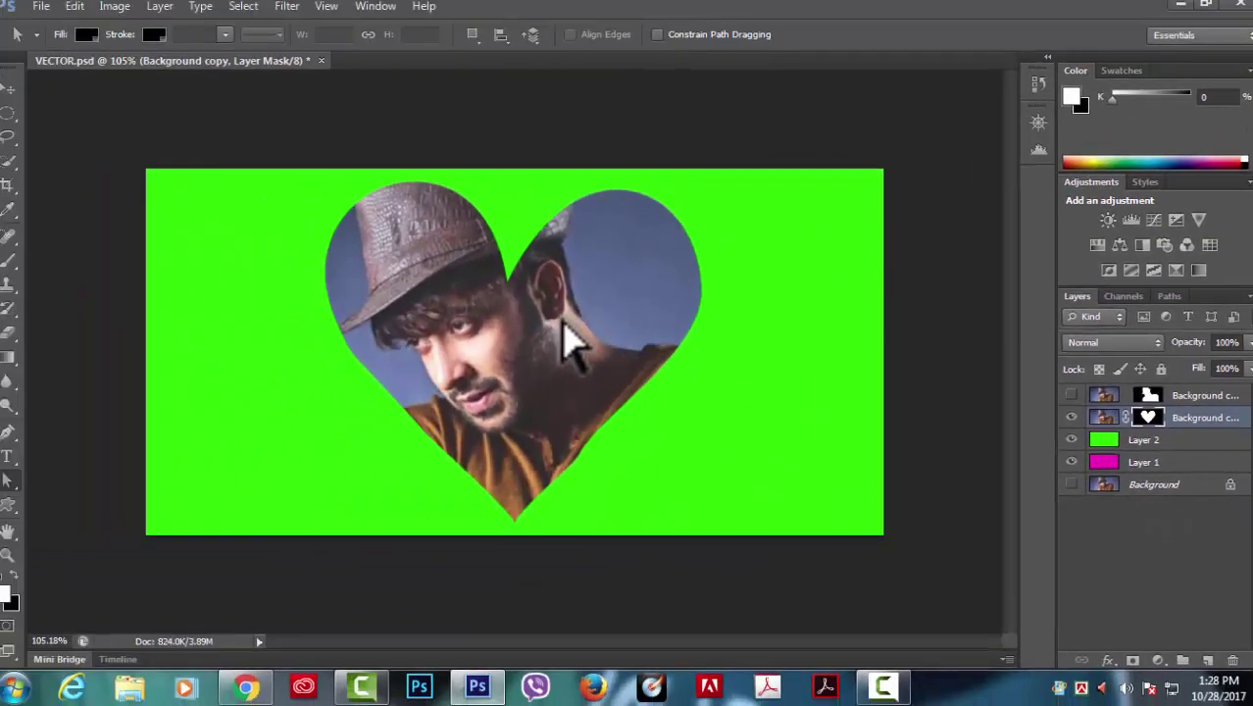
- Undo the rasterize and hide green Layer 2 so the heart portrait sits on magenta
key("ctrl+z")
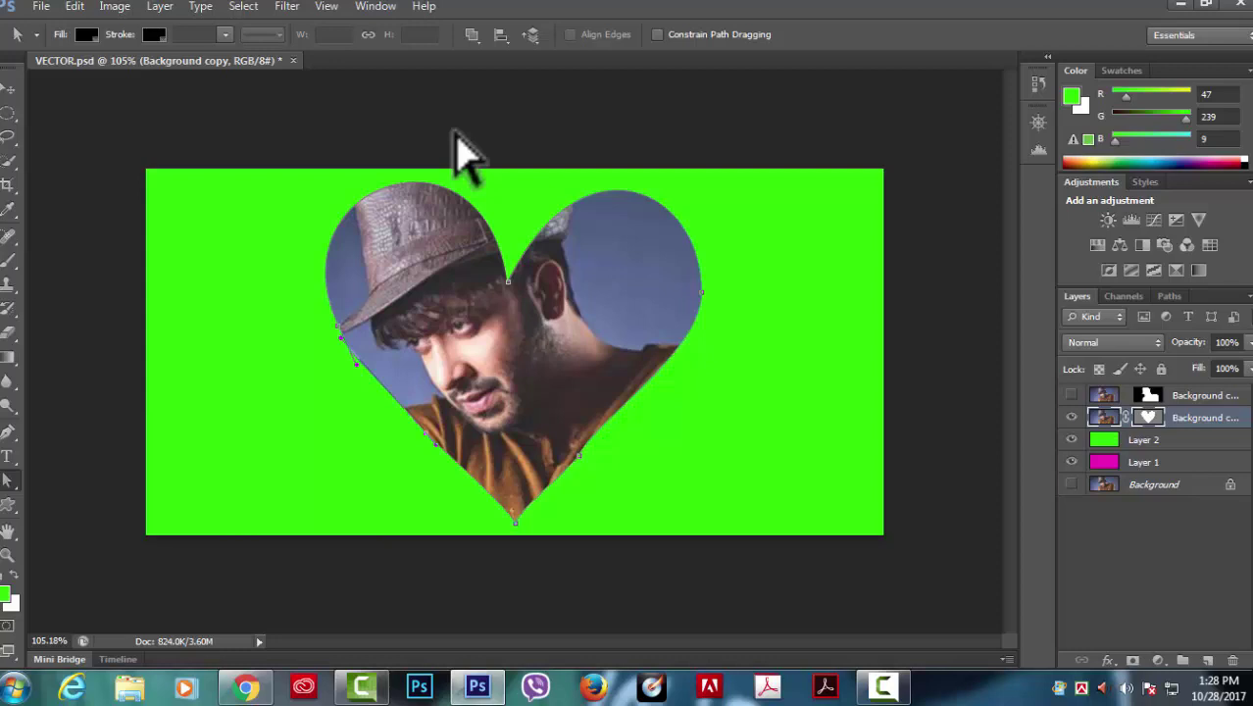
left_click(1072, 439)
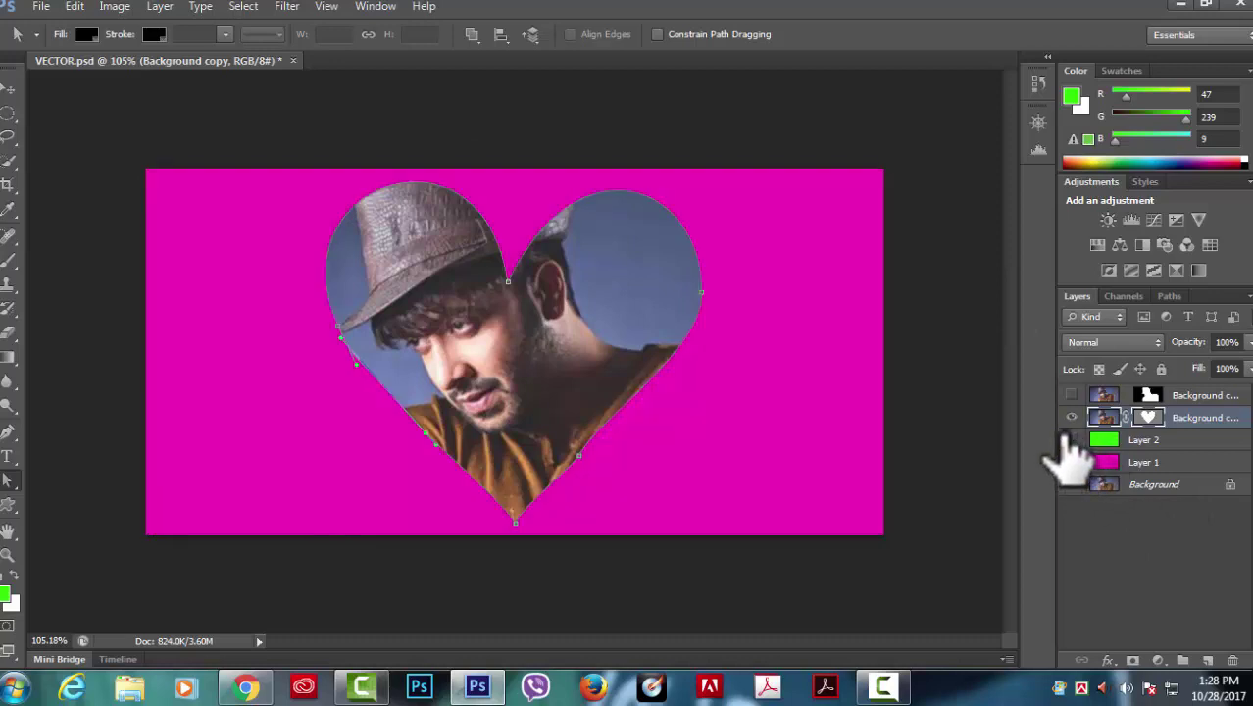